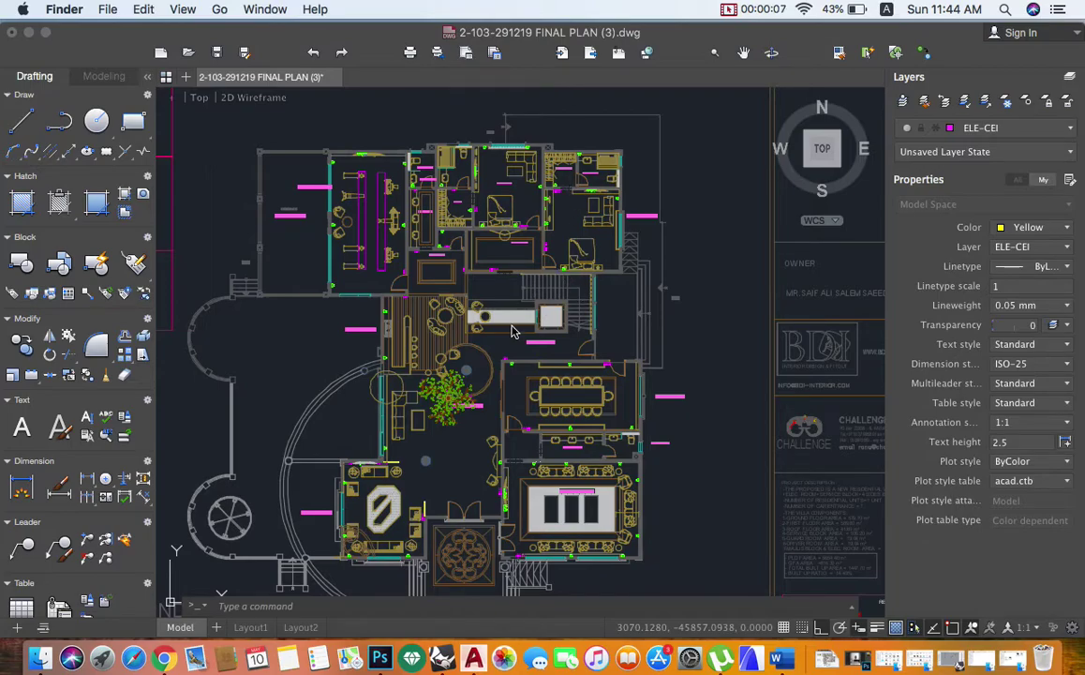
- Zoom around the villa DWG plan in AutoCAD, then bring the untitled Rhino model forward
{"action": "scroll", "coordinate": [512, 331], "scroll_direction": "down", "scroll_amount": 3}
{"action": "scroll", "coordinate": [447, 393], "scroll_direction": "up", "scroll_amount": 3}
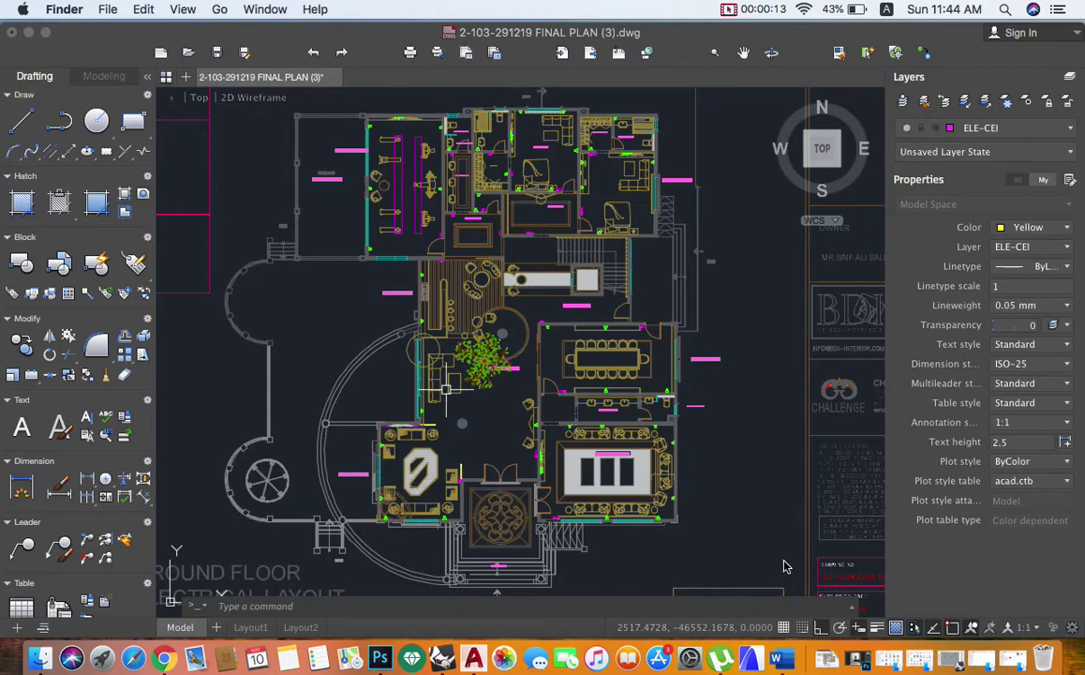
{"action": "left_click", "coordinate": [958, 665]}
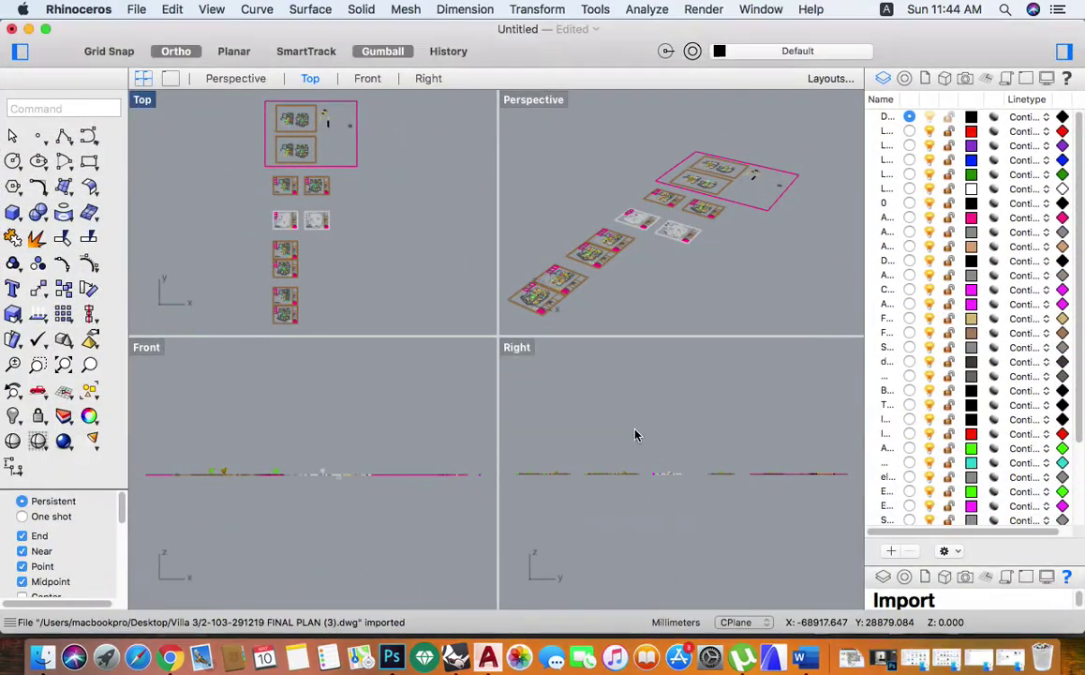
- Maximize the Top viewport and zoom in on the imported villa drawing sheets
{"action": "double_click", "coordinate": [142, 100]}
{"action": "scroll", "coordinate": [427, 283], "scroll_direction": "up", "scroll_amount": 2}
{"action": "scroll", "coordinate": [478, 308], "scroll_direction": "up", "scroll_amount": 2}
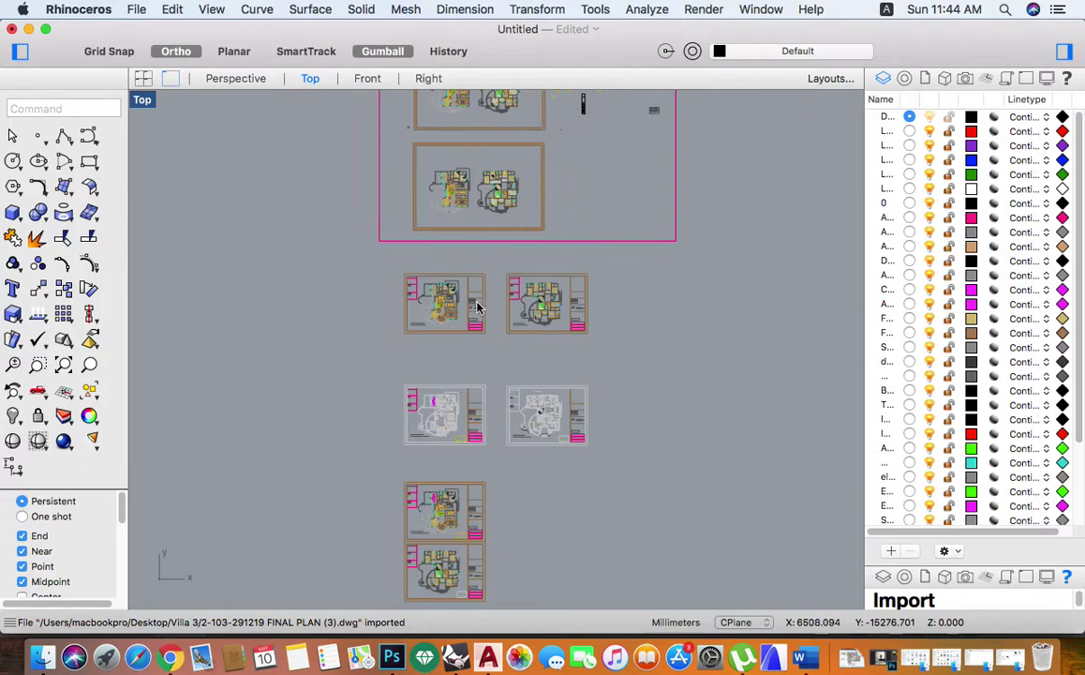
{"action": "scroll", "coordinate": [480, 308], "scroll_direction": "up", "scroll_amount": 2}
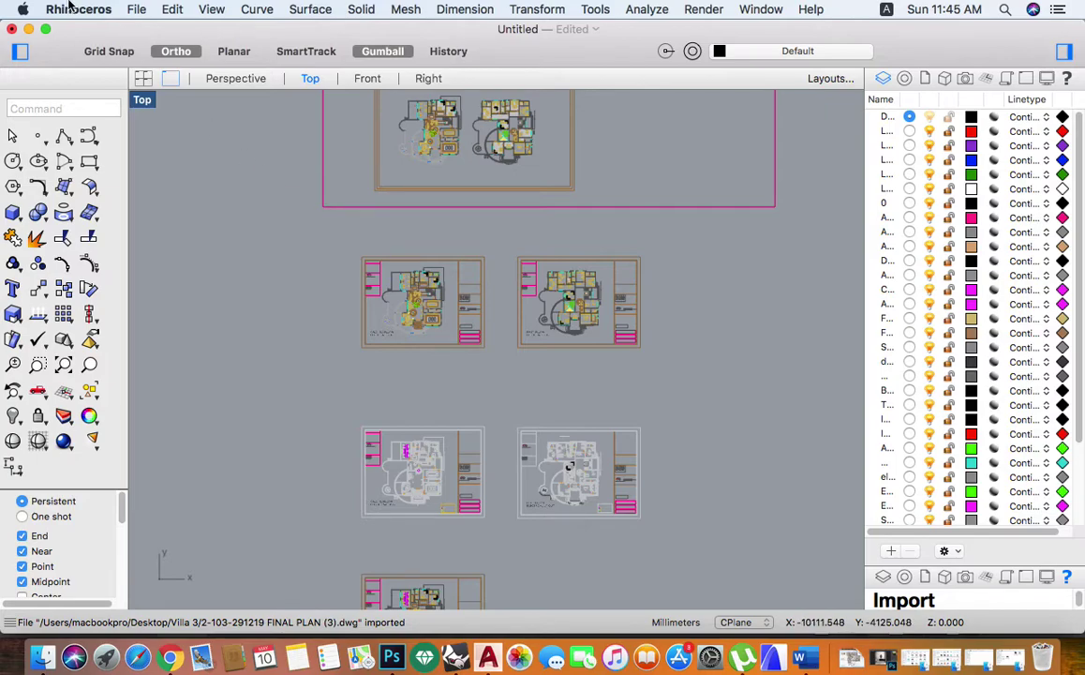
{"action": "left_click", "coordinate": [136, 9]}
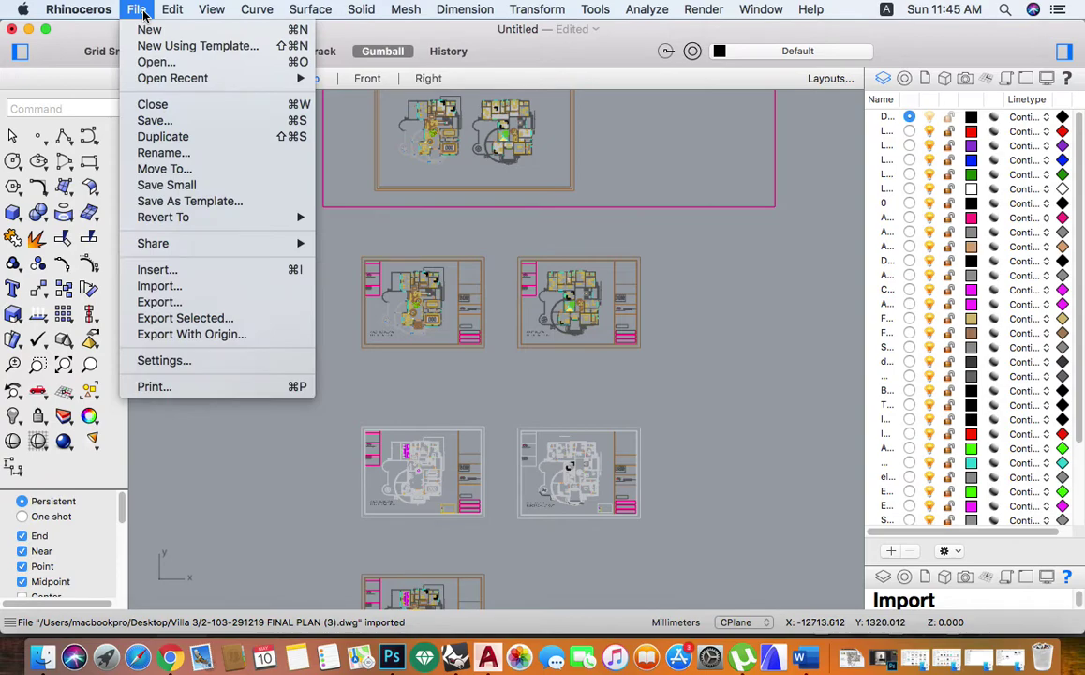
{"action": "left_click", "coordinate": [175, 286]}
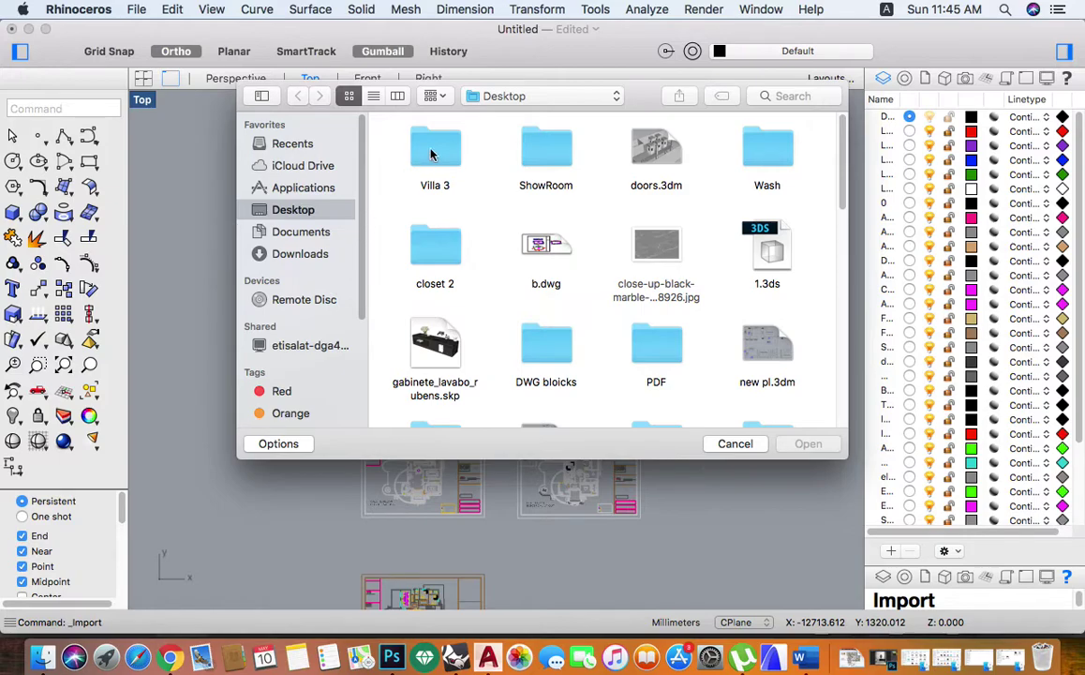
{"action": "double_click", "coordinate": [433, 150]}
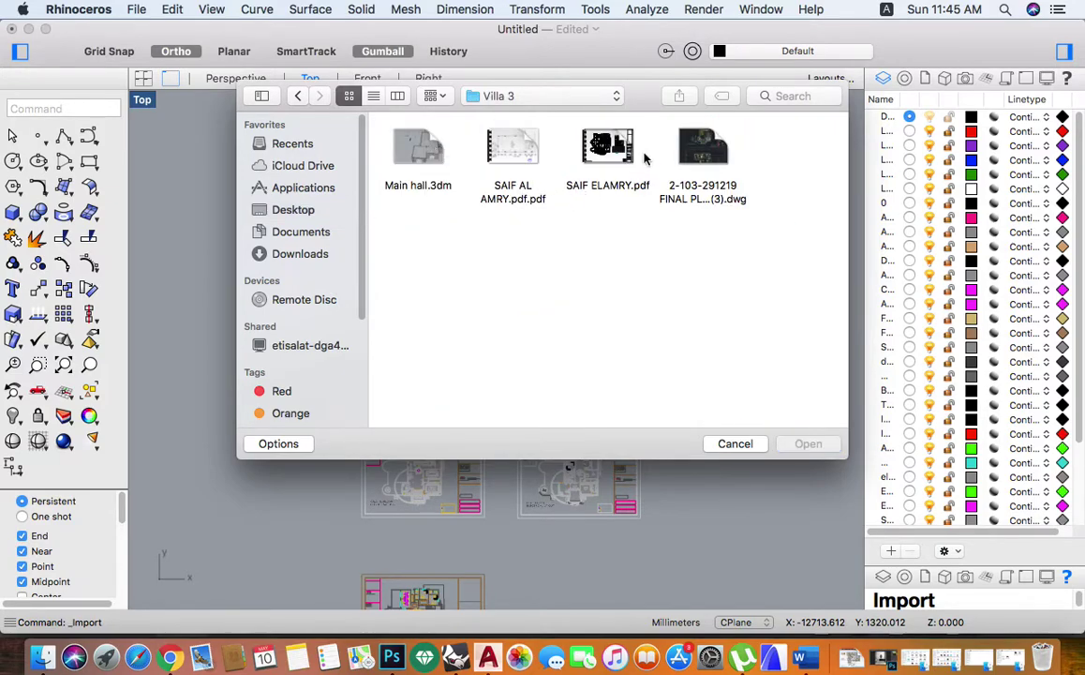
{"action": "left_click", "coordinate": [704, 150]}
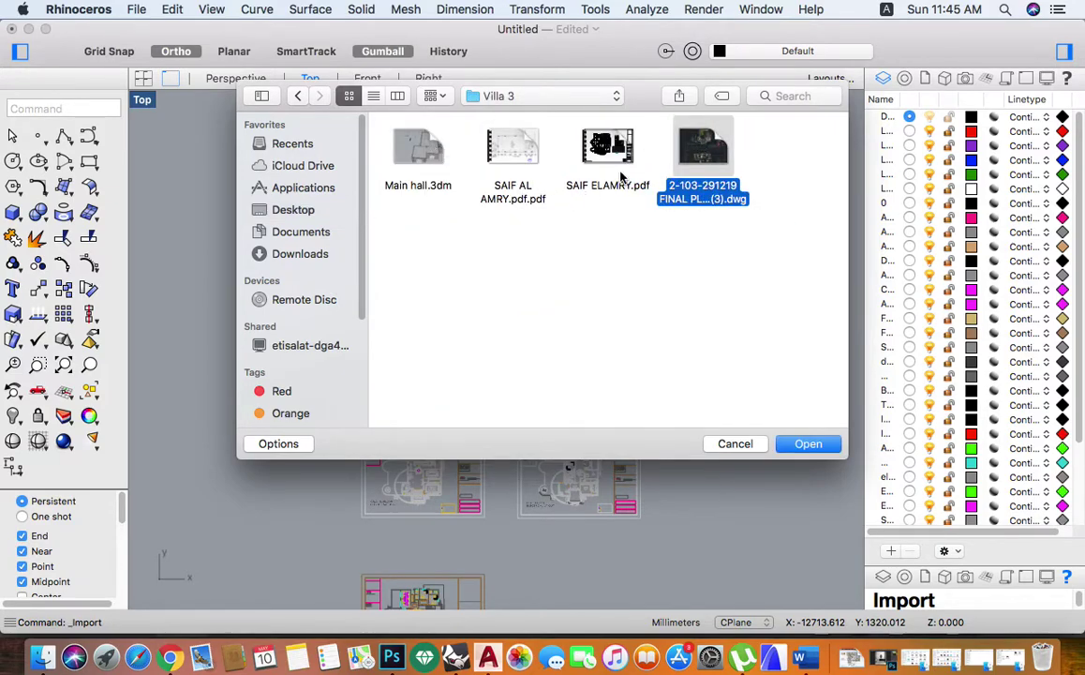
{"action": "key", "text": "space"}
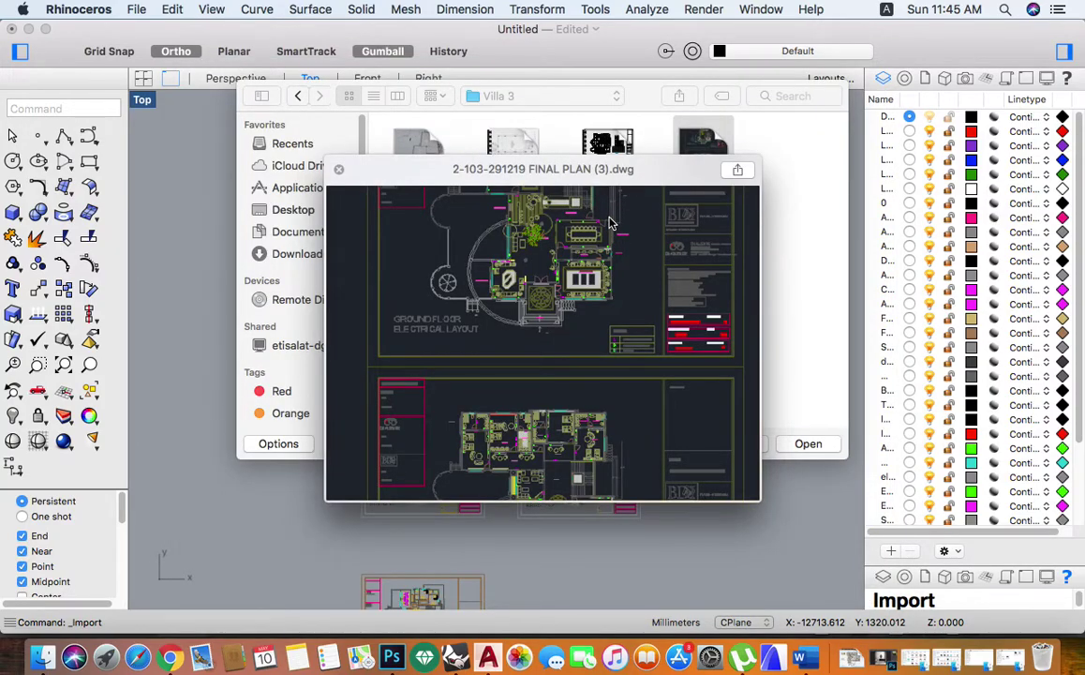
{"action": "key", "text": "space"}
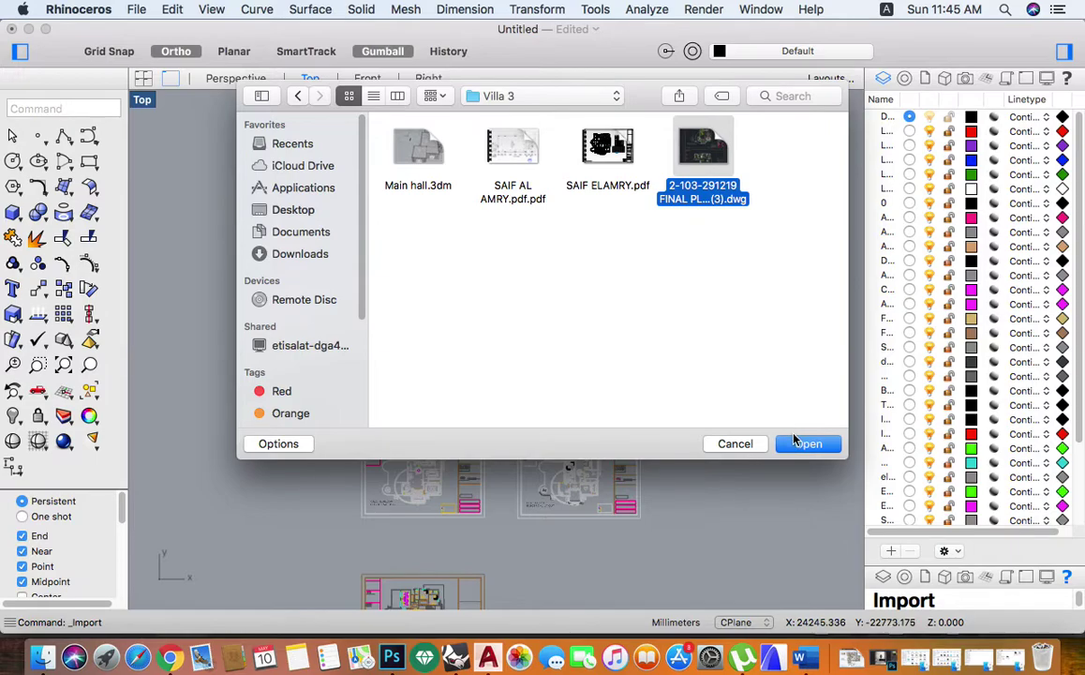
{"action": "left_click", "coordinate": [735, 444]}
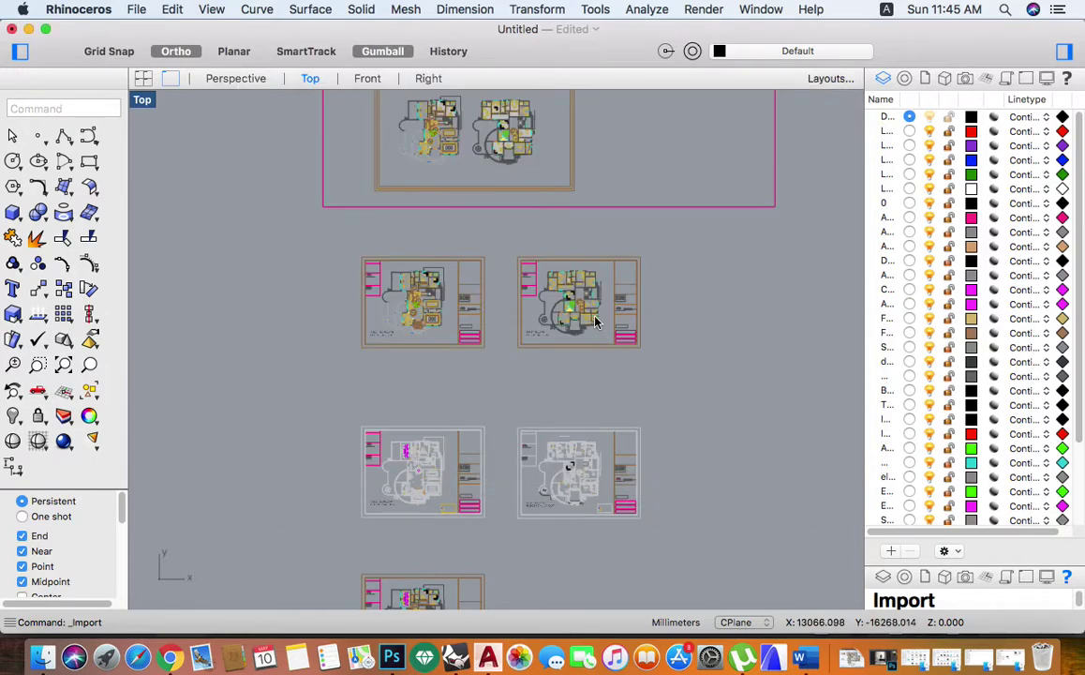
- Zoom out and delete every drawing sheet except the bottom pair of plans
{"action": "scroll", "coordinate": [563, 270], "scroll_direction": "up", "scroll_amount": 3}
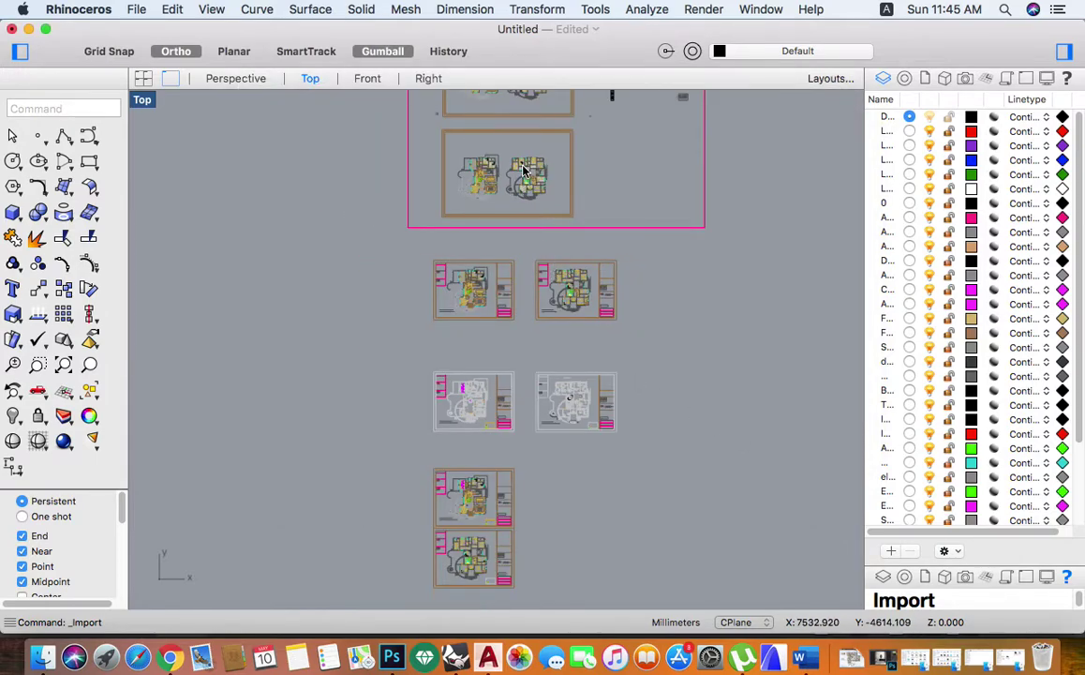
{"action": "scroll", "coordinate": [476, 152], "scroll_direction": "up", "scroll_amount": 1}
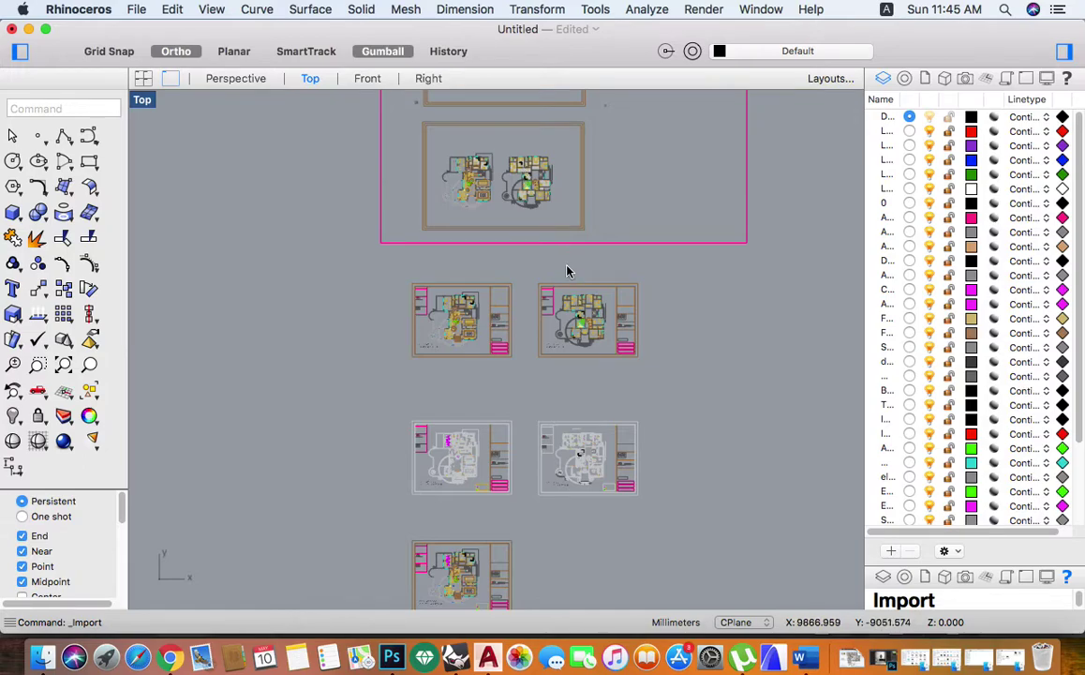
{"action": "scroll", "coordinate": [567, 269], "scroll_direction": "down", "scroll_amount": 3}
{"action": "scroll", "coordinate": [580, 250], "scroll_direction": "down", "scroll_amount": 1}
{"action": "scroll", "coordinate": [588, 235], "scroll_direction": "down", "scroll_amount": 1}
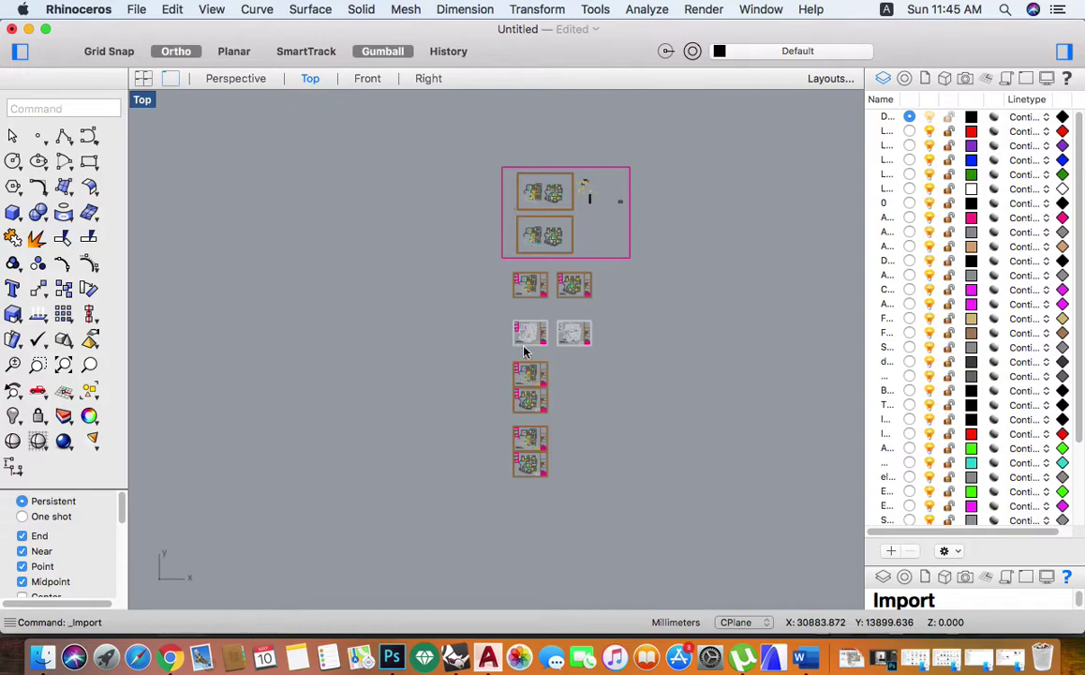
{"action": "left_click_drag", "start_coordinate": [524, 368], "coordinate": [487, 422]}
{"action": "left_click_drag", "start_coordinate": [486, 422], "coordinate": [486, 422]}
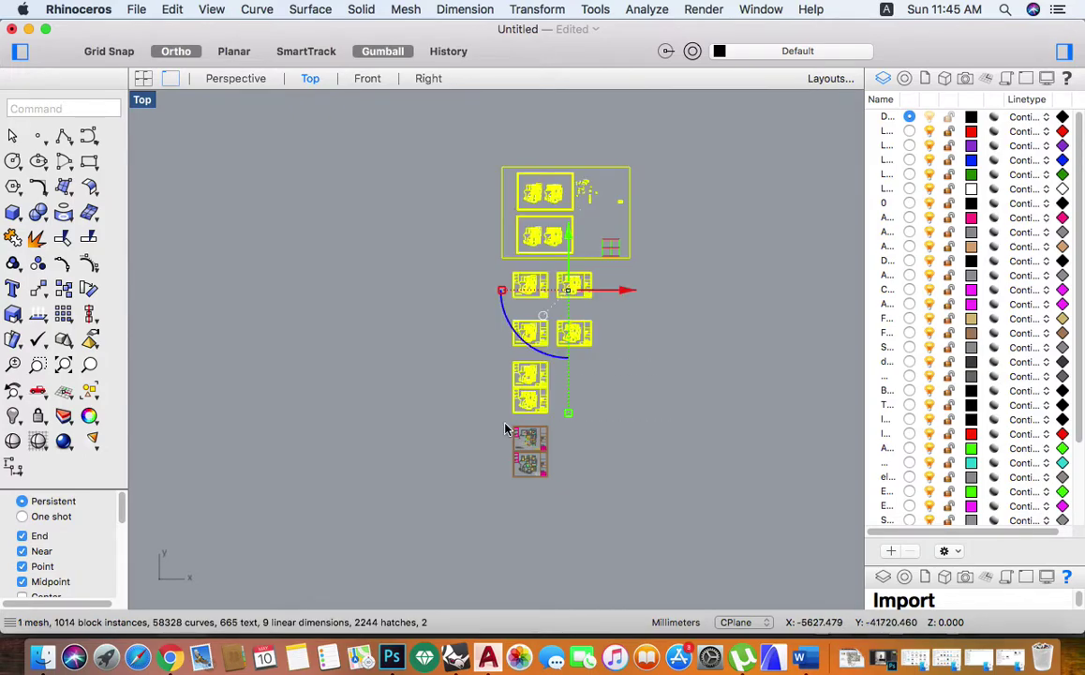
{"action": "key", "text": "Delete"}
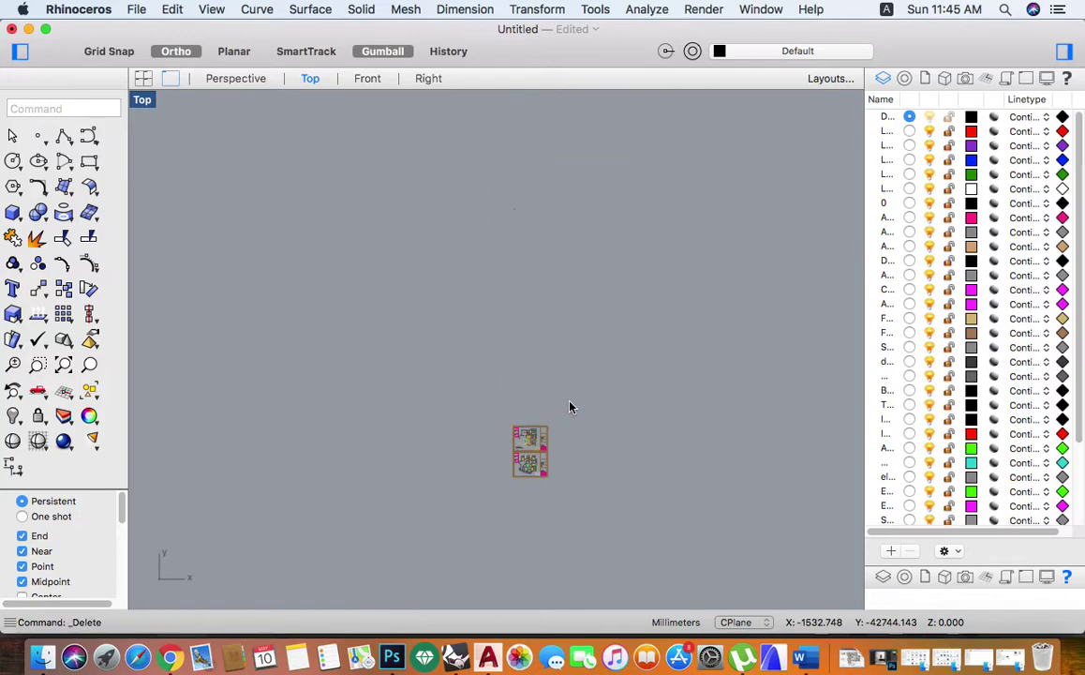
- Zoom to the two remaining plans and delete their sheet frames and title blocks
{"action": "key", "text": "super+z"}
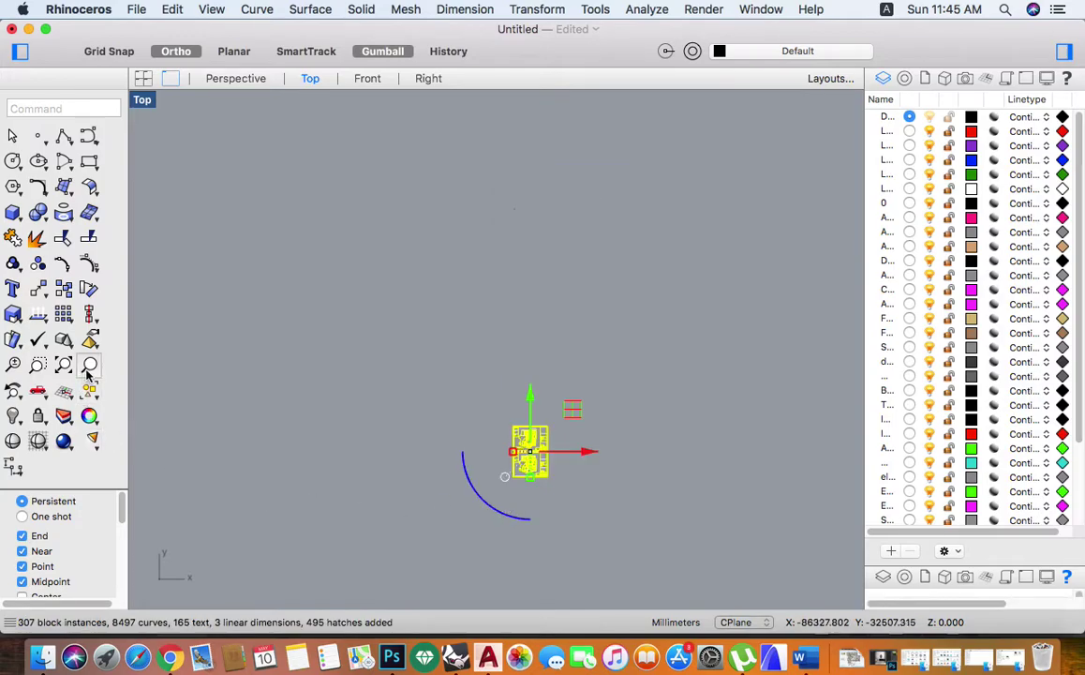
{"action": "left_click", "coordinate": [88, 366]}
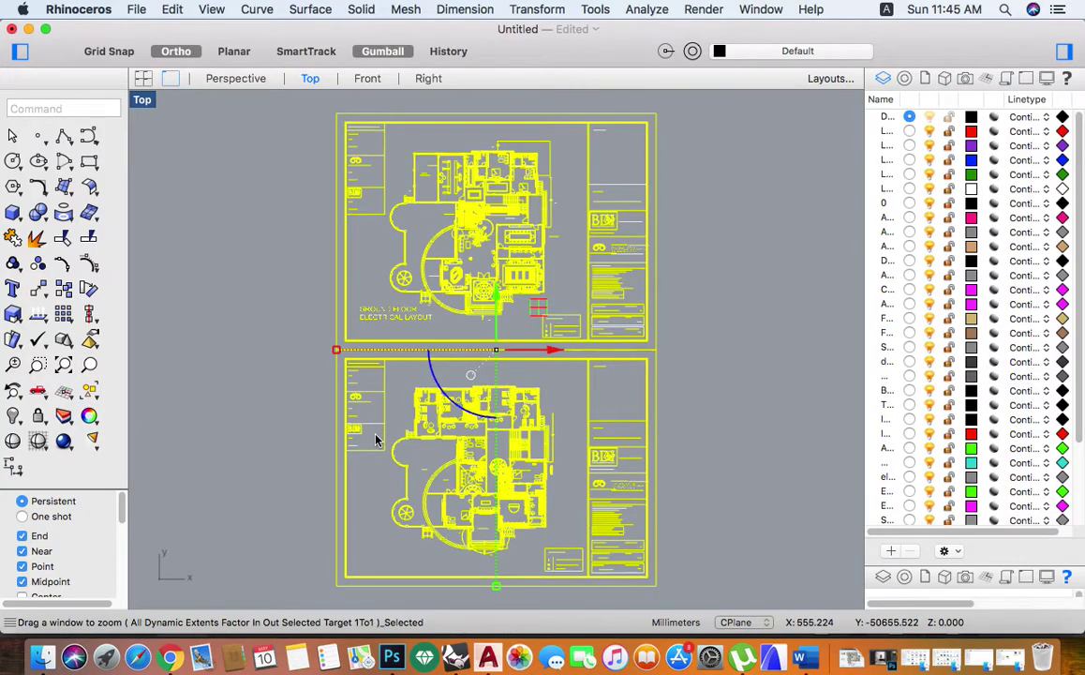
{"action": "left_click_drag", "start_coordinate": [697, 98], "coordinate": [532, 554]}
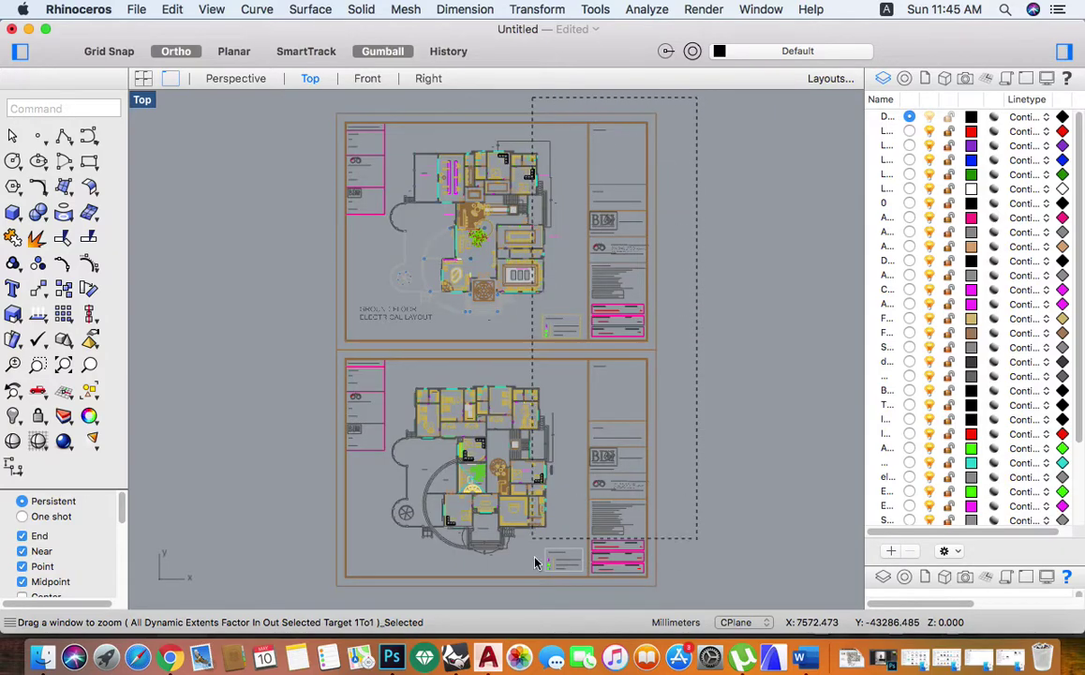
{"action": "key", "text": "Escape"}
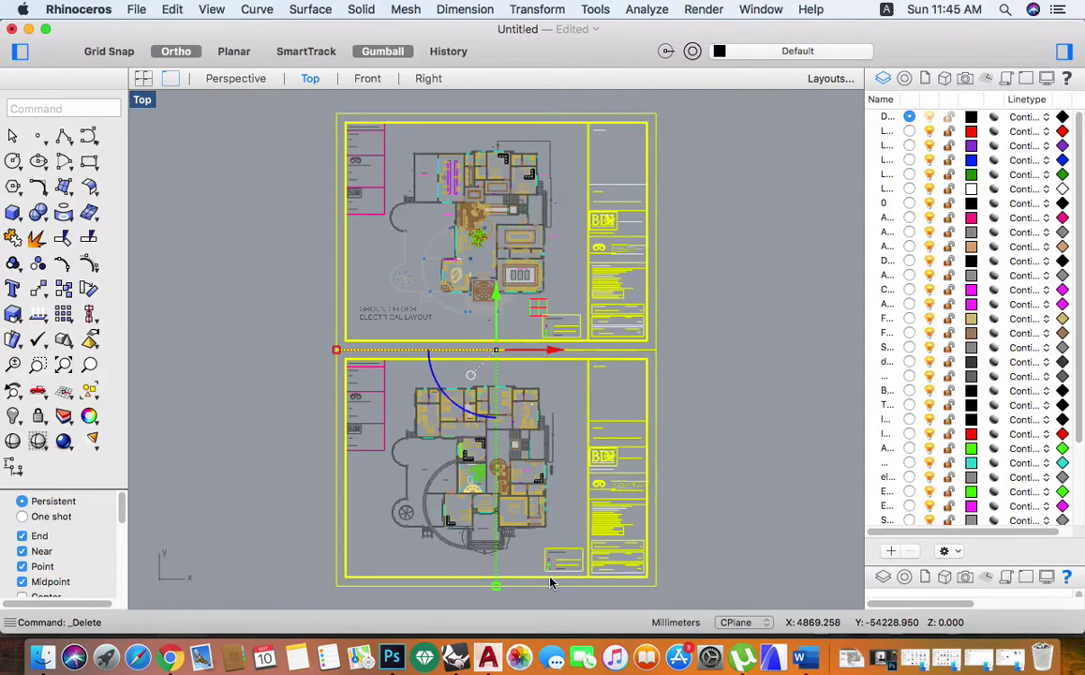
{"action": "key", "text": "Delete"}
{"action": "left_click_drag", "start_coordinate": [613, 110], "coordinate": [278, 341]}
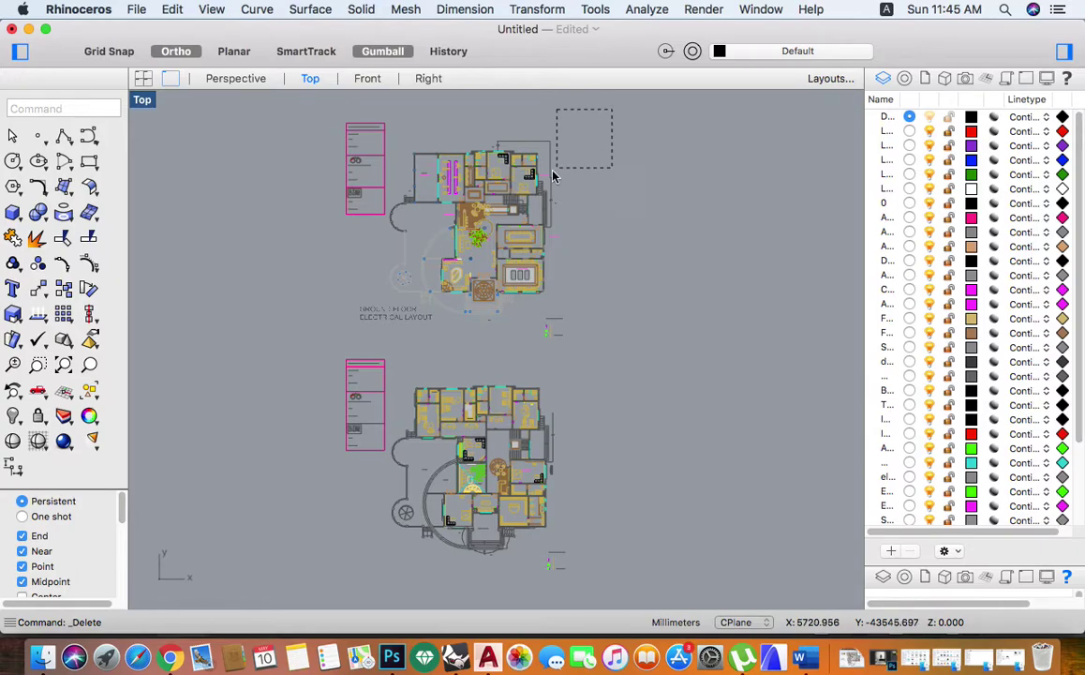
- Delete the stray items and leftover title block beside the upper plan
{"action": "key", "text": "Delete"}
{"action": "left_click_drag", "start_coordinate": [364, 395], "coordinate": [332, 419]}
{"action": "scroll", "coordinate": [353, 431], "scroll_direction": "up", "scroll_amount": 5}
{"action": "left_click_drag", "start_coordinate": [429, 371], "coordinate": [318, 490]}
{"action": "key", "text": "Delete"}
{"action": "scroll", "coordinate": [446, 366], "scroll_direction": "down", "scroll_amount": 1}
{"action": "scroll", "coordinate": [446, 366], "scroll_direction": "down", "scroll_amount": 2}
{"action": "scroll", "coordinate": [595, 511], "scroll_direction": "up", "scroll_amount": 3}
- Zoom into the plan and select the wall piece beside the door
{"action": "right_click_drag", "start_coordinate": [588, 509], "coordinate": [529, 441]}
{"action": "scroll", "coordinate": [507, 359], "scroll_direction": "up", "scroll_amount": 2}
{"action": "scroll", "coordinate": [505, 356], "scroll_direction": "up", "scroll_amount": 2}
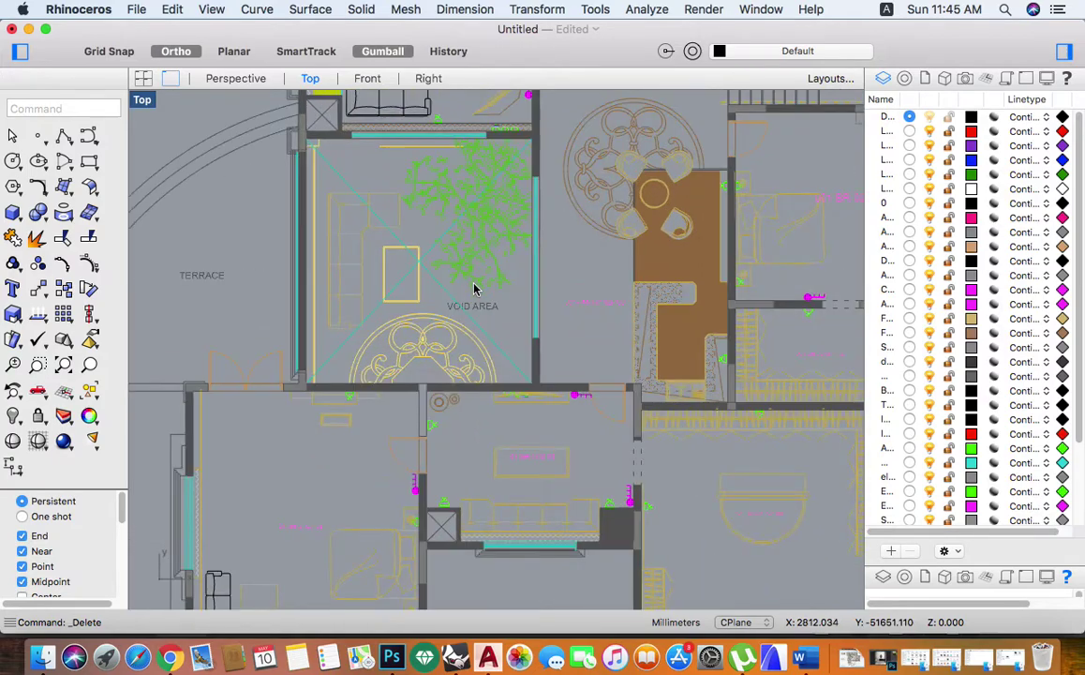
{"action": "scroll", "coordinate": [551, 378], "scroll_direction": "up", "scroll_amount": 2}
{"action": "scroll", "coordinate": [513, 371], "scroll_direction": "up", "scroll_amount": 2}
{"action": "scroll", "coordinate": [452, 407], "scroll_direction": "up", "scroll_amount": 2}
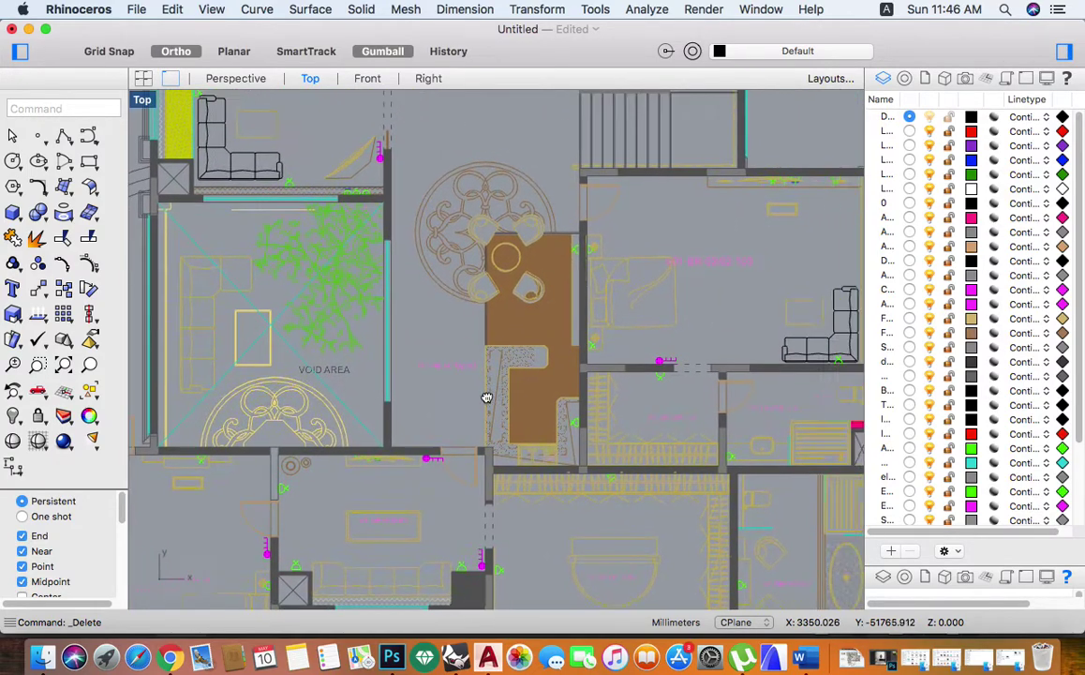
{"action": "scroll", "coordinate": [484, 395], "scroll_direction": "up", "scroll_amount": 3}
{"action": "scroll", "coordinate": [548, 379], "scroll_direction": "up", "scroll_amount": 2}
{"action": "scroll", "coordinate": [530, 392], "scroll_direction": "up", "scroll_amount": 2}
{"action": "left_click", "coordinate": [527, 396]}
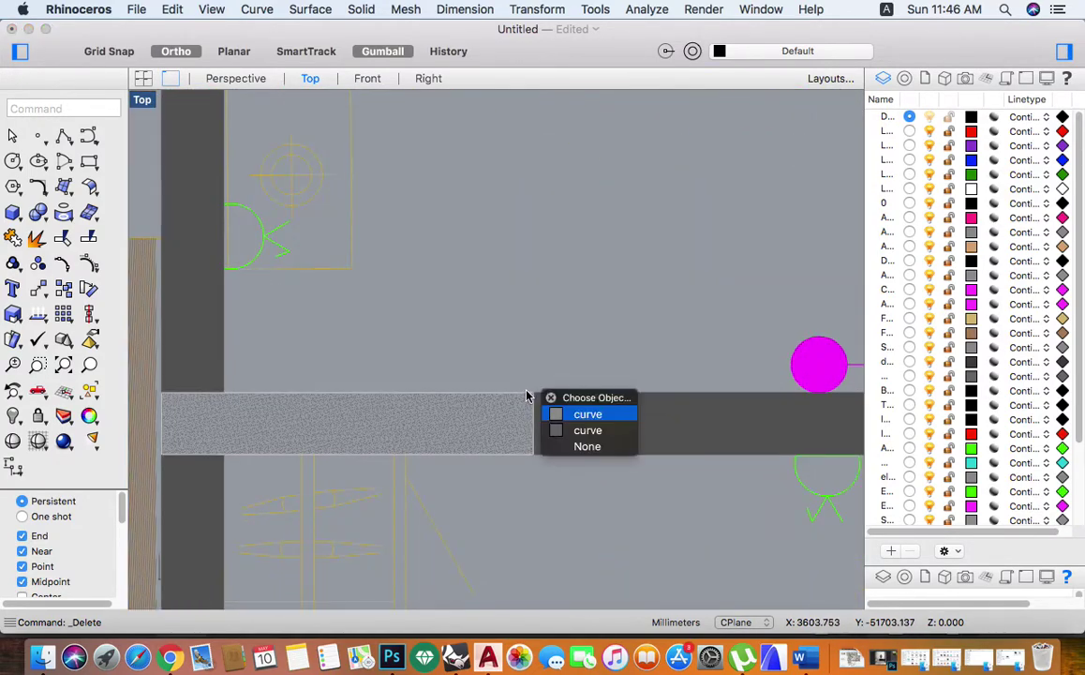
{"action": "key", "text": "Return"}
- Select the dark wall hatch segment, then the chair beside the round table
{"action": "scroll", "coordinate": [523, 363], "scroll_direction": "down", "scroll_amount": 1}
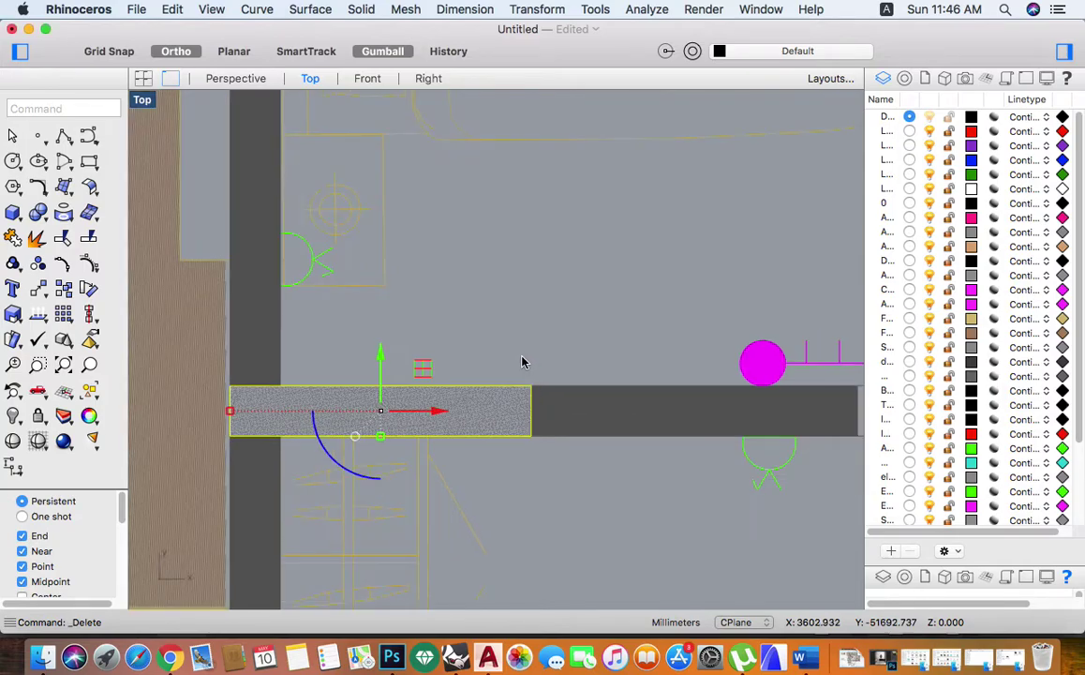
{"action": "scroll", "coordinate": [523, 363], "scroll_direction": "down", "scroll_amount": 2}
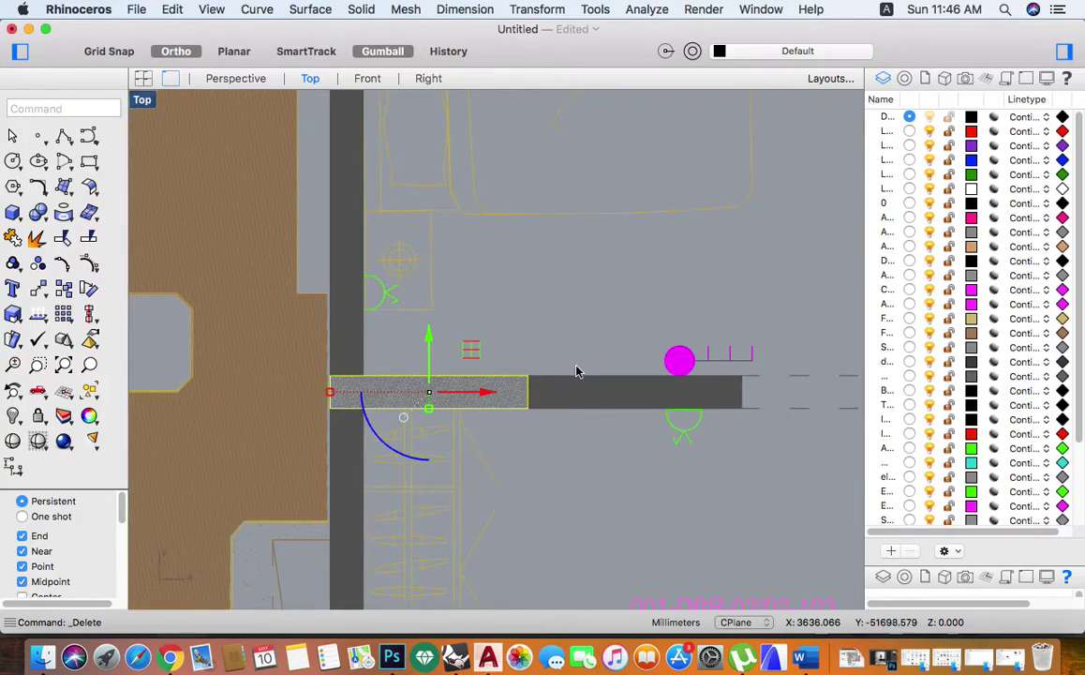
{"action": "scroll", "coordinate": [530, 422], "scroll_direction": "up", "scroll_amount": 1}
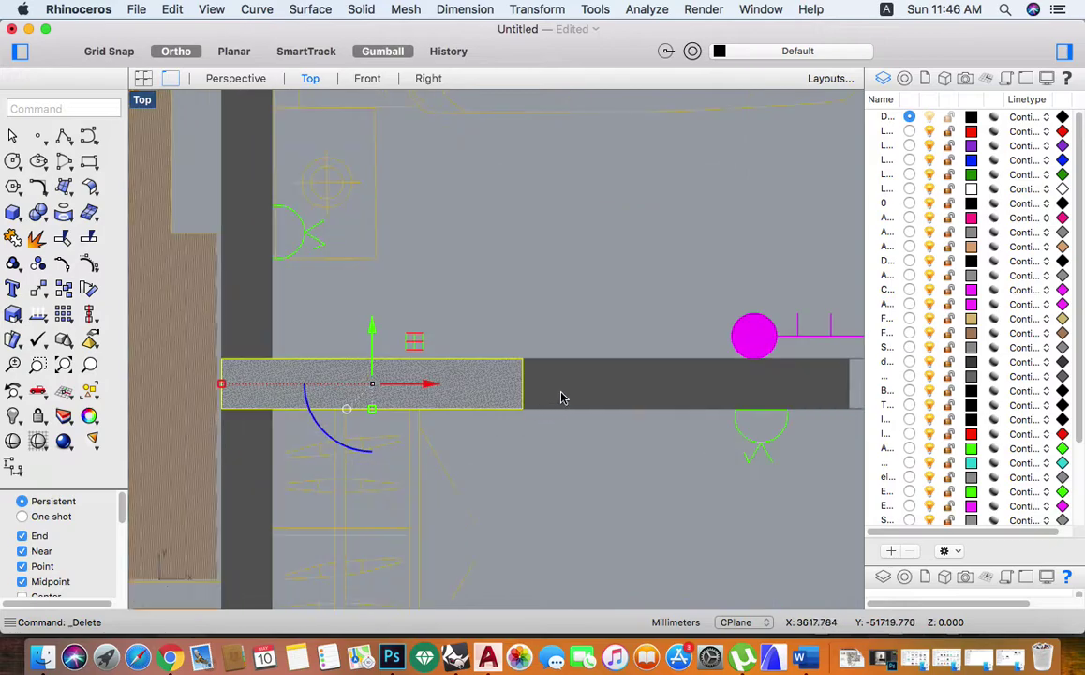
{"action": "left_click", "coordinate": [583, 377]}
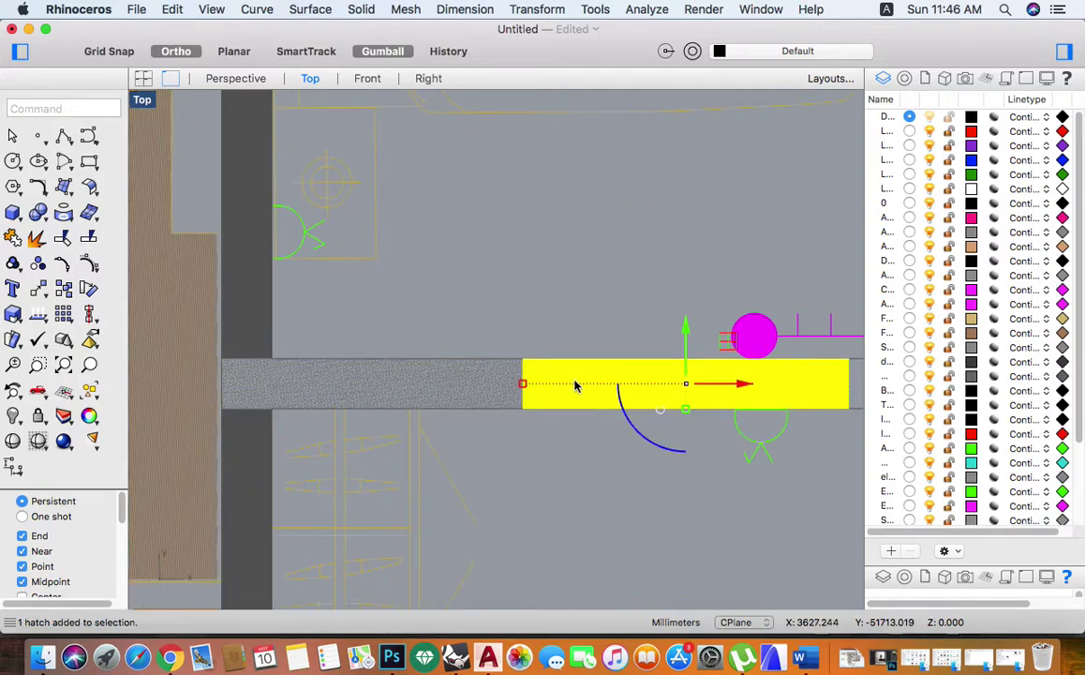
{"action": "scroll", "coordinate": [575, 385], "scroll_direction": "down", "scroll_amount": 1}
{"action": "scroll", "coordinate": [576, 381], "scroll_direction": "down", "scroll_amount": 1}
{"action": "scroll", "coordinate": [562, 377], "scroll_direction": "down", "scroll_amount": 1}
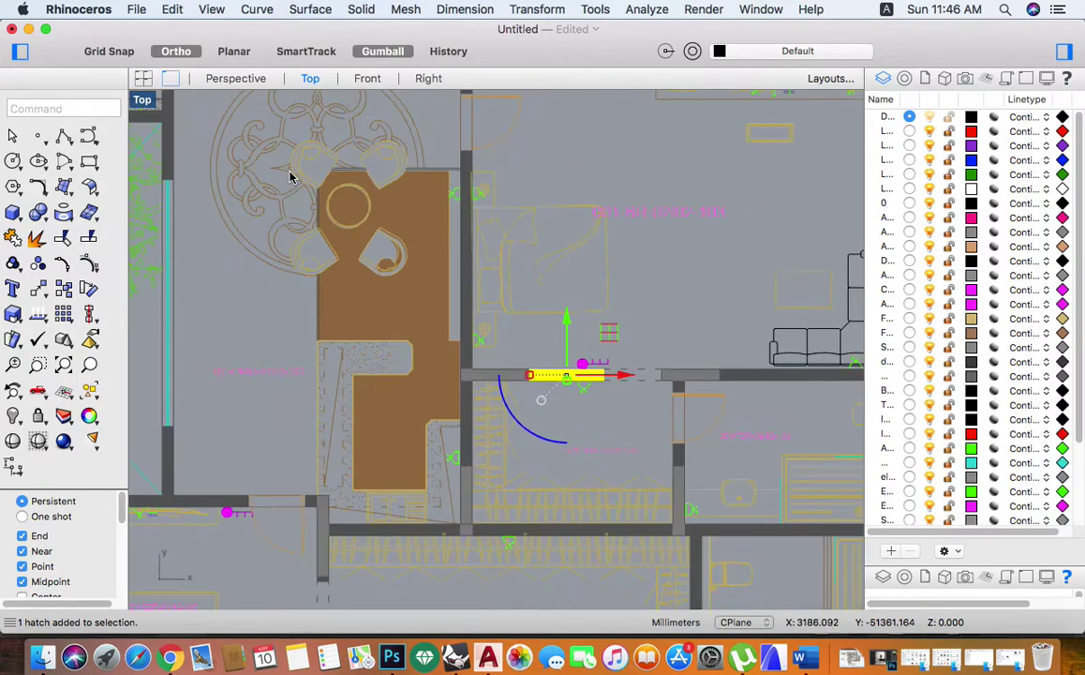
{"action": "scroll", "coordinate": [290, 178], "scroll_direction": "up", "scroll_amount": 1}
{"action": "left_click", "coordinate": [270, 148]}
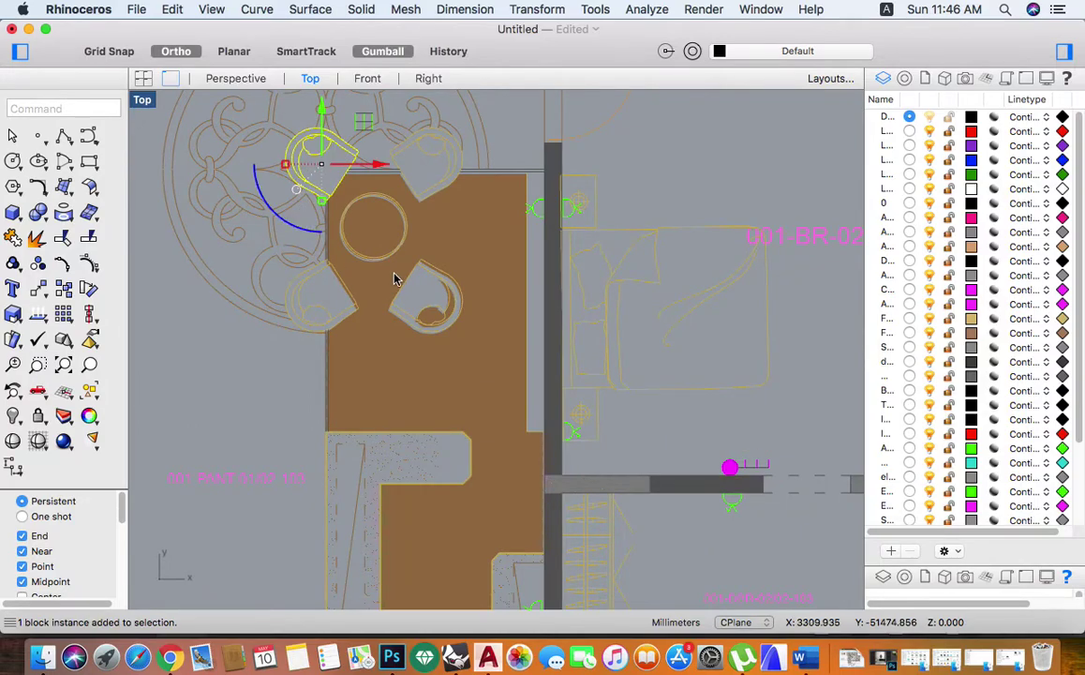
{"action": "scroll", "coordinate": [398, 295], "scroll_direction": "down", "scroll_amount": 2}
{"action": "scroll", "coordinate": [330, 364], "scroll_direction": "up", "scroll_amount": 1}
{"action": "scroll", "coordinate": [347, 352], "scroll_direction": "up", "scroll_amount": 2}
- Select the pink room label, then zoom out and pan to the surrounding rooms
{"action": "left_click", "coordinate": [346, 353]}
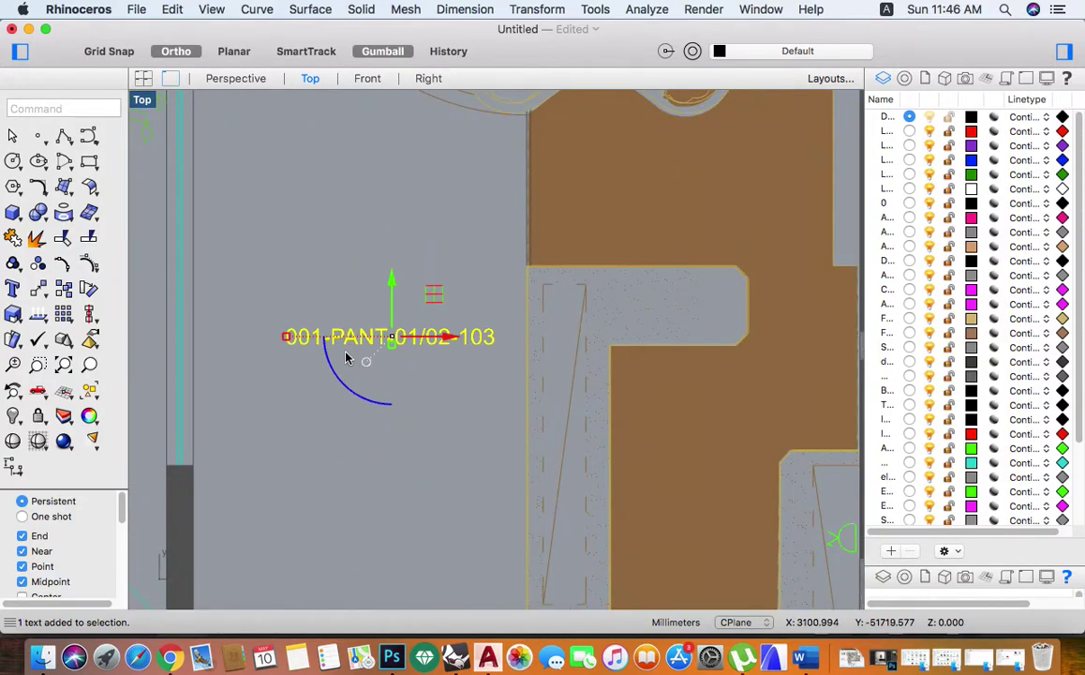
{"action": "scroll", "coordinate": [342, 354], "scroll_direction": "down", "scroll_amount": 2}
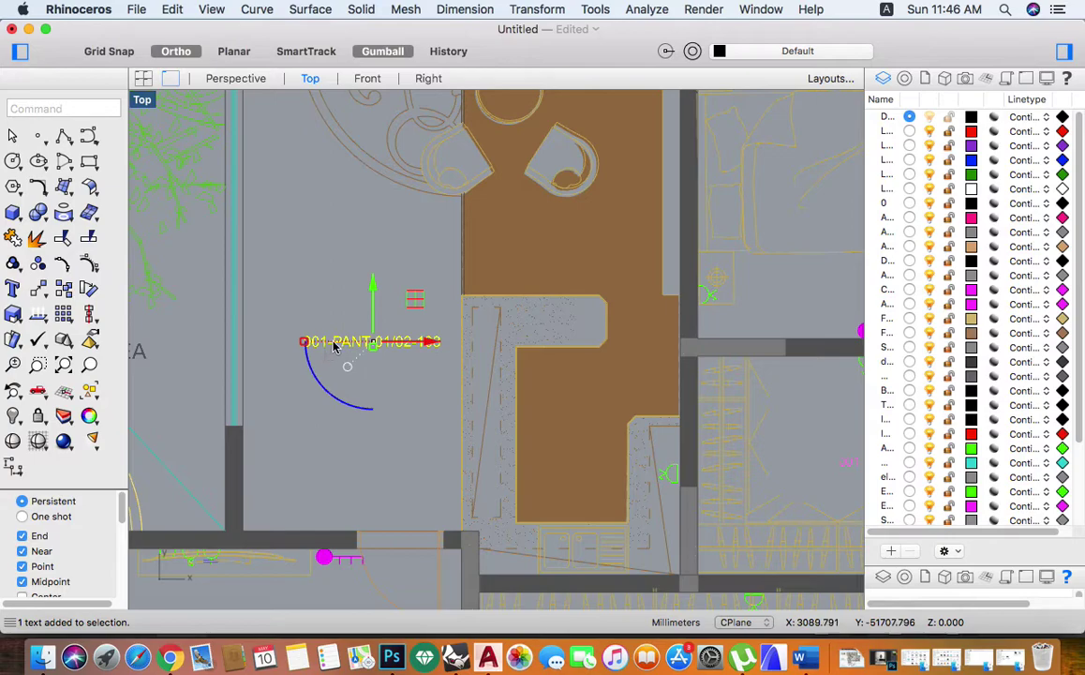
{"action": "scroll", "coordinate": [334, 346], "scroll_direction": "down", "scroll_amount": 2}
{"action": "scroll", "coordinate": [351, 345], "scroll_direction": "down", "scroll_amount": 2}
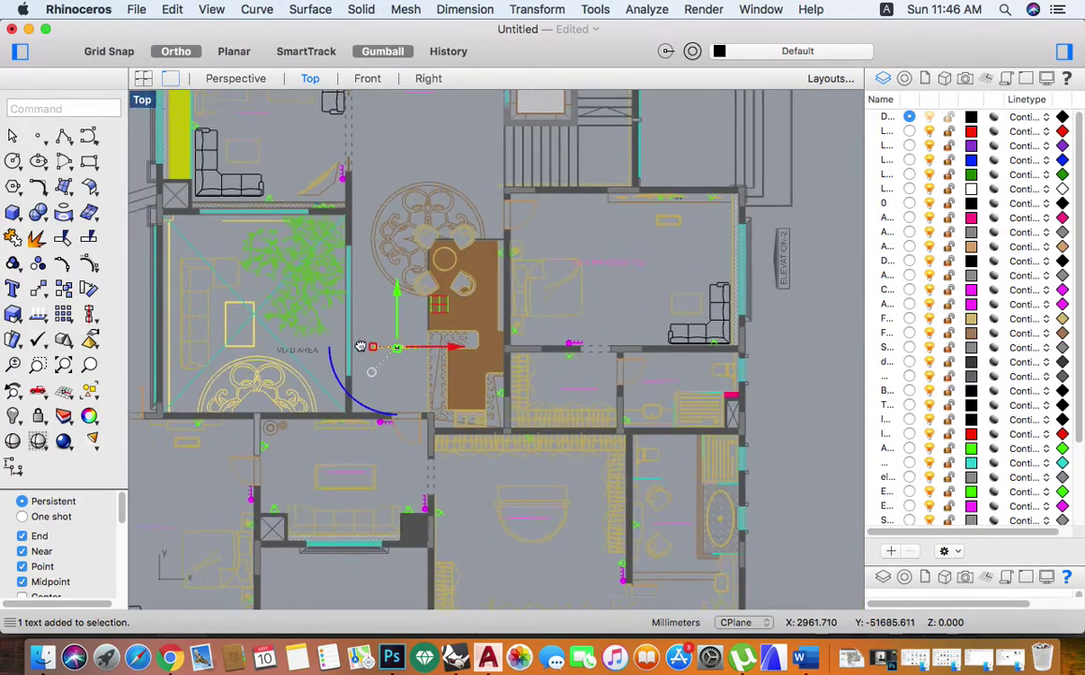
{"action": "right_click_drag", "start_coordinate": [310, 300], "coordinate": [442, 364]}
{"action": "scroll", "coordinate": [442, 364], "scroll_direction": "down", "scroll_amount": 1}
{"action": "scroll", "coordinate": [439, 334], "scroll_direction": "up", "scroll_amount": 2}
{"action": "scroll", "coordinate": [394, 273], "scroll_direction": "up", "scroll_amount": 1}
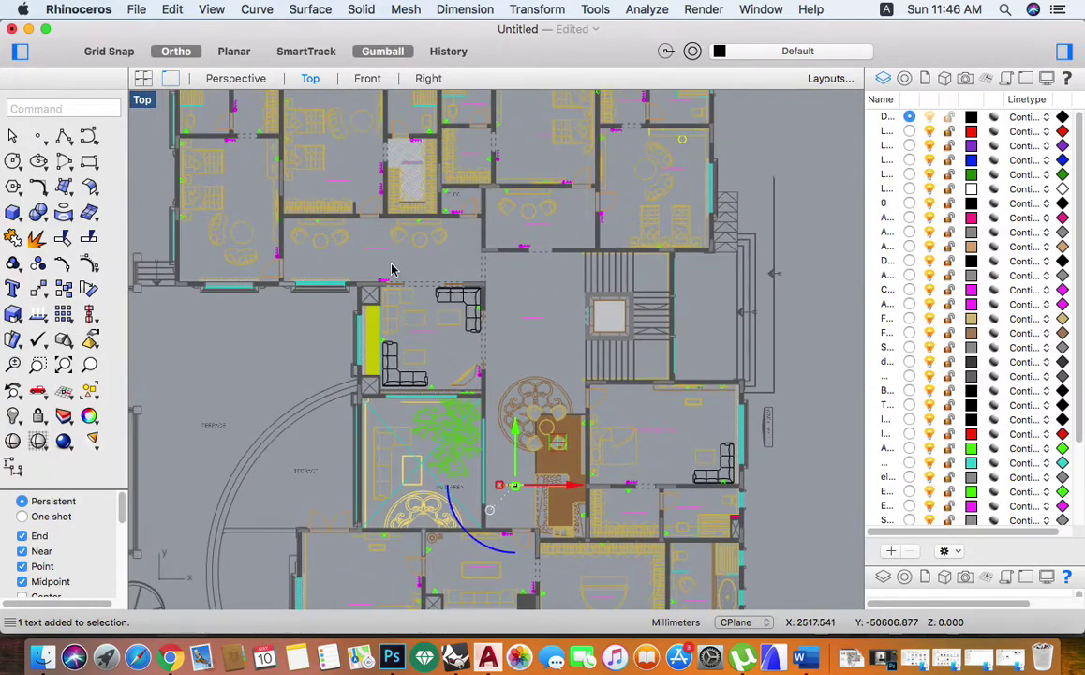
{"action": "scroll", "coordinate": [419, 342], "scroll_direction": "up", "scroll_amount": 2}
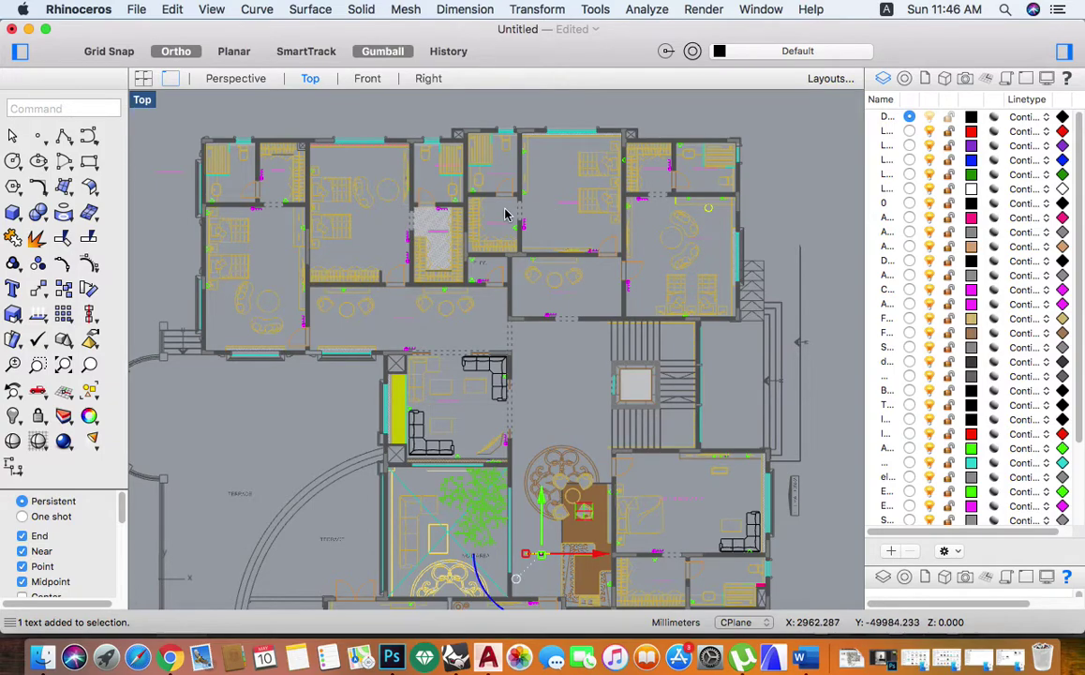
{"action": "scroll", "coordinate": [560, 224], "scroll_direction": "up", "scroll_amount": 2}
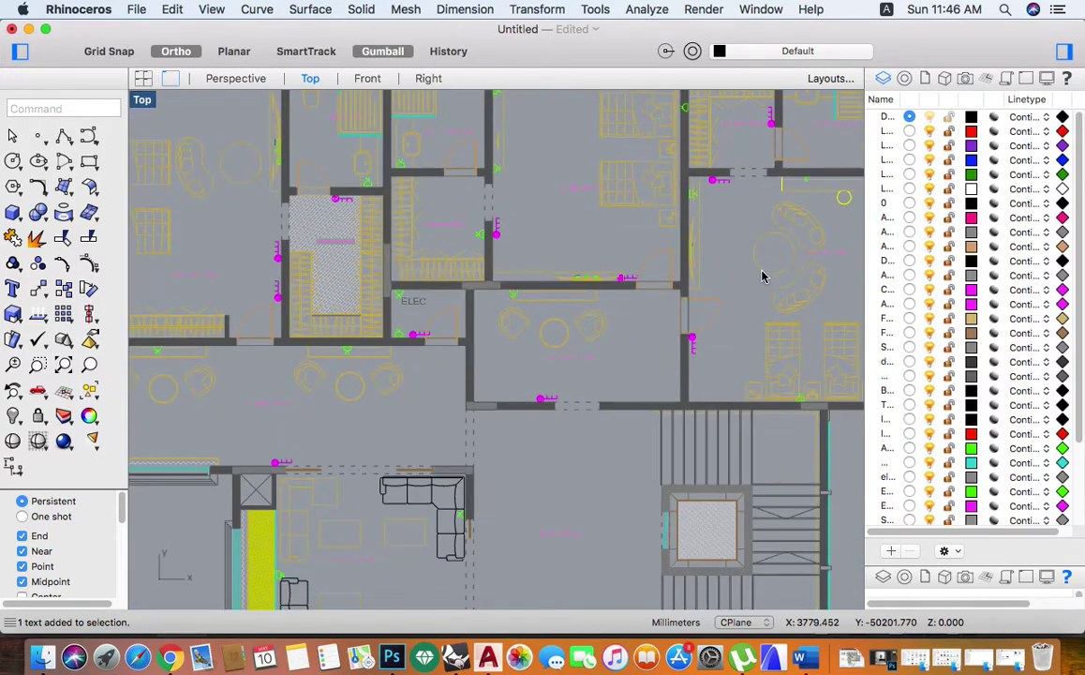
{"action": "scroll", "coordinate": [975, 277], "scroll_direction": "down", "scroll_amount": 4}
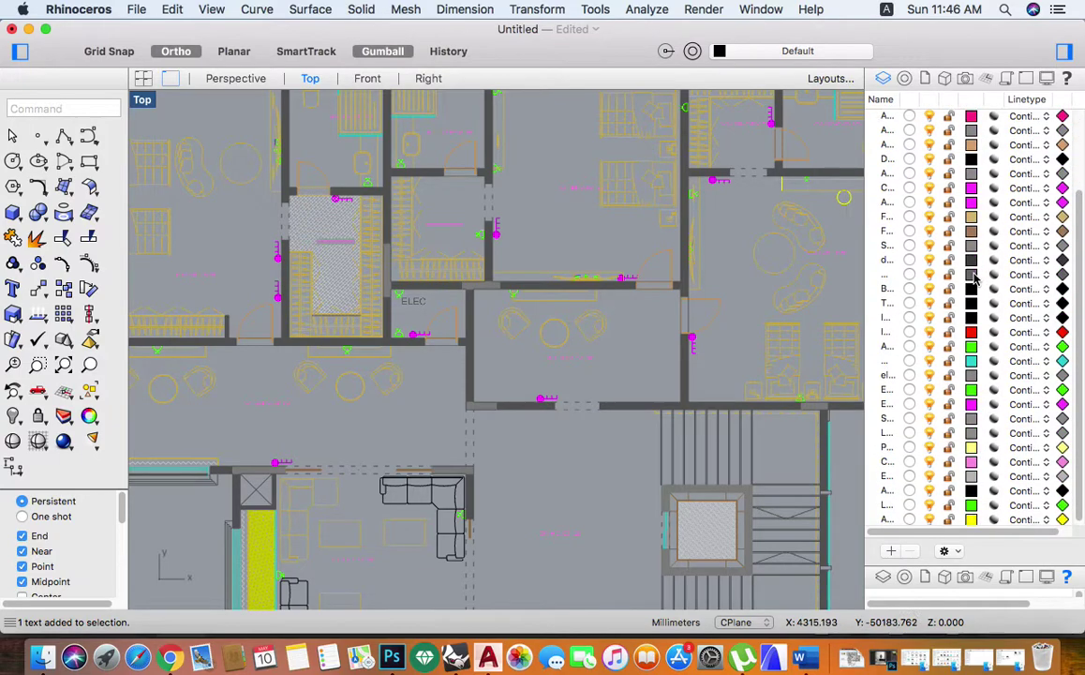
{"action": "scroll", "coordinate": [974, 277], "scroll_direction": "up", "scroll_amount": 4}
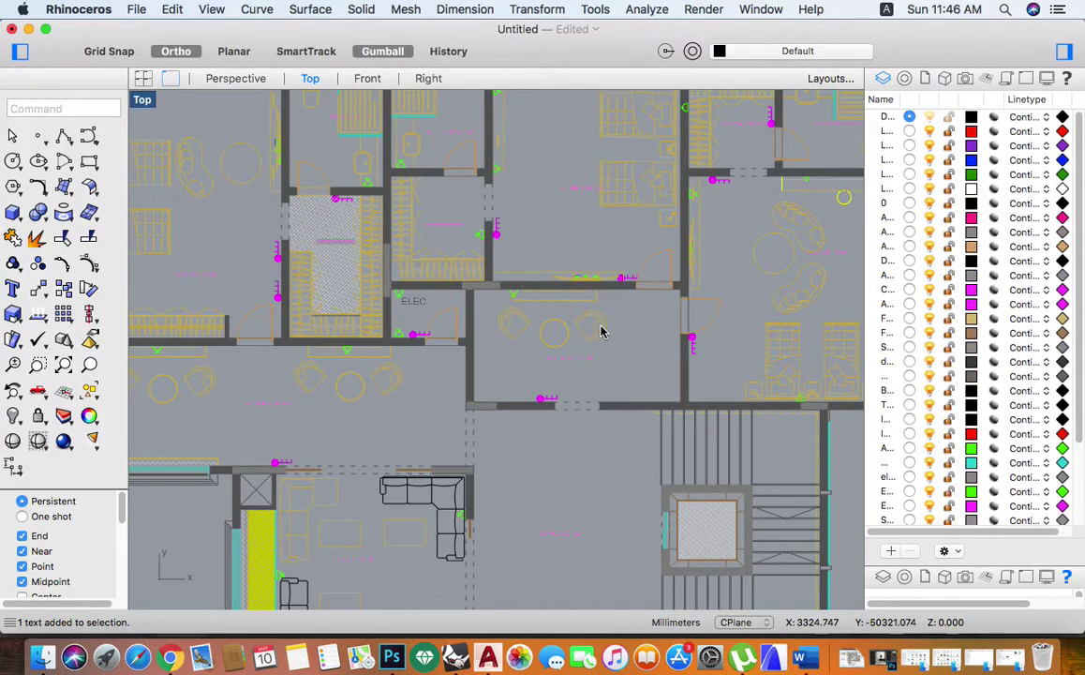
{"action": "scroll", "coordinate": [611, 318], "scroll_direction": "down", "scroll_amount": 3}
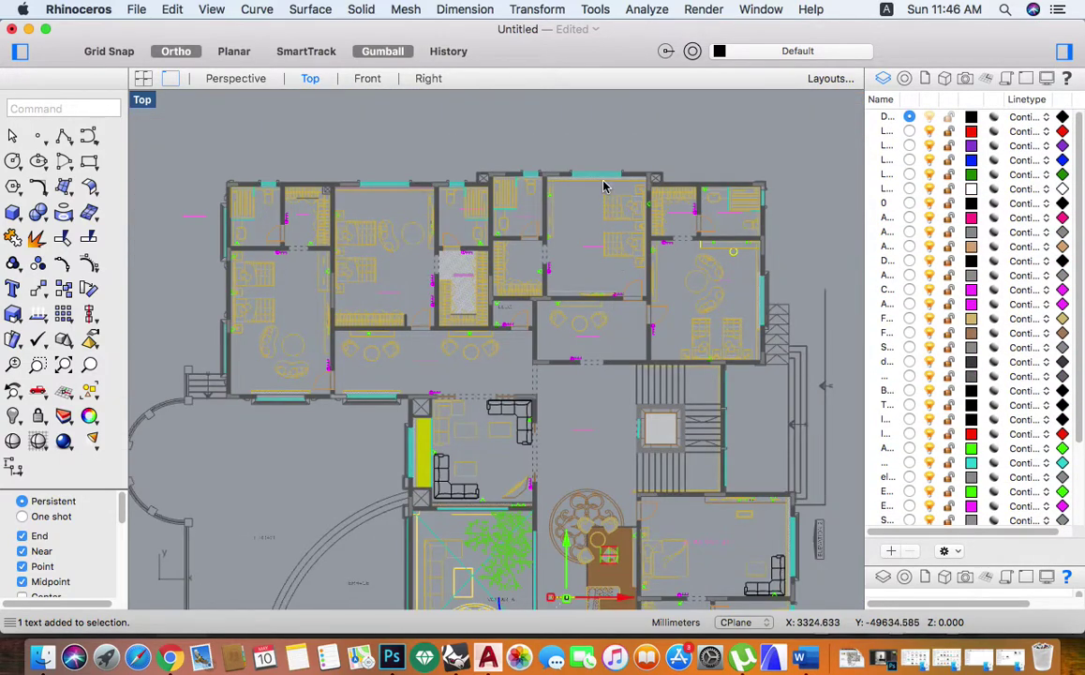
{"action": "scroll", "coordinate": [603, 186], "scroll_direction": "up", "scroll_amount": 3}
{"action": "scroll", "coordinate": [605, 178], "scroll_direction": "up", "scroll_amount": 2}
{"action": "scroll", "coordinate": [604, 183], "scroll_direction": "up", "scroll_amount": 2}
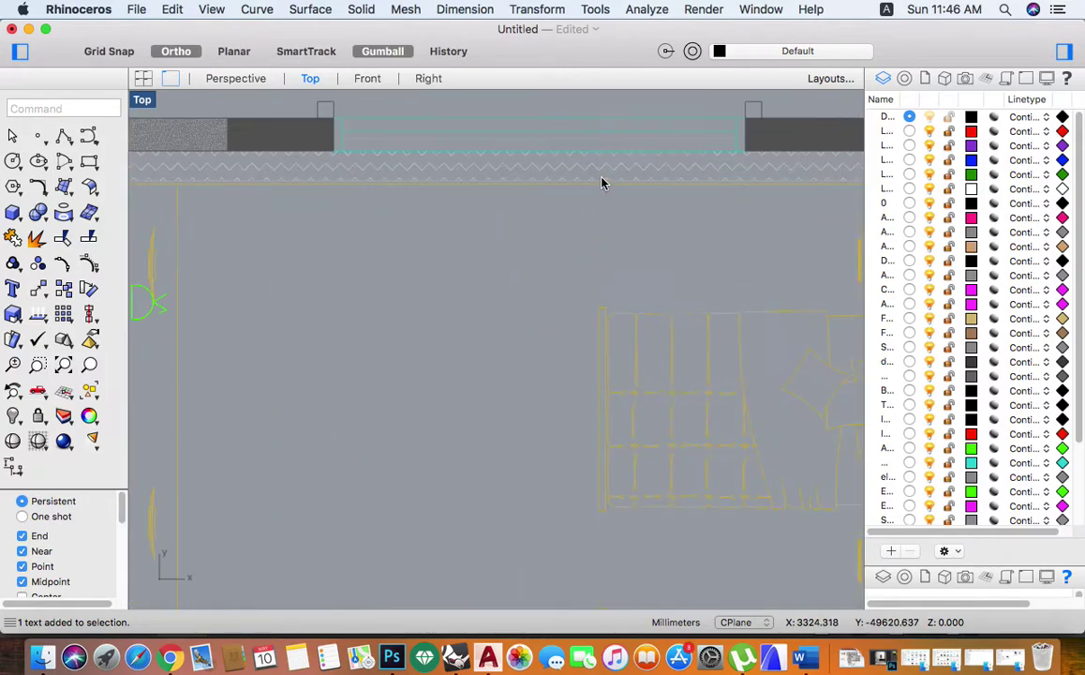
{"action": "left_click", "coordinate": [604, 175]}
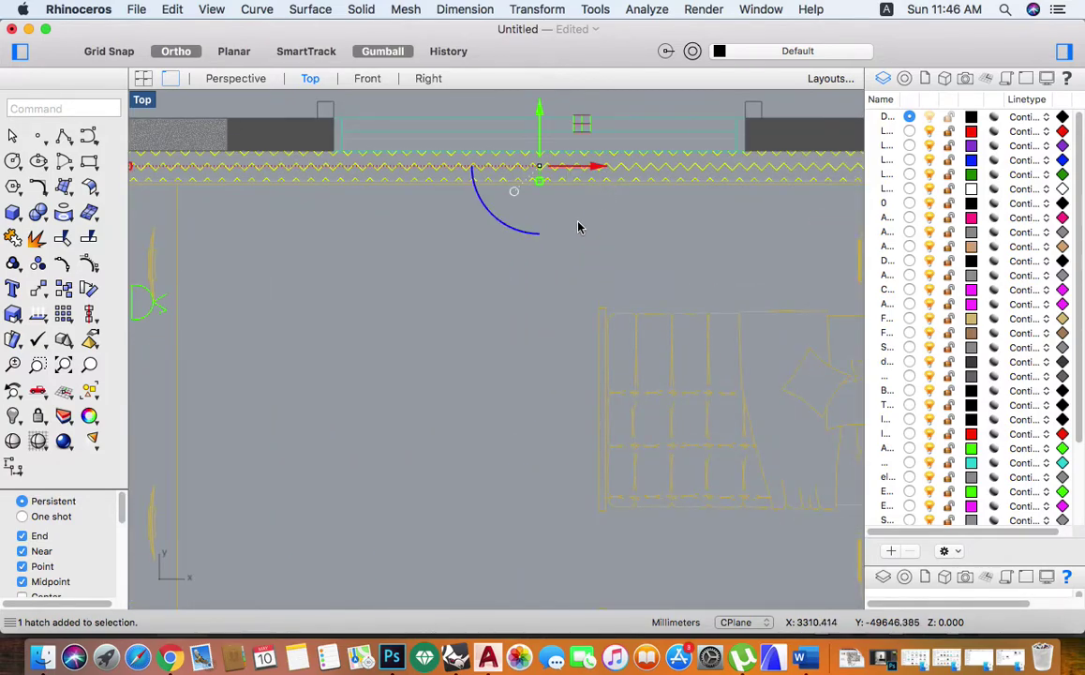
{"action": "scroll", "coordinate": [576, 225], "scroll_direction": "down", "scroll_amount": 2}
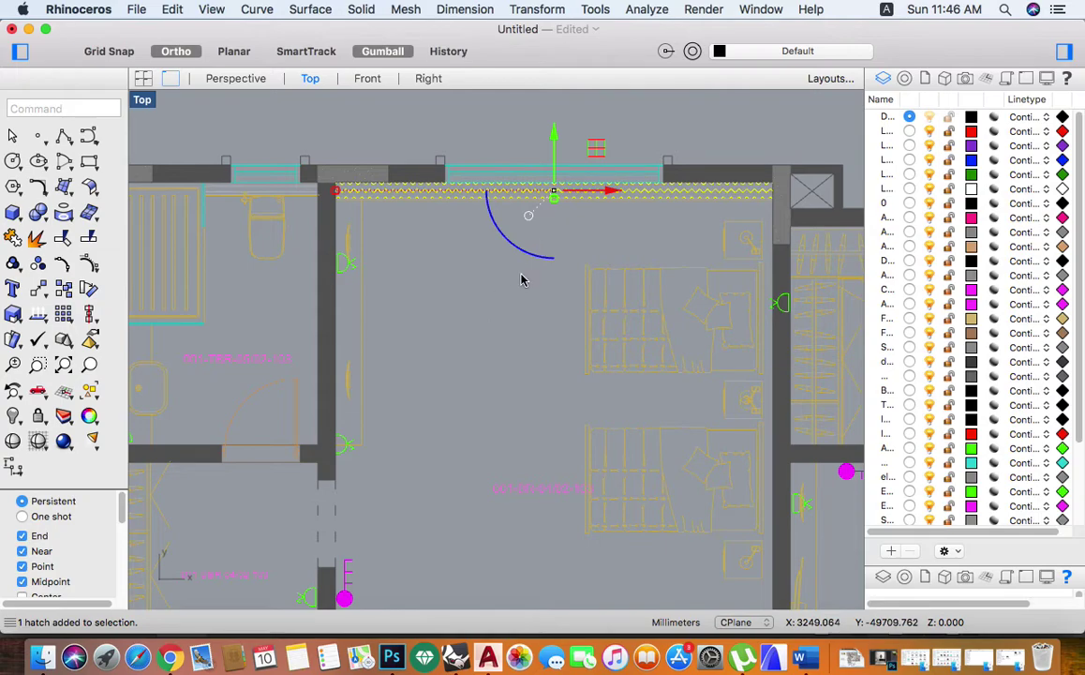
{"action": "scroll", "coordinate": [521, 266], "scroll_direction": "down", "scroll_amount": 2}
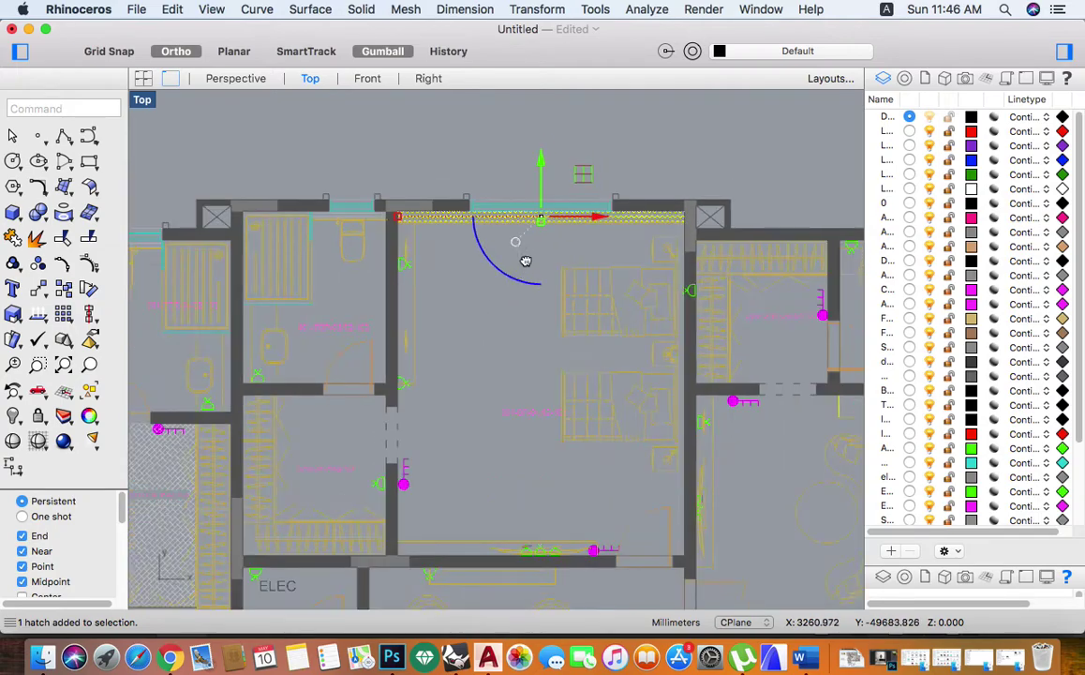
{"action": "scroll", "coordinate": [492, 244], "scroll_direction": "up", "scroll_amount": 3}
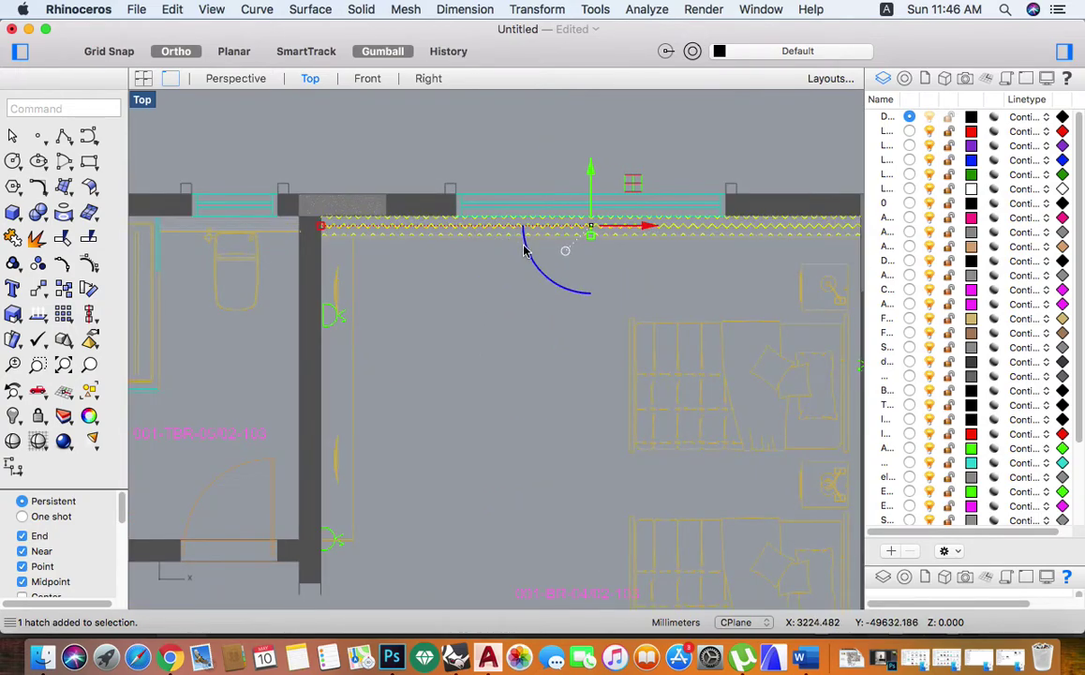
{"action": "scroll", "coordinate": [525, 234], "scroll_direction": "up", "scroll_amount": 2}
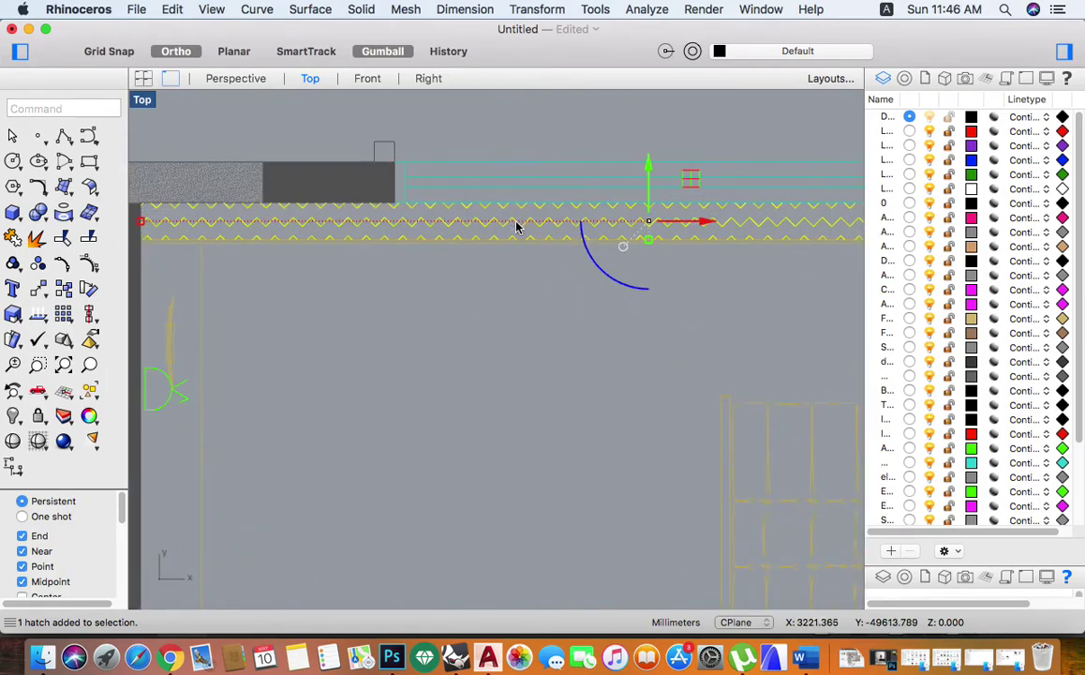
{"action": "scroll", "coordinate": [513, 242], "scroll_direction": "down", "scroll_amount": 3}
{"action": "scroll", "coordinate": [511, 249], "scroll_direction": "down", "scroll_amount": 3}
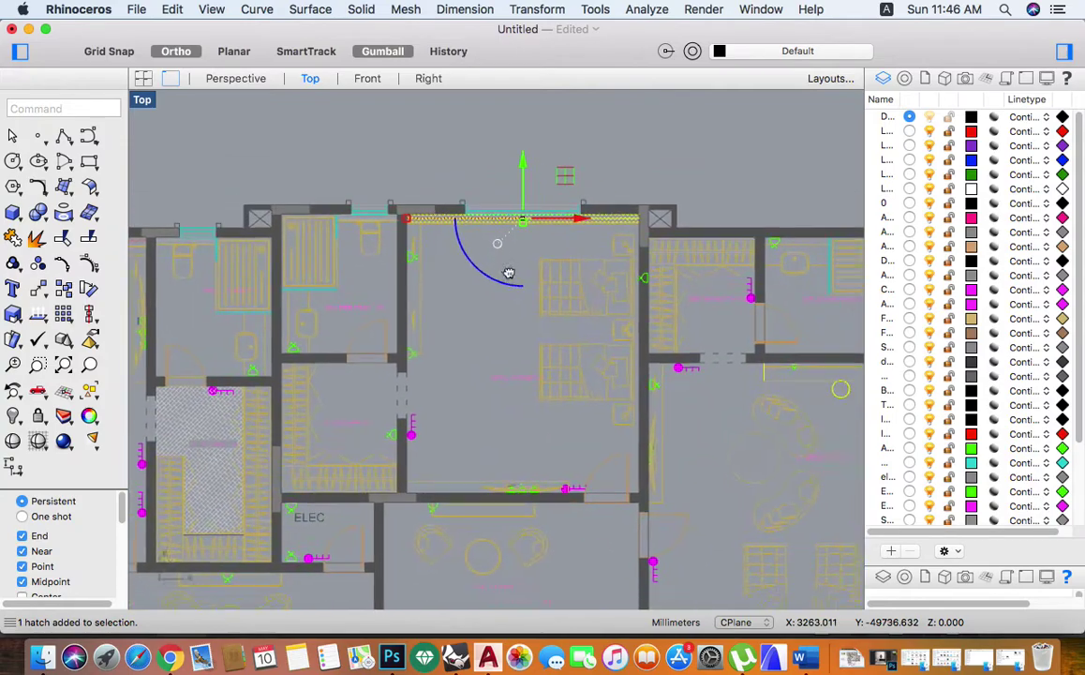
{"action": "scroll", "coordinate": [523, 347], "scroll_direction": "down", "scroll_amount": 1}
{"action": "scroll", "coordinate": [534, 343], "scroll_direction": "down", "scroll_amount": 1}
{"action": "scroll", "coordinate": [536, 347], "scroll_direction": "down", "scroll_amount": 2}
{"action": "scroll", "coordinate": [506, 347], "scroll_direction": "down", "scroll_amount": 1}
{"action": "scroll", "coordinate": [516, 344], "scroll_direction": "down", "scroll_amount": 2}
{"action": "scroll", "coordinate": [501, 331], "scroll_direction": "down", "scroll_amount": 2}
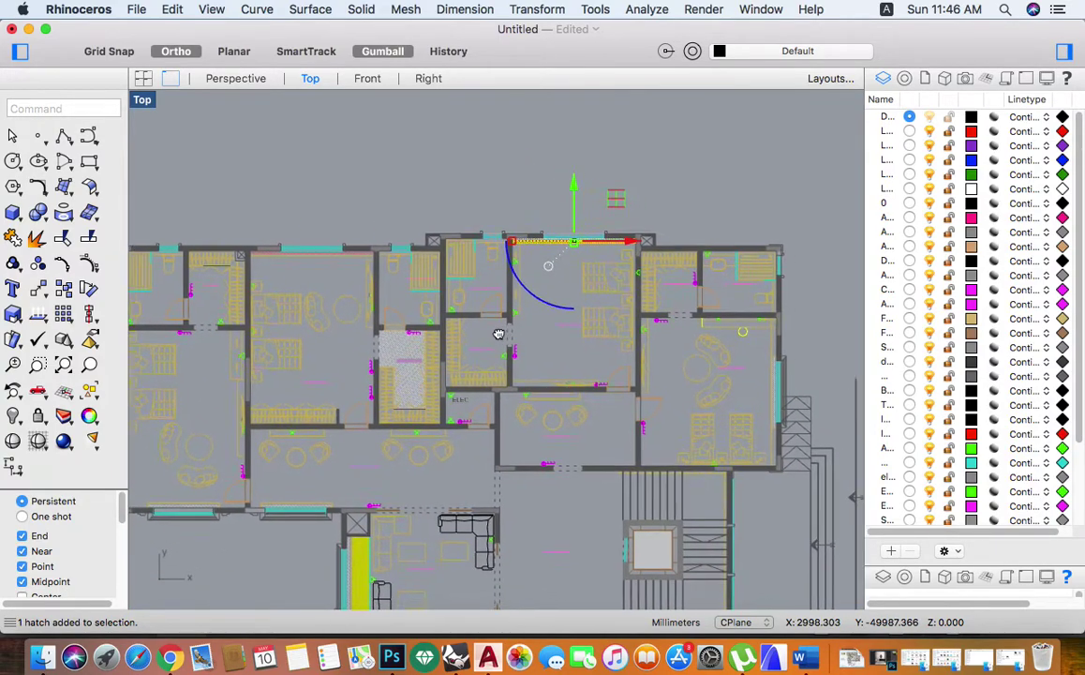
{"action": "scroll", "coordinate": [562, 324], "scroll_direction": "down", "scroll_amount": 2}
{"action": "scroll", "coordinate": [618, 319], "scroll_direction": "down", "scroll_amount": 2}
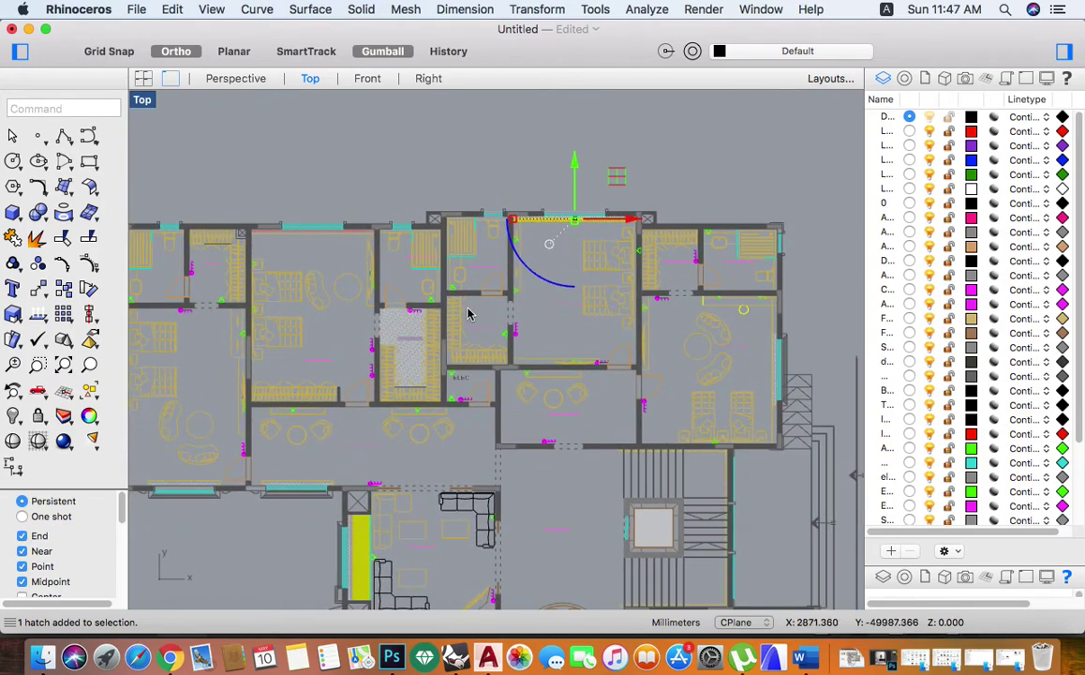
{"action": "scroll", "coordinate": [441, 319], "scroll_direction": "down", "scroll_amount": 2}
{"action": "scroll", "coordinate": [521, 381], "scroll_direction": "down", "scroll_amount": 2}
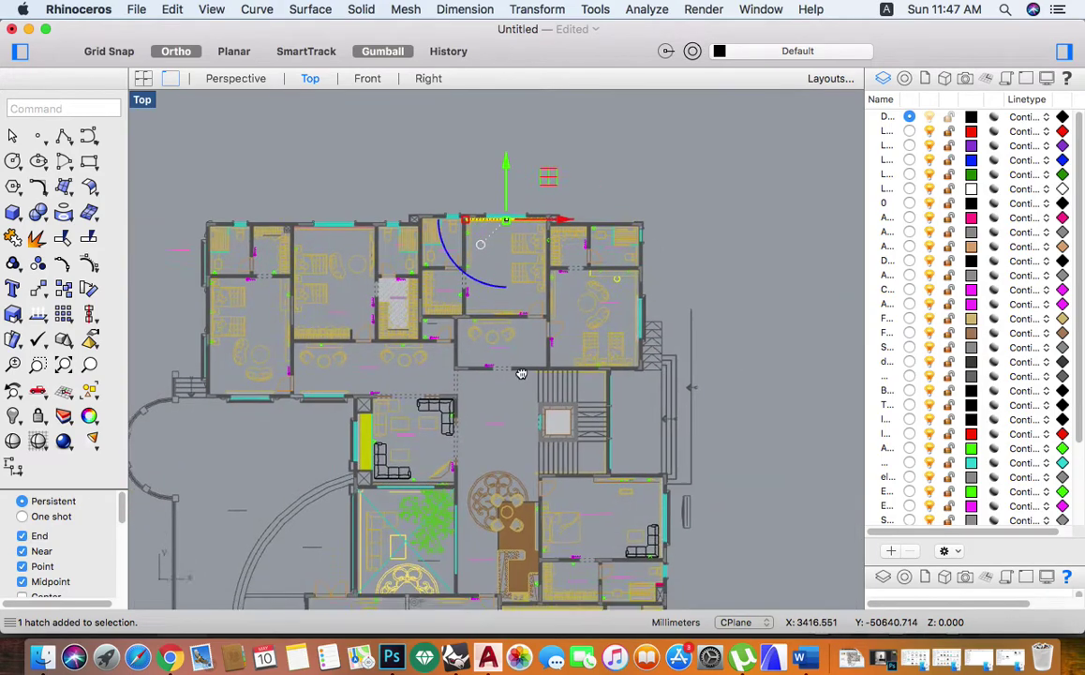
{"action": "scroll", "coordinate": [553, 412], "scroll_direction": "down", "scroll_amount": 2}
{"action": "scroll", "coordinate": [605, 475], "scroll_direction": "up", "scroll_amount": 5}
{"action": "scroll", "coordinate": [538, 392], "scroll_direction": "up", "scroll_amount": 1}
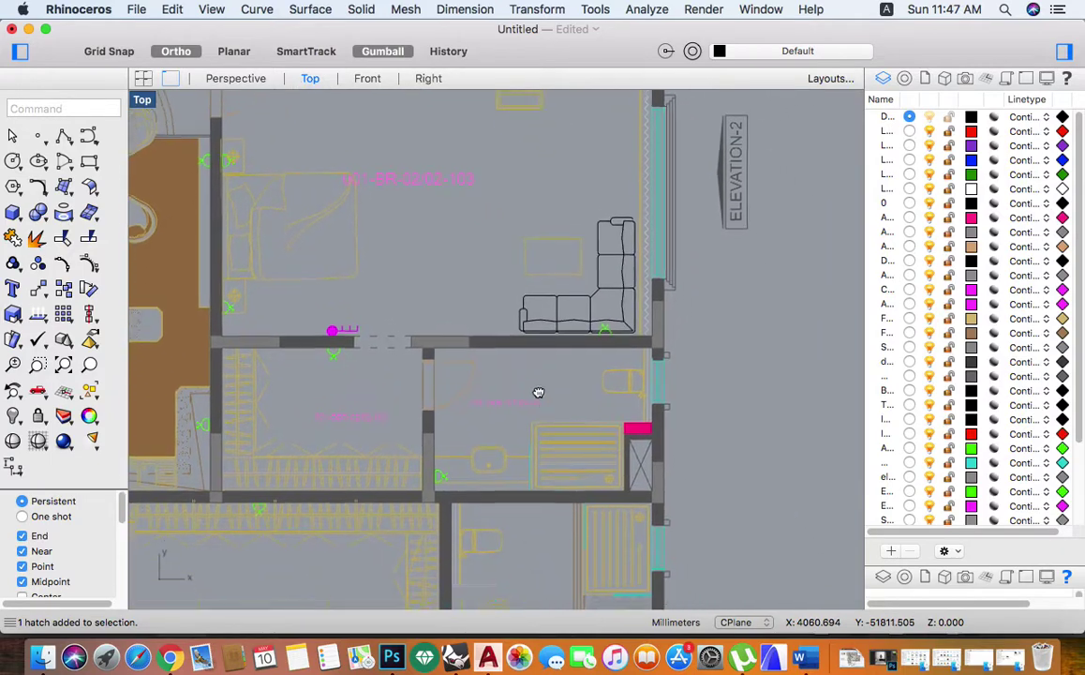
{"action": "scroll", "coordinate": [506, 339], "scroll_direction": "up", "scroll_amount": 3}
{"action": "left_click", "coordinate": [494, 313]}
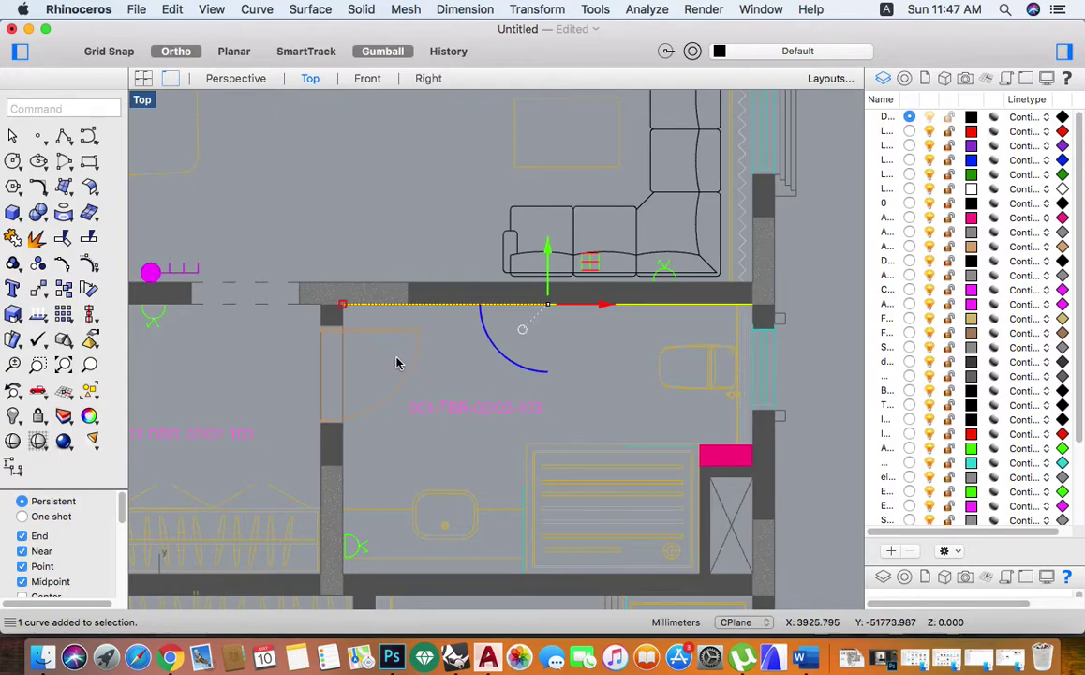
{"action": "key", "text": "Escape"}
- Change the document's model units from Millimeters to Centimeters, scaling the model to match
{"action": "left_click", "coordinate": [134, 9]}
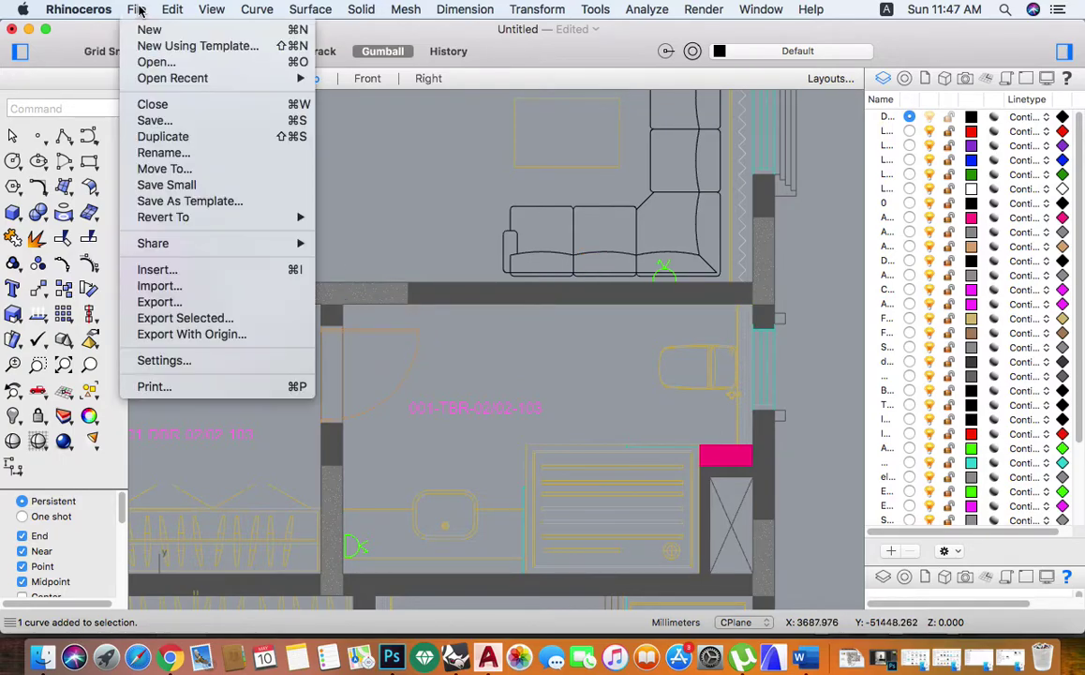
{"action": "left_click", "coordinate": [192, 359]}
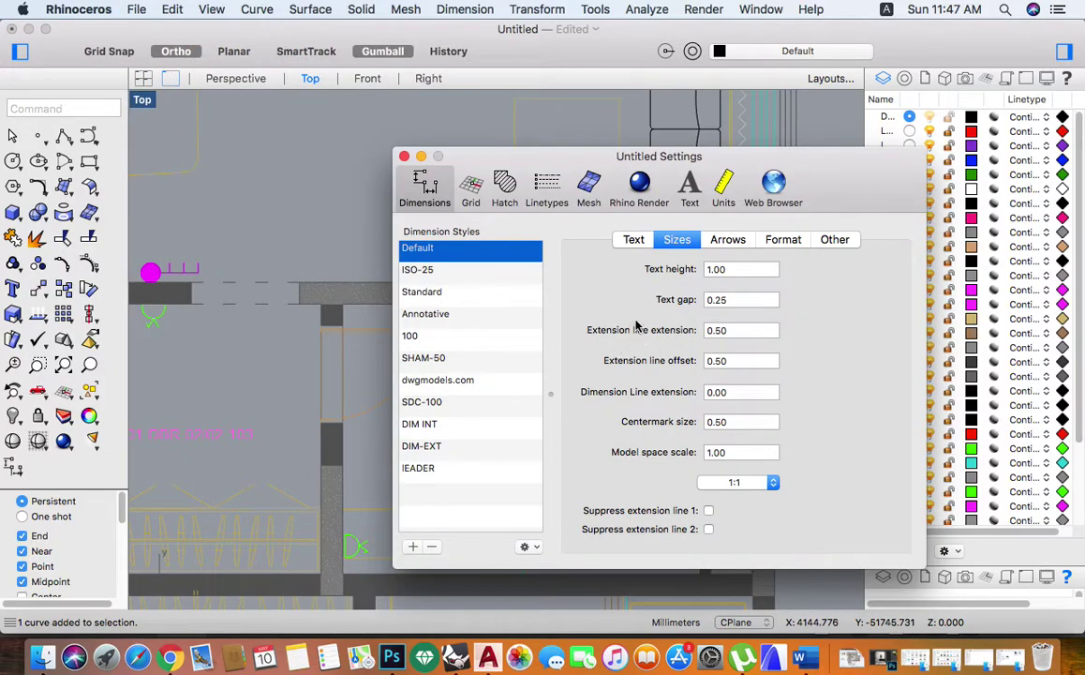
{"action": "left_click", "coordinate": [726, 186]}
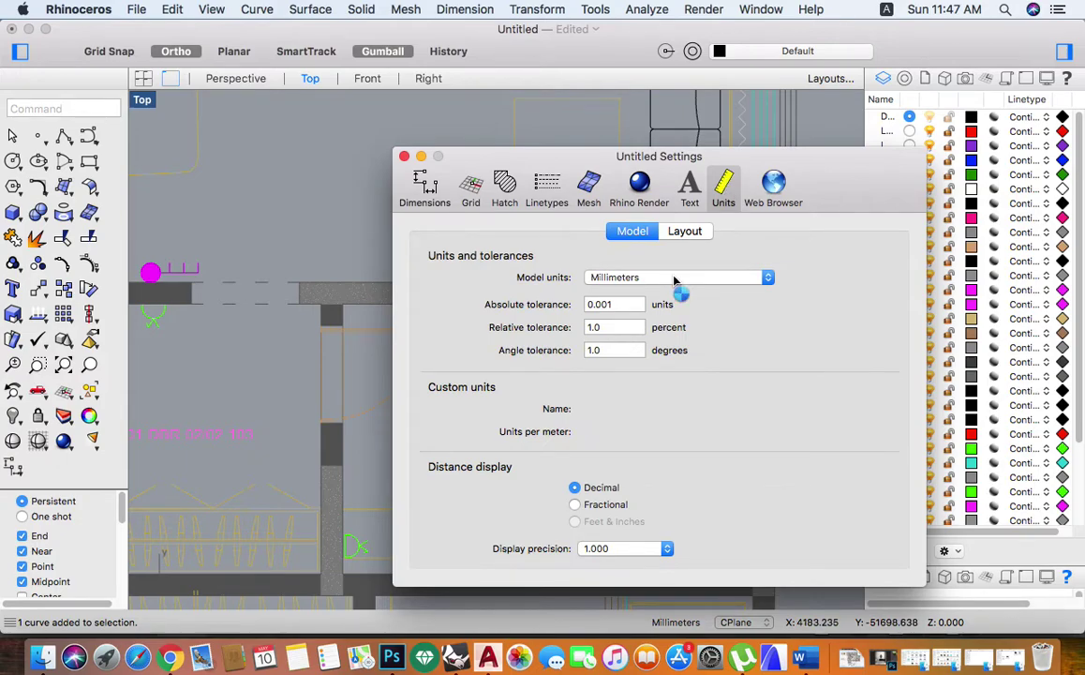
{"action": "left_click", "coordinate": [674, 278]}
{"action": "left_click", "coordinate": [675, 293]}
{"action": "left_click", "coordinate": [667, 245]}
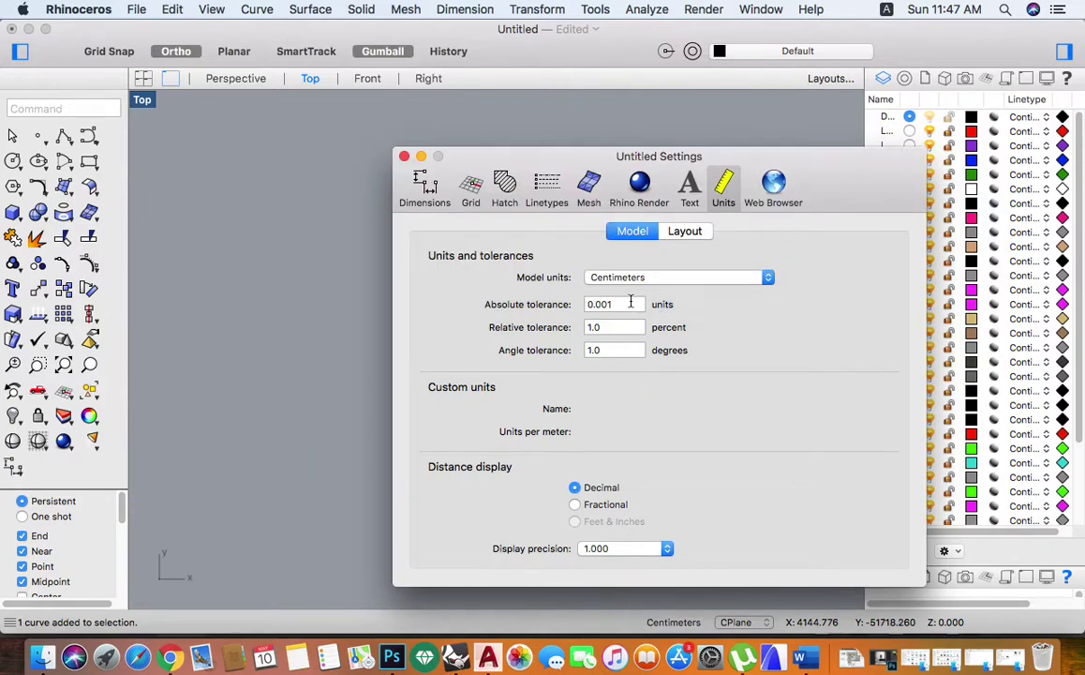
{"action": "left_click", "coordinate": [405, 157]}
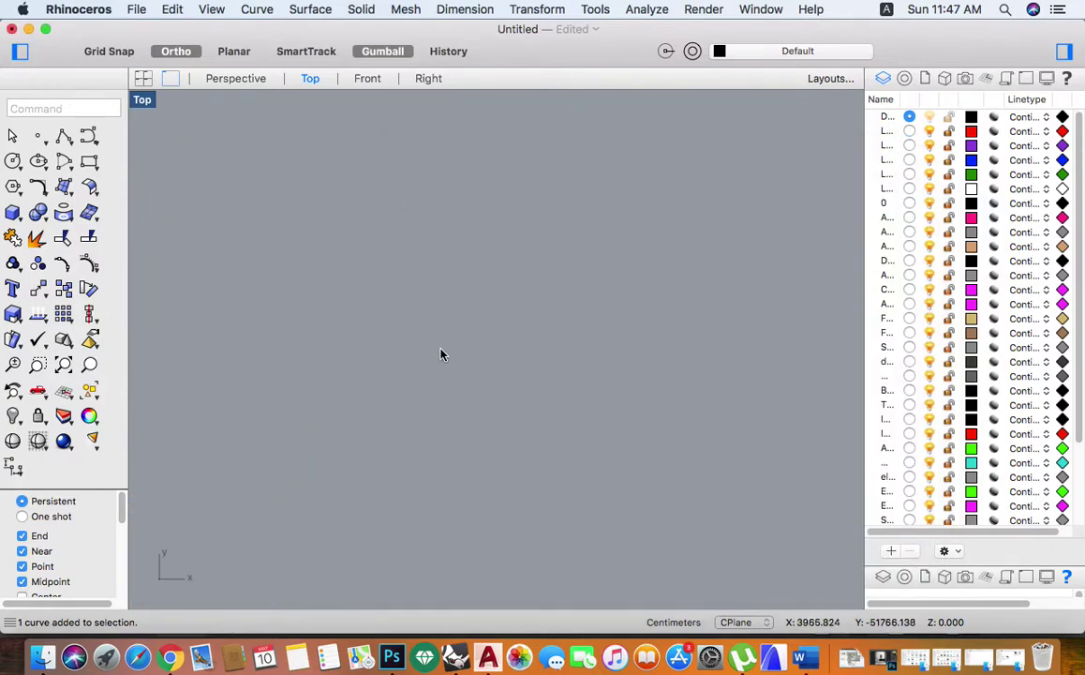
- Select everything, fit the rescaled floor plan in view, then zoom in on the bathroom
{"action": "key", "text": "super+a"}
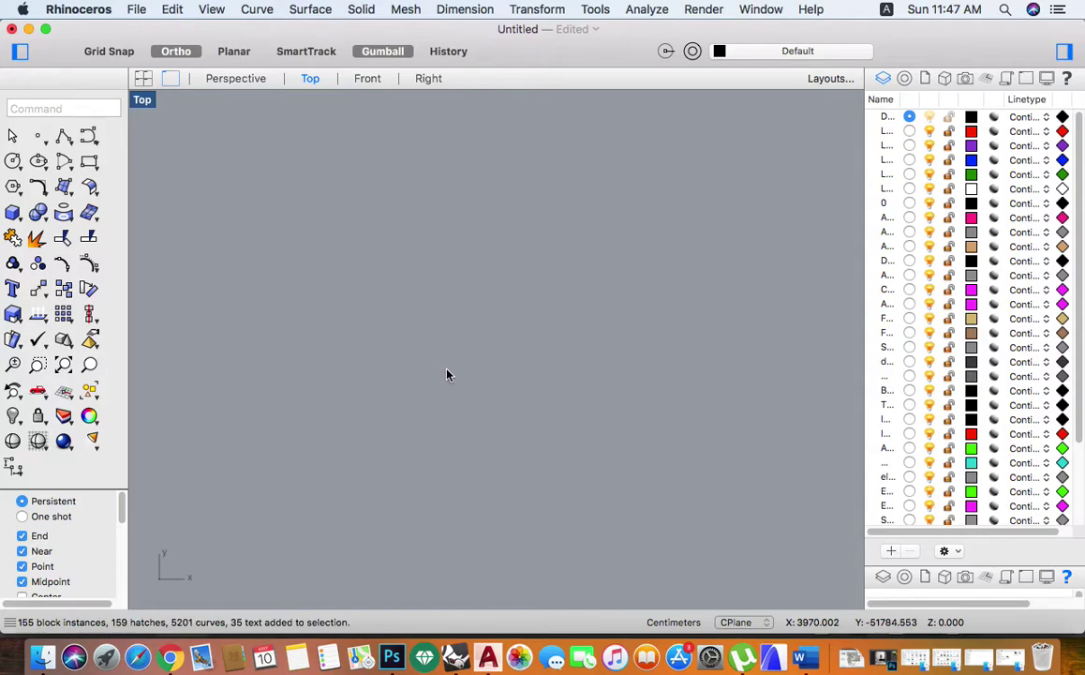
{"action": "left_click", "coordinate": [91, 366]}
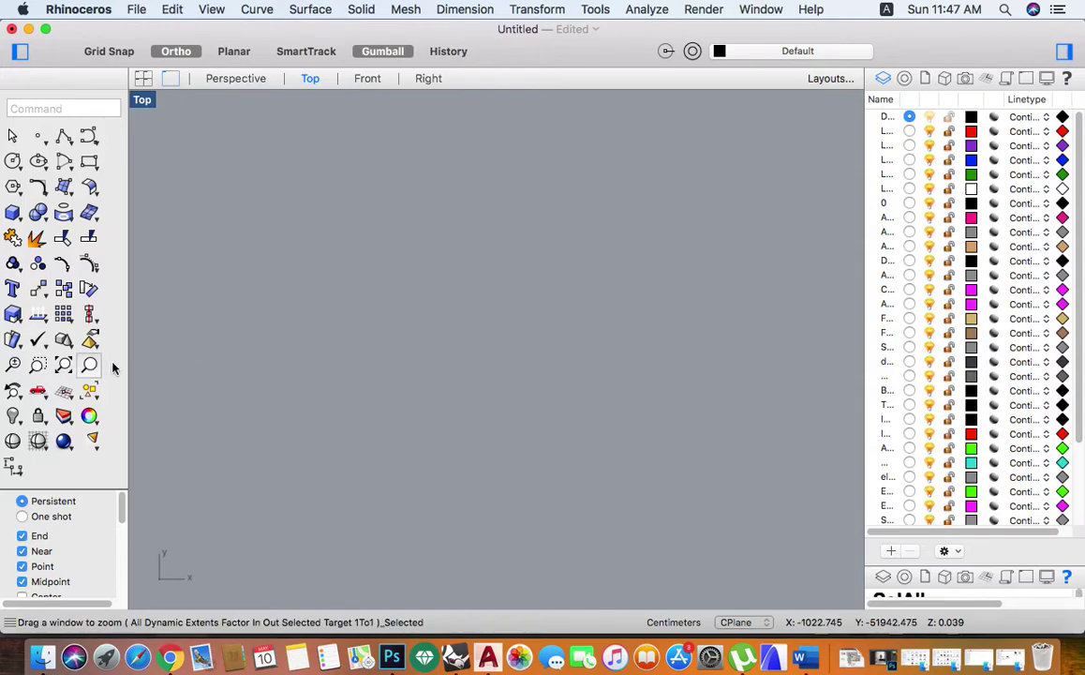
{"action": "key", "text": "Escape"}
{"action": "scroll", "coordinate": [607, 293], "scroll_direction": "up", "scroll_amount": 3}
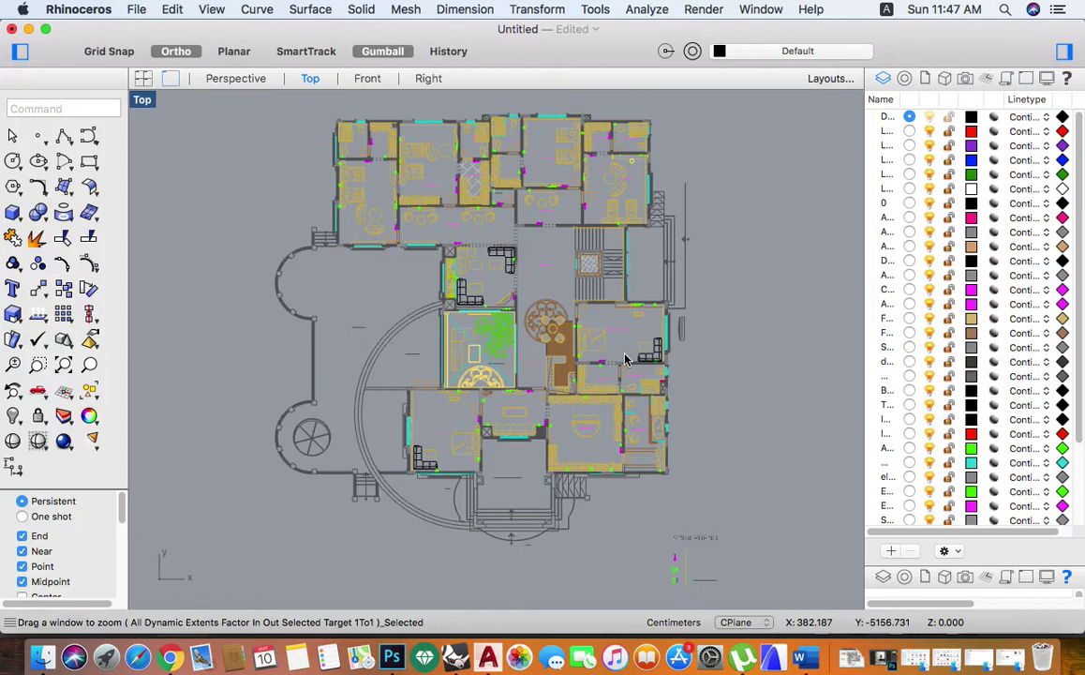
{"action": "scroll", "coordinate": [625, 358], "scroll_direction": "up", "scroll_amount": 5}
{"action": "scroll", "coordinate": [621, 401], "scroll_direction": "right", "scroll_amount": 1}
{"action": "scroll", "coordinate": [546, 379], "scroll_direction": "down", "scroll_amount": 1}
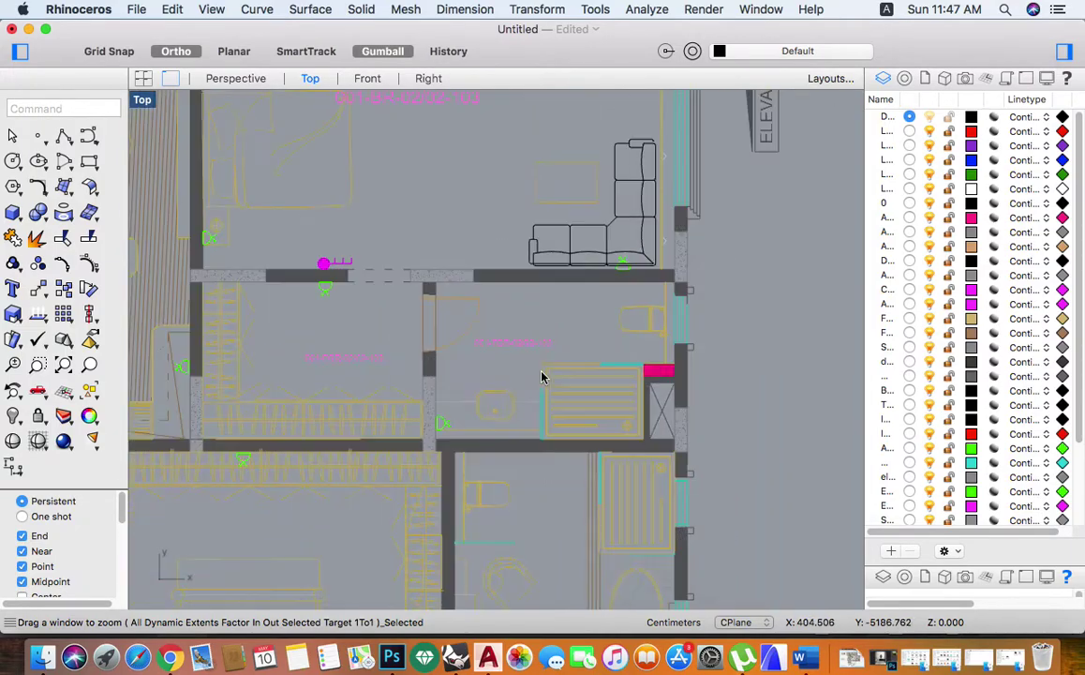
{"action": "scroll", "coordinate": [545, 389], "scroll_direction": "down", "scroll_amount": 2}
{"action": "scroll", "coordinate": [545, 473], "scroll_direction": "up", "scroll_amount": 3}
{"action": "scroll", "coordinate": [565, 424], "scroll_direction": "up", "scroll_amount": 1}
{"action": "scroll", "coordinate": [591, 482], "scroll_direction": "up", "scroll_amount": 1}
{"action": "scroll", "coordinate": [556, 341], "scroll_direction": "up", "scroll_amount": 1}
{"action": "scroll", "coordinate": [577, 287], "scroll_direction": "up", "scroll_amount": 3}
- Extrude the bathroom's top wall line by 3 with ExtrudeCrv, then clear the selection
{"action": "left_click", "coordinate": [577, 269]}
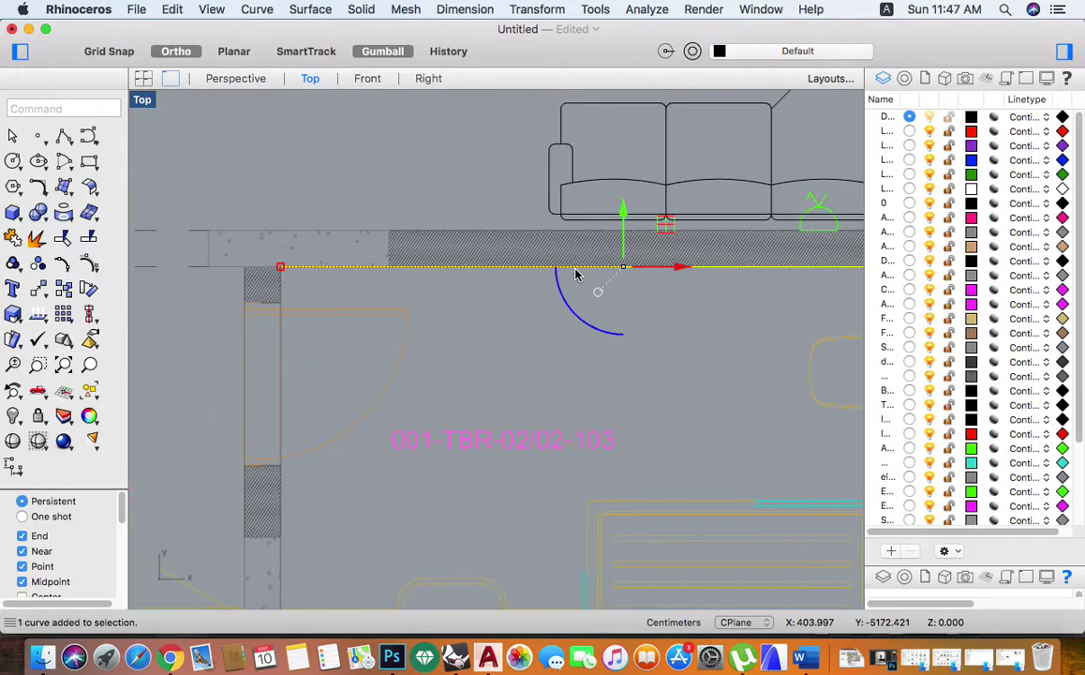
{"action": "type", "text": "extrudecrv"}
{"action": "key", "text": "Return"}
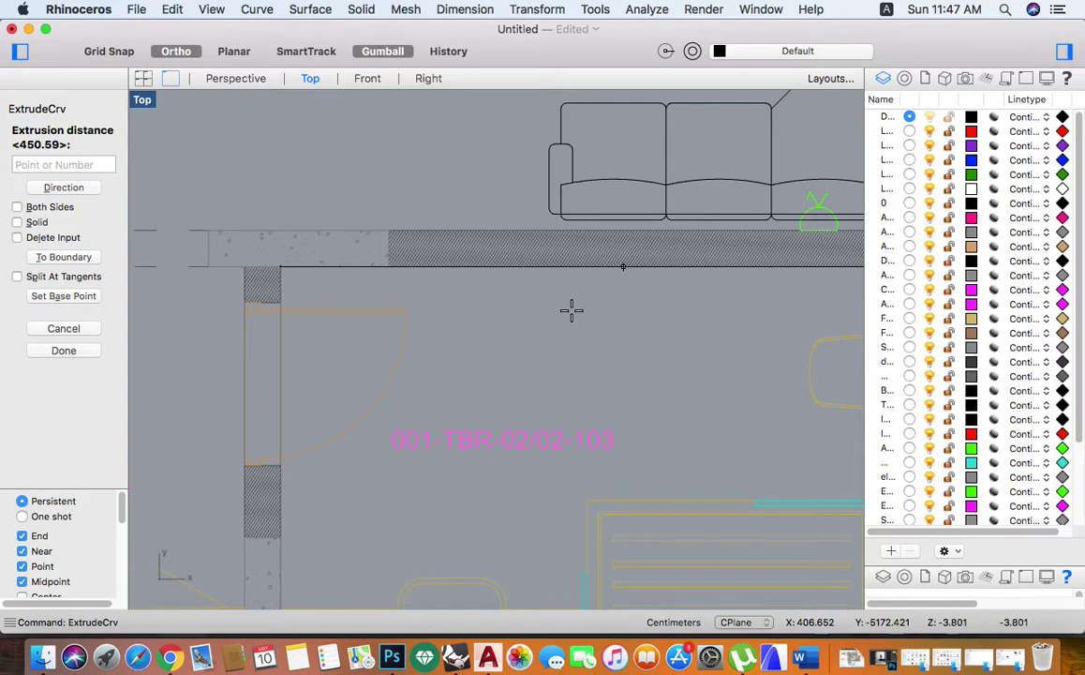
{"action": "type", "text": "3"}
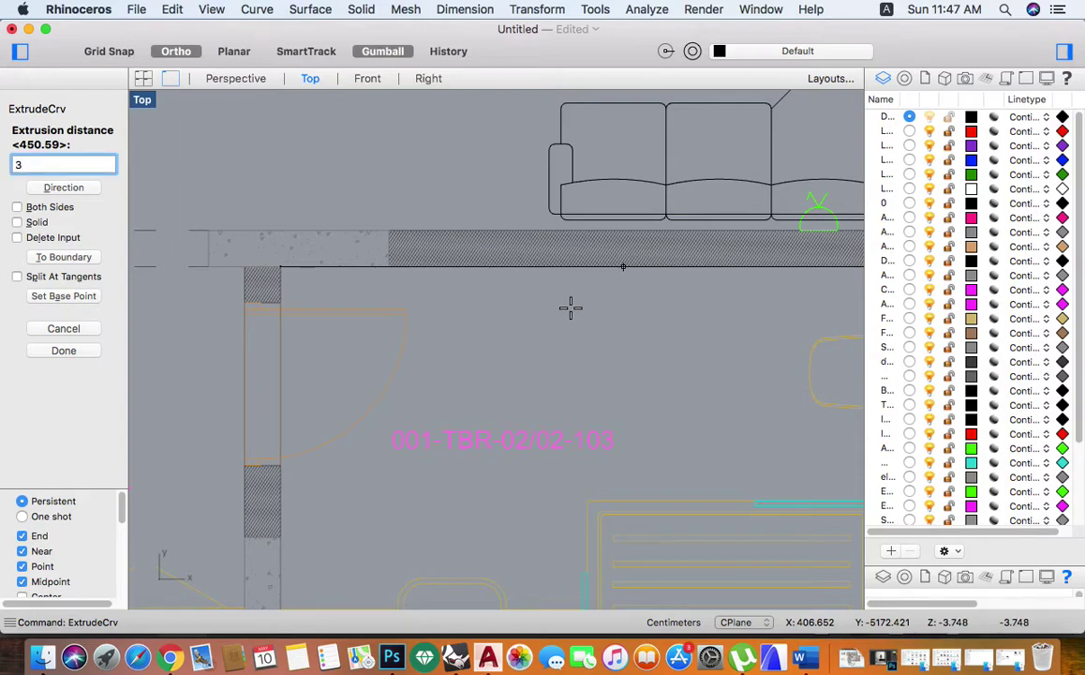
{"action": "key", "text": "Return"}
{"action": "left_click", "coordinate": [159, 105]}
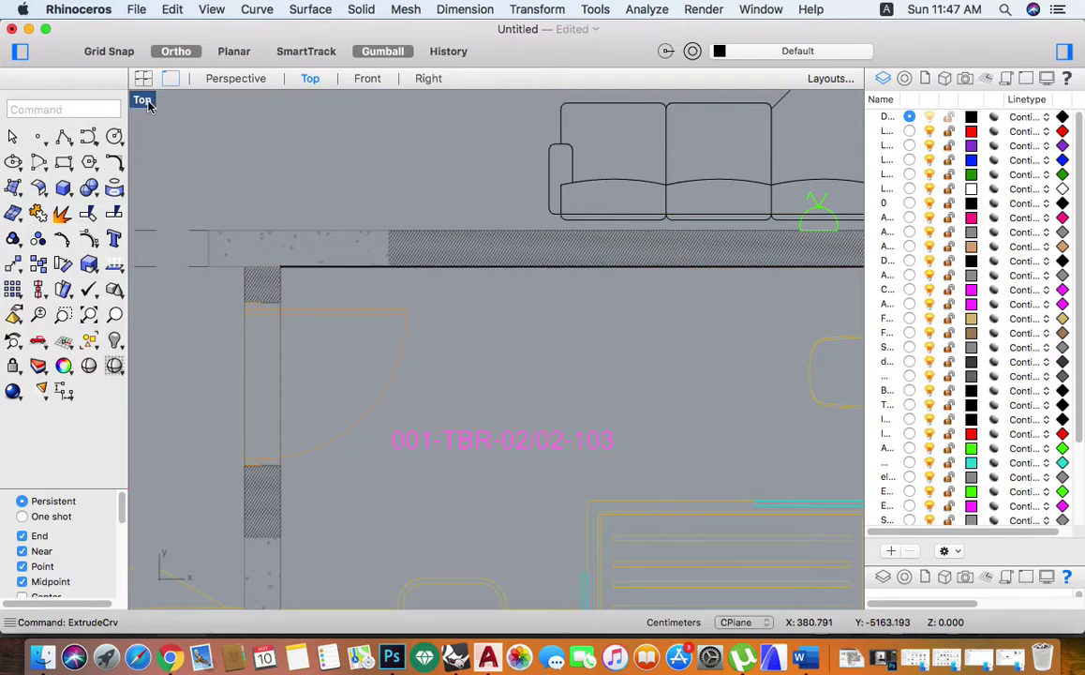
- Show four viewports, select the wall extrusion, zoom to it, and maximize Perspective
{"action": "double_click", "coordinate": [148, 102]}
{"action": "left_click", "coordinate": [321, 182]}
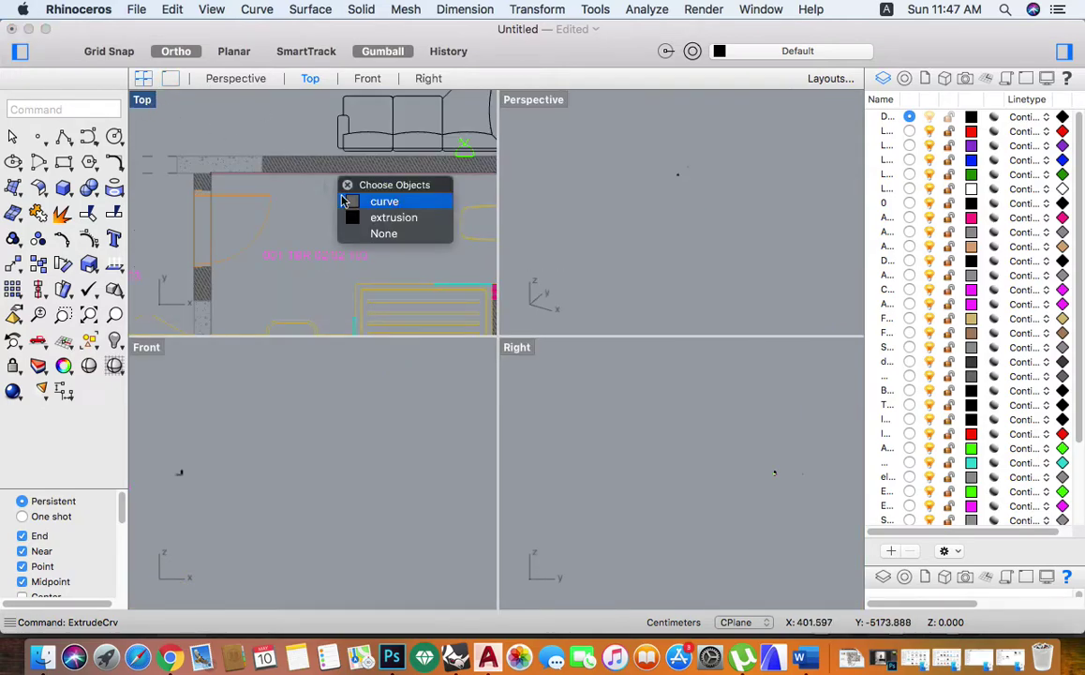
{"action": "left_click", "coordinate": [389, 218]}
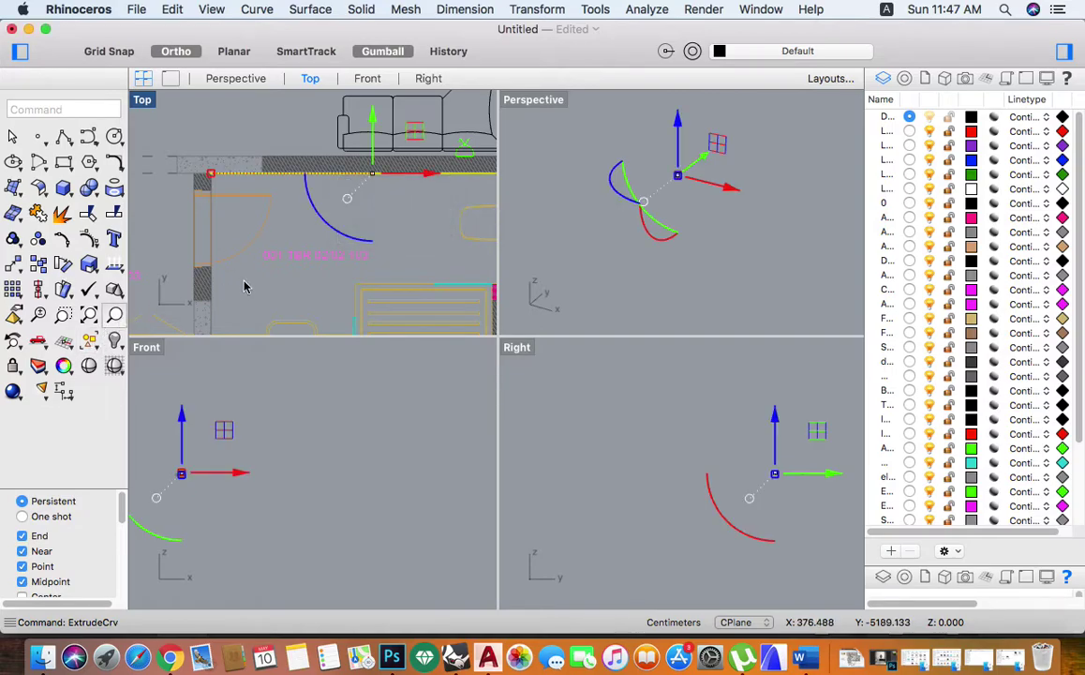
{"action": "key", "text": "ctrl+shift+e"}
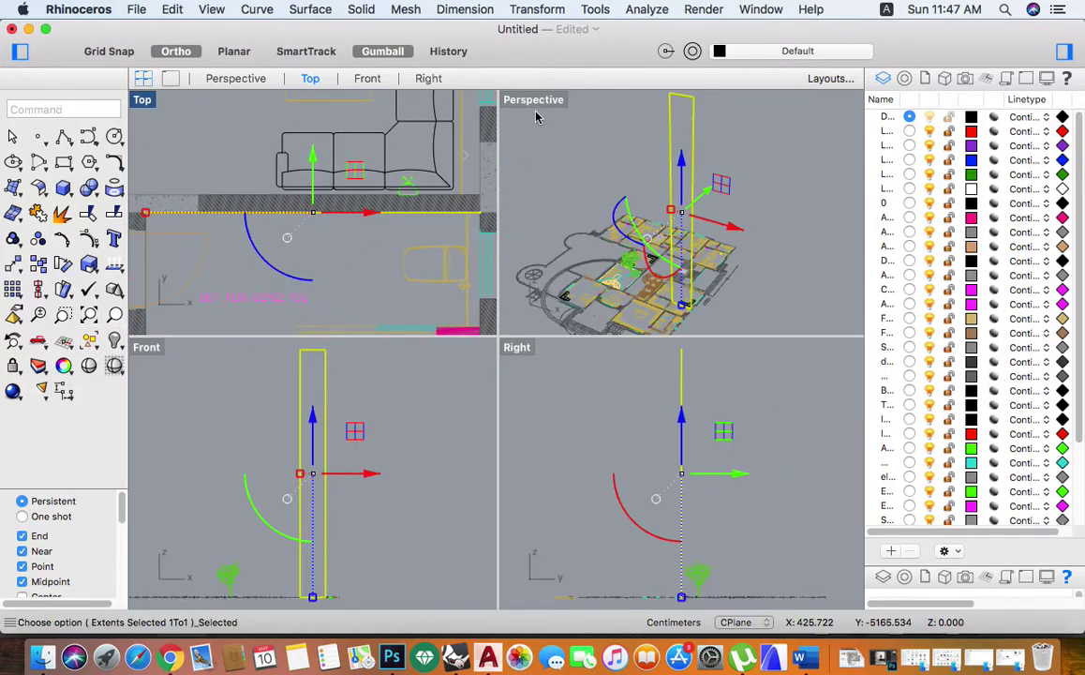
{"action": "double_click", "coordinate": [532, 100]}
{"action": "scroll", "coordinate": [455, 343], "scroll_direction": "up", "scroll_amount": 3}
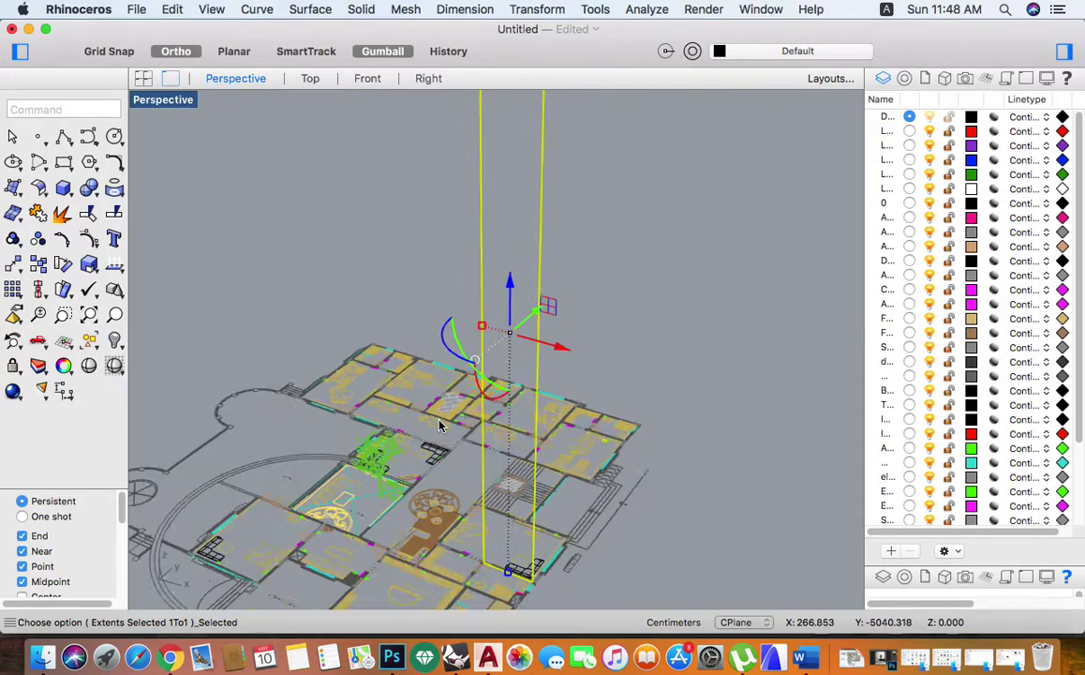
{"action": "scroll", "coordinate": [455, 343], "scroll_direction": "up", "scroll_amount": 3}
{"action": "scroll", "coordinate": [455, 343], "scroll_direction": "up", "scroll_amount": 3}
{"action": "scroll", "coordinate": [455, 343], "scroll_direction": "down", "scroll_amount": 2}
{"action": "scroll", "coordinate": [452, 352], "scroll_direction": "down", "scroll_amount": 3}
- Undo the 3-unit wall extrusion, leaving only the flat floor plan
{"action": "key", "text": "ctrl+z"}
{"action": "scroll", "coordinate": [525, 469], "scroll_direction": "up", "scroll_amount": 2}
{"action": "scroll", "coordinate": [520, 476], "scroll_direction": "up", "scroll_amount": 3}
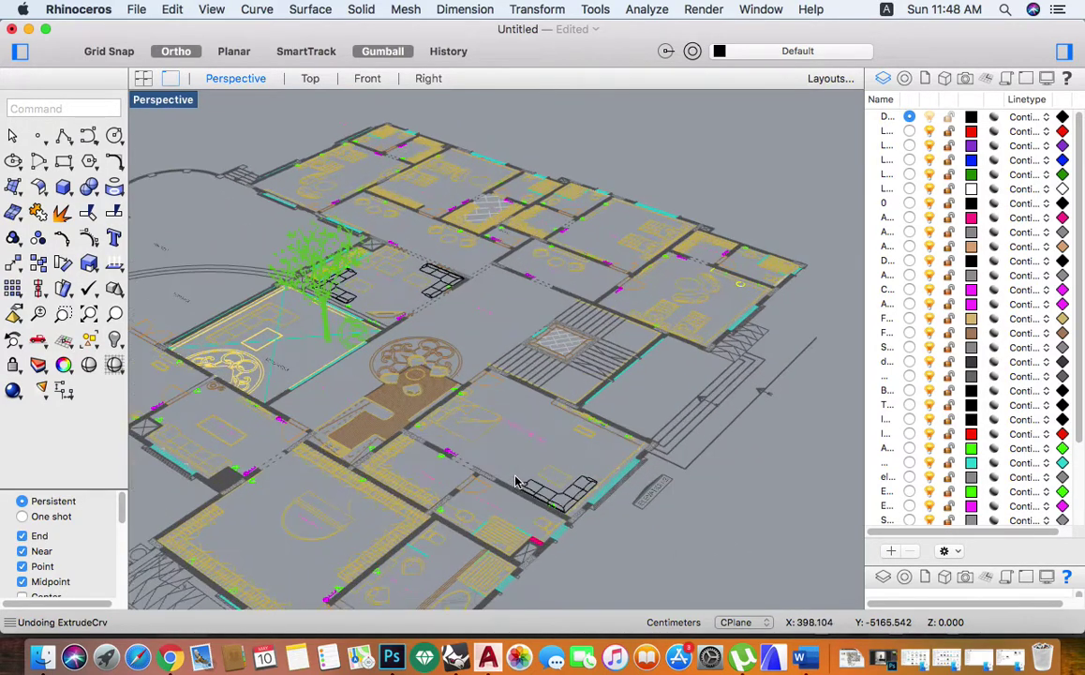
{"action": "type", "text": "rudeCrv"}
{"action": "key", "text": "Return"}
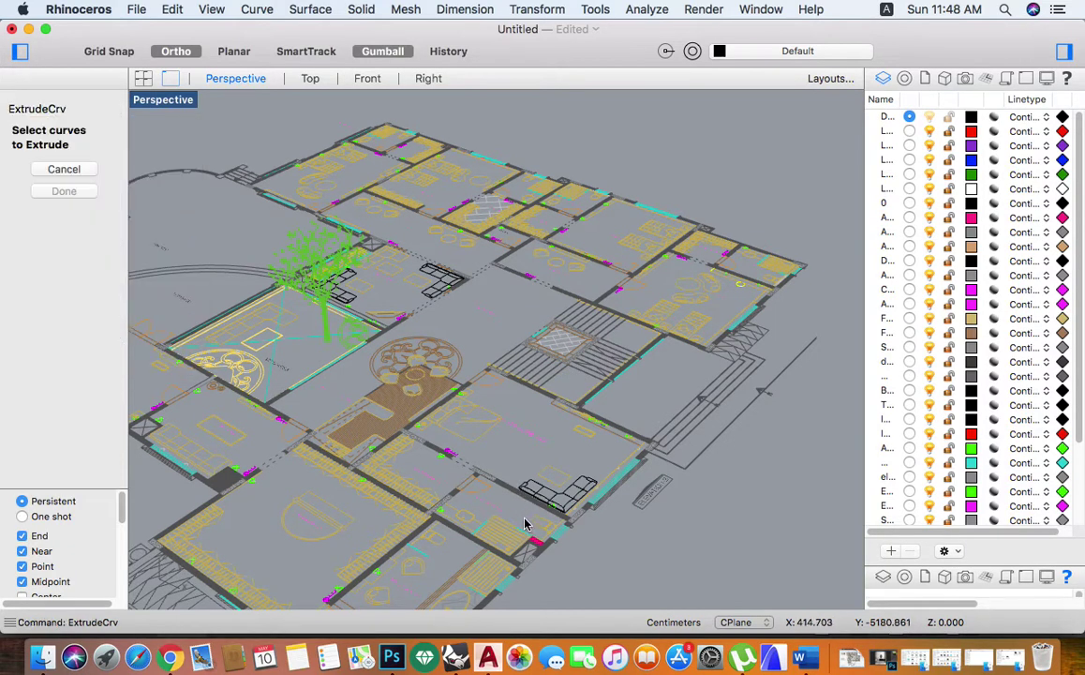
- Extrude the first selected wall curve into a 300 cm wall
{"action": "scroll", "coordinate": [526, 521], "scroll_direction": "up", "scroll_amount": 4}
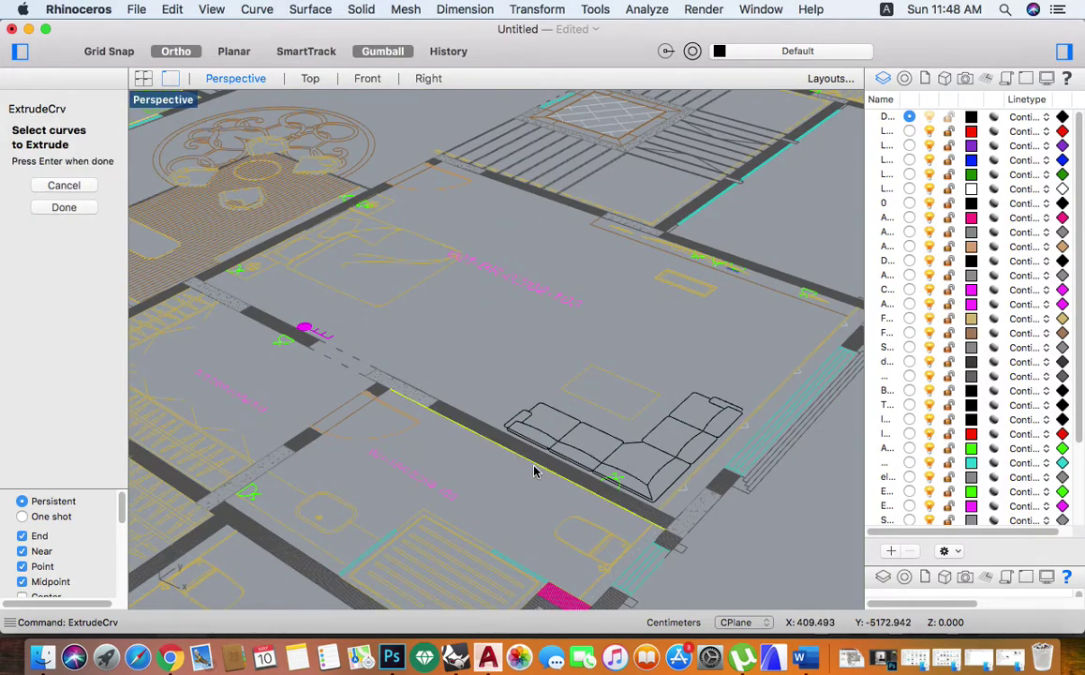
{"action": "key", "text": "Return"}
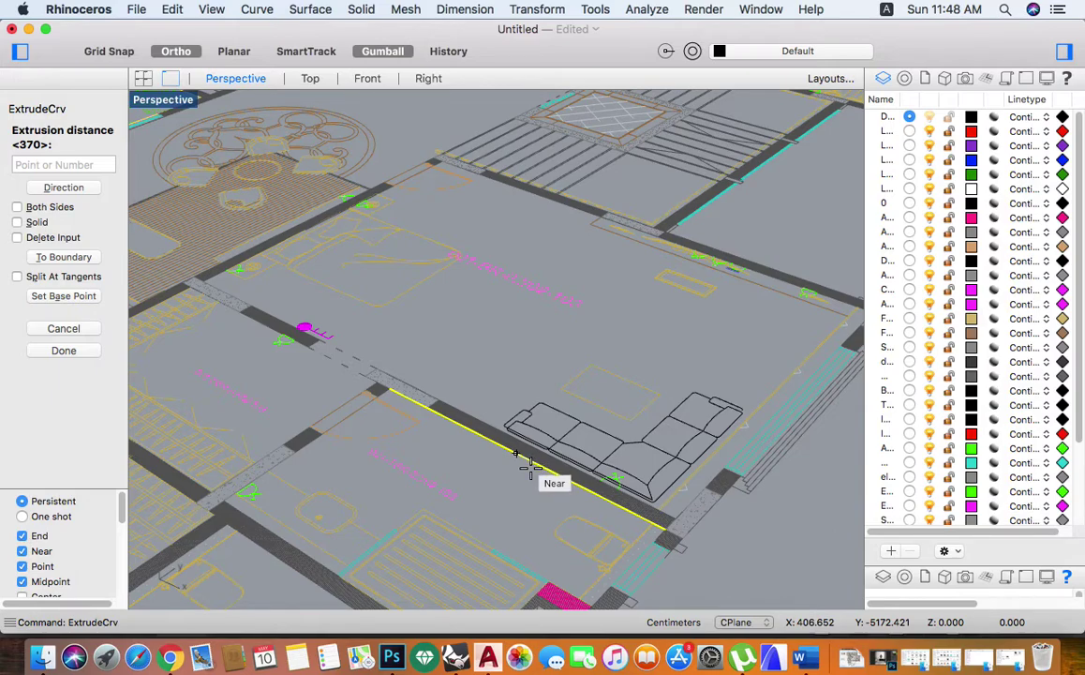
{"action": "type", "text": "300"}
{"action": "key", "text": "Return"}
{"action": "scroll", "coordinate": [518, 474], "scroll_direction": "down", "scroll_amount": 3}
{"action": "scroll", "coordinate": [520, 475], "scroll_direction": "up", "scroll_amount": 3}
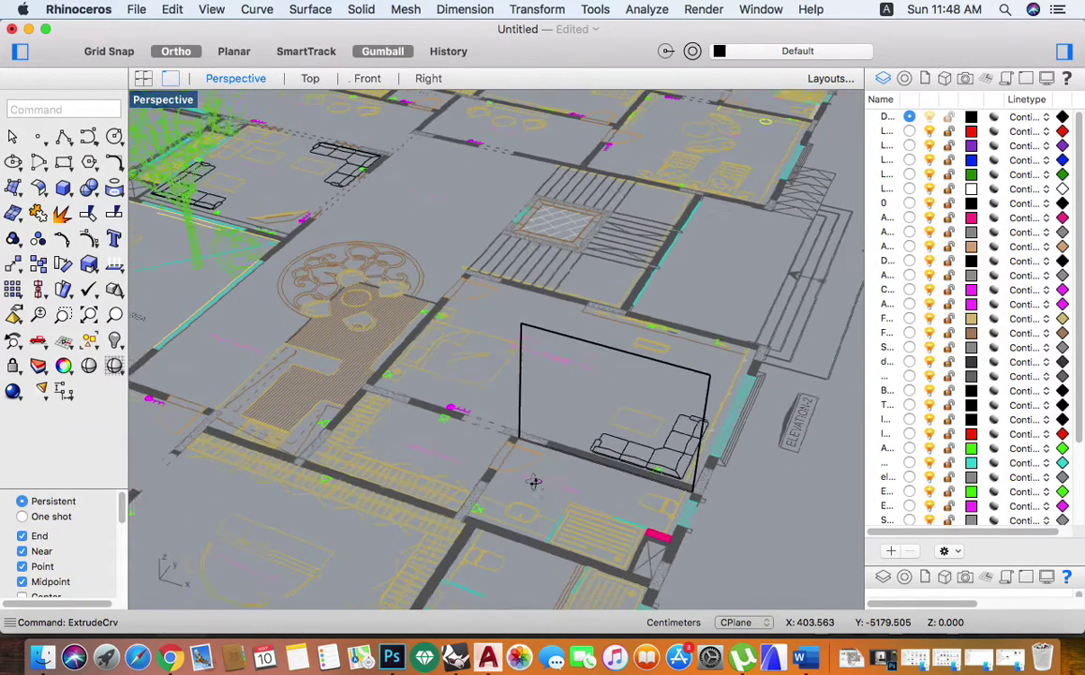
{"action": "scroll", "coordinate": [529, 473], "scroll_direction": "up", "scroll_amount": 3}
- Extrude the wall edge curves at the door opening into further 300 cm walls
{"action": "left_click", "coordinate": [546, 451]}
{"action": "scroll", "coordinate": [545, 453], "scroll_direction": "up", "scroll_amount": 3}
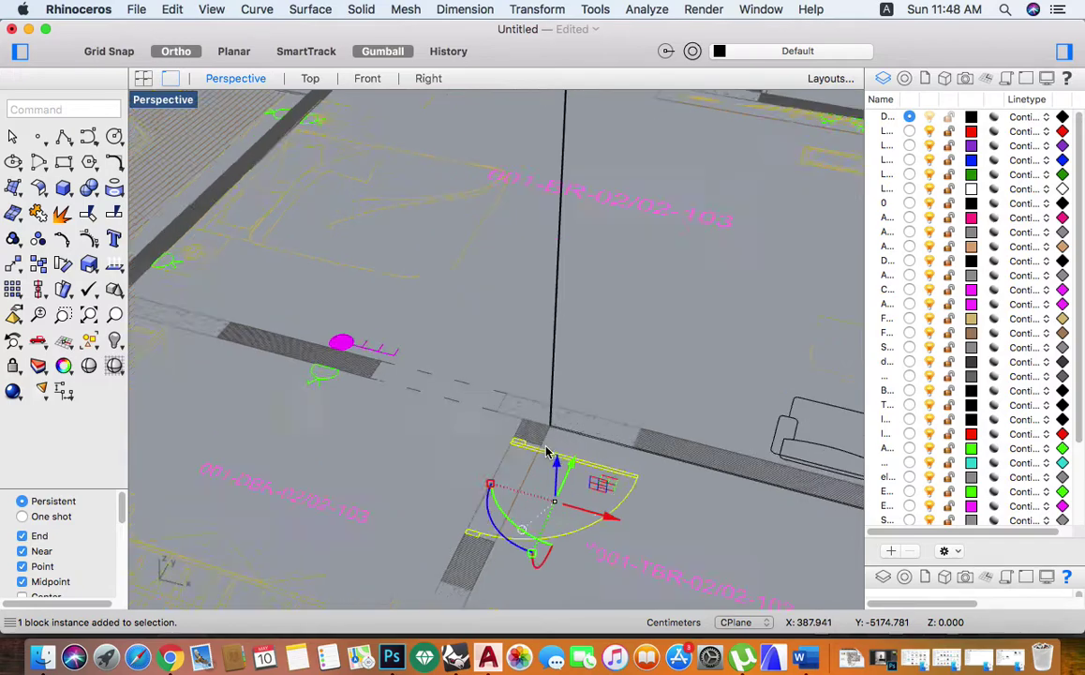
{"action": "scroll", "coordinate": [547, 446], "scroll_direction": "up", "scroll_amount": 3}
{"action": "left_click", "coordinate": [545, 440]}
{"action": "key", "text": "Return"}
{"action": "key", "text": "Return"}
{"action": "scroll", "coordinate": [523, 500], "scroll_direction": "down", "scroll_amount": 2}
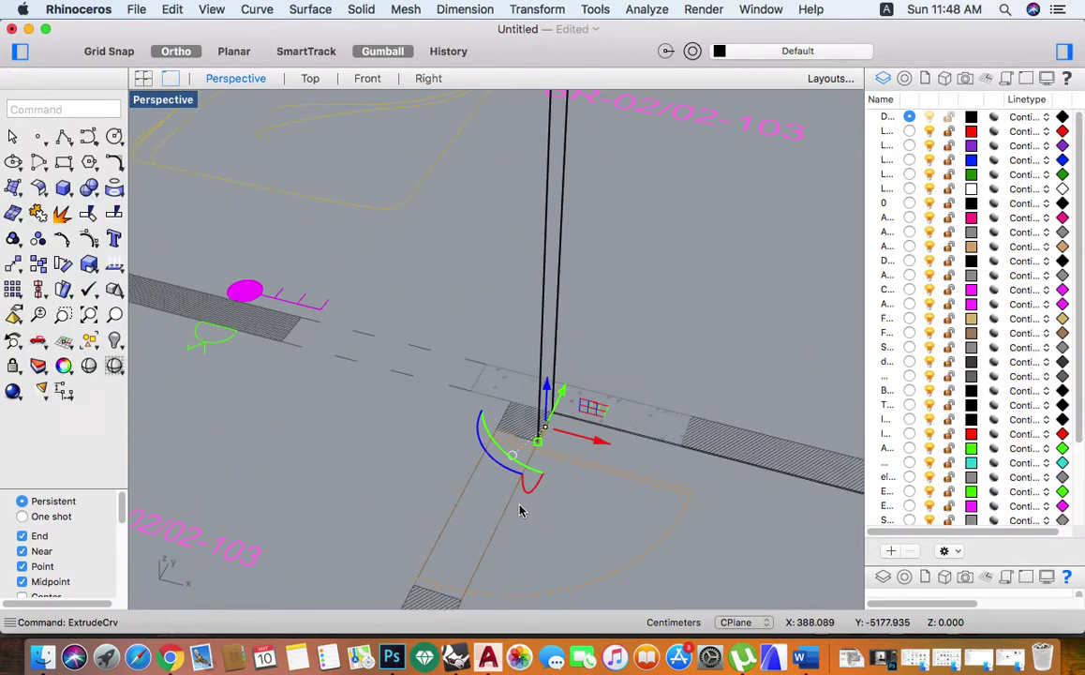
{"action": "scroll", "coordinate": [517, 524], "scroll_direction": "down", "scroll_amount": 2}
{"action": "scroll", "coordinate": [468, 509], "scroll_direction": "down", "scroll_amount": 2}
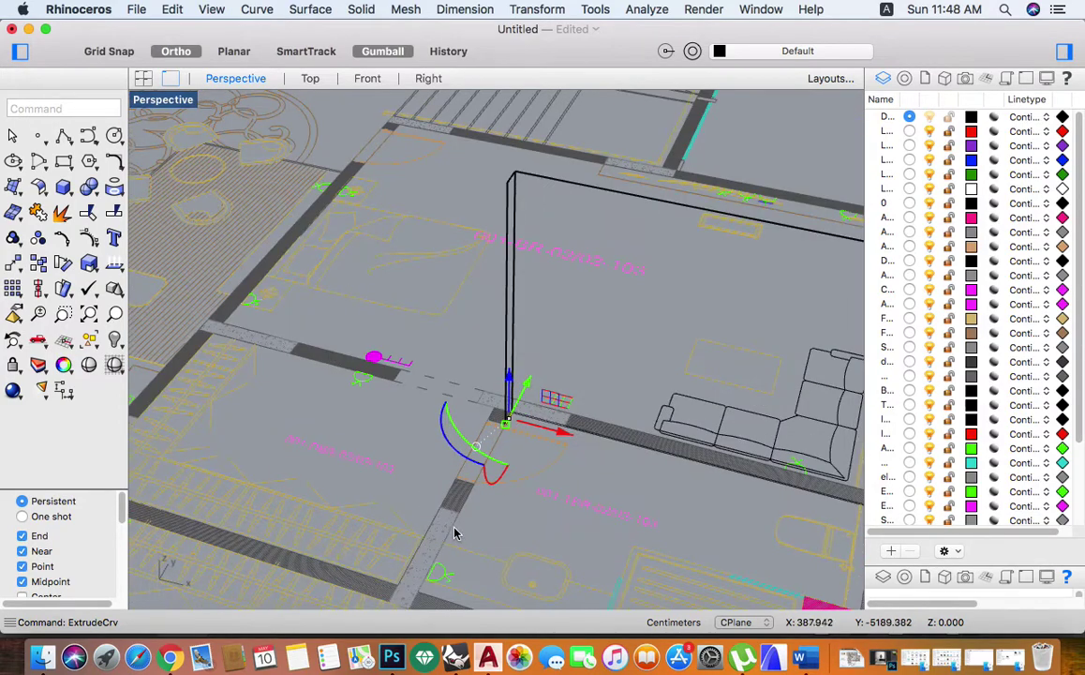
{"action": "left_click", "coordinate": [453, 533]}
{"action": "left_click", "coordinate": [517, 553]}
{"action": "key", "text": "Return"}
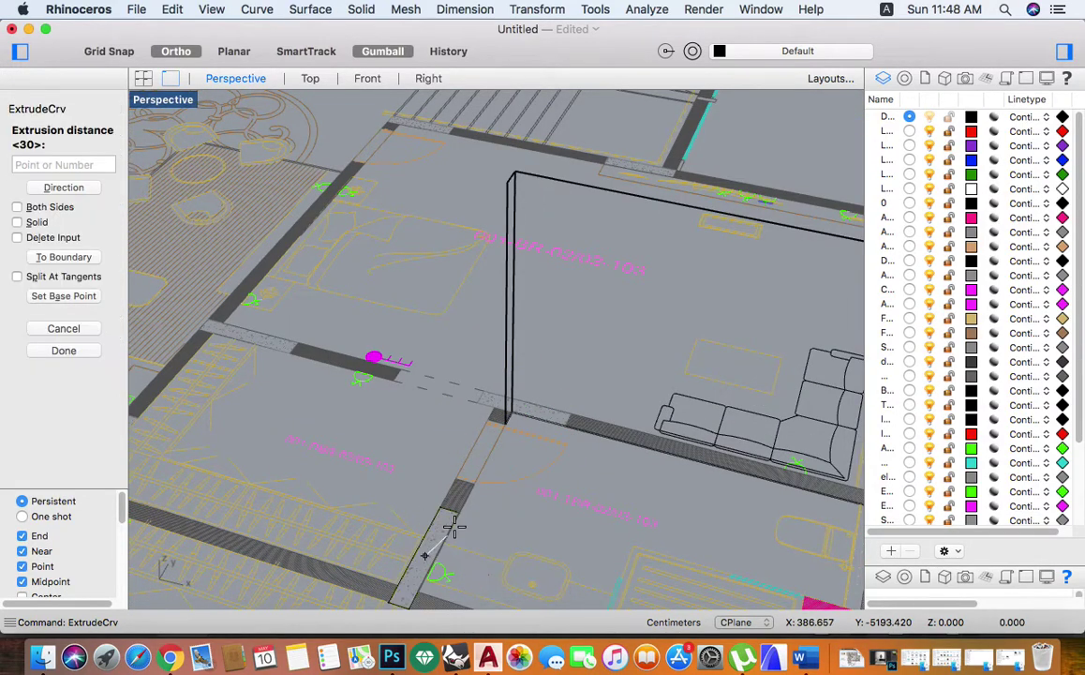
- Extrude the short wall edge by the door, then delete the unwanted extruded box
{"action": "scroll", "coordinate": [474, 509], "scroll_direction": "up", "scroll_amount": 4}
{"action": "left_click", "coordinate": [458, 498]}
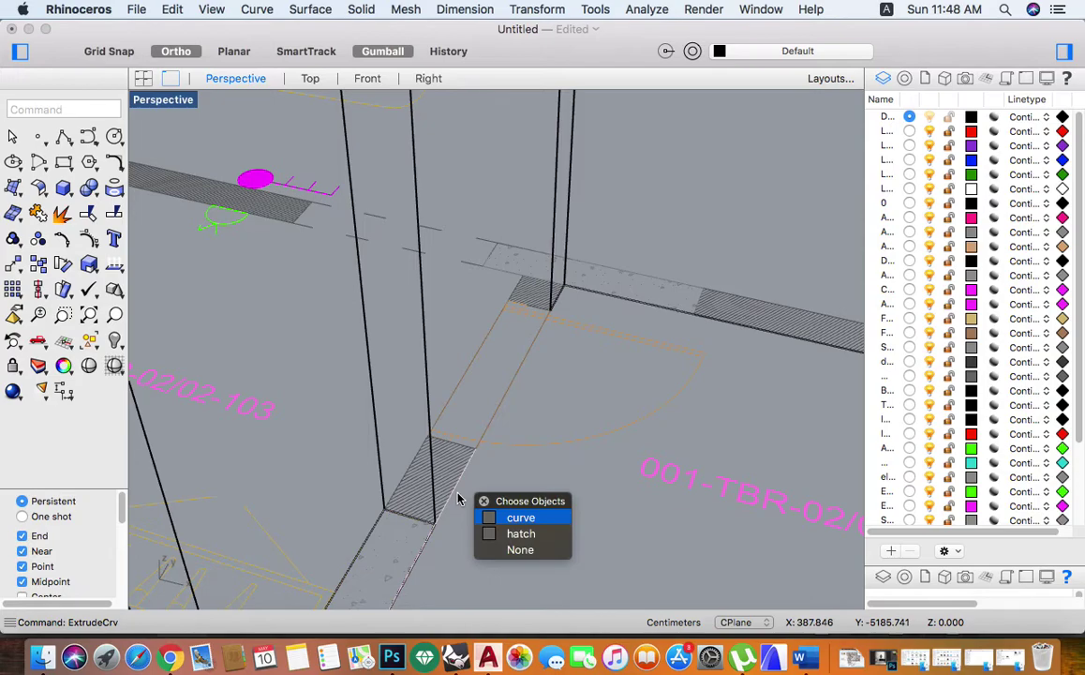
{"action": "key", "text": "Return"}
{"action": "key", "text": "Return"}
{"action": "scroll", "coordinate": [458, 506], "scroll_direction": "down", "scroll_amount": 4}
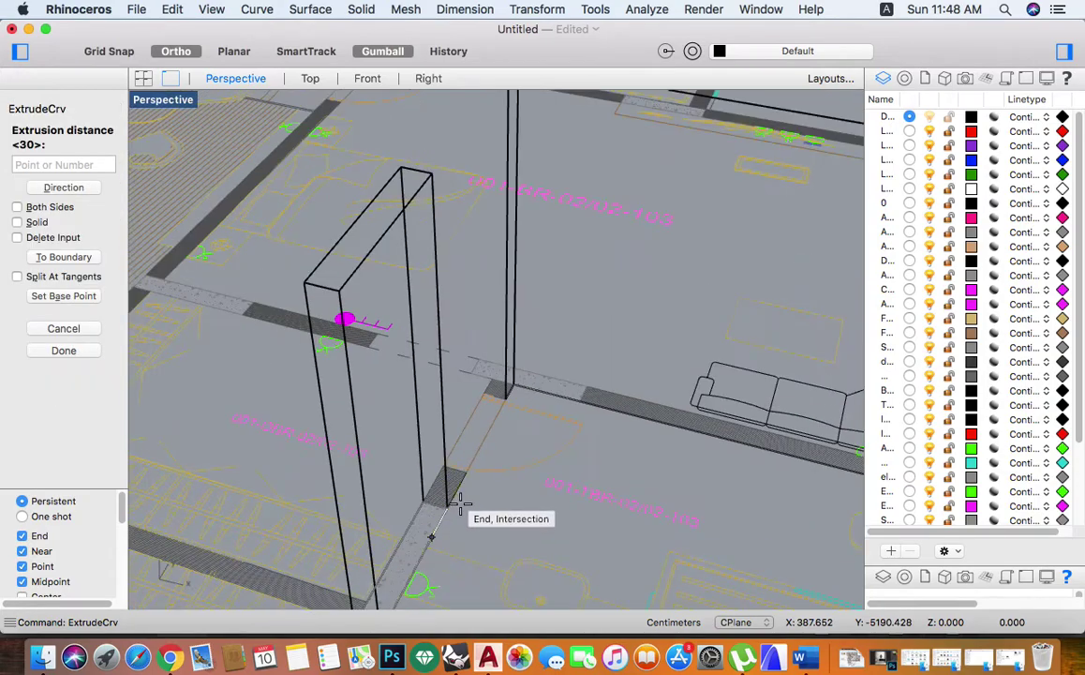
{"action": "left_click", "coordinate": [343, 336]}
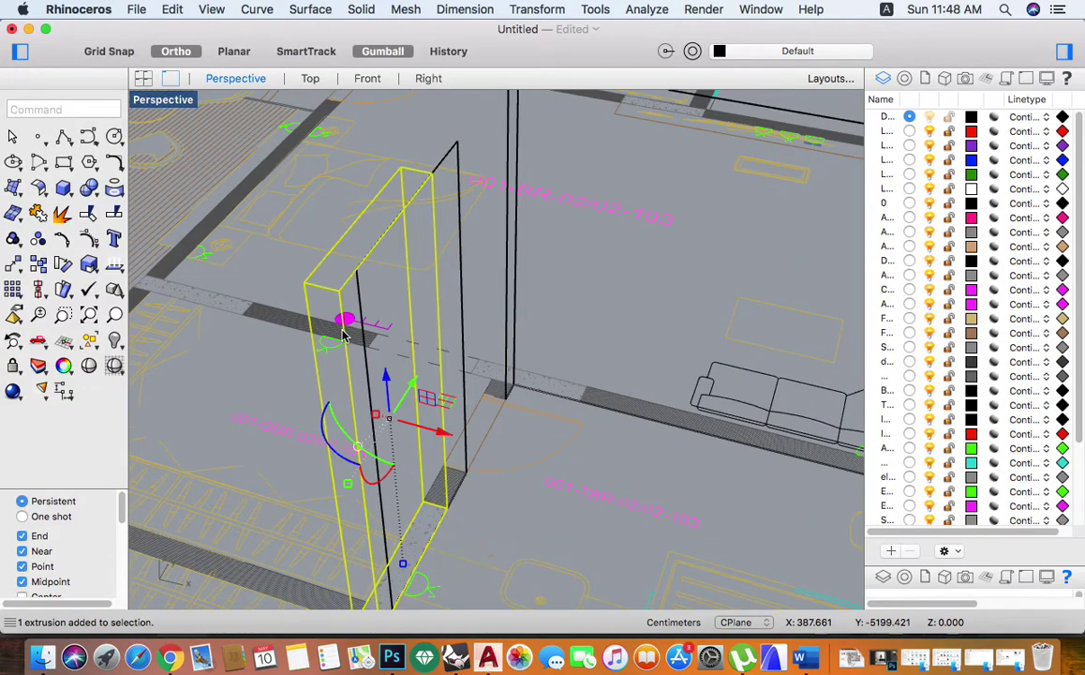
{"action": "mouse_move", "coordinate": [391, 389]}
{"action": "right_mouse_down"}
{"action": "mouse_move", "coordinate": [322, 431]}
{"action": "mouse_move", "coordinate": [240, 235]}
{"action": "right_mouse_up"}
{"action": "key", "text": "Delete"}
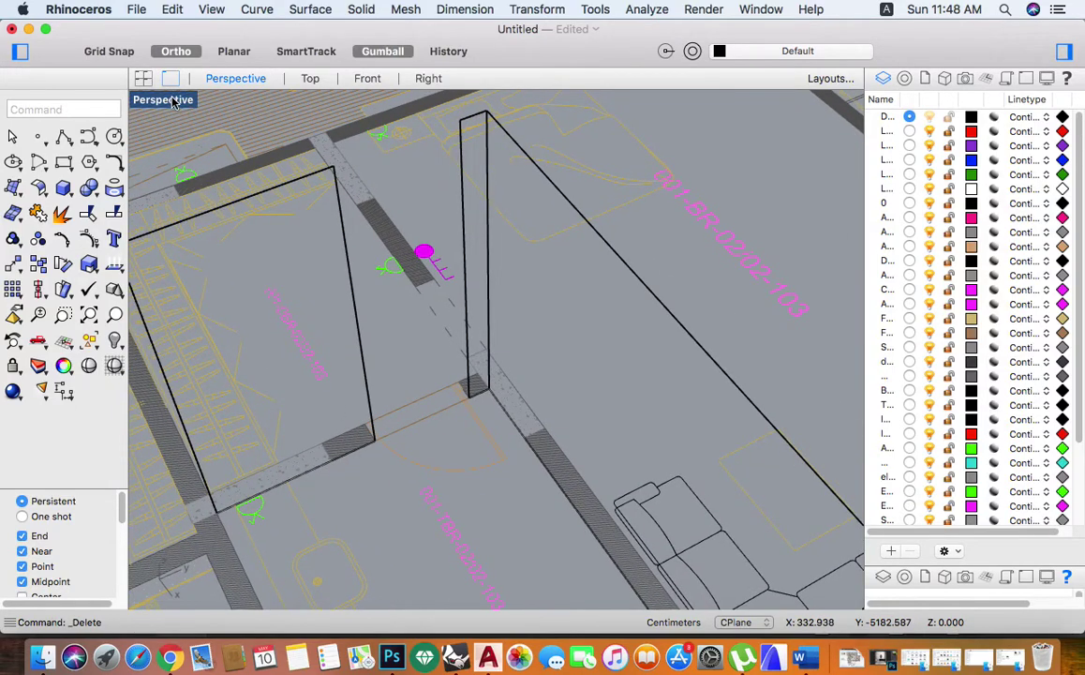
- Switch the perspective view to shaded and delete the yellow hatch strip by the door
{"action": "left_click", "coordinate": [172, 104]}
{"action": "left_click", "coordinate": [273, 384]}
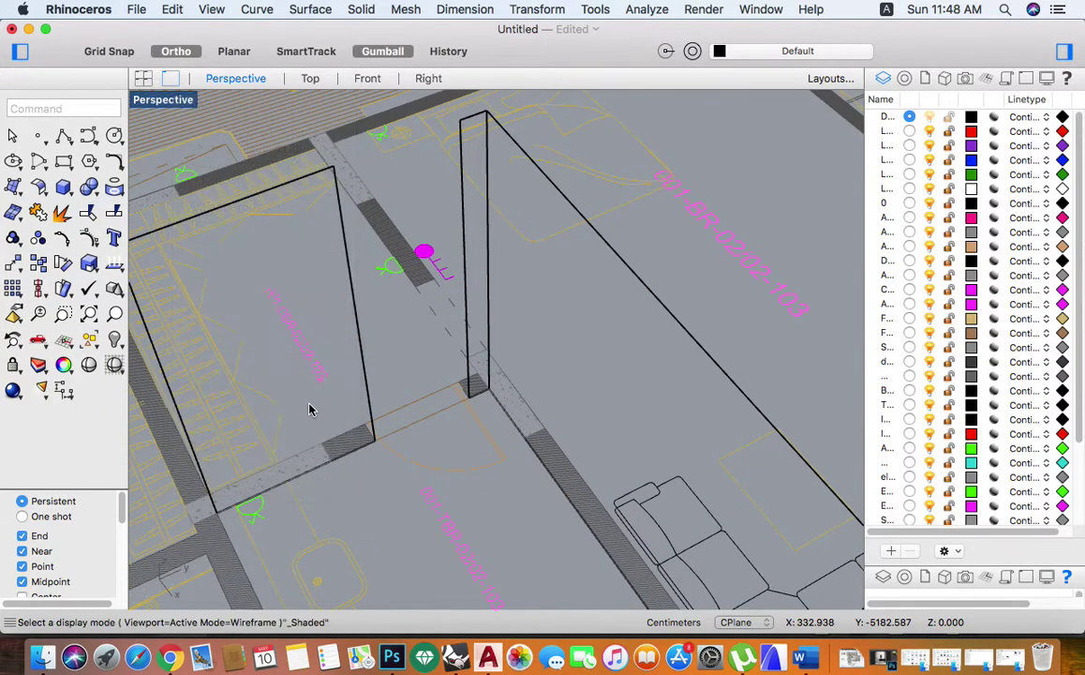
{"action": "mouse_move", "coordinate": [351, 461]}
{"action": "right_mouse_down"}
{"action": "mouse_move", "coordinate": [376, 353]}
{"action": "mouse_move", "coordinate": [489, 554]}
{"action": "right_mouse_up"}
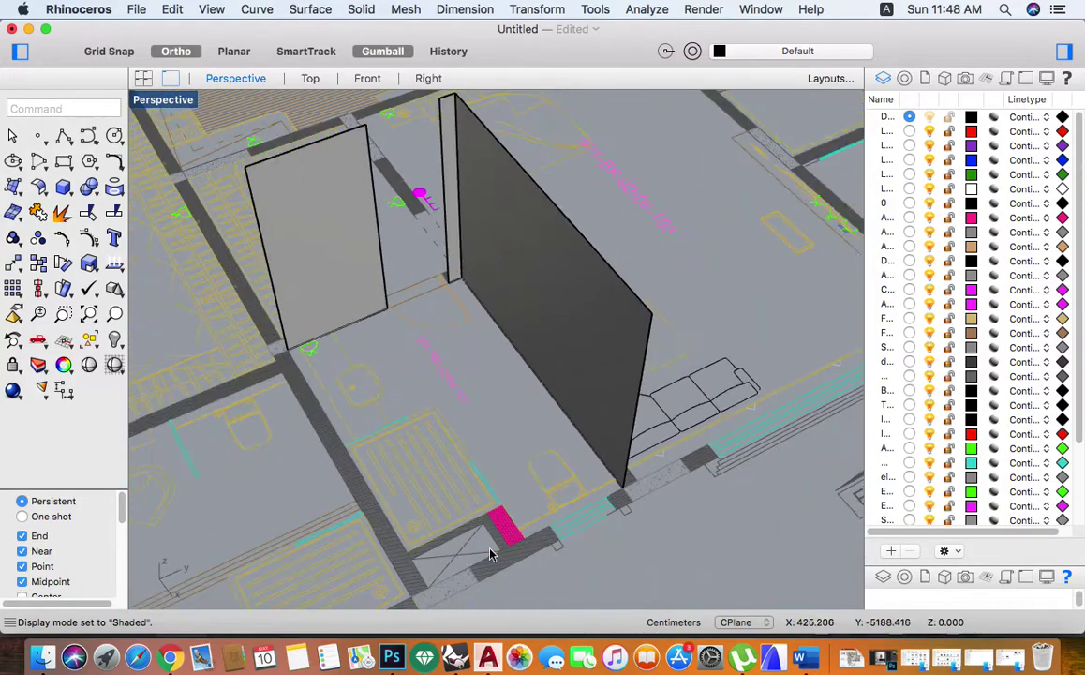
{"action": "scroll", "coordinate": [478, 544], "scroll_direction": "up", "scroll_amount": 3}
{"action": "scroll", "coordinate": [417, 456], "scroll_direction": "up", "scroll_amount": 3}
{"action": "scroll", "coordinate": [370, 436], "scroll_direction": "up", "scroll_amount": 3}
{"action": "left_click", "coordinate": [368, 433]}
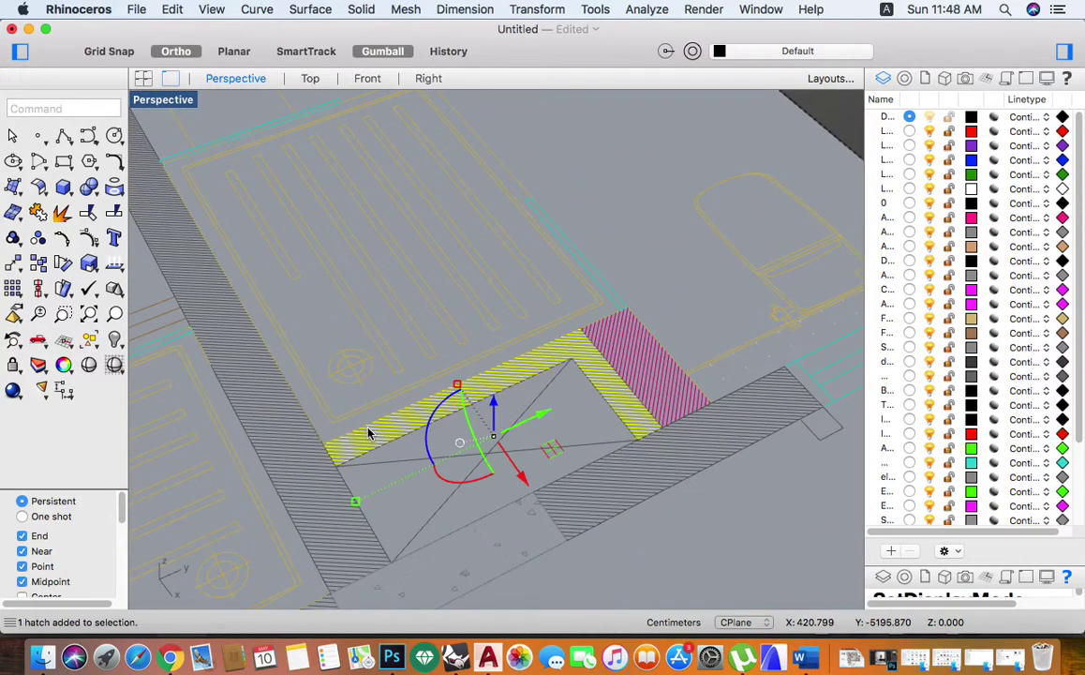
{"action": "key", "text": "Delete"}
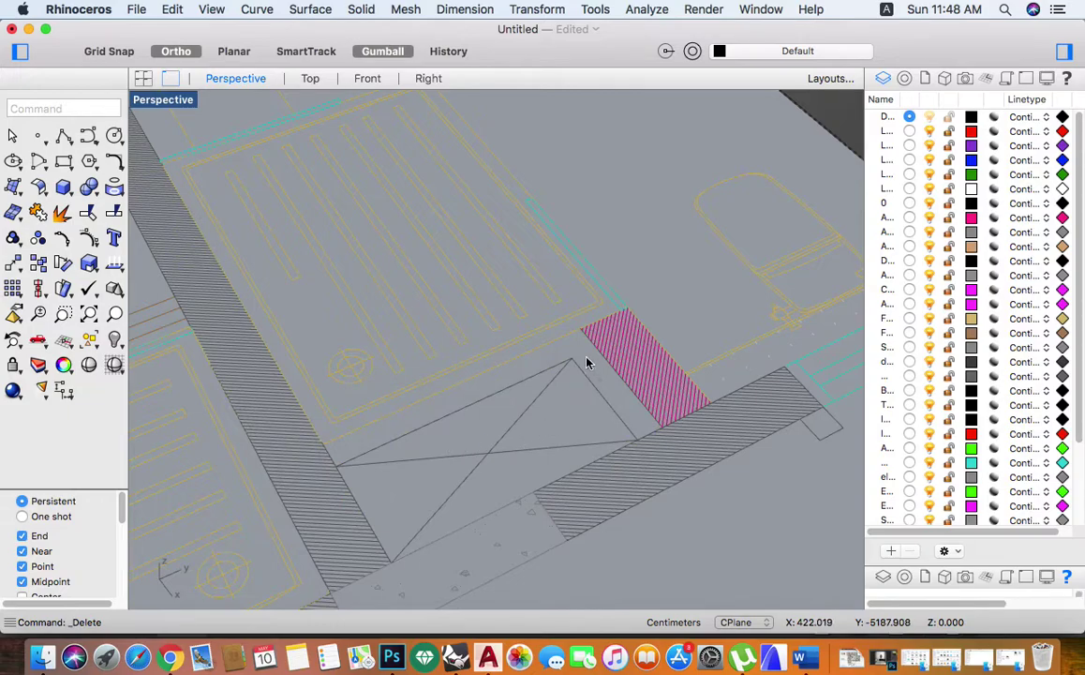
- Extrude the edge curve at the magenta hatch with ExtrudeCrv
{"action": "left_click", "coordinate": [594, 353]}
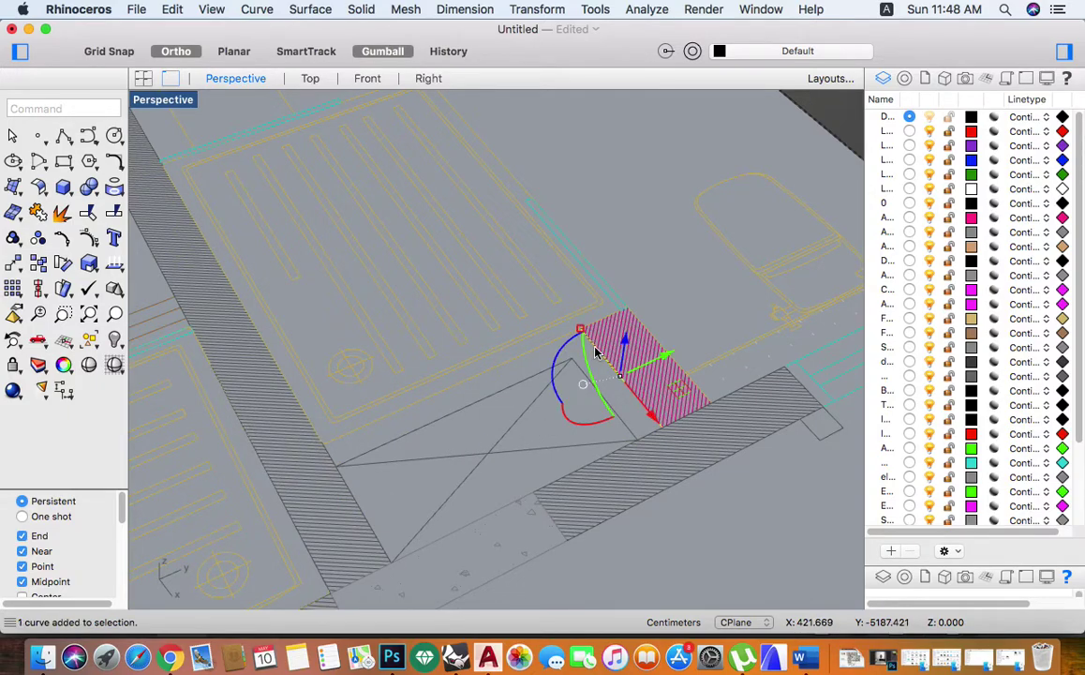
{"action": "type", "text": "Extrudecrv"}
{"action": "key", "text": "Return"}
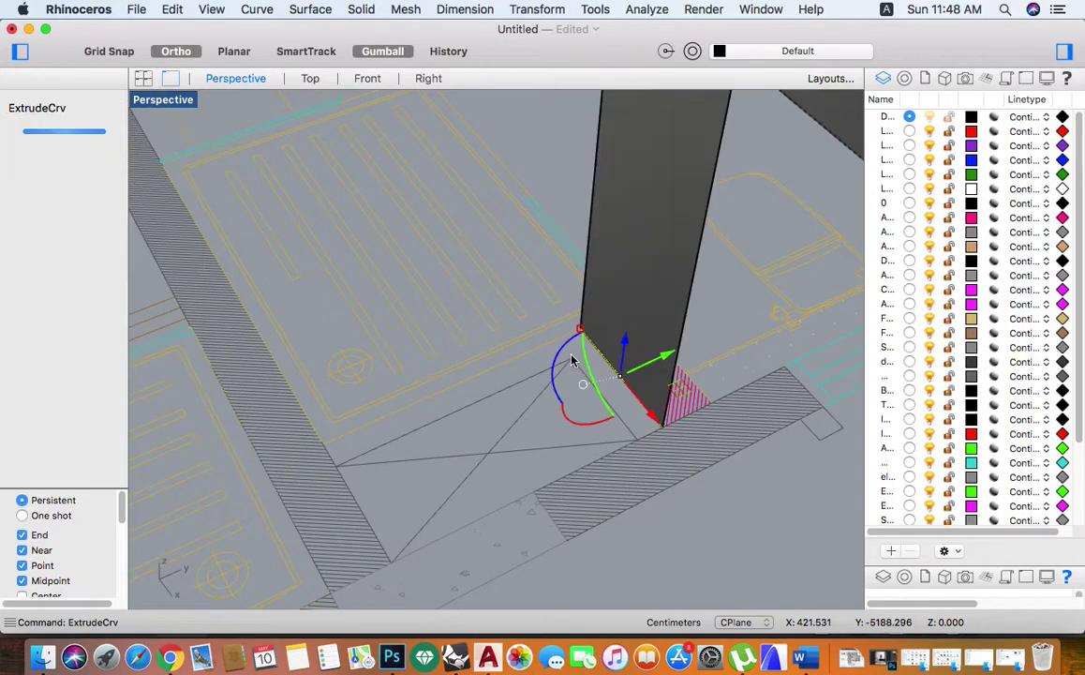
{"action": "scroll", "coordinate": [419, 428], "scroll_direction": "up", "scroll_amount": 2}
{"action": "scroll", "coordinate": [419, 428], "scroll_direction": "up", "scroll_amount": 2}
{"action": "left_click", "coordinate": [419, 428]}
{"action": "key", "text": "Return"}
{"action": "scroll", "coordinate": [417, 424], "scroll_direction": "down", "scroll_amount": 1}
{"action": "scroll", "coordinate": [511, 414], "scroll_direction": "down", "scroll_amount": 2}
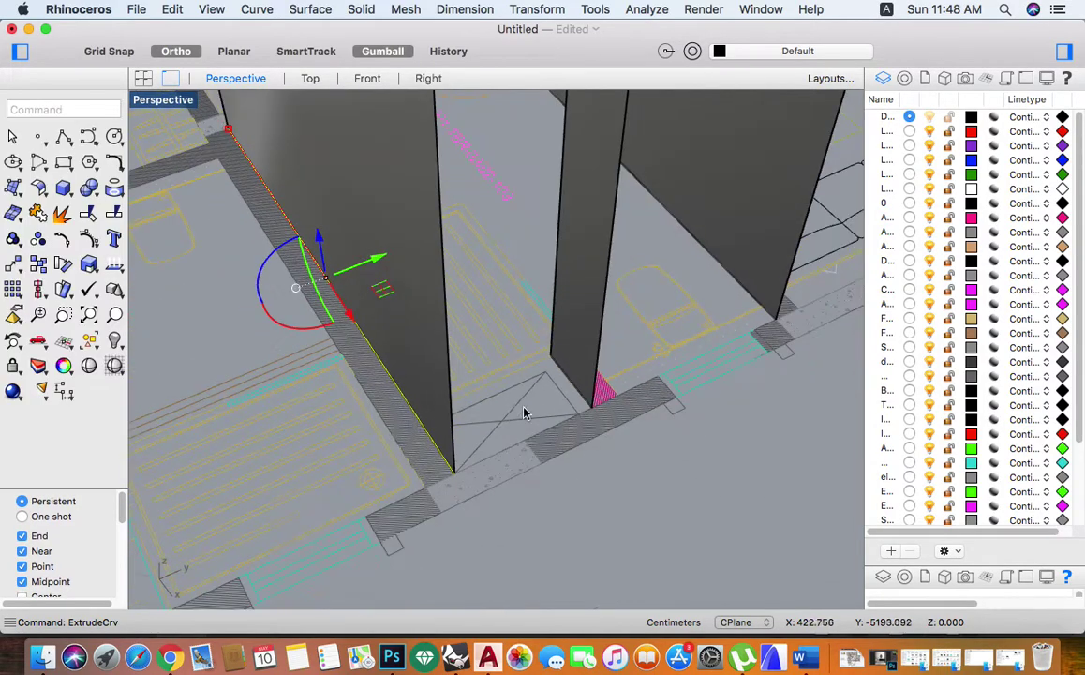
{"action": "scroll", "coordinate": [479, 419], "scroll_direction": "down", "scroll_amount": 1}
{"action": "scroll", "coordinate": [525, 405], "scroll_direction": "up", "scroll_amount": 2}
{"action": "scroll", "coordinate": [562, 407], "scroll_direction": "up", "scroll_amount": 2}
- Extrude the yellow hatched ledge's edge curve into a tall wall
{"action": "left_click", "coordinate": [563, 405]}
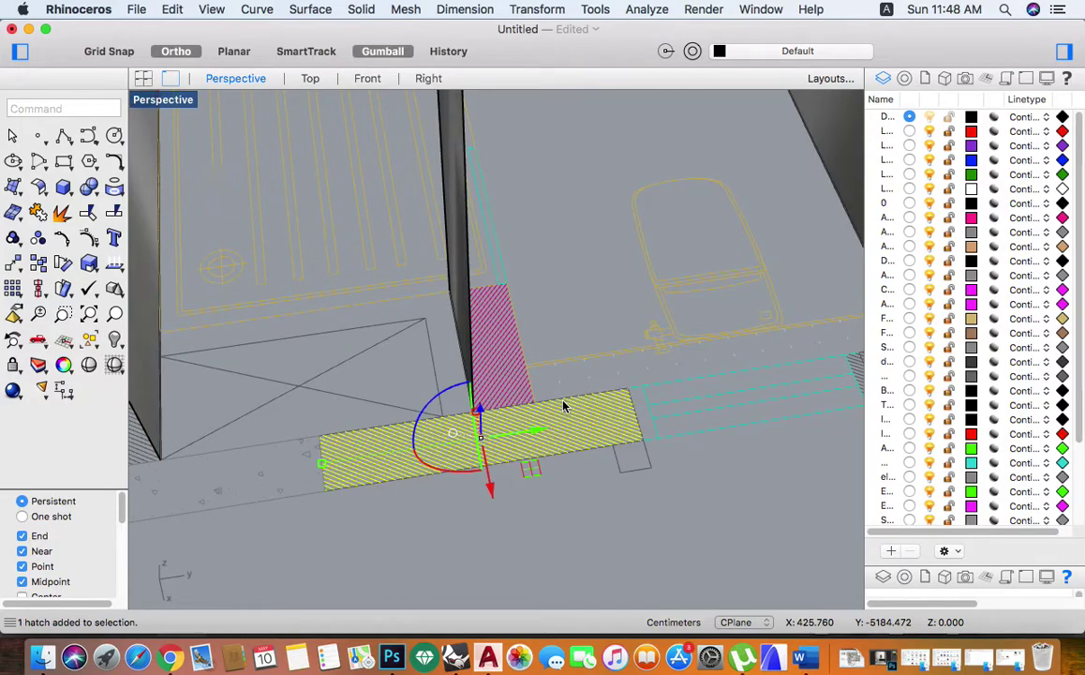
{"action": "scroll", "coordinate": [563, 403], "scroll_direction": "up", "scroll_amount": 3}
{"action": "scroll", "coordinate": [558, 402], "scroll_direction": "up", "scroll_amount": 2}
{"action": "left_click", "coordinate": [552, 402]}
{"action": "scroll", "coordinate": [551, 401], "scroll_direction": "down", "scroll_amount": 5}
{"action": "key", "text": "Return"}
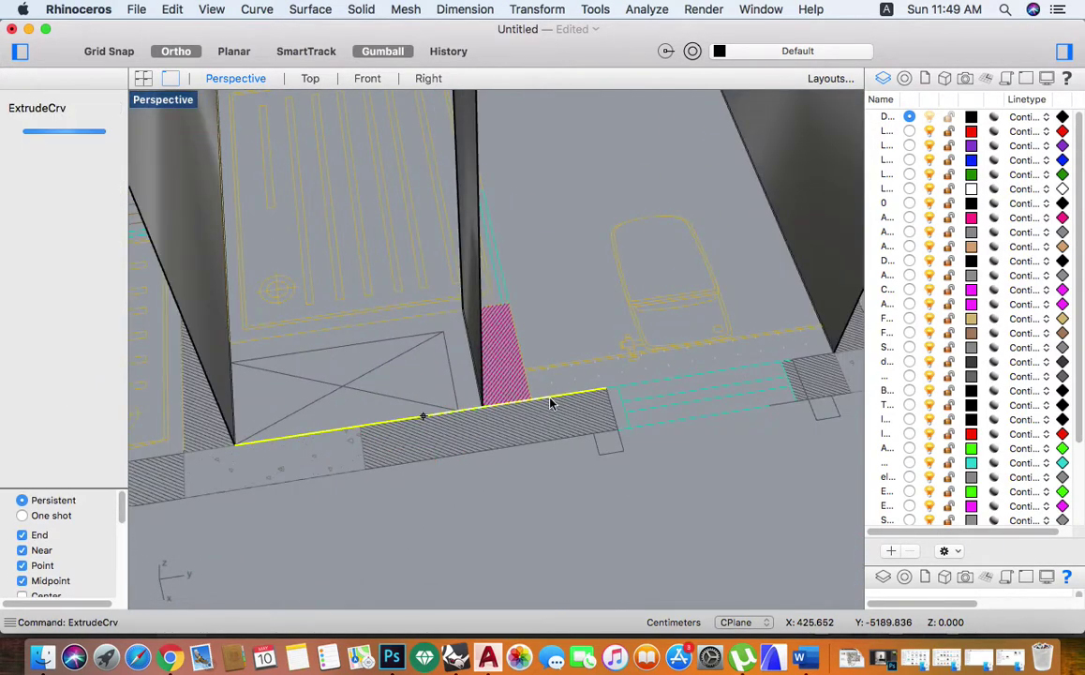
{"action": "key", "text": "Escape"}
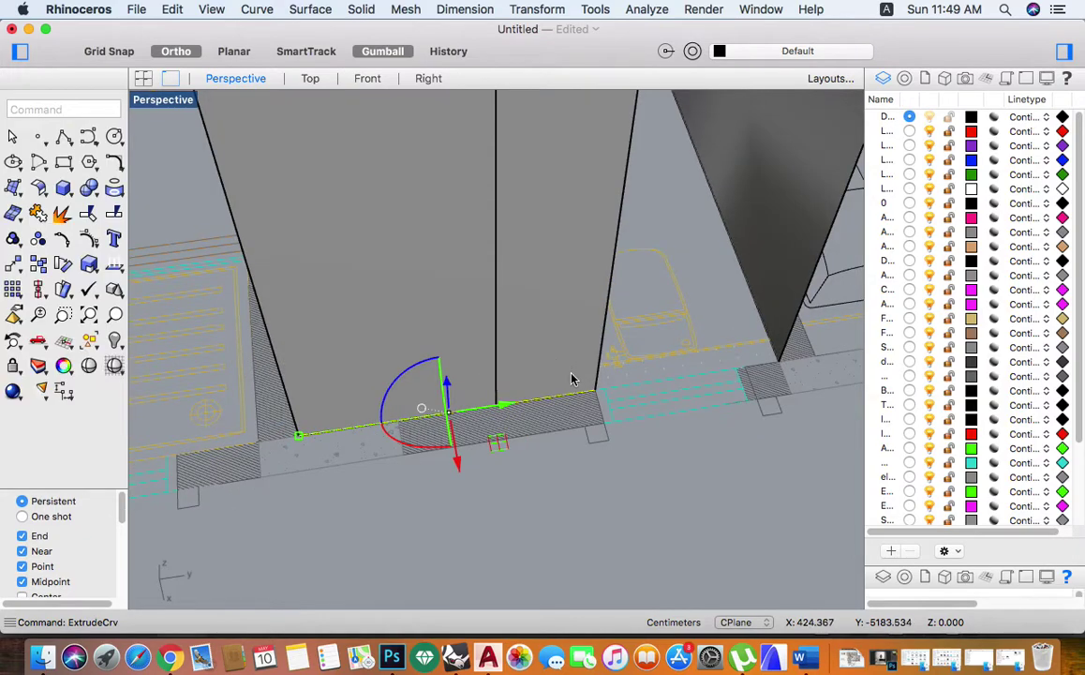
{"action": "scroll", "coordinate": [564, 417], "scroll_direction": "up", "scroll_amount": 3}
{"action": "scroll", "coordinate": [578, 426], "scroll_direction": "up", "scroll_amount": 2}
{"action": "left_click", "coordinate": [578, 426]}
{"action": "key", "text": "Return"}
{"action": "key", "text": "Return"}
- Extrude the new wall's face up to the wall top, keeping the thin wall piece
{"action": "mouse_move", "coordinate": [560, 415]}
{"action": "right_mouse_down"}
{"action": "mouse_move", "coordinate": [618, 315]}
{"action": "mouse_move", "coordinate": [580, 294]}
{"action": "mouse_move", "coordinate": [547, 318]}
{"action": "mouse_move", "coordinate": [546, 331]}
{"action": "mouse_move", "coordinate": [561, 309]}
{"action": "mouse_move", "coordinate": [539, 362]}
{"action": "mouse_move", "coordinate": [656, 311]}
{"action": "mouse_move", "coordinate": [608, 349]}
{"action": "mouse_move", "coordinate": [563, 299]}
{"action": "right_mouse_up"}
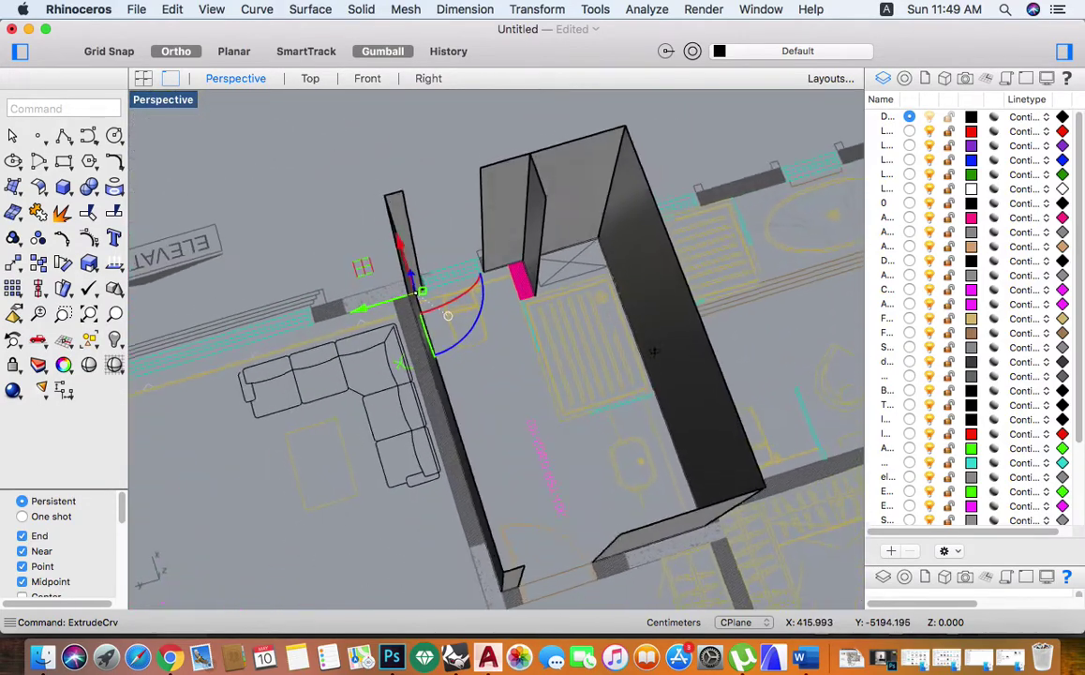
{"action": "scroll", "coordinate": [548, 271], "scroll_direction": "up", "scroll_amount": 5}
{"action": "scroll", "coordinate": [521, 308], "scroll_direction": "up", "scroll_amount": 5}
{"action": "left_click", "coordinate": [503, 303]}
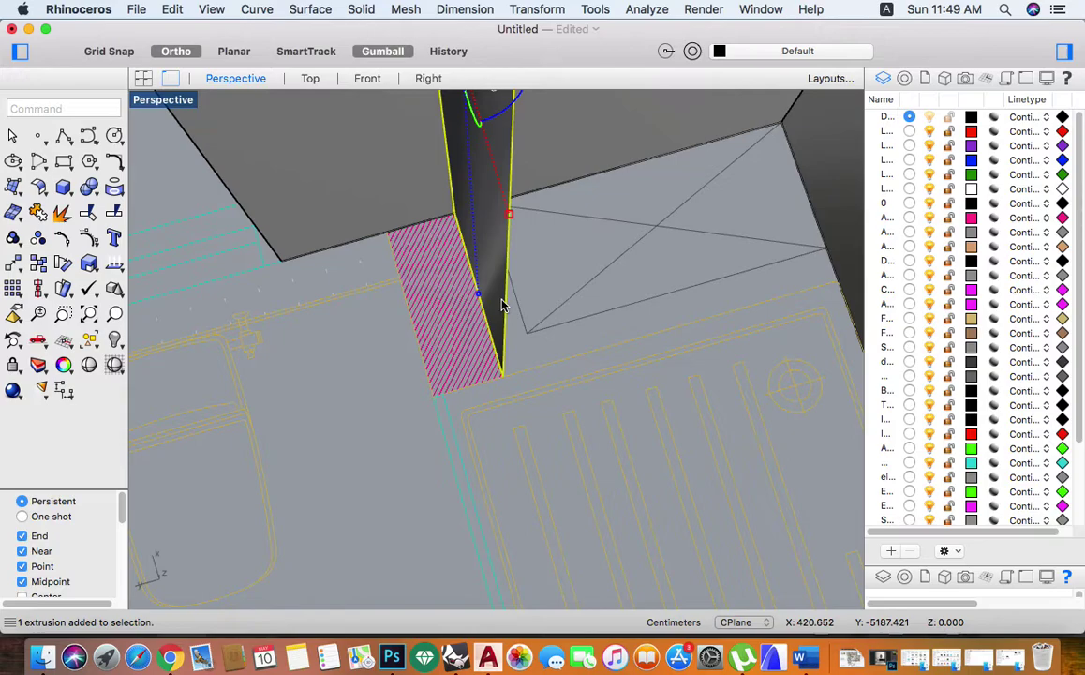
{"action": "type", "text": "ExtrudeCrv"}
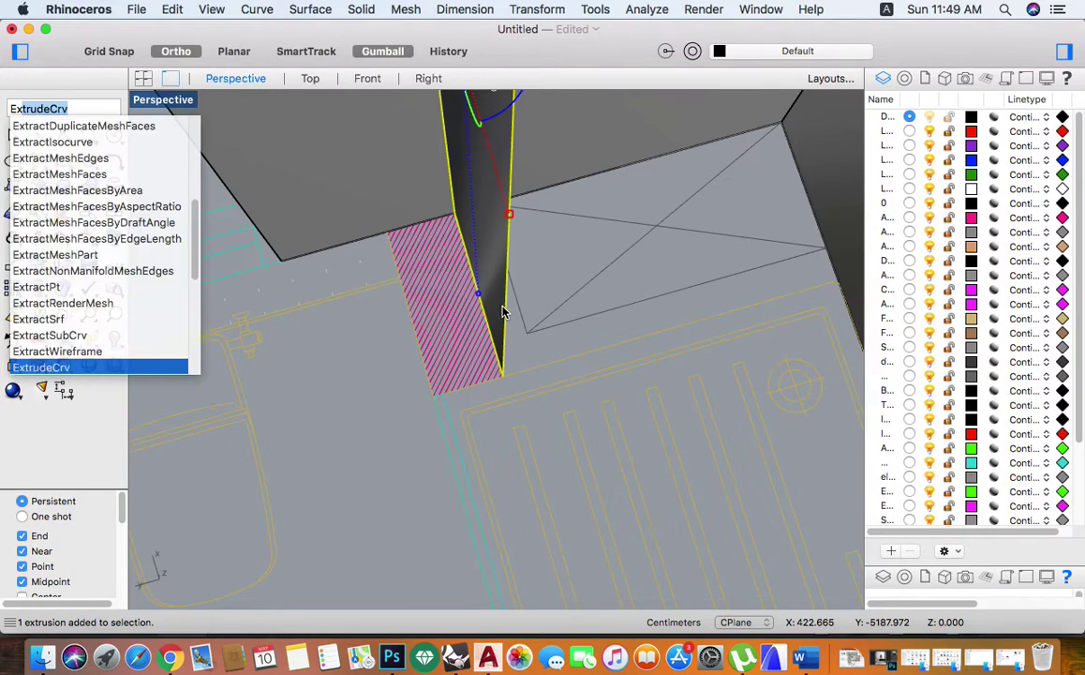
{"action": "type", "text": "r"}
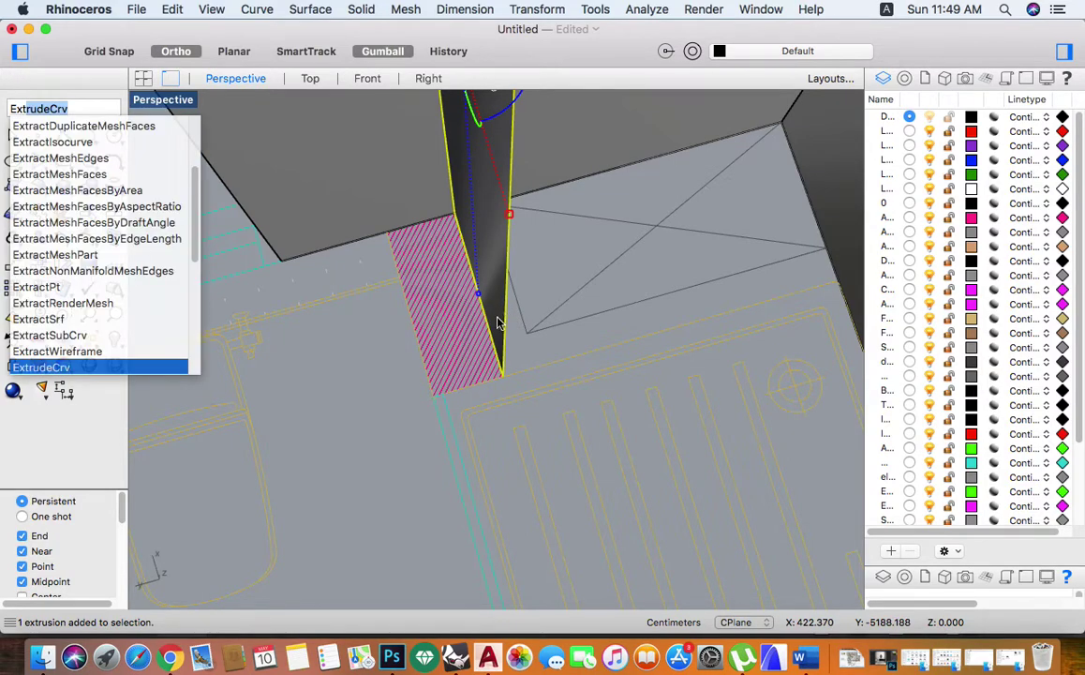
{"action": "scroll", "coordinate": [146, 316], "scroll_direction": "down", "scroll_amount": 5}
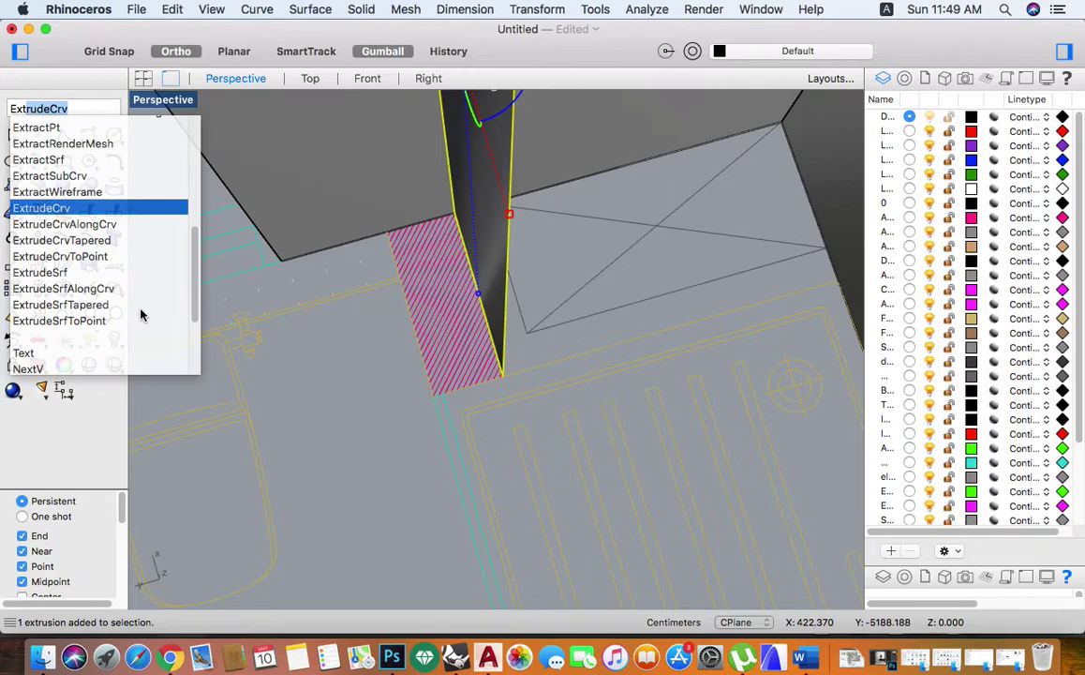
{"action": "left_click", "coordinate": [93, 273]}
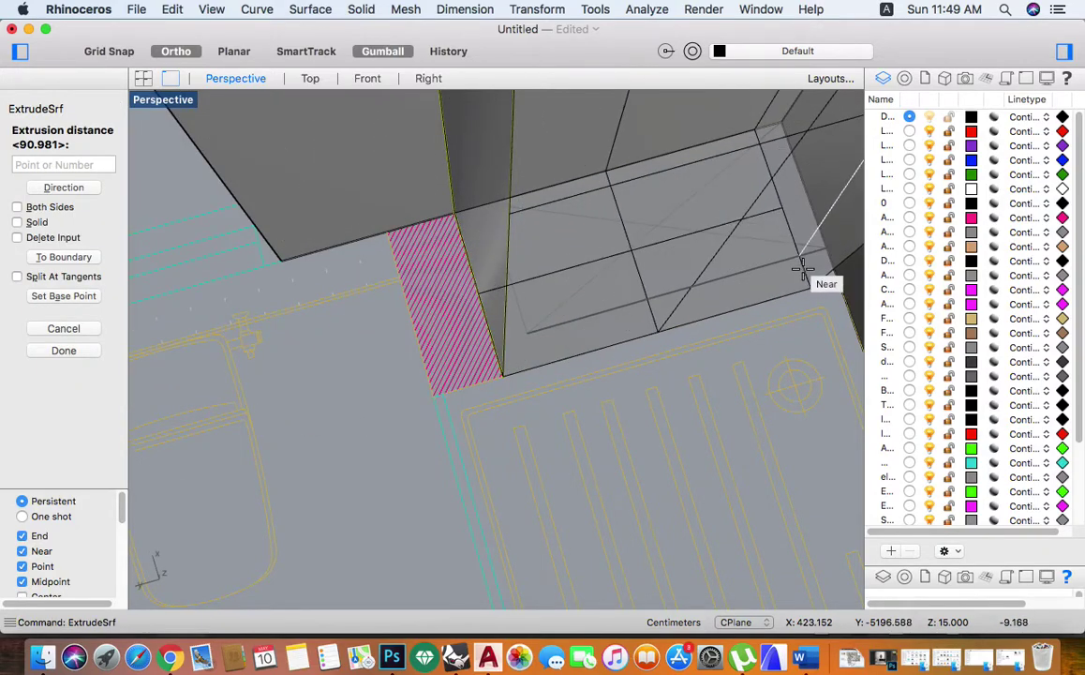
{"action": "left_click", "coordinate": [803, 269]}
{"action": "mouse_move", "coordinate": [516, 248]}
{"action": "right_mouse_down"}
{"action": "mouse_move", "coordinate": [566, 278]}
{"action": "mouse_move", "coordinate": [588, 247]}
{"action": "right_mouse_up"}
{"action": "key", "text": "Delete"}
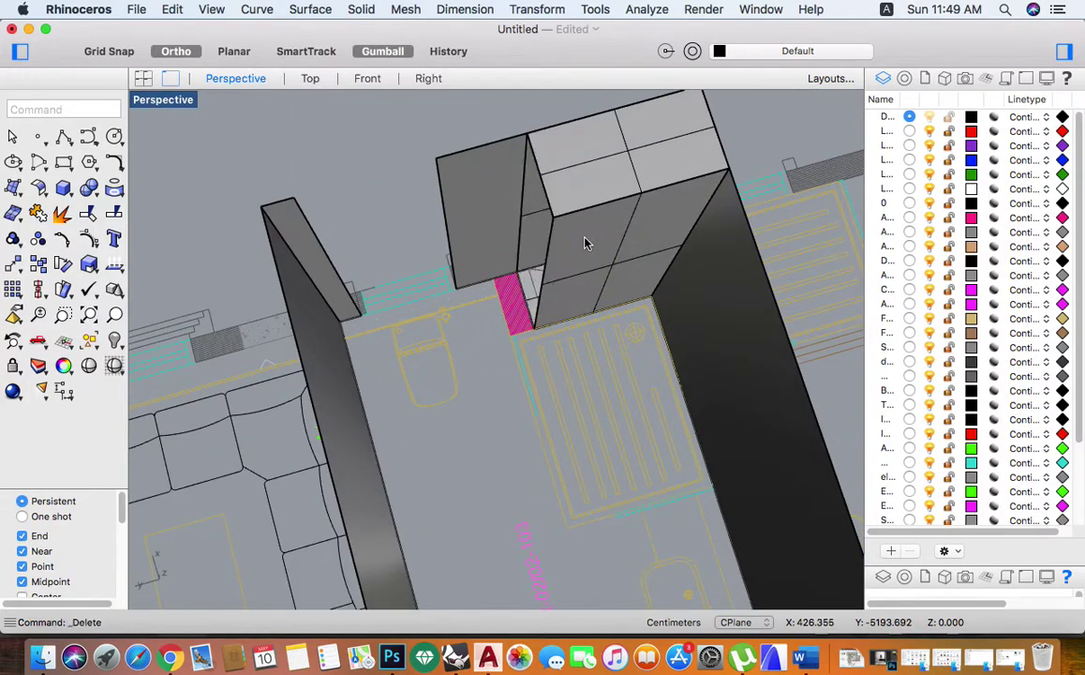
{"action": "key", "text": "super+z"}
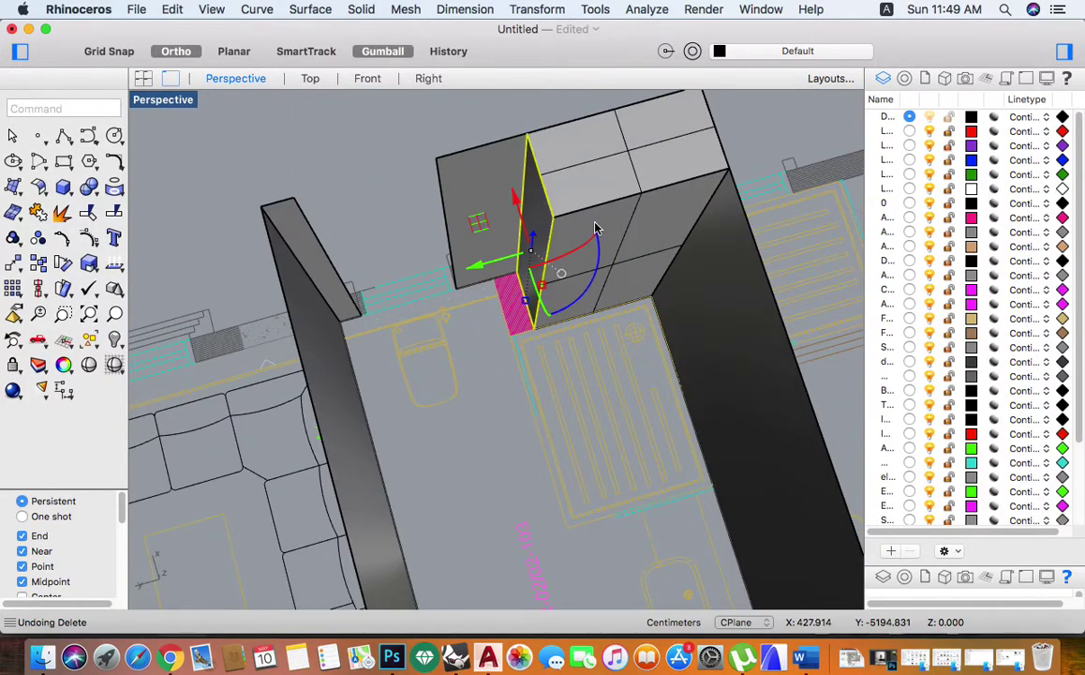
- Join the top slab, tall dark wall, small wall piece and thin post
{"action": "left_click", "coordinate": [608, 221], "text": "shift"}
{"action": "scroll", "coordinate": [562, 220], "scroll_direction": "down", "scroll_amount": 3}
{"action": "left_click", "coordinate": [492, 211], "text": "shift"}
{"action": "scroll", "coordinate": [472, 228], "scroll_direction": "up", "scroll_amount": 3}
{"action": "scroll", "coordinate": [472, 228], "scroll_direction": "down", "scroll_amount": 3}
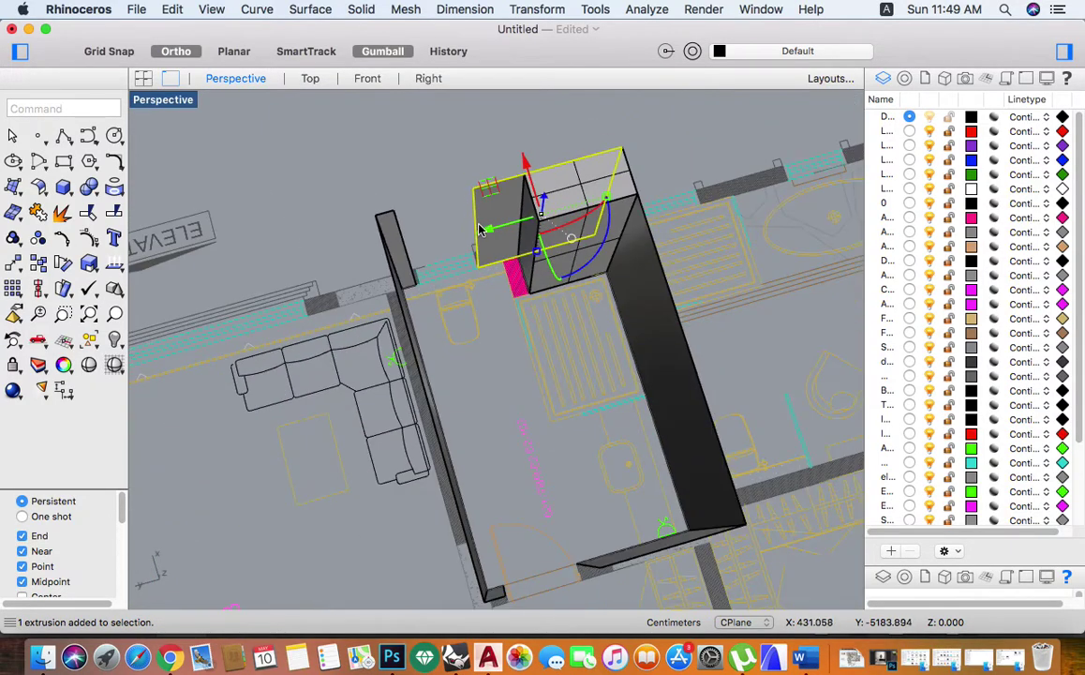
{"action": "left_click", "coordinate": [641, 272], "text": "shift"}
{"action": "scroll", "coordinate": [619, 286], "scroll_direction": "down", "scroll_amount": 3}
{"action": "scroll", "coordinate": [600, 374], "scroll_direction": "down", "scroll_amount": 3}
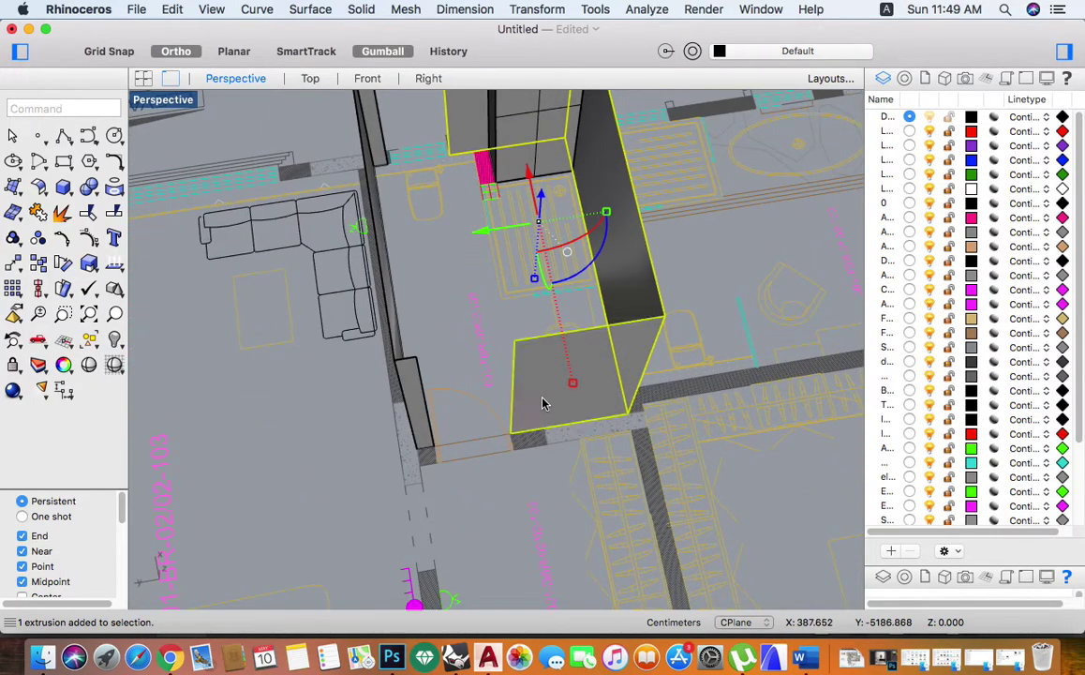
{"action": "left_click", "coordinate": [421, 405], "text": "shift"}
{"action": "right_click_drag", "start_coordinate": [422, 333], "coordinate": [405, 328]}
{"action": "left_click", "coordinate": [459, 214], "text": "shift"}
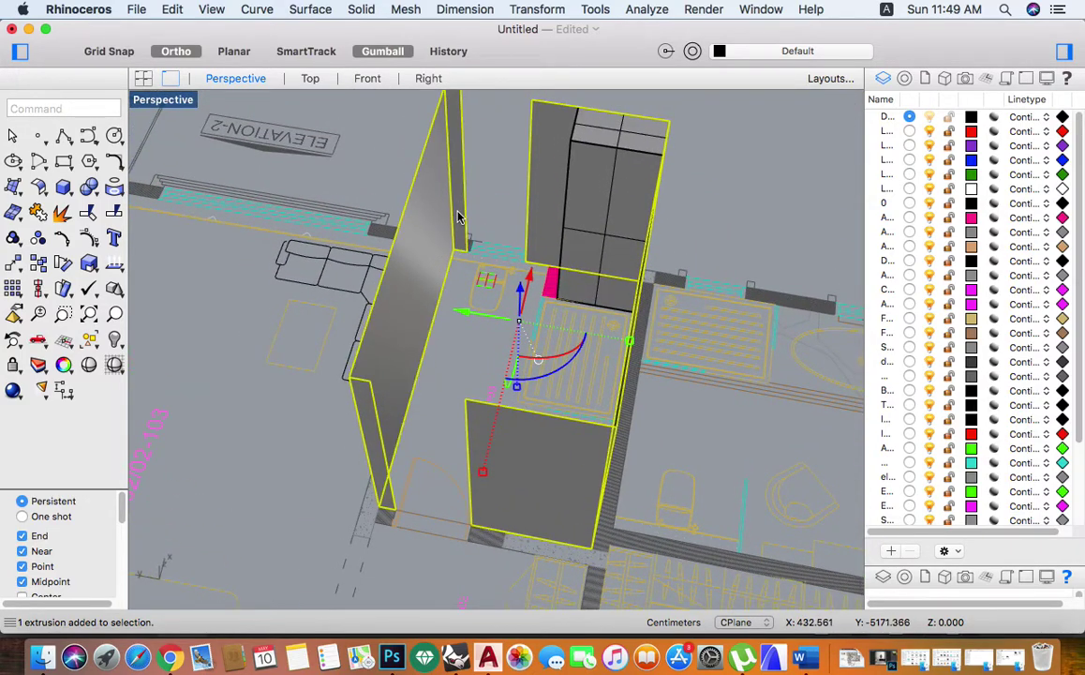
{"action": "left_click", "coordinate": [57, 192]}
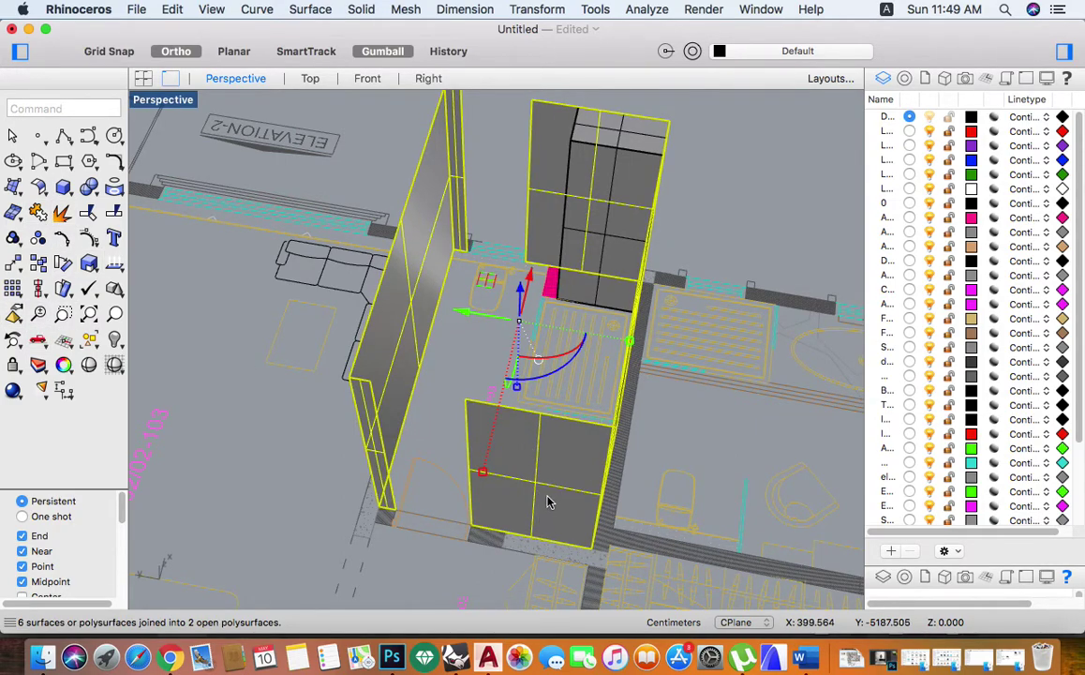
- Offset the joined wall surfaces by a distance of 2 with OffsetSrf
{"action": "type", "text": "OffsetSrf"}
{"action": "key", "text": "Return"}
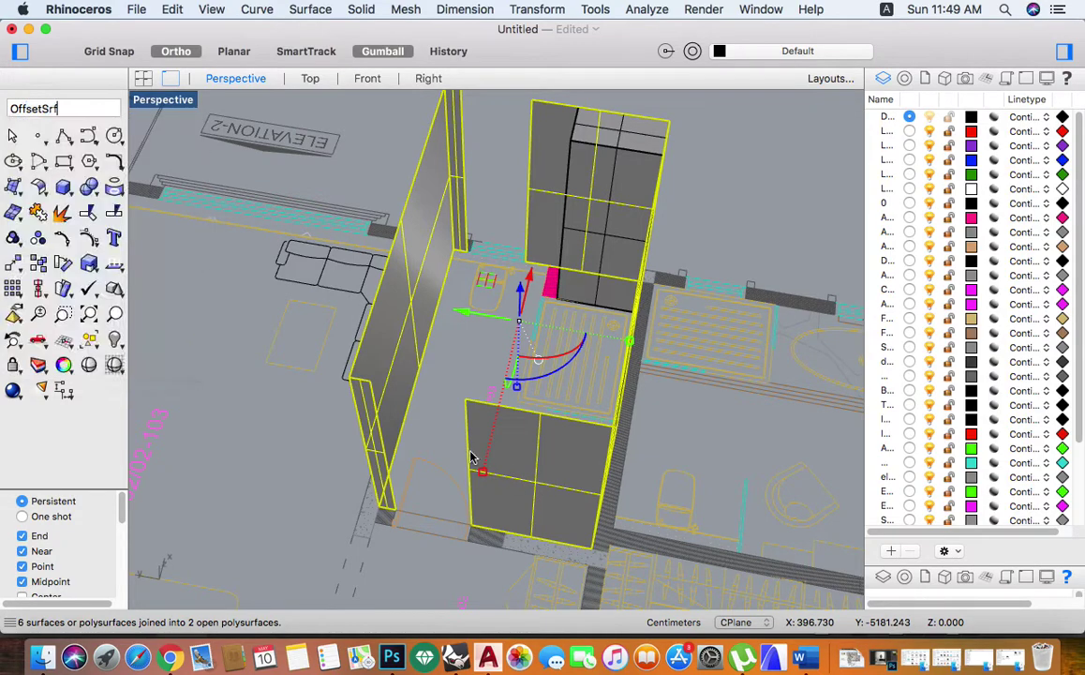
{"action": "scroll", "coordinate": [499, 479], "scroll_direction": "up", "scroll_amount": 3}
{"action": "scroll", "coordinate": [500, 473], "scroll_direction": "up", "scroll_amount": 5}
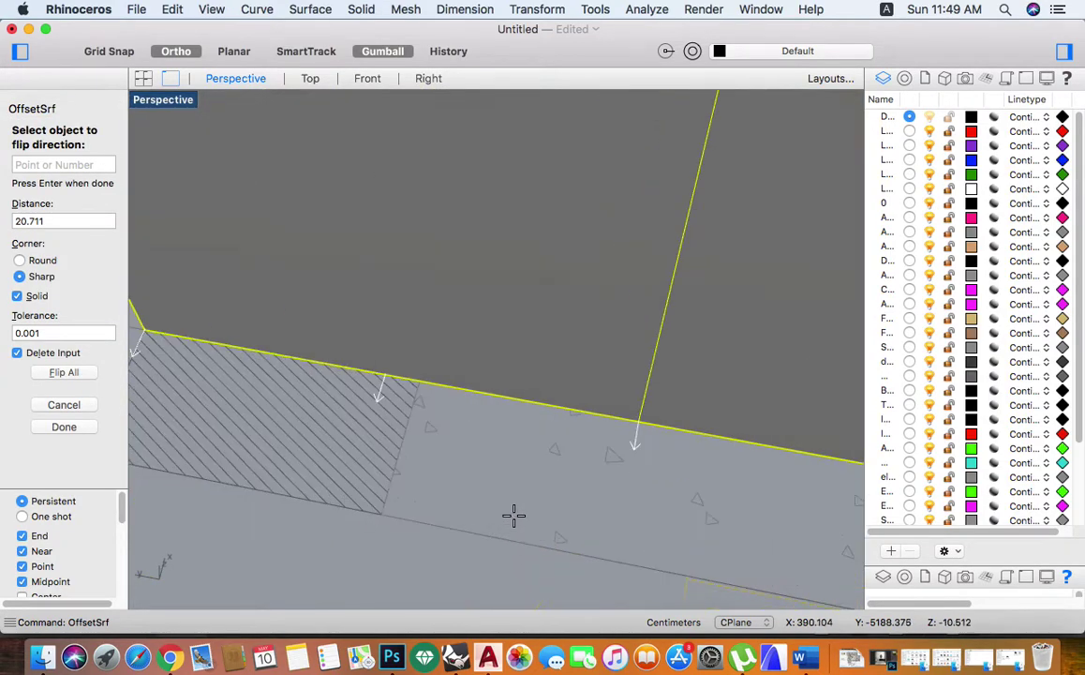
{"action": "key", "text": "Return"}
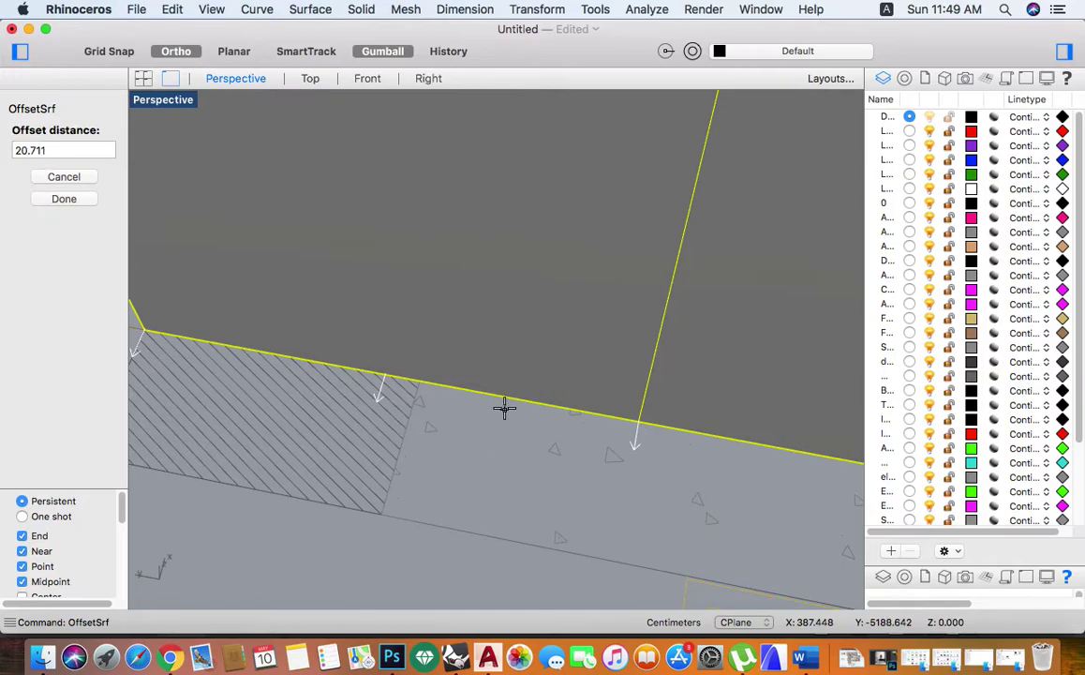
{"action": "left_click", "coordinate": [500, 402]}
{"action": "left_click", "coordinate": [468, 538]}
{"action": "scroll", "coordinate": [464, 542], "scroll_direction": "down", "scroll_amount": 5}
{"action": "scroll", "coordinate": [464, 542], "scroll_direction": "down", "scroll_amount": 5}
{"action": "key", "text": "Return"}
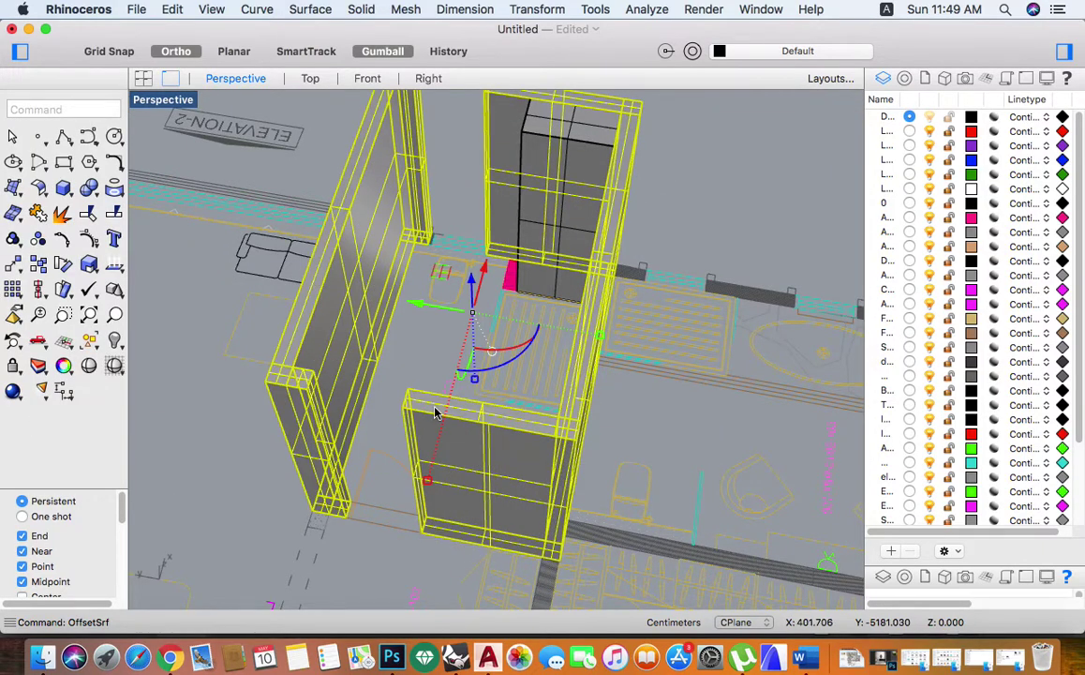
- Orbit to inspect the thickened walls, then deselect them
{"action": "right_click_drag", "start_coordinate": [434, 412], "coordinate": [518, 441]}
{"action": "key", "text": "Escape"}
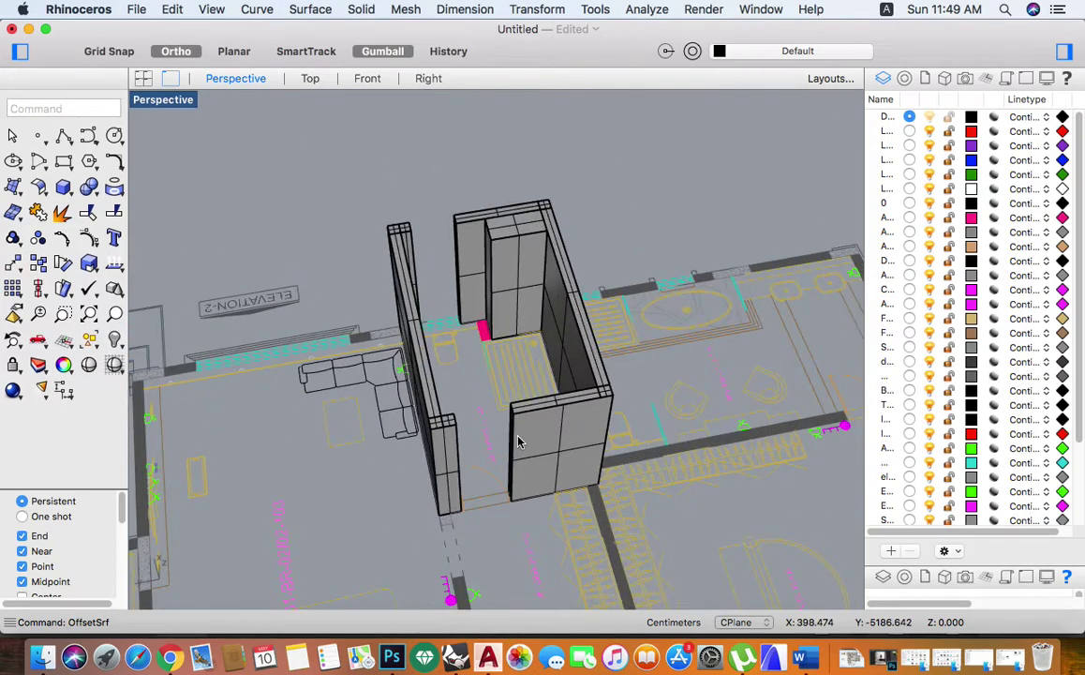
{"action": "scroll", "coordinate": [478, 460], "scroll_direction": "up", "scroll_amount": 3}
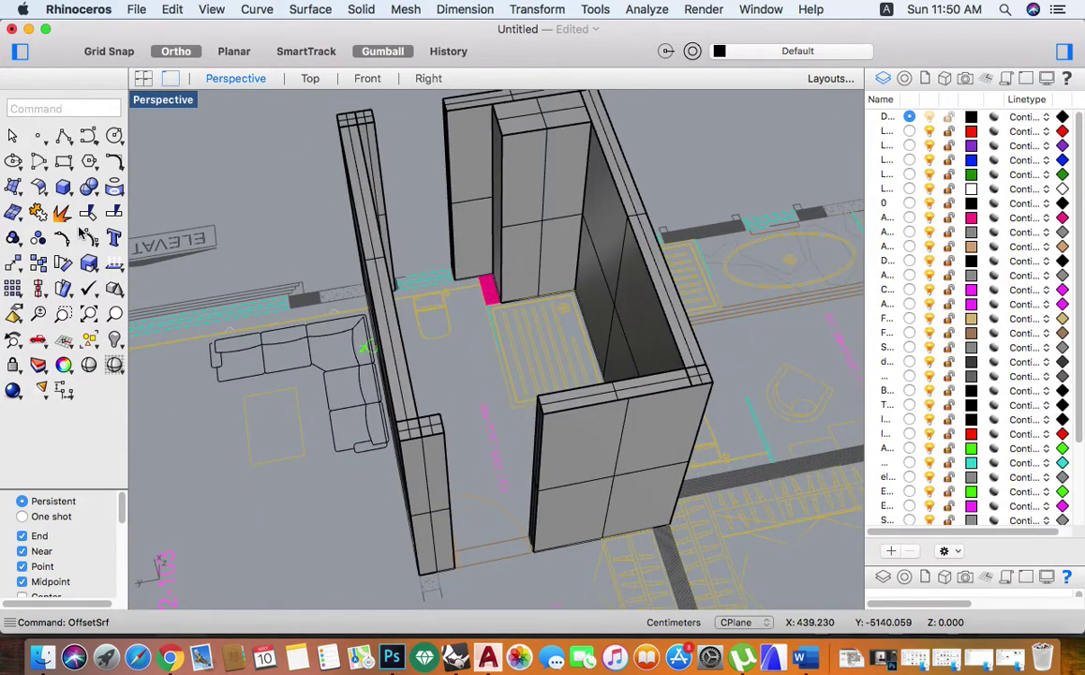
{"action": "left_click", "coordinate": [64, 136]}
- Draw a polyline across the window between the two wall corners
{"action": "scroll", "coordinate": [403, 292], "scroll_direction": "up", "scroll_amount": 3}
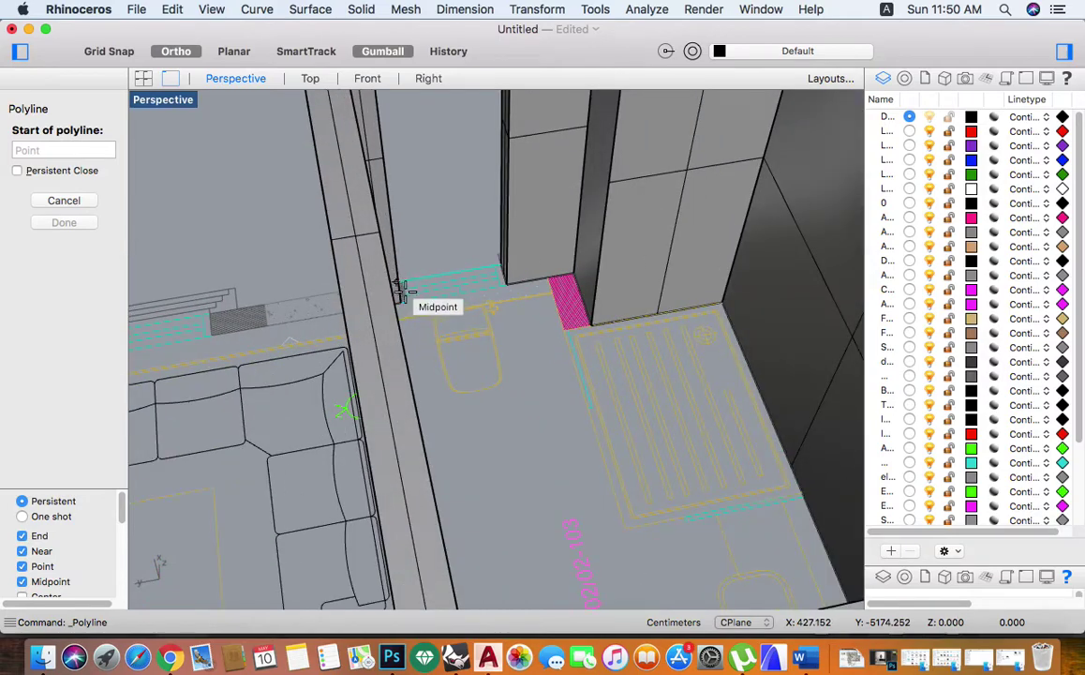
{"action": "scroll", "coordinate": [403, 291], "scroll_direction": "up", "scroll_amount": 3}
{"action": "left_click", "coordinate": [379, 334]}
{"action": "scroll", "coordinate": [806, 275], "scroll_direction": "down", "scroll_amount": 3}
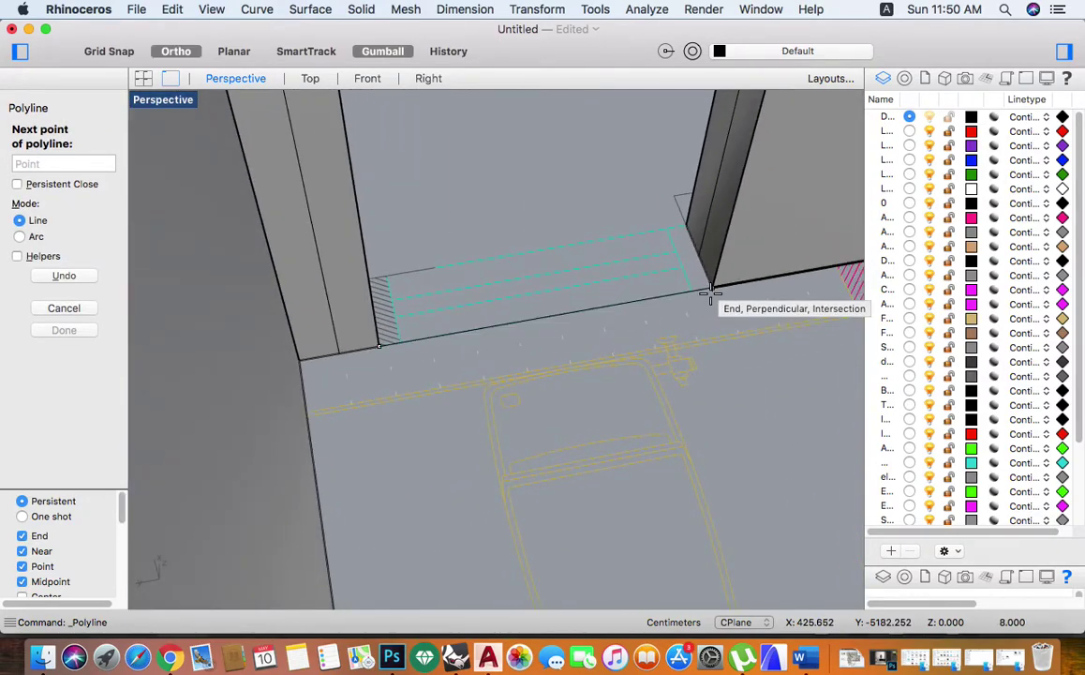
{"action": "left_click", "coordinate": [711, 291]}
{"action": "key", "text": "Return"}
{"action": "left_click", "coordinate": [688, 295]}
{"action": "key", "text": "Return"}
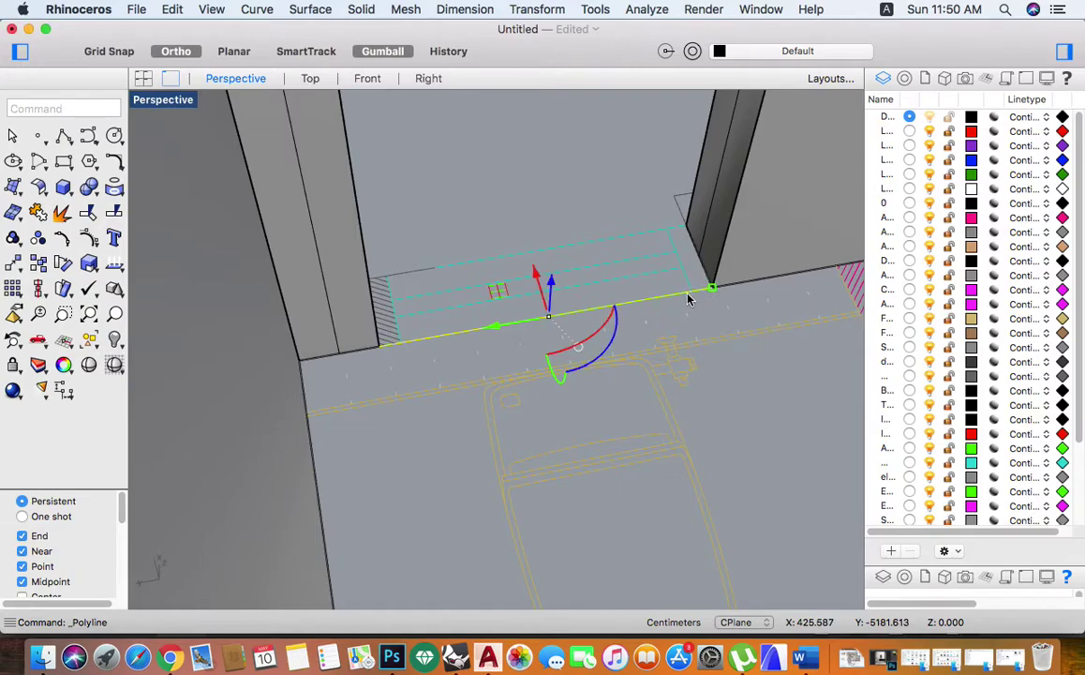
- Extrude the new line 15 cm upward into a sill panel
{"action": "type", "text": "Ext"}
{"action": "key", "text": "Return"}
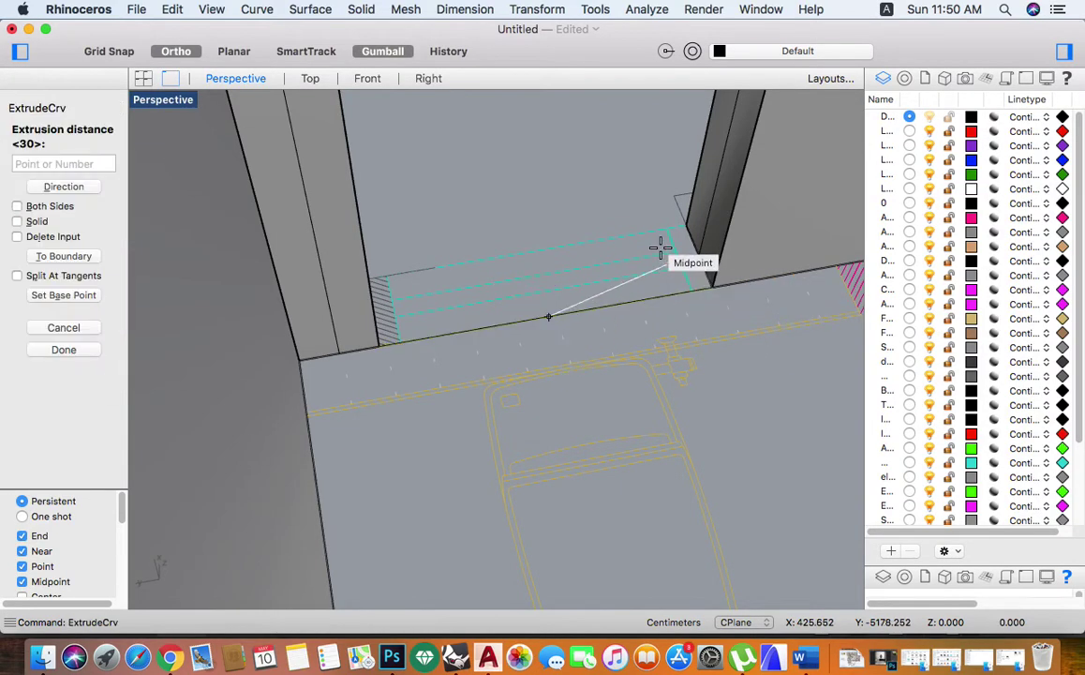
{"action": "type", "text": "15"}
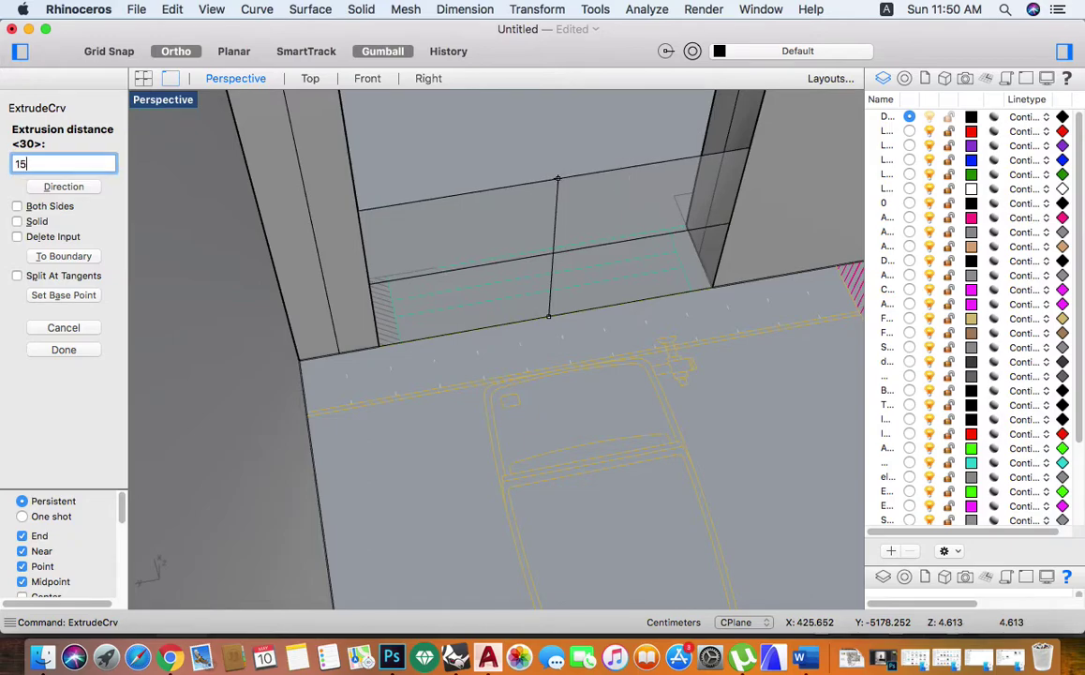
{"action": "key", "text": "Return"}
{"action": "mouse_move", "coordinate": [626, 238]}
{"action": "right_mouse_down"}
{"action": "mouse_move", "coordinate": [592, 300]}
{"action": "mouse_move", "coordinate": [531, 324]}
{"action": "mouse_move", "coordinate": [530, 384]}
{"action": "right_mouse_up"}
{"action": "scroll", "coordinate": [538, 309], "scroll_direction": "down", "scroll_amount": 3}
{"action": "left_click", "coordinate": [526, 368]}
{"action": "scroll", "coordinate": [531, 385], "scroll_direction": "up", "scroll_amount": 3}
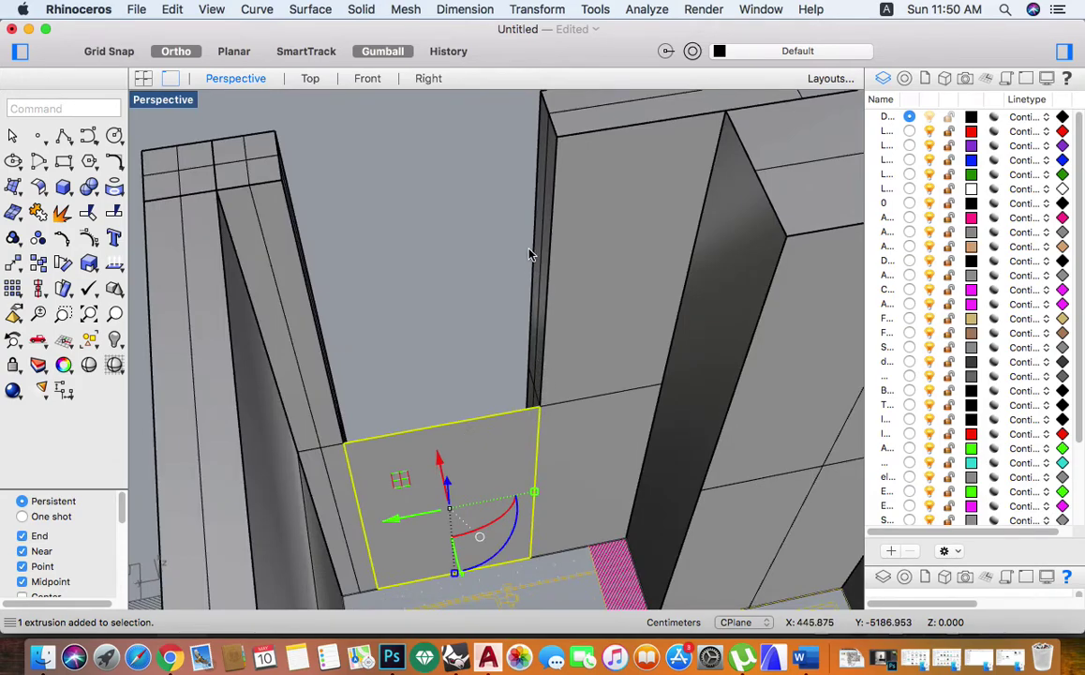
{"action": "left_click", "coordinate": [62, 137]}
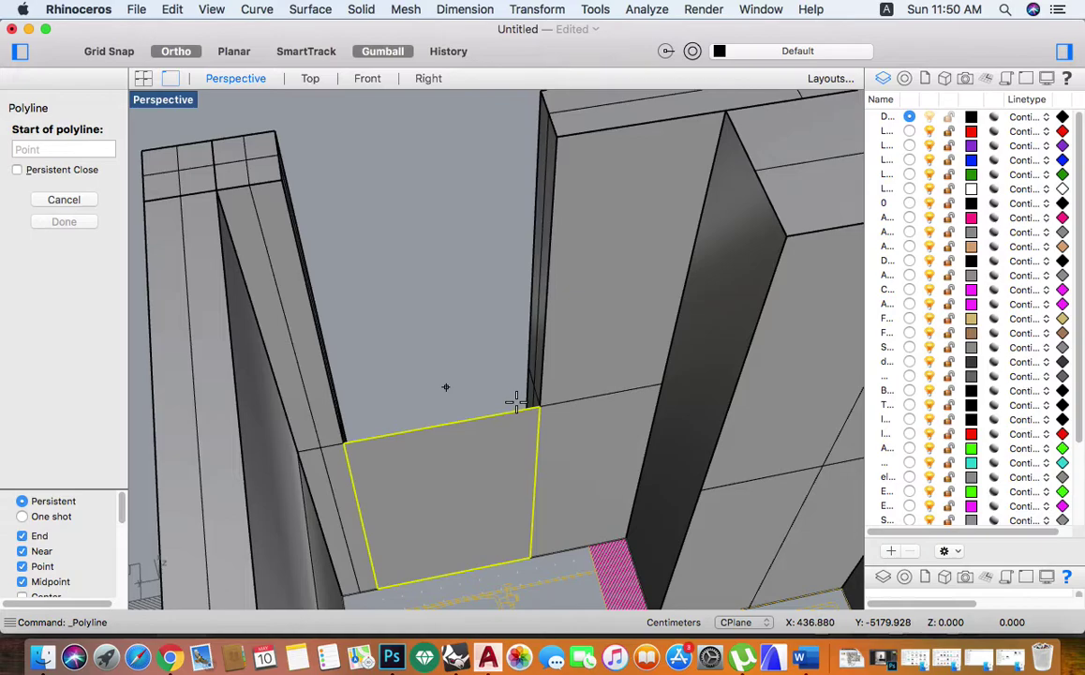
- Copy the sill panel from its bottom corner up to the top of the wall
{"action": "key", "text": "Escape"}
{"action": "left_click", "coordinate": [58, 137]}
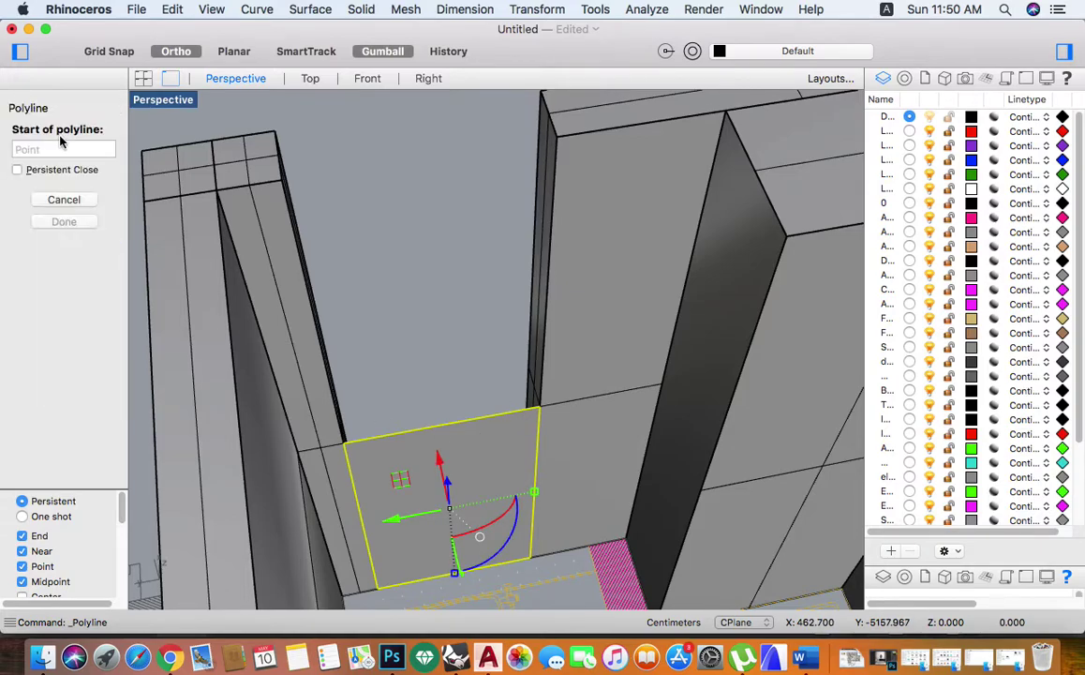
{"action": "left_click", "coordinate": [489, 440]}
{"action": "key", "text": "Escape"}
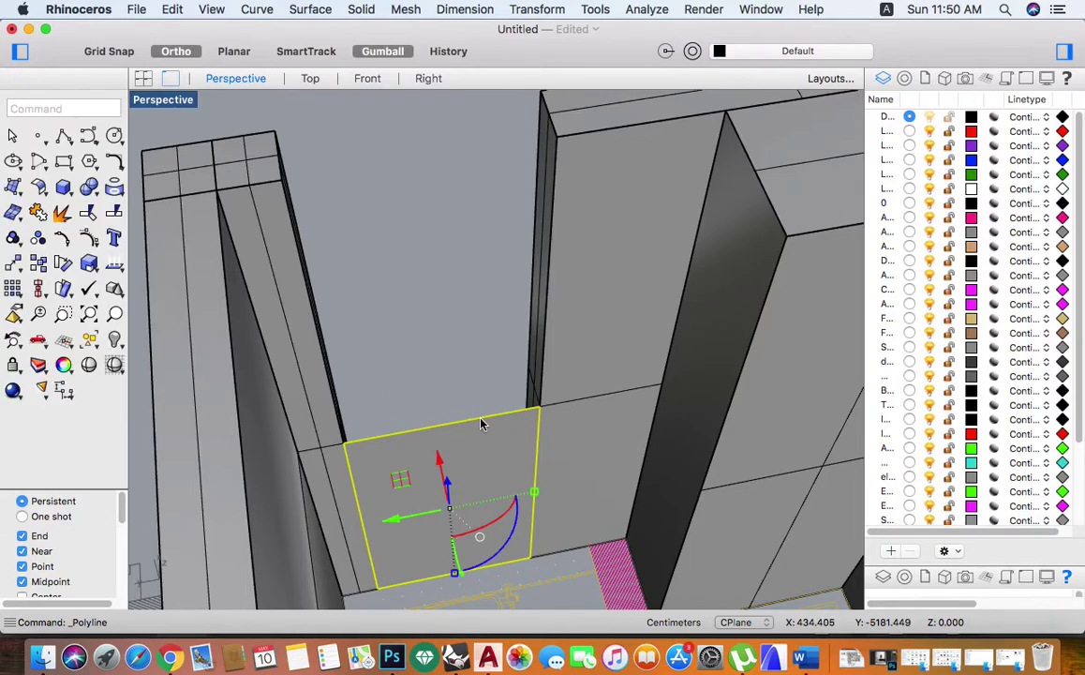
{"action": "left_click", "coordinate": [39, 264]}
{"action": "left_click", "coordinate": [529, 558]}
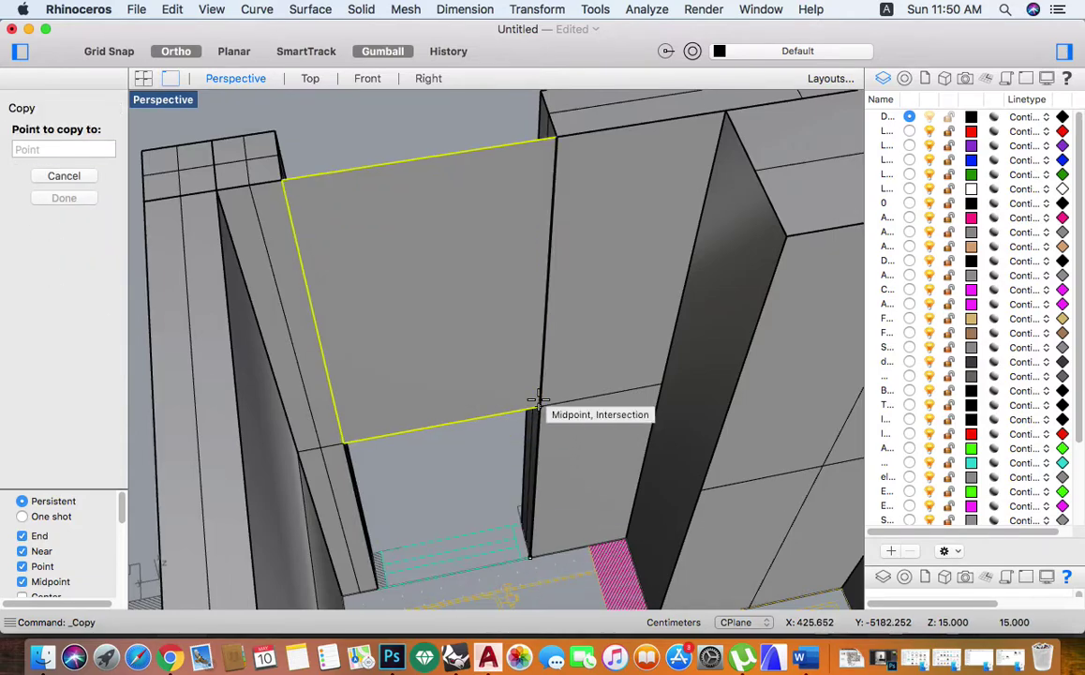
{"action": "left_click", "coordinate": [538, 401]}
{"action": "scroll", "coordinate": [530, 435], "scroll_direction": "down", "scroll_amount": 5}
{"action": "key", "text": "Return"}
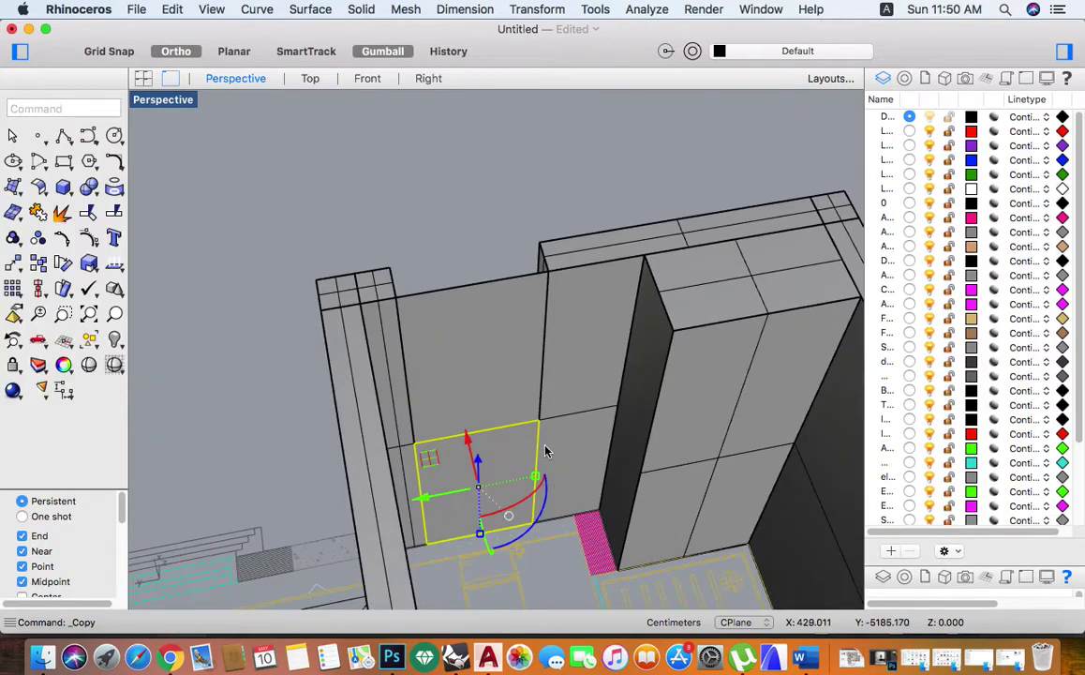
- Scale the copied upper panel in one direction to a shorter height
{"action": "left_click", "coordinate": [465, 323]}
{"action": "type", "text": "sc"}
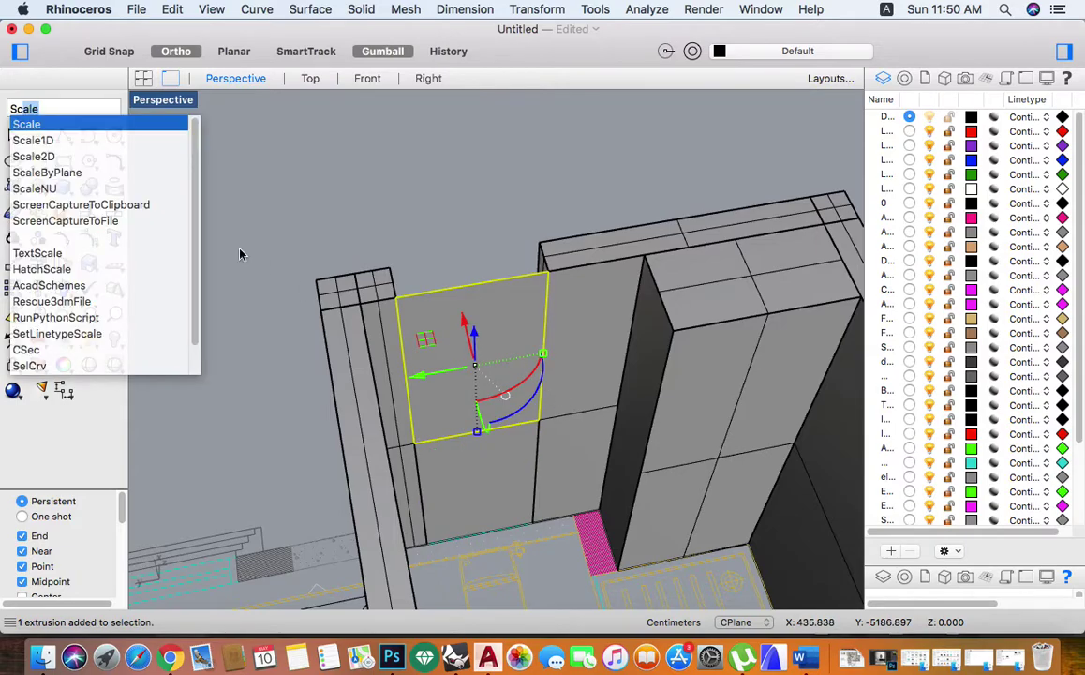
{"action": "left_click", "coordinate": [75, 139]}
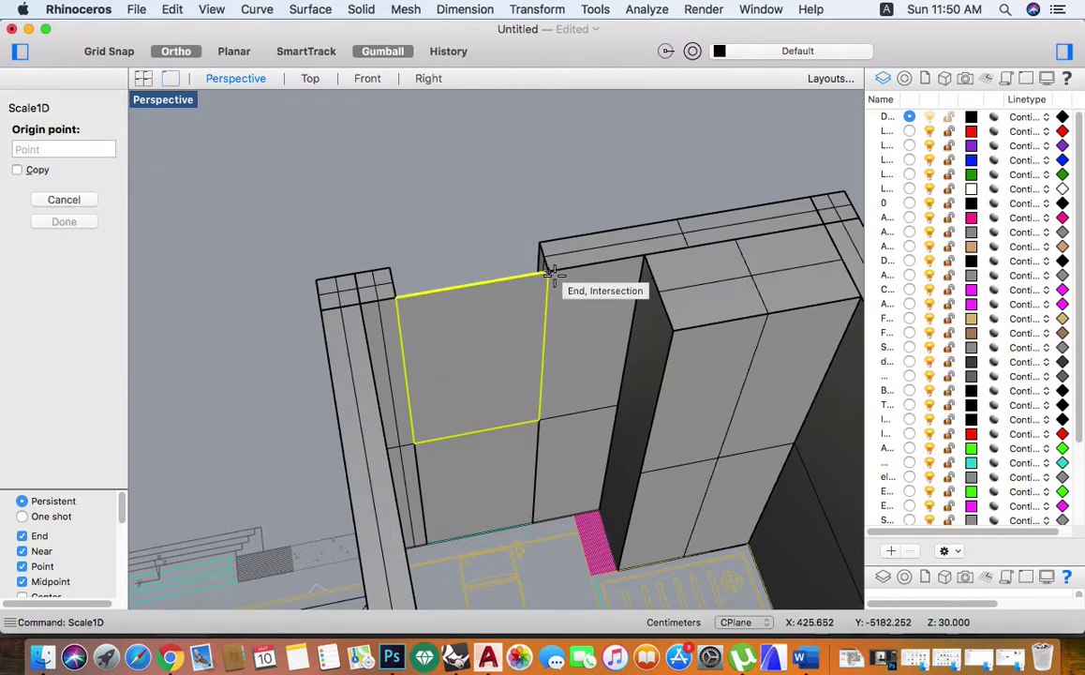
{"action": "left_click", "coordinate": [553, 421]}
{"action": "left_click", "coordinate": [542, 422]}
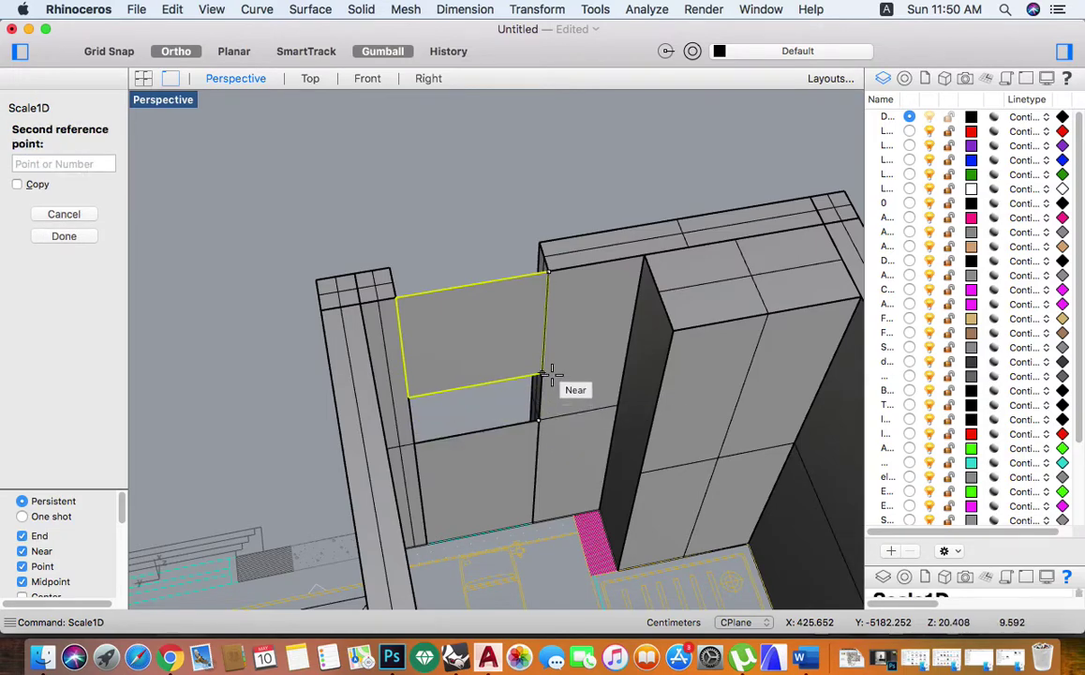
{"action": "left_click", "coordinate": [552, 374]}
- Offset both the upper panel and sill panel by 2 into solids
{"action": "right_click_drag", "start_coordinate": [555, 412], "coordinate": [513, 356]}
{"action": "scroll", "coordinate": [514, 357], "scroll_direction": "up", "scroll_amount": 3}
{"action": "scroll", "coordinate": [475, 359], "scroll_direction": "up", "scroll_amount": 3}
{"action": "scroll", "coordinate": [475, 394], "scroll_direction": "up", "scroll_amount": 3}
{"action": "left_click", "coordinate": [475, 417]}
{"action": "scroll", "coordinate": [476, 450], "scroll_direction": "down", "scroll_amount": 2}
{"action": "left_click", "coordinate": [475, 539], "text": "shift"}
{"action": "type", "text": "ffsetSrf"}
{"action": "key", "text": "Return"}
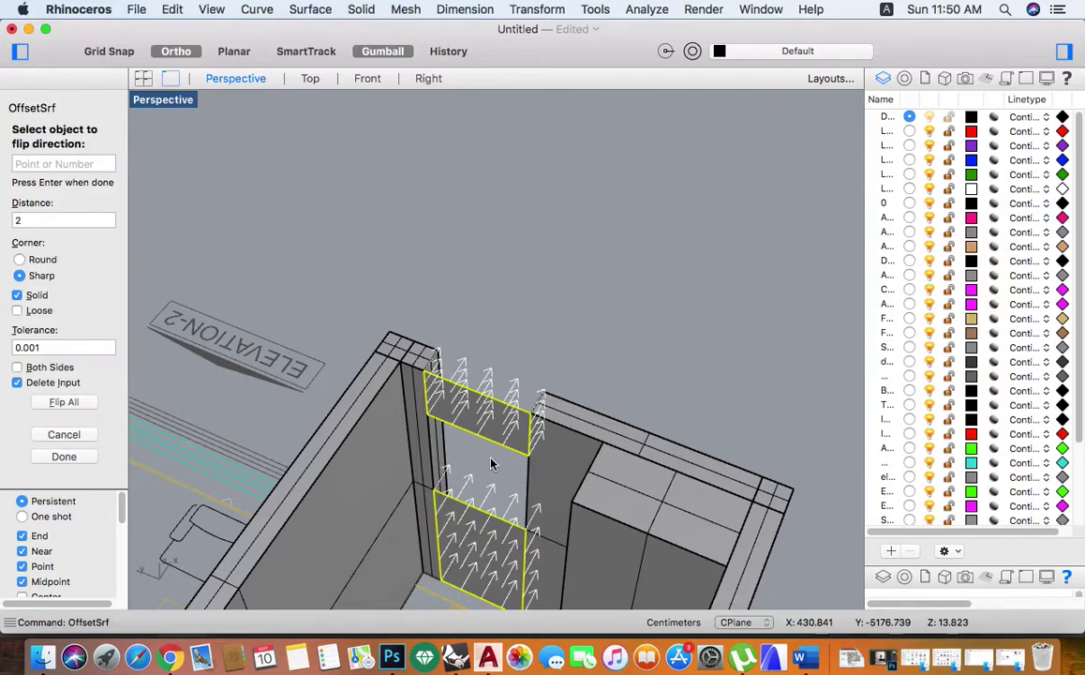
{"action": "key", "text": "Return"}
- Orbit around the room and select the small lintel above the opening
{"action": "mouse_move", "coordinate": [487, 483]}
{"action": "right_mouse_down"}
{"action": "mouse_move", "coordinate": [640, 447]}
{"action": "mouse_move", "coordinate": [510, 272]}
{"action": "right_mouse_up"}
{"action": "scroll", "coordinate": [640, 447], "scroll_direction": "up", "scroll_amount": 5}
{"action": "scroll", "coordinate": [640, 447], "scroll_direction": "down", "scroll_amount": 5}
{"action": "left_click", "coordinate": [511, 251]}
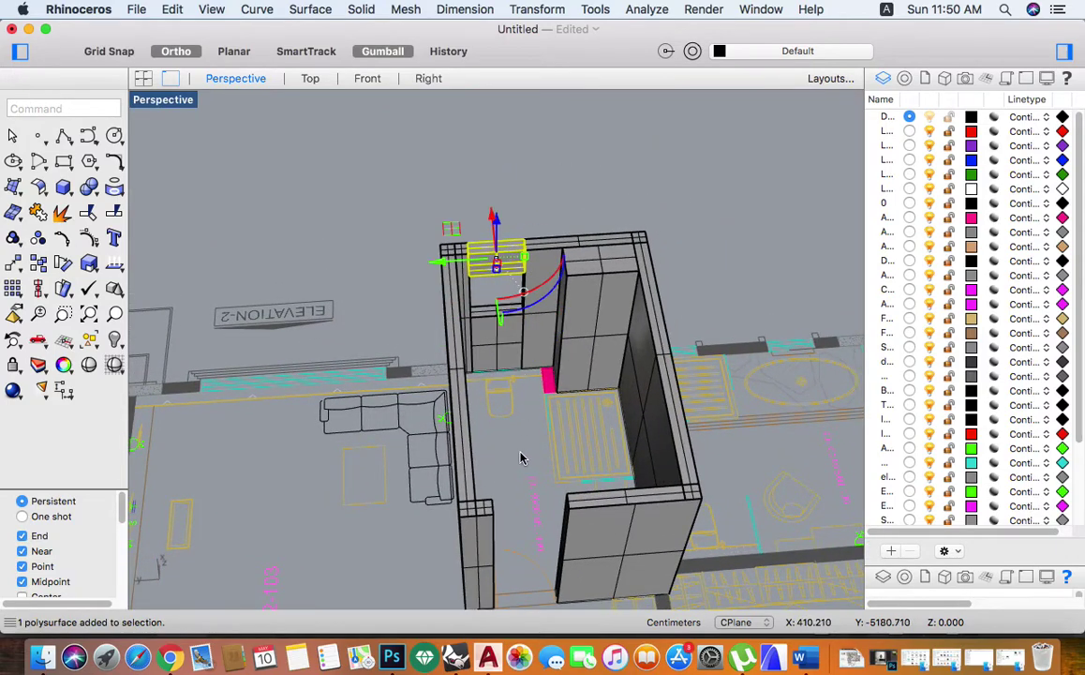
- Copy the small lintel box from its corner onto the bathroom wall opening
{"action": "left_click", "coordinate": [44, 267]}
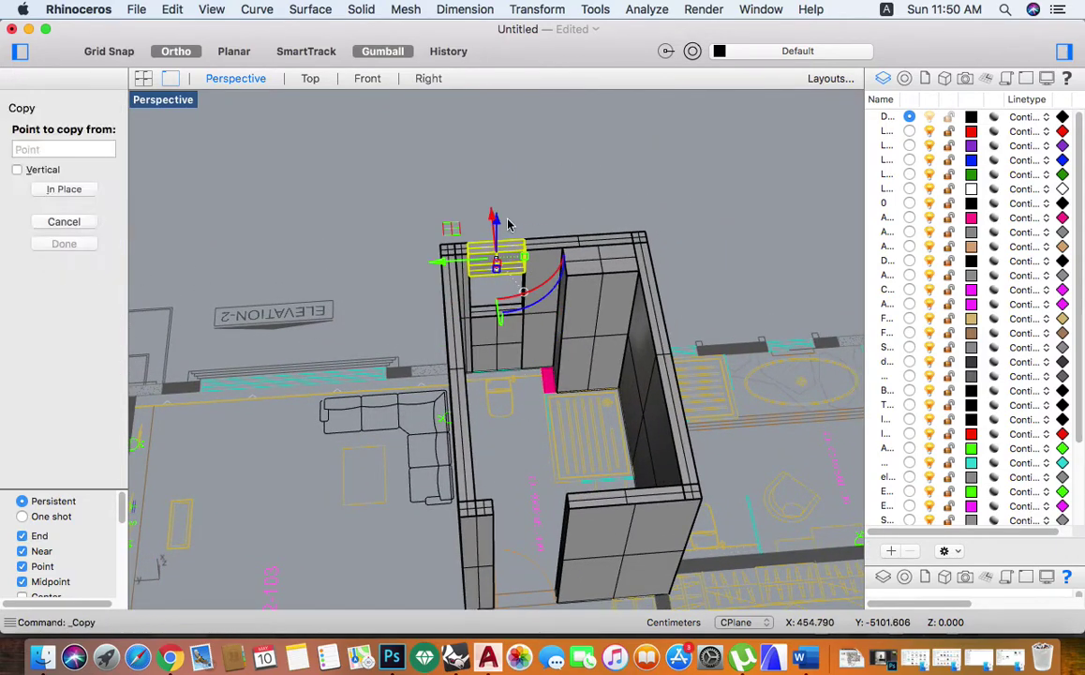
{"action": "scroll", "coordinate": [516, 223], "scroll_direction": "up", "scroll_amount": 3}
{"action": "scroll", "coordinate": [525, 234], "scroll_direction": "up", "scroll_amount": 3}
{"action": "left_click", "coordinate": [520, 269]}
{"action": "scroll", "coordinate": [517, 258], "scroll_direction": "down", "scroll_amount": 3}
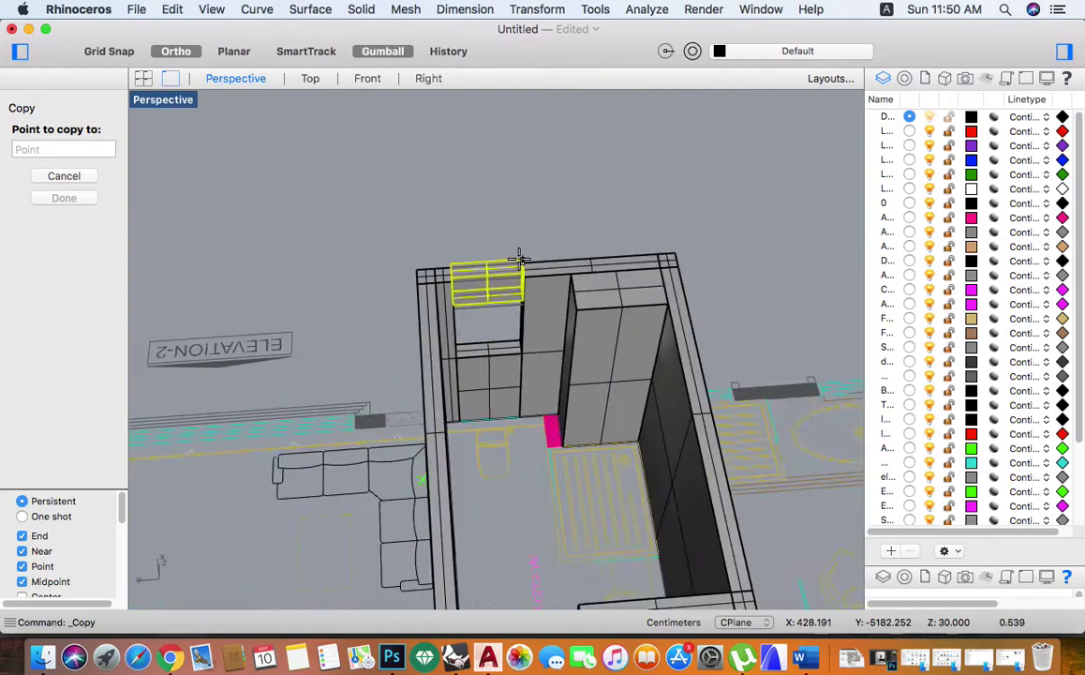
{"action": "scroll", "coordinate": [527, 400], "scroll_direction": "down", "scroll_amount": 2}
{"action": "scroll", "coordinate": [545, 401], "scroll_direction": "up", "scroll_amount": 3}
{"action": "scroll", "coordinate": [547, 388], "scroll_direction": "up", "scroll_amount": 3}
{"action": "right_click_drag", "start_coordinate": [548, 390], "coordinate": [506, 416]}
{"action": "scroll", "coordinate": [385, 448], "scroll_direction": "up", "scroll_amount": 2}
{"action": "left_click", "coordinate": [323, 457]}
{"action": "scroll", "coordinate": [395, 434], "scroll_direction": "down", "scroll_amount": 3}
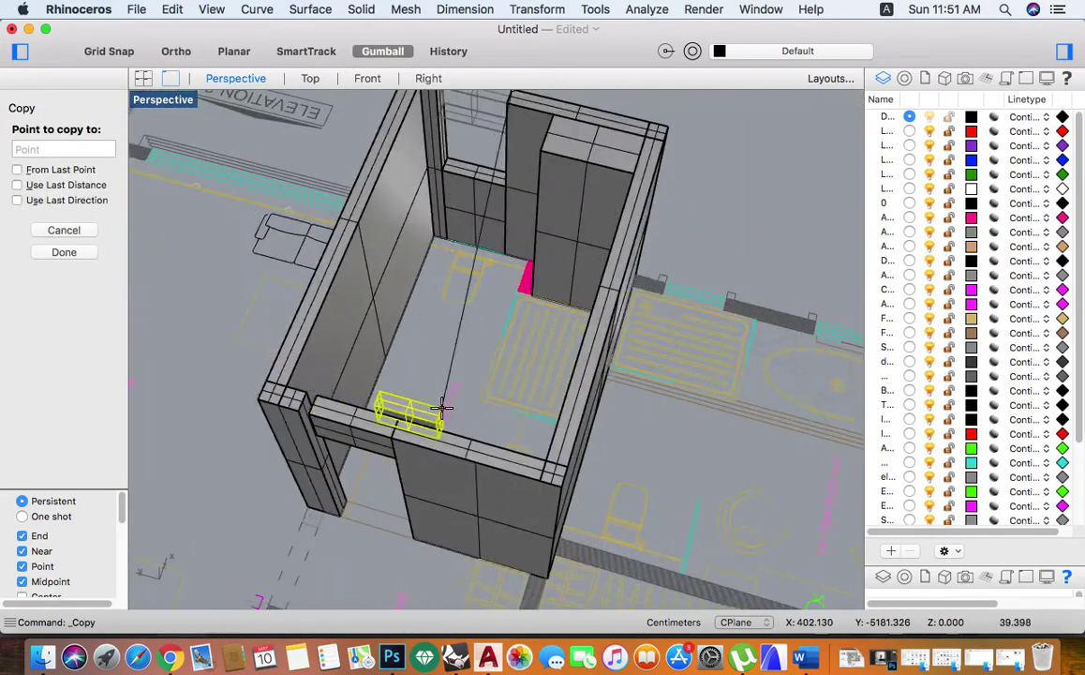
{"action": "left_click", "coordinate": [440, 417]}
{"action": "key", "text": "Return"}
{"action": "scroll", "coordinate": [381, 366], "scroll_direction": "up", "scroll_amount": 4}
- Try a uniform Scale on the copied box from its corner, then undo the enlargement
{"action": "left_click", "coordinate": [380, 366]}
{"action": "type", "text": "scale"}
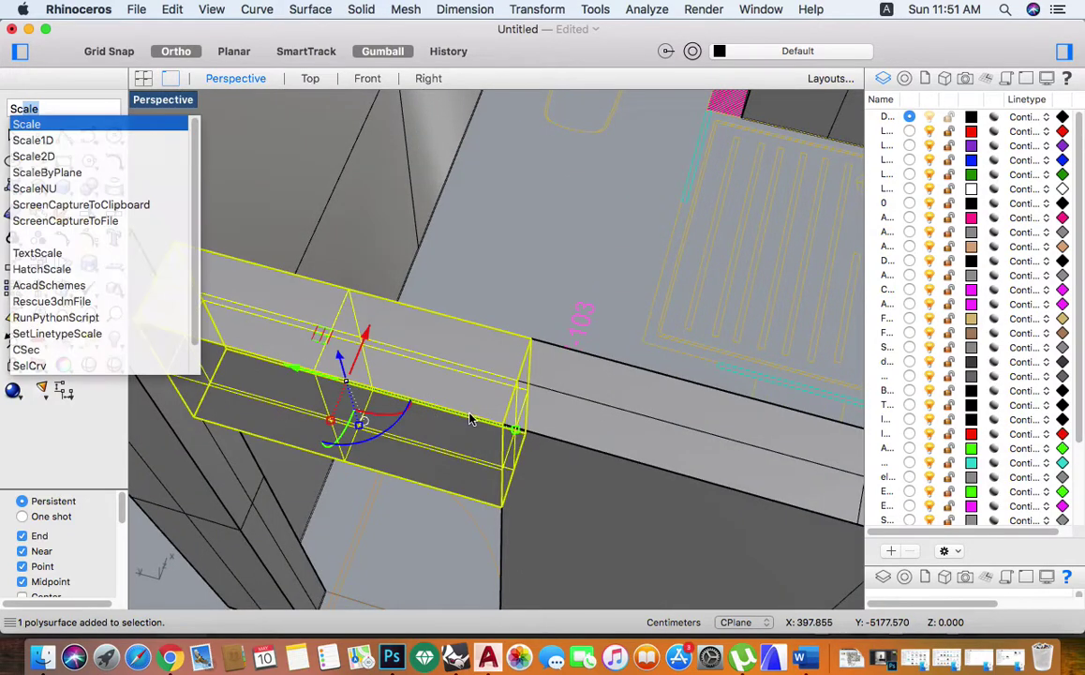
{"action": "scroll", "coordinate": [380, 365], "scroll_direction": "down", "scroll_amount": 3}
{"action": "key", "text": "Return"}
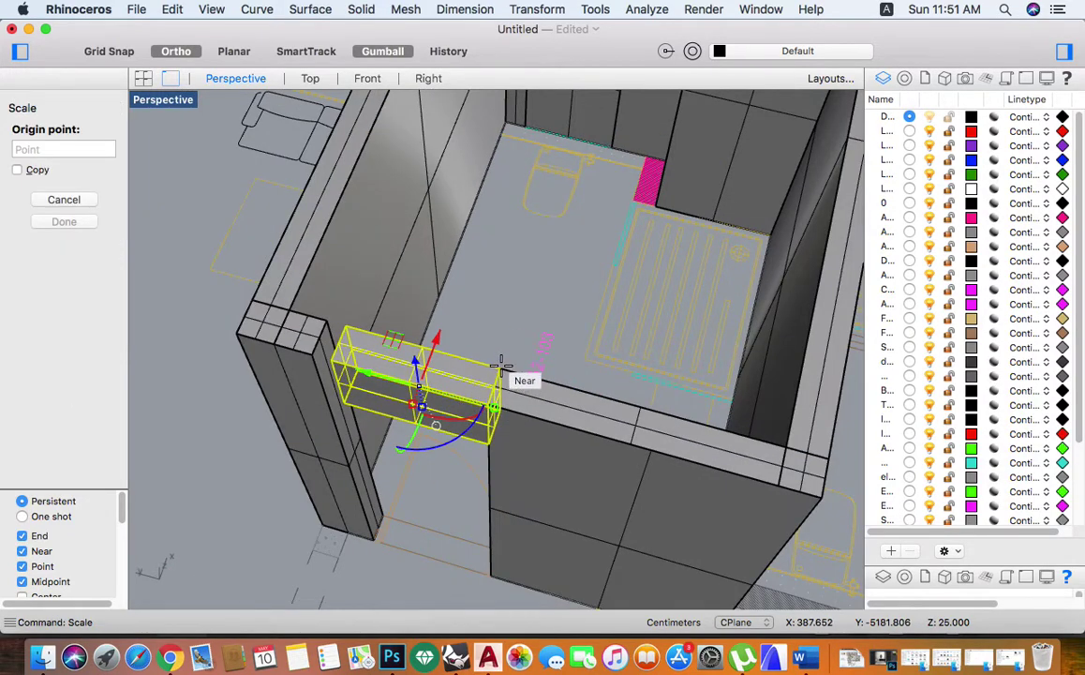
{"action": "left_click", "coordinate": [498, 365]}
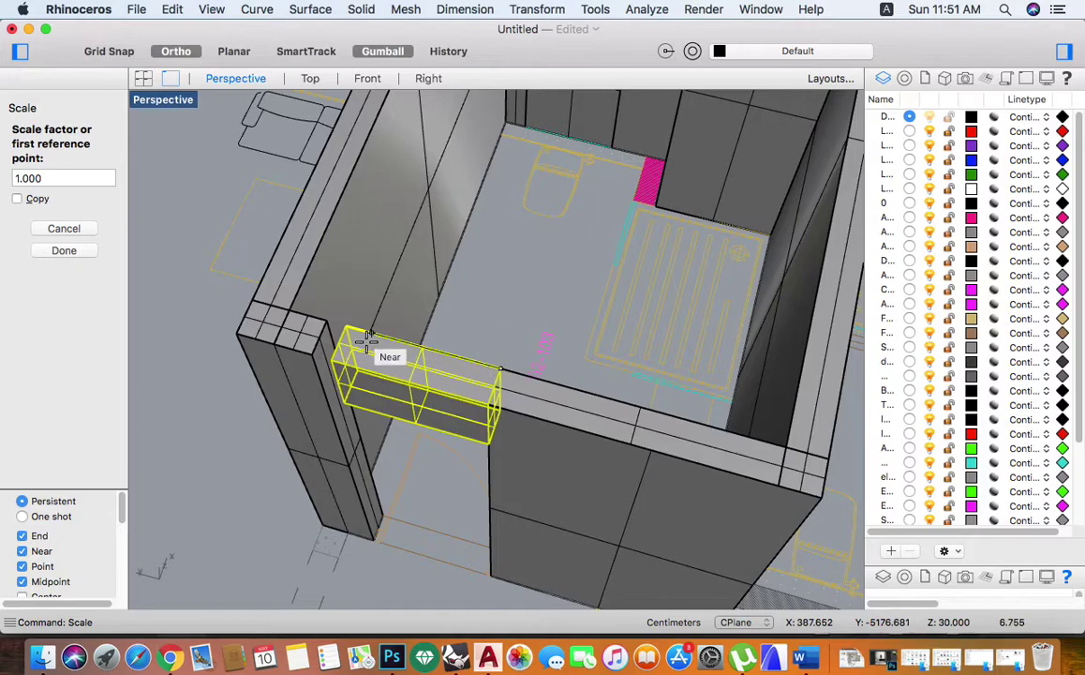
{"action": "left_click", "coordinate": [343, 335]}
{"action": "left_click", "coordinate": [321, 330]}
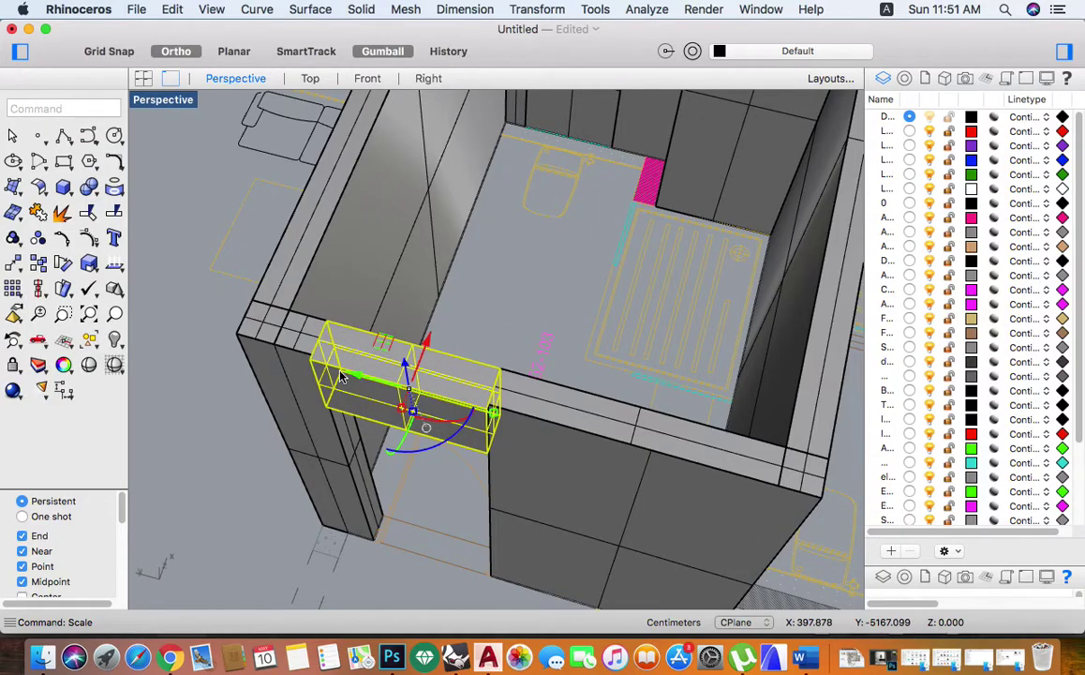
{"action": "key", "text": "super+z"}
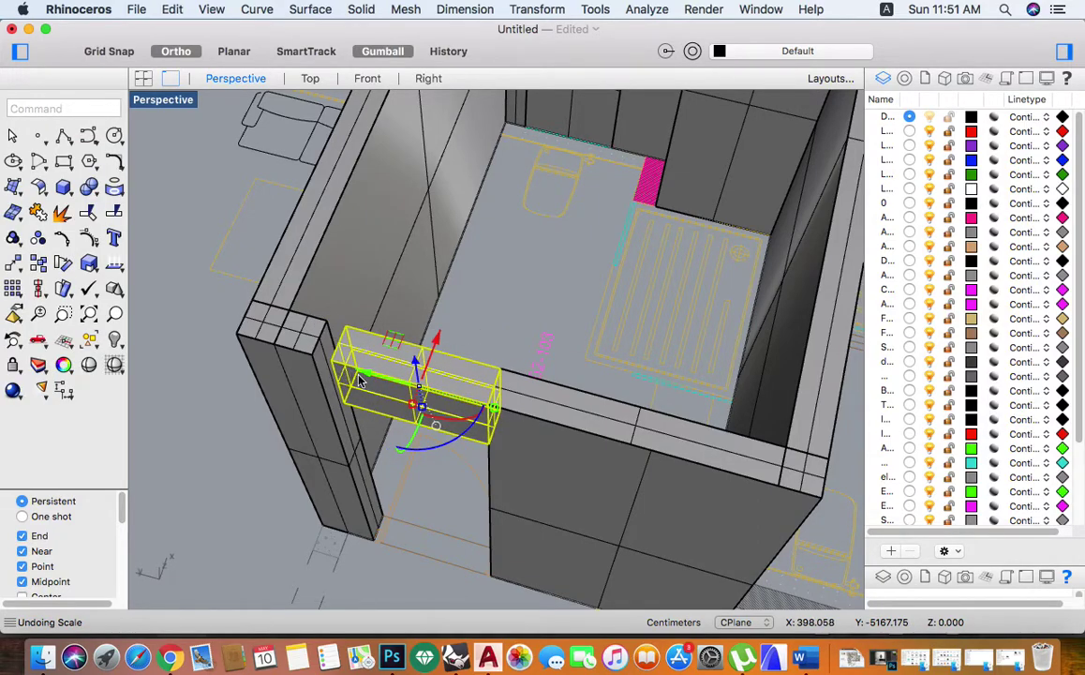
- Stretch the box one way with Scale1D toward the wall edge, cancelling a repeat scale
{"action": "type", "text": "Scale"}
{"action": "left_click", "coordinate": [82, 146]}
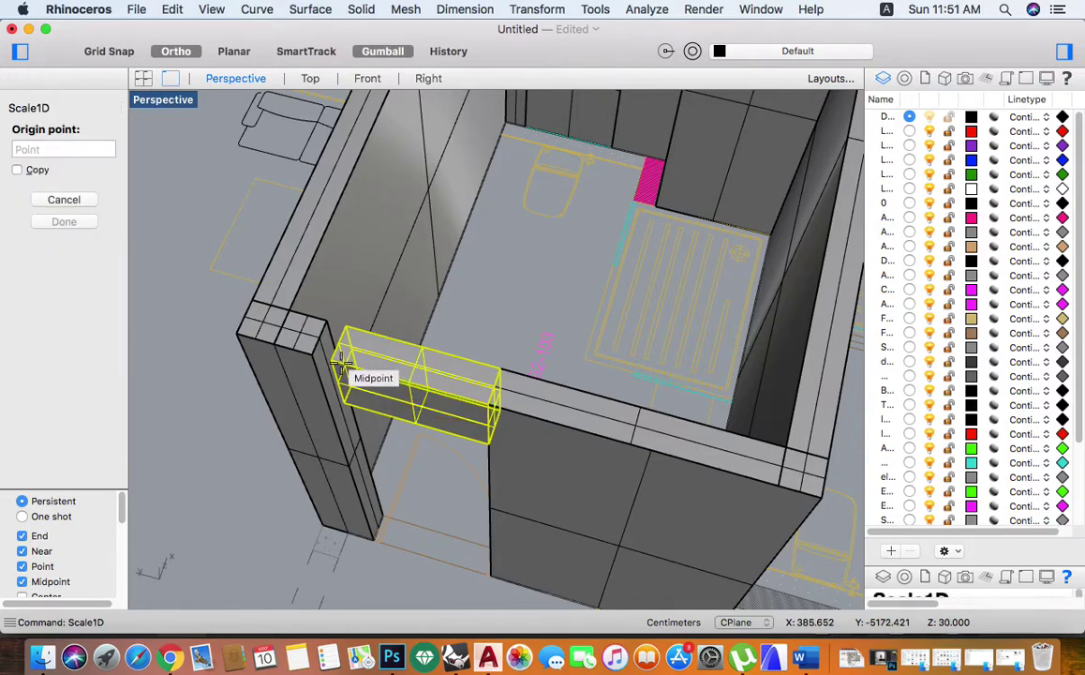
{"action": "left_click", "coordinate": [498, 363]}
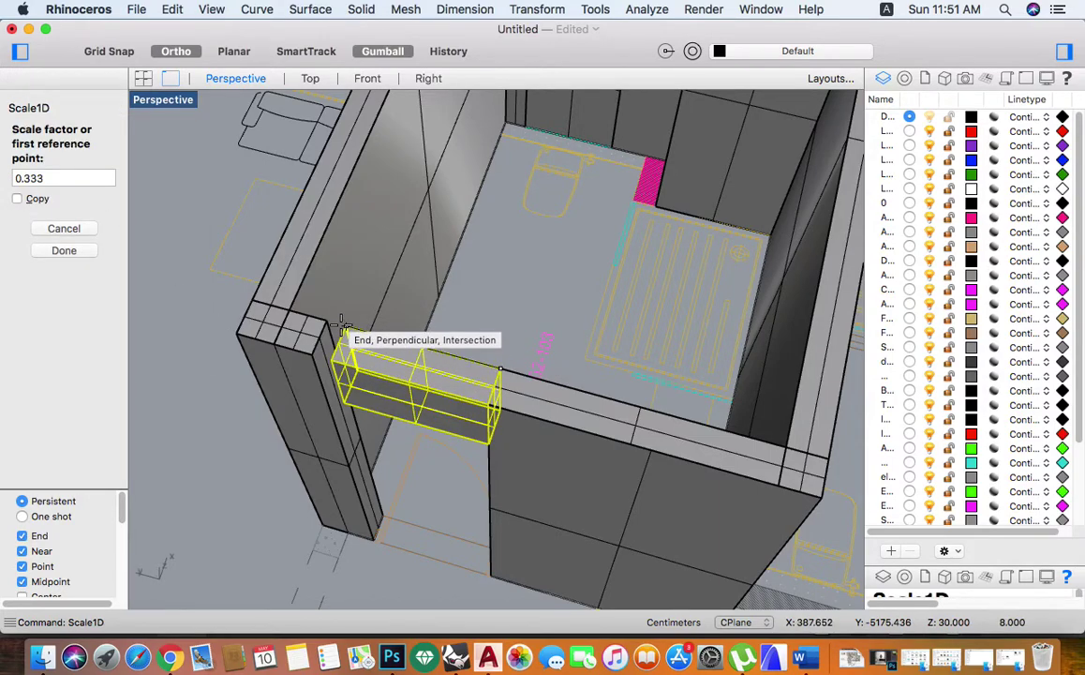
{"action": "left_click", "coordinate": [343, 327]}
{"action": "left_click", "coordinate": [343, 327]}
{"action": "scroll", "coordinate": [343, 327], "scroll_direction": "down", "scroll_amount": 5}
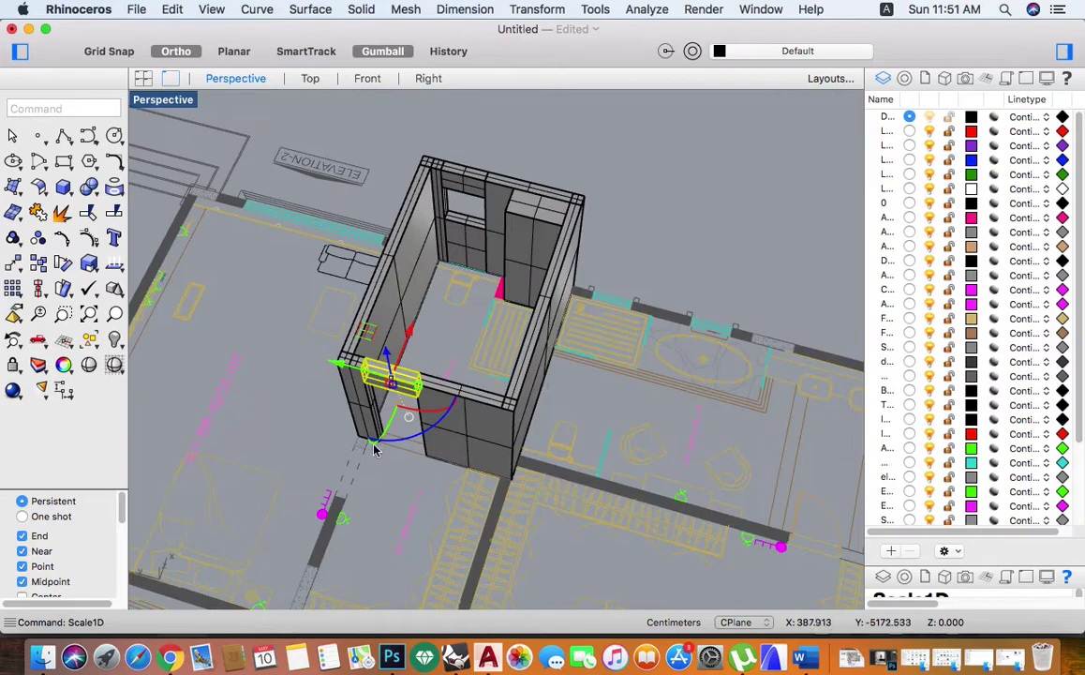
{"action": "right_click_drag", "start_coordinate": [343, 327], "coordinate": [464, 363]}
{"action": "scroll", "coordinate": [467, 352], "scroll_direction": "up", "scroll_amount": 5}
{"action": "type", "text": "sc"}
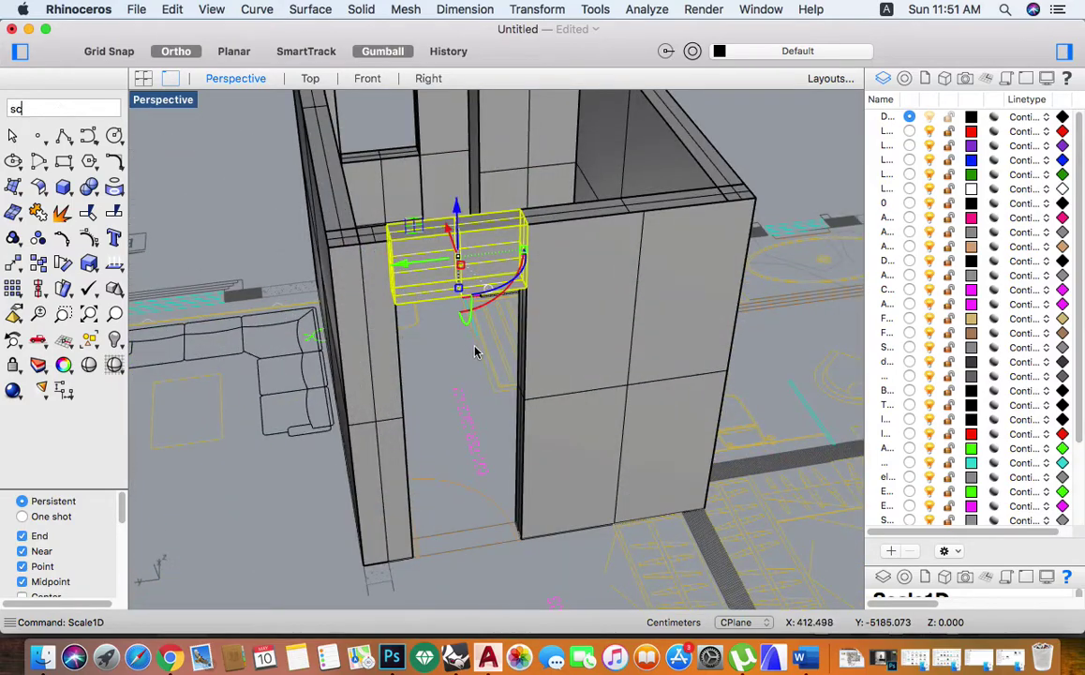
{"action": "type", "text": "ale"}
{"action": "key", "text": "Return"}
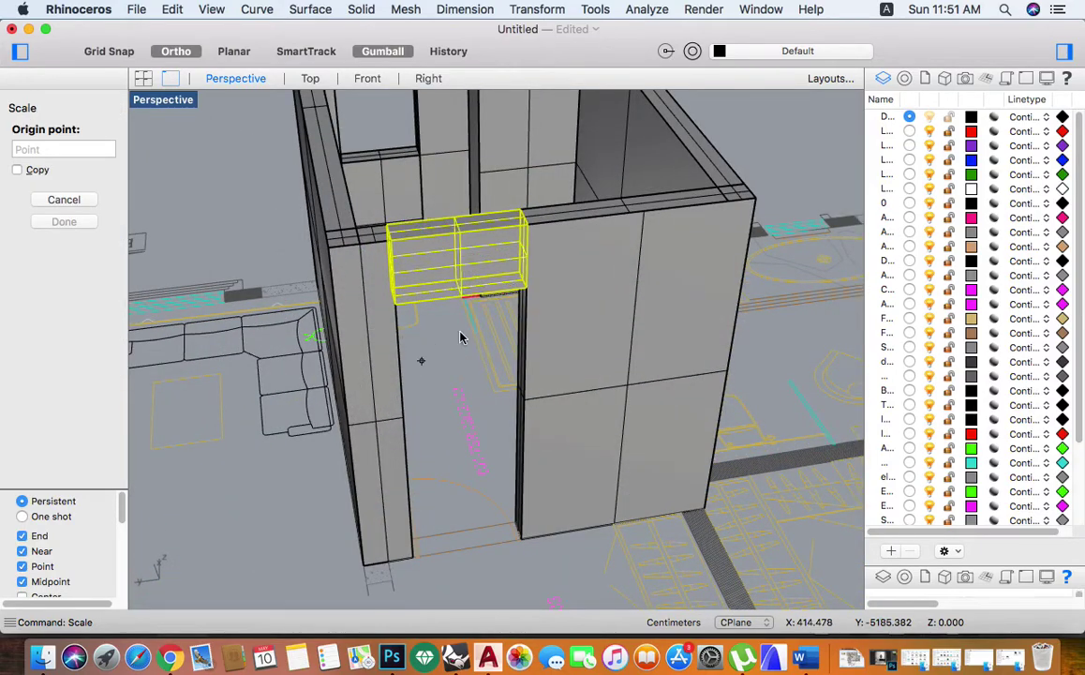
{"action": "key", "text": "Escape"}
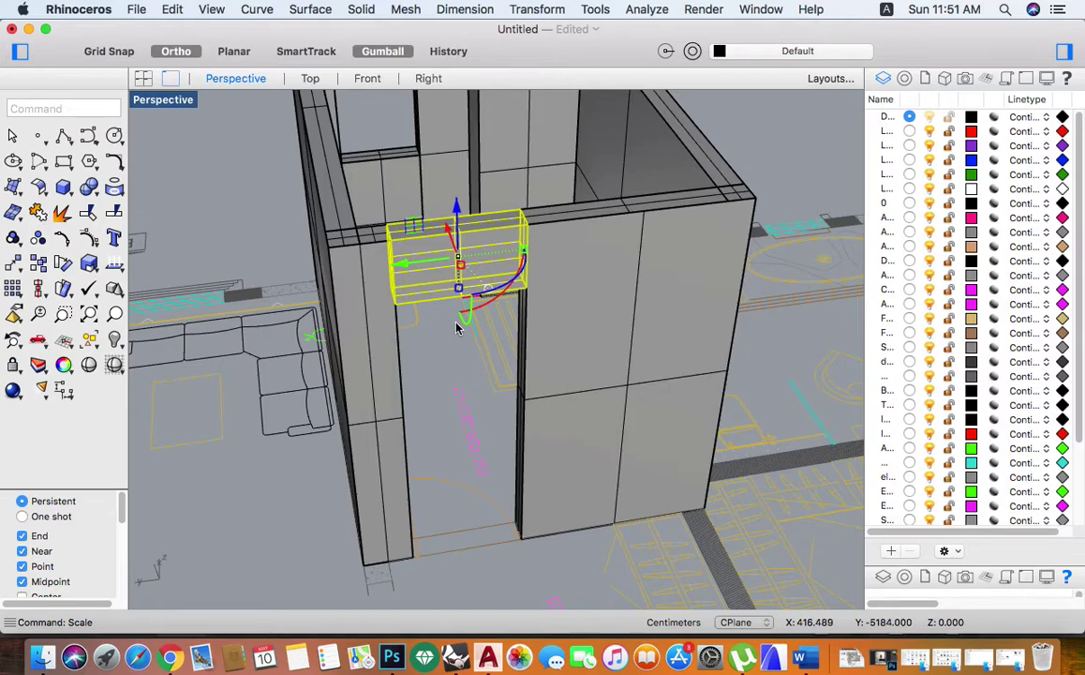
- Scale1D the box from its end so it spans the doorway to the opposite wall
{"action": "right_click_drag", "start_coordinate": [439, 324], "coordinate": [443, 345]}
{"action": "type", "text": "s"}
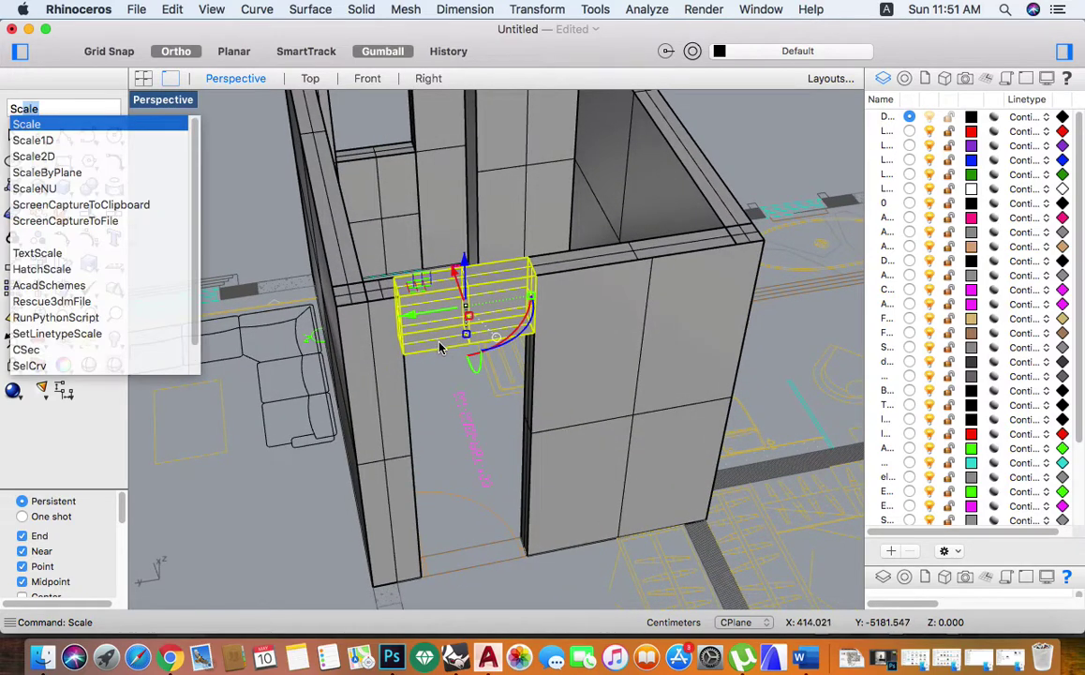
{"action": "left_click", "coordinate": [52, 141]}
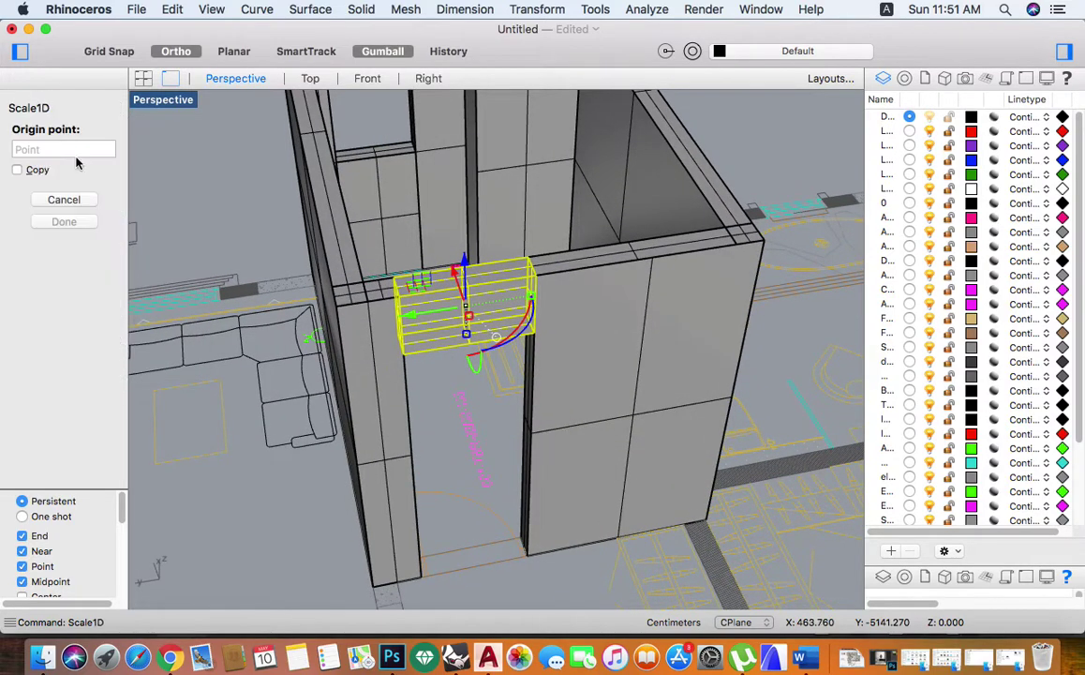
{"action": "left_click", "coordinate": [534, 277]}
{"action": "right_click_drag", "start_coordinate": [538, 350], "coordinate": [430, 413]}
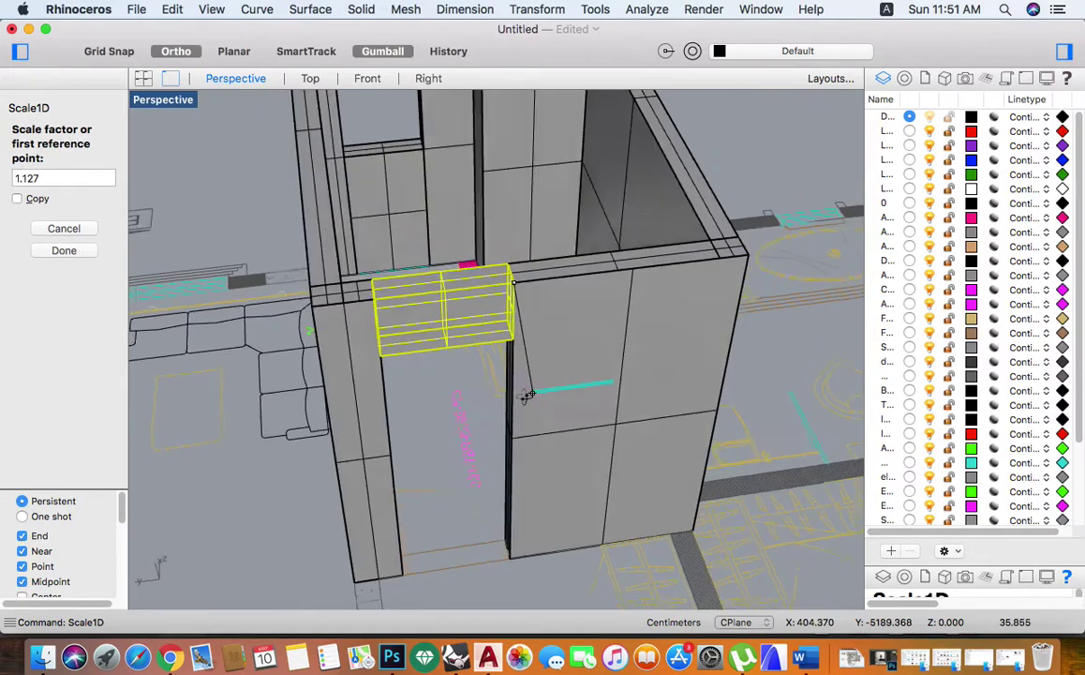
{"action": "left_click", "coordinate": [323, 380]}
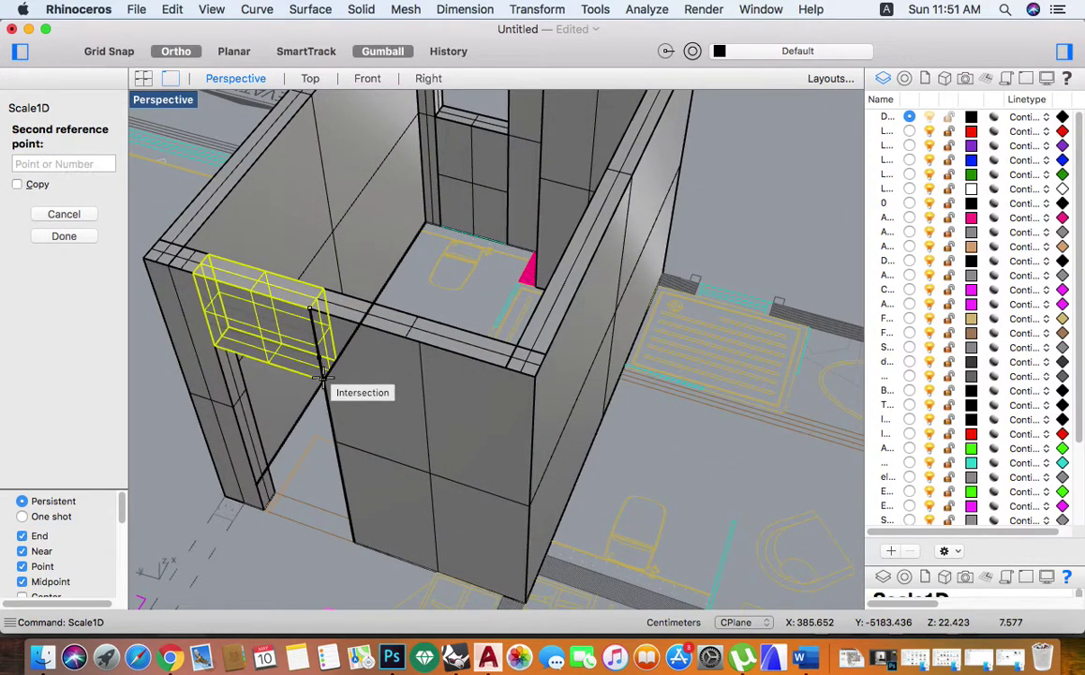
{"action": "left_click", "coordinate": [324, 379]}
- Orbit to an oblique room overview, then bring up the 3D Warehouse bathroom collection in Chrome
{"action": "right_click_drag", "start_coordinate": [352, 442], "coordinate": [424, 450]}
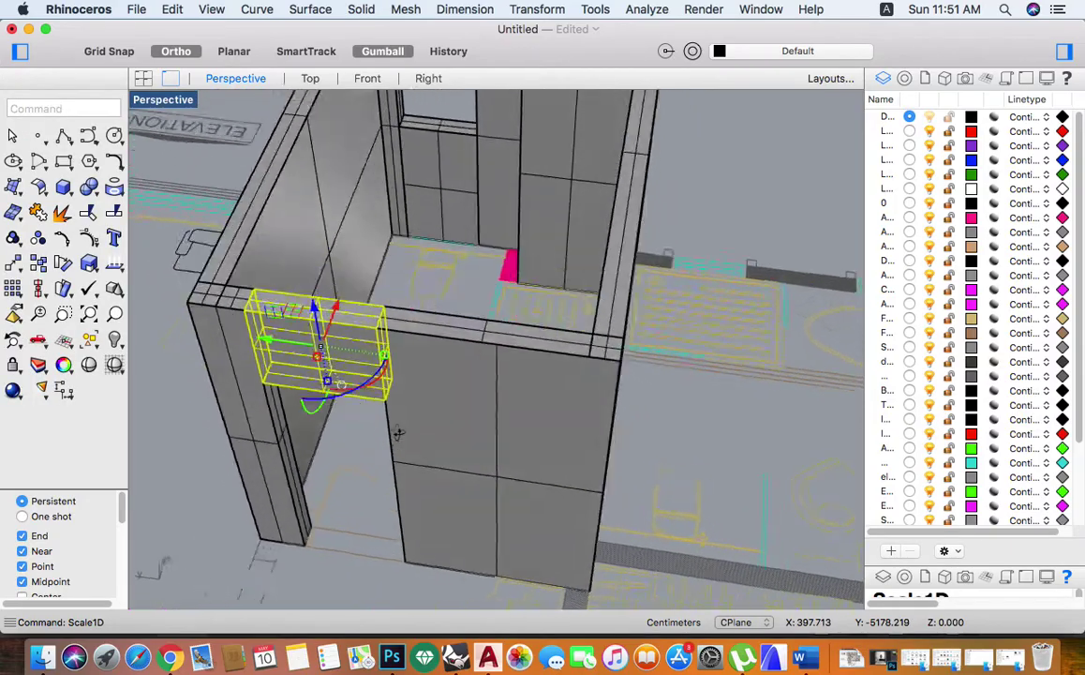
{"action": "scroll", "coordinate": [425, 450], "scroll_direction": "up", "scroll_amount": 5}
{"action": "mouse_move", "coordinate": [460, 341]}
{"action": "right_mouse_down"}
{"action": "mouse_move", "coordinate": [426, 383]}
{"action": "mouse_move", "coordinate": [462, 312]}
{"action": "mouse_move", "coordinate": [539, 373]}
{"action": "mouse_move", "coordinate": [531, 387]}
{"action": "mouse_move", "coordinate": [492, 375]}
{"action": "mouse_move", "coordinate": [571, 427]}
{"action": "mouse_move", "coordinate": [556, 391]}
{"action": "mouse_move", "coordinate": [539, 391]}
{"action": "right_mouse_up"}
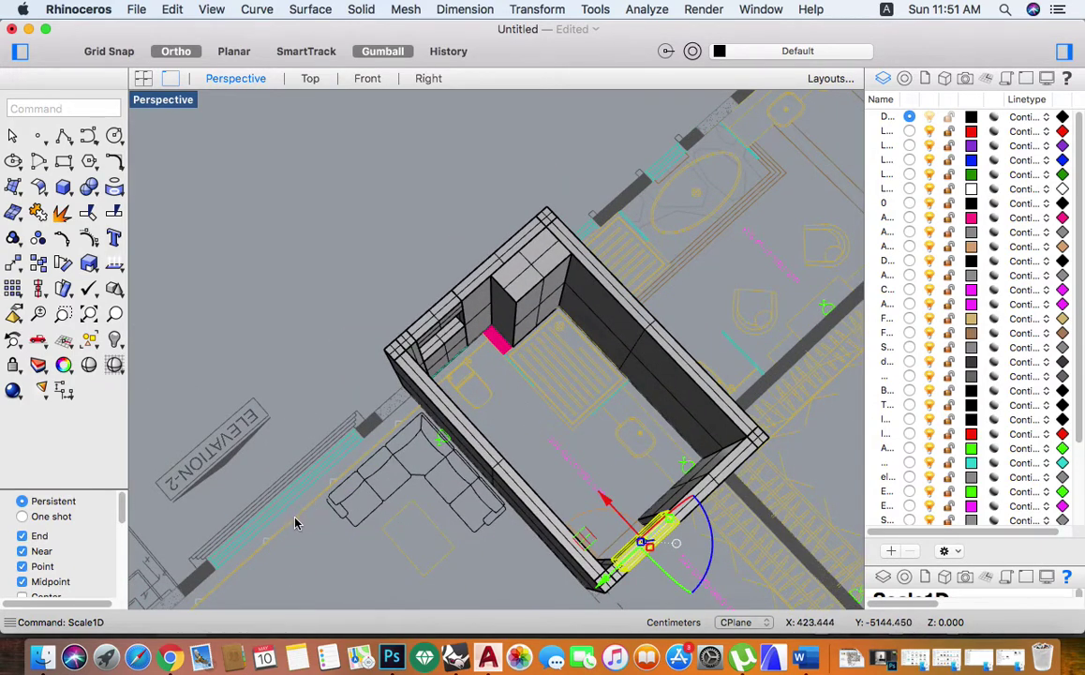
{"action": "right_click_drag", "start_coordinate": [356, 497], "coordinate": [303, 448]}
{"action": "left_click", "coordinate": [169, 657]}
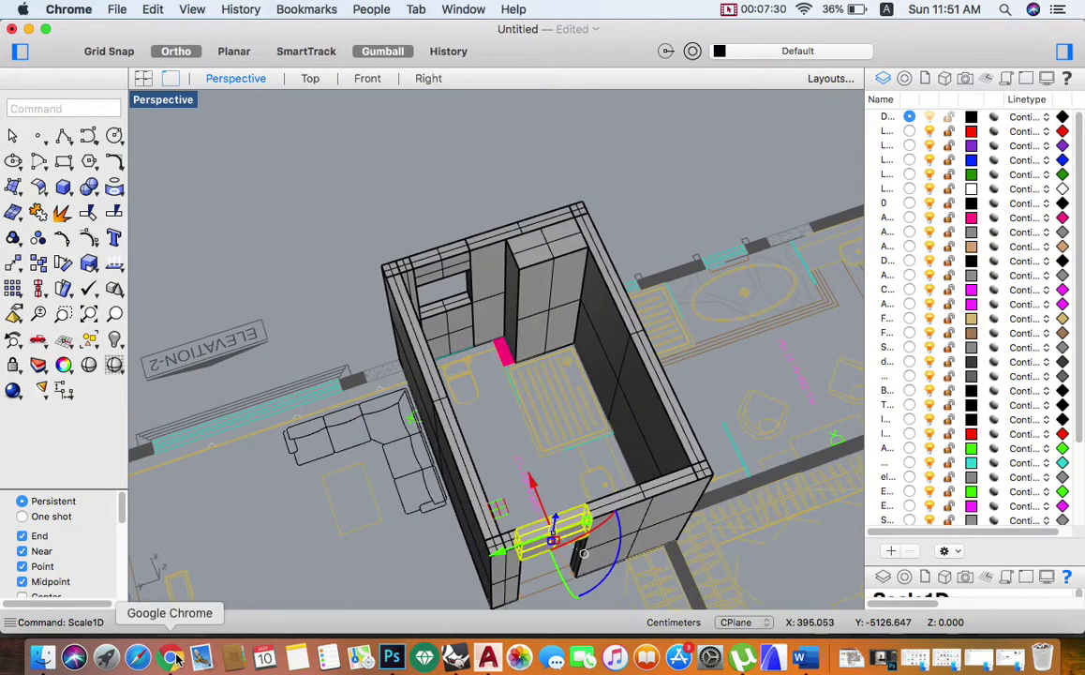
{"action": "left_click", "coordinate": [262, 97]}
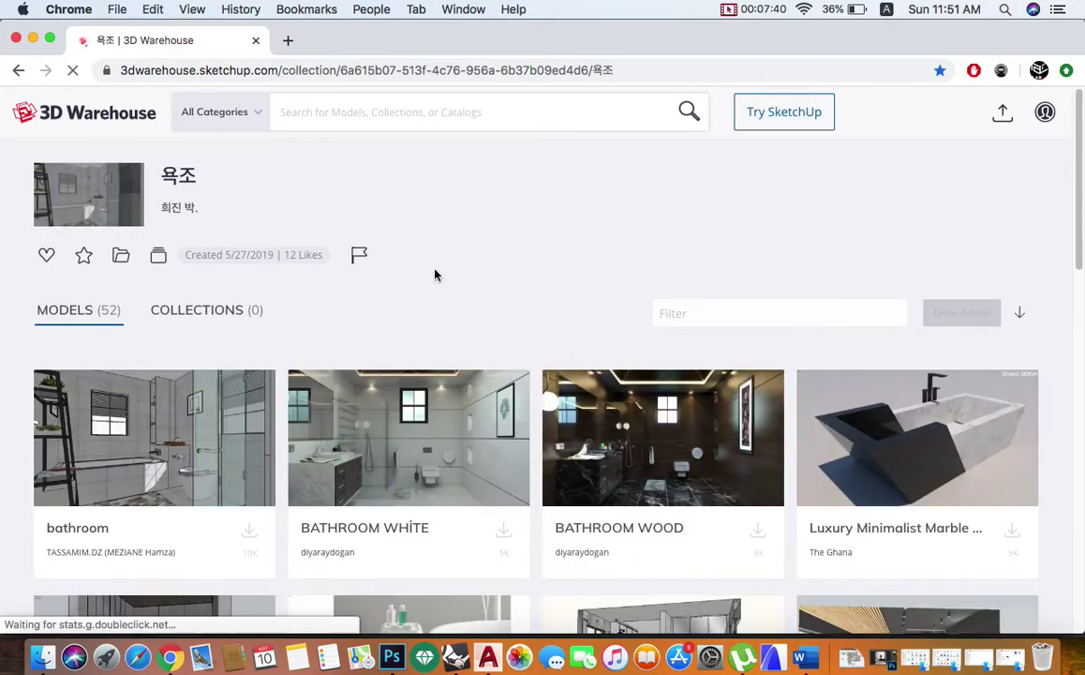
- Download the pendant-lamp washbasin model from the collection as a SketchUp 2017 model
{"action": "scroll", "coordinate": [580, 347], "scroll_direction": "down", "scroll_amount": 1}
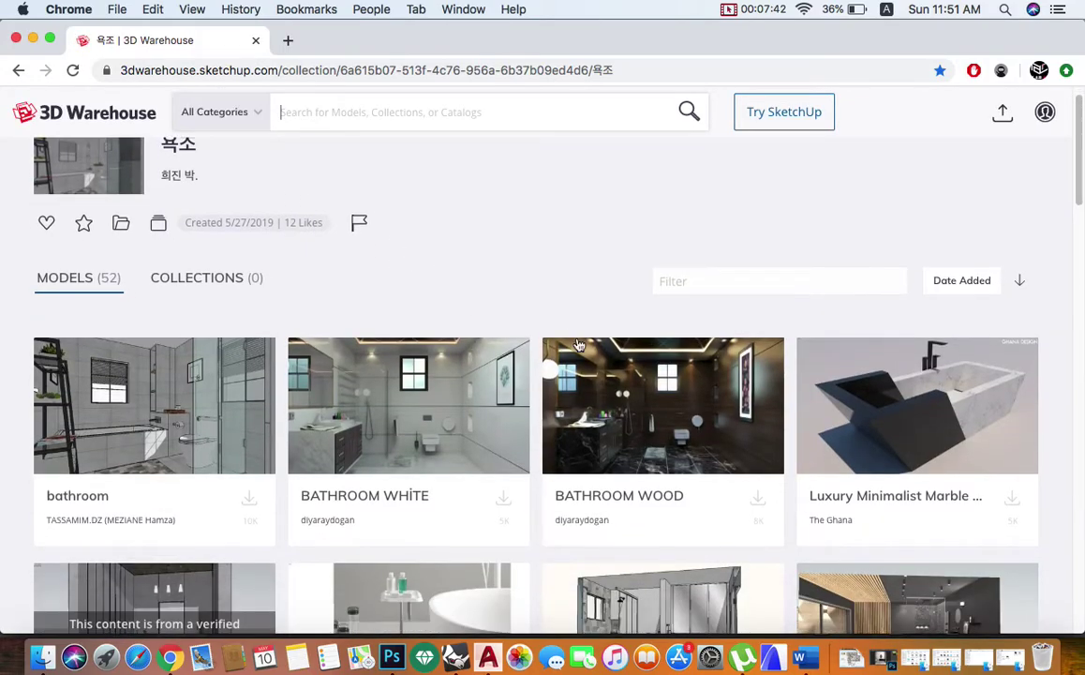
{"action": "scroll", "coordinate": [580, 347], "scroll_direction": "down", "scroll_amount": 1}
{"action": "scroll", "coordinate": [562, 352], "scroll_direction": "down", "scroll_amount": 5}
{"action": "scroll", "coordinate": [557, 348], "scroll_direction": "down", "scroll_amount": 5}
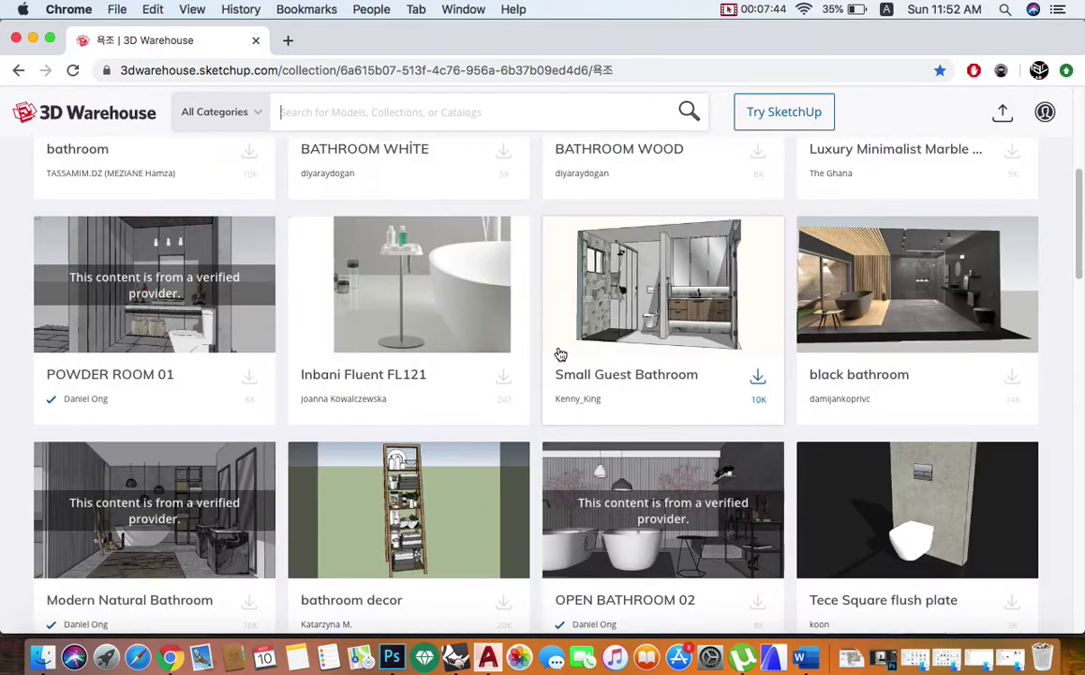
{"action": "scroll", "coordinate": [553, 346], "scroll_direction": "down", "scroll_amount": 3}
{"action": "scroll", "coordinate": [551, 342], "scroll_direction": "down", "scroll_amount": 3}
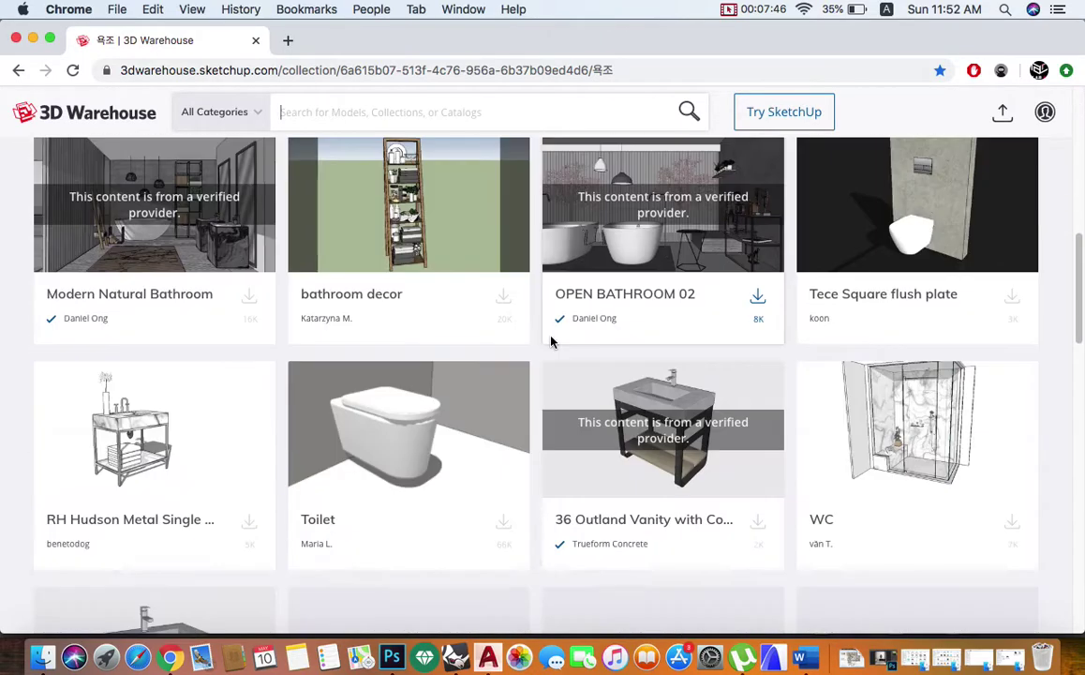
{"action": "scroll", "coordinate": [551, 342], "scroll_direction": "down", "scroll_amount": 3}
{"action": "scroll", "coordinate": [543, 343], "scroll_direction": "down", "scroll_amount": 2}
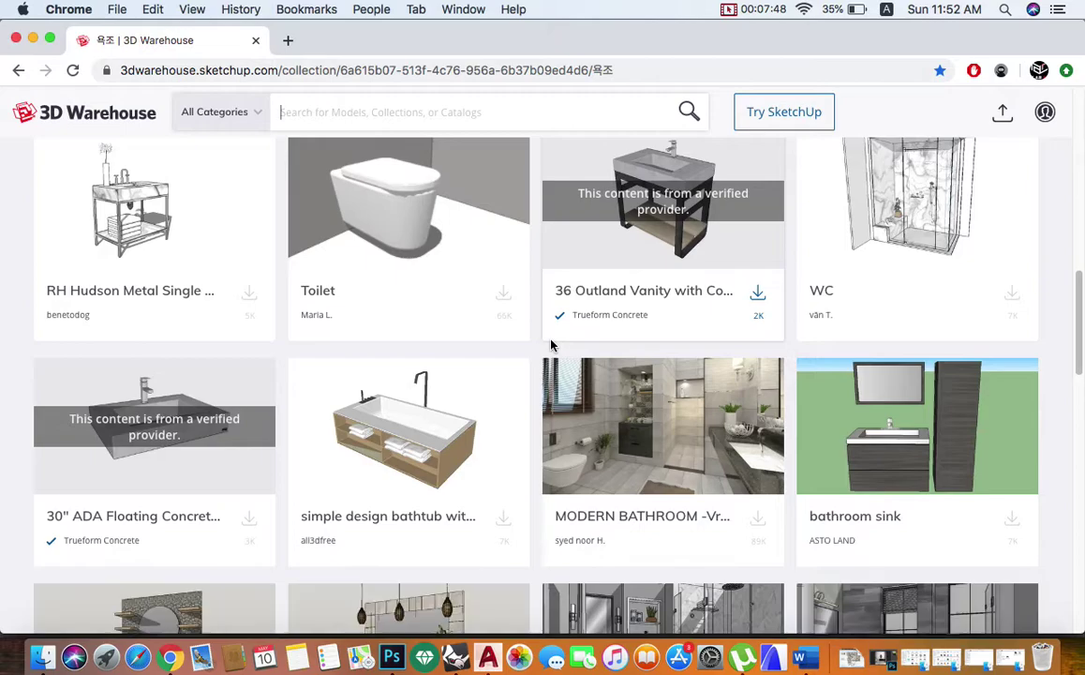
{"action": "scroll", "coordinate": [539, 343], "scroll_direction": "down", "scroll_amount": 1}
{"action": "scroll", "coordinate": [537, 344], "scroll_direction": "down", "scroll_amount": 2}
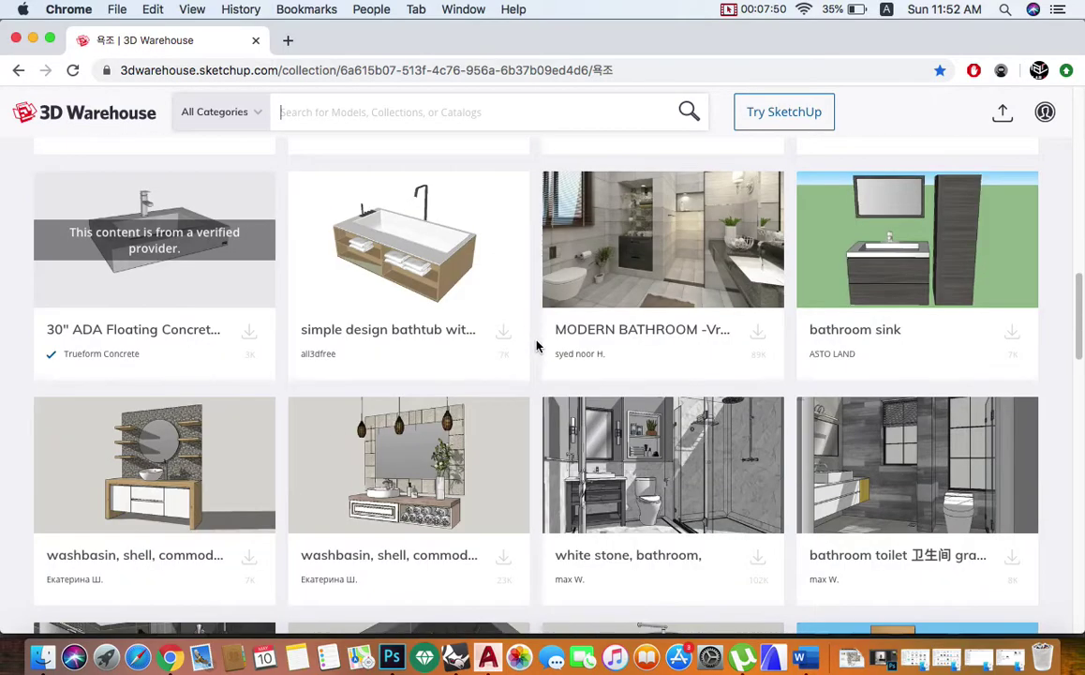
{"action": "scroll", "coordinate": [468, 380], "scroll_direction": "down", "scroll_amount": 2}
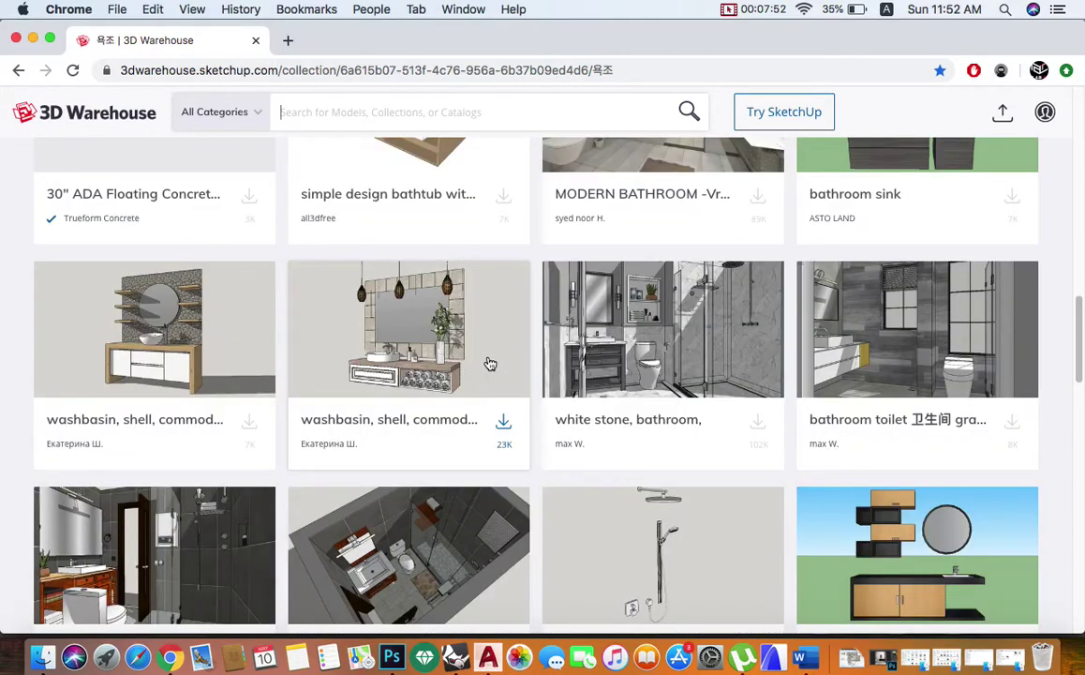
{"action": "left_click", "coordinate": [503, 425]}
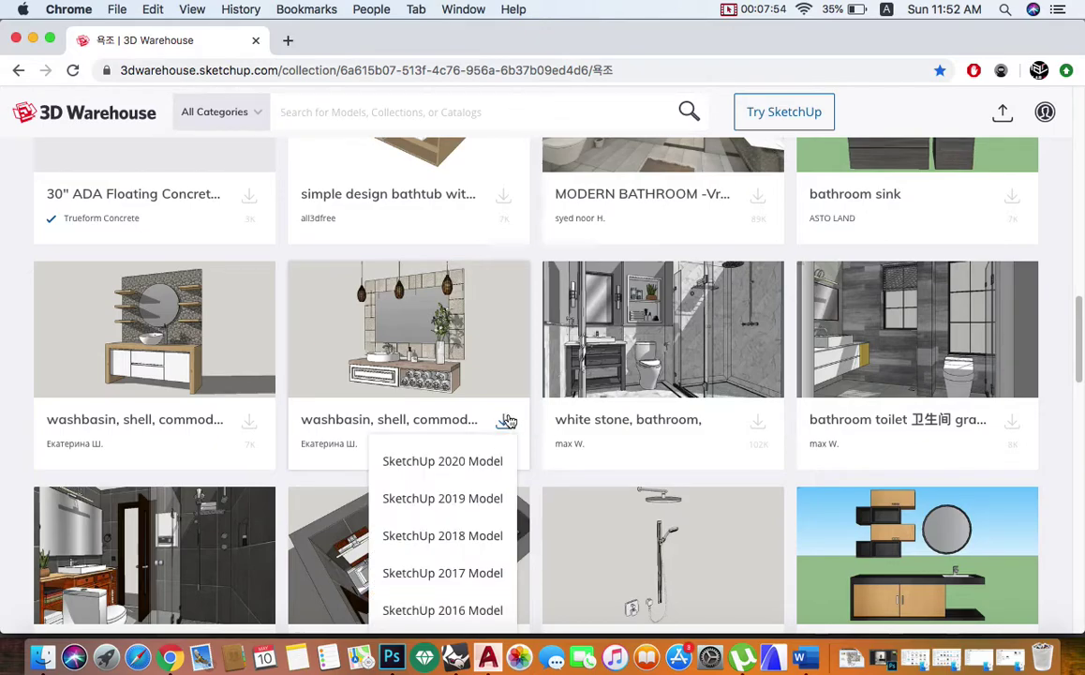
{"action": "left_click", "coordinate": [483, 573]}
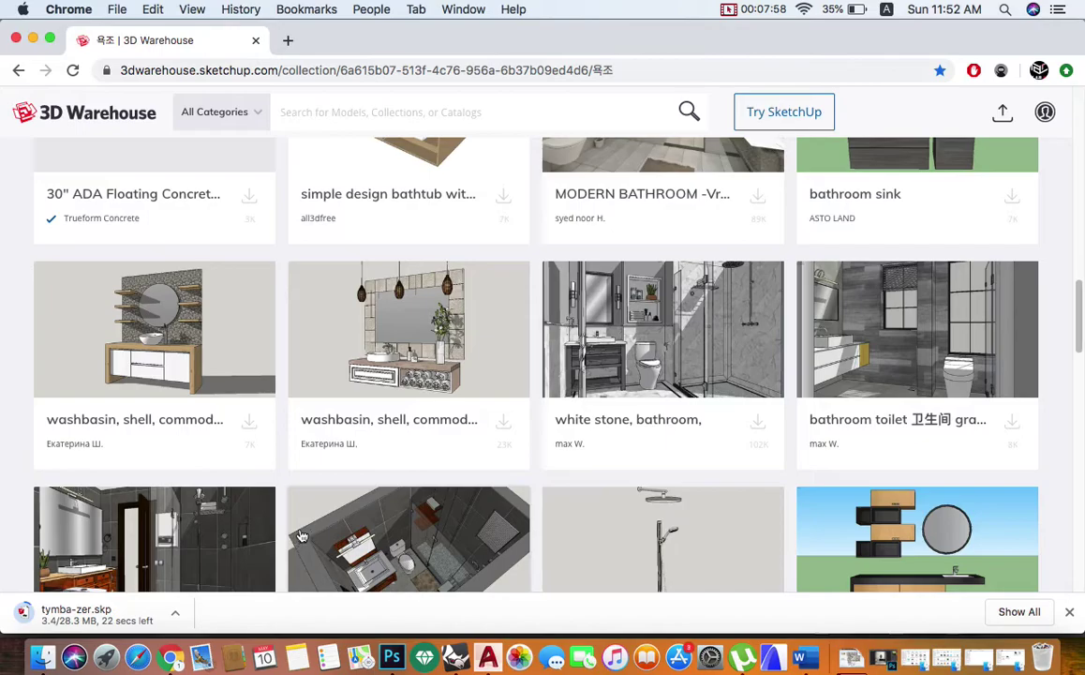
- Download the WC shower enclosure model as SketchUp 2017 (7.skp)
{"action": "scroll", "coordinate": [379, 435], "scroll_direction": "up", "scroll_amount": 5}
{"action": "scroll", "coordinate": [377, 434], "scroll_direction": "up", "scroll_amount": 3}
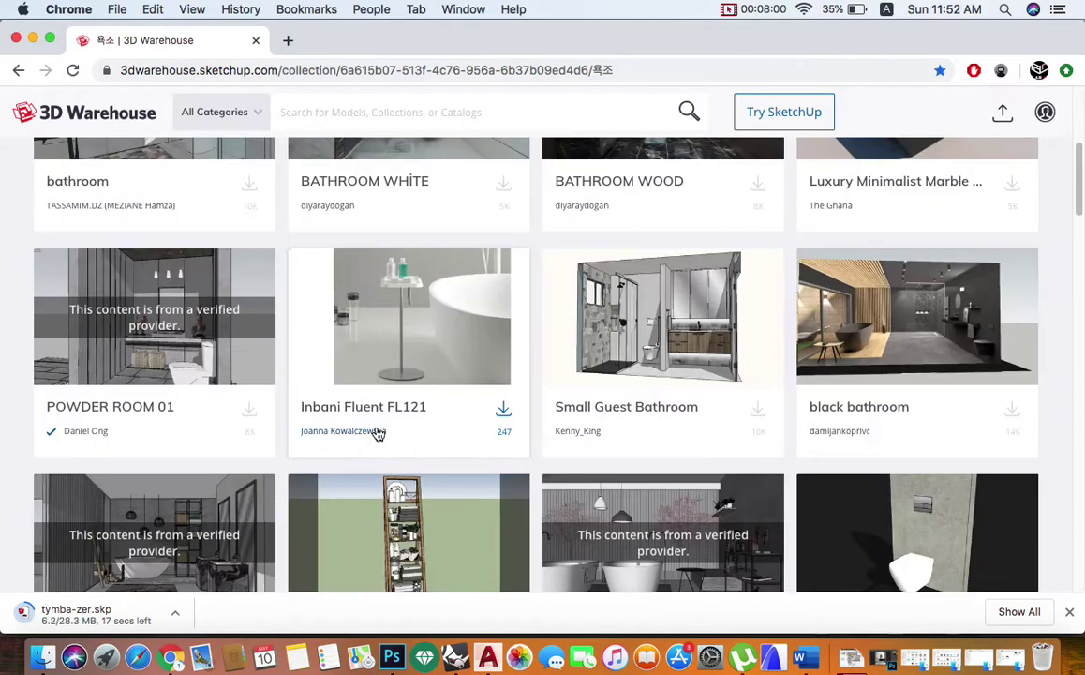
{"action": "scroll", "coordinate": [378, 434], "scroll_direction": "up", "scroll_amount": 4}
{"action": "scroll", "coordinate": [371, 431], "scroll_direction": "up", "scroll_amount": 1}
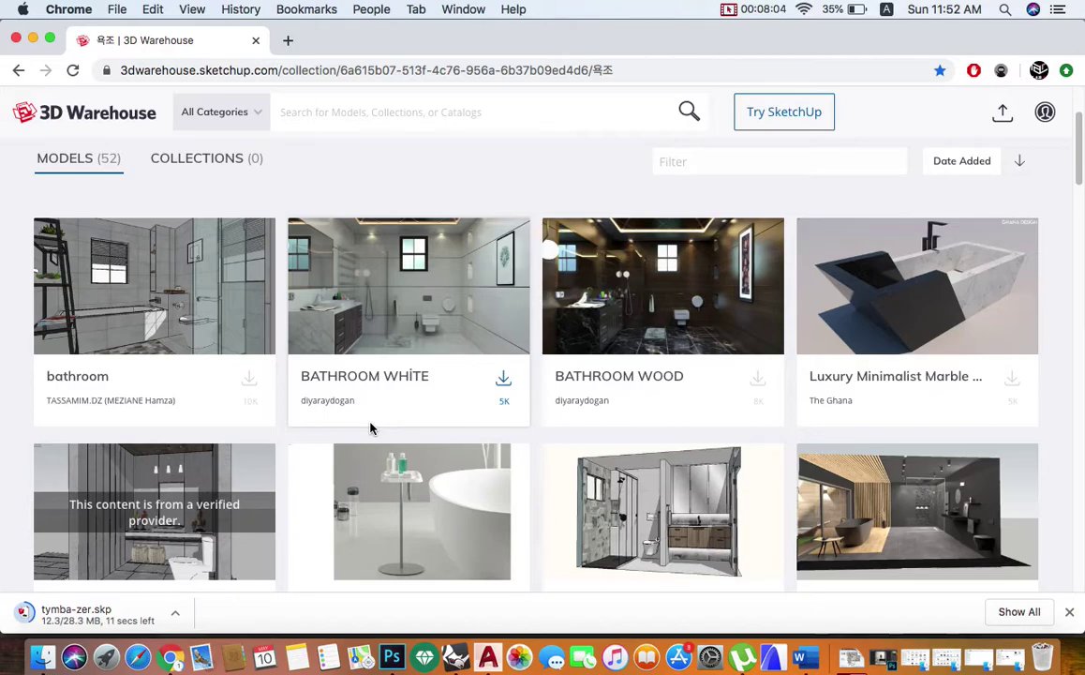
{"action": "scroll", "coordinate": [370, 429], "scroll_direction": "down", "scroll_amount": 2}
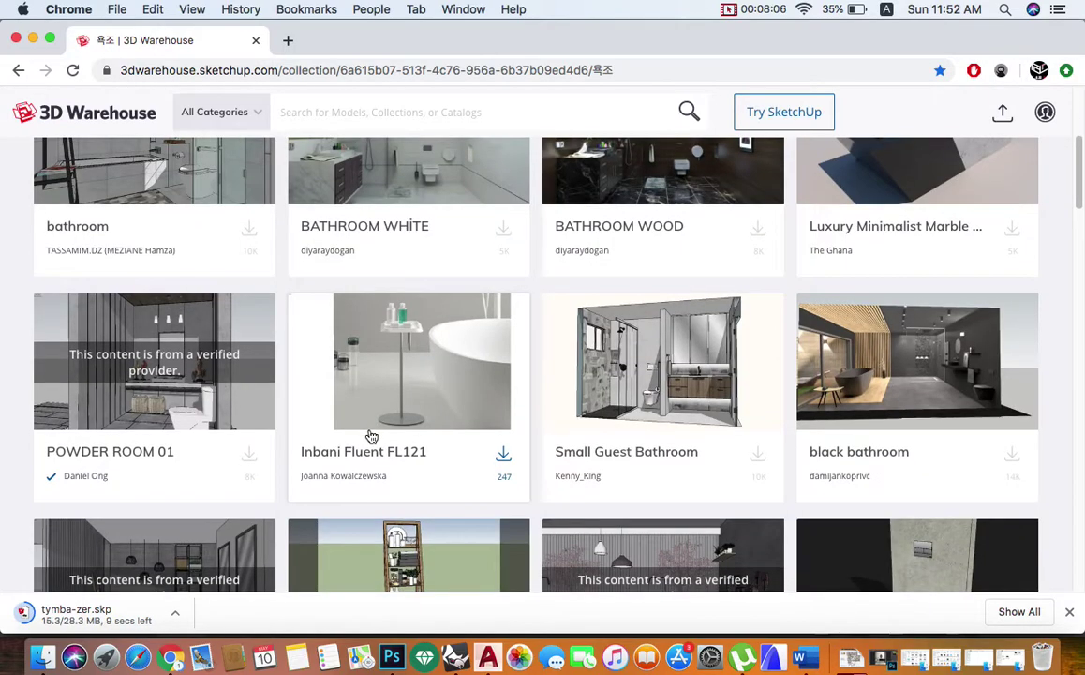
{"action": "scroll", "coordinate": [371, 436], "scroll_direction": "down", "scroll_amount": 4}
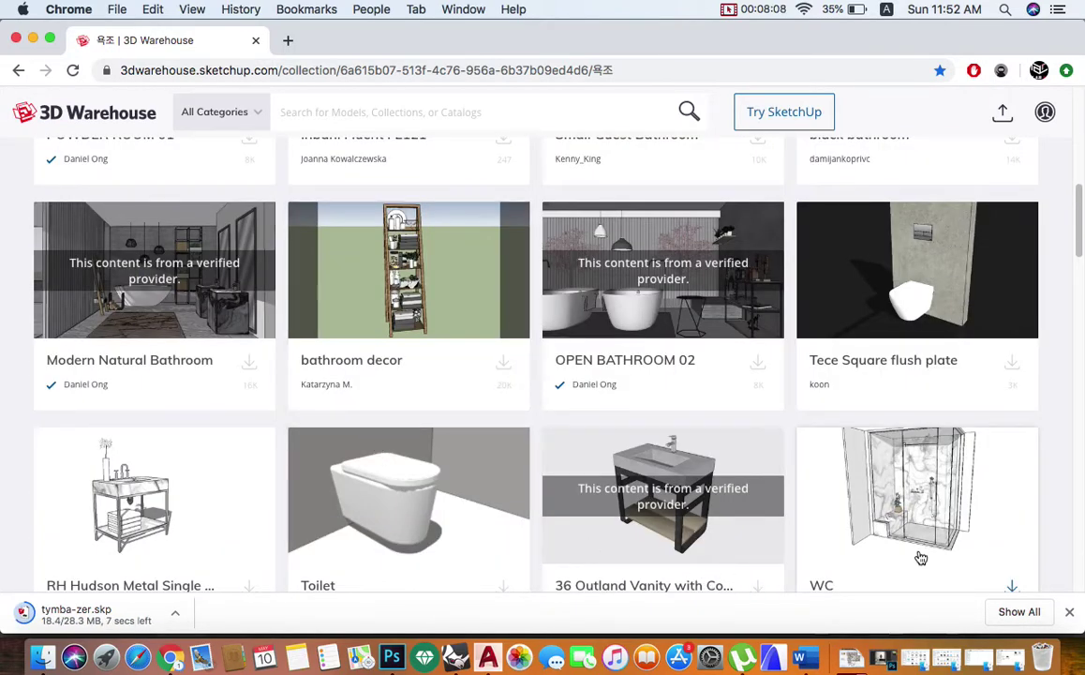
{"action": "scroll", "coordinate": [920, 561], "scroll_direction": "down", "scroll_amount": 2}
{"action": "left_click", "coordinate": [1013, 449]}
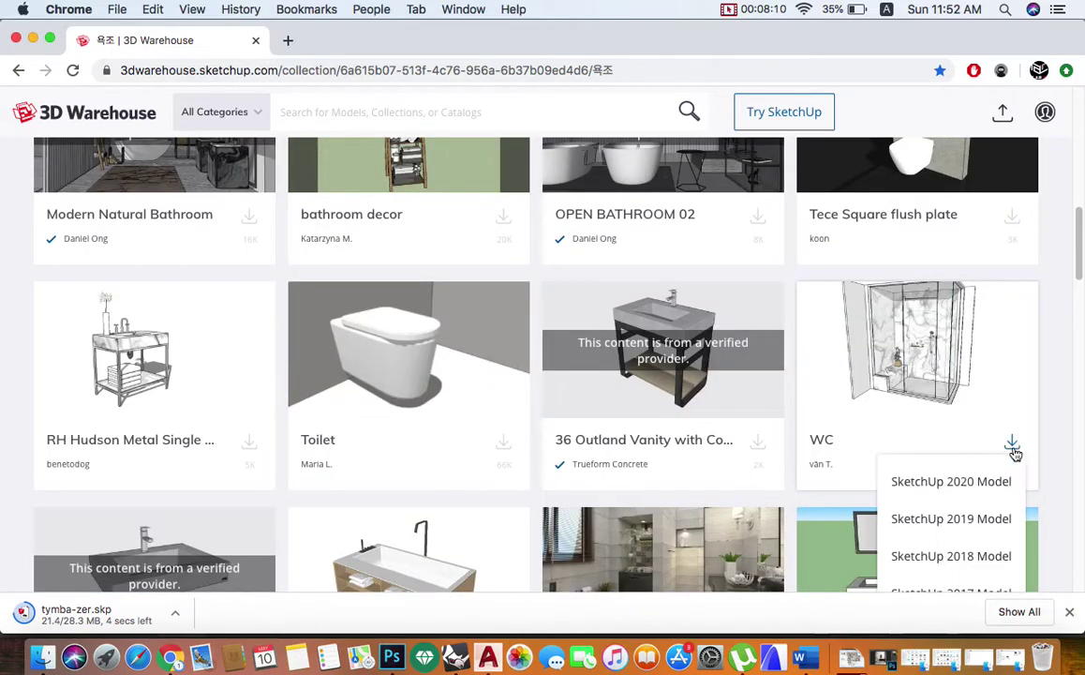
{"action": "scroll", "coordinate": [942, 375], "scroll_direction": "down", "scroll_amount": 2}
{"action": "left_click", "coordinate": [1013, 312]}
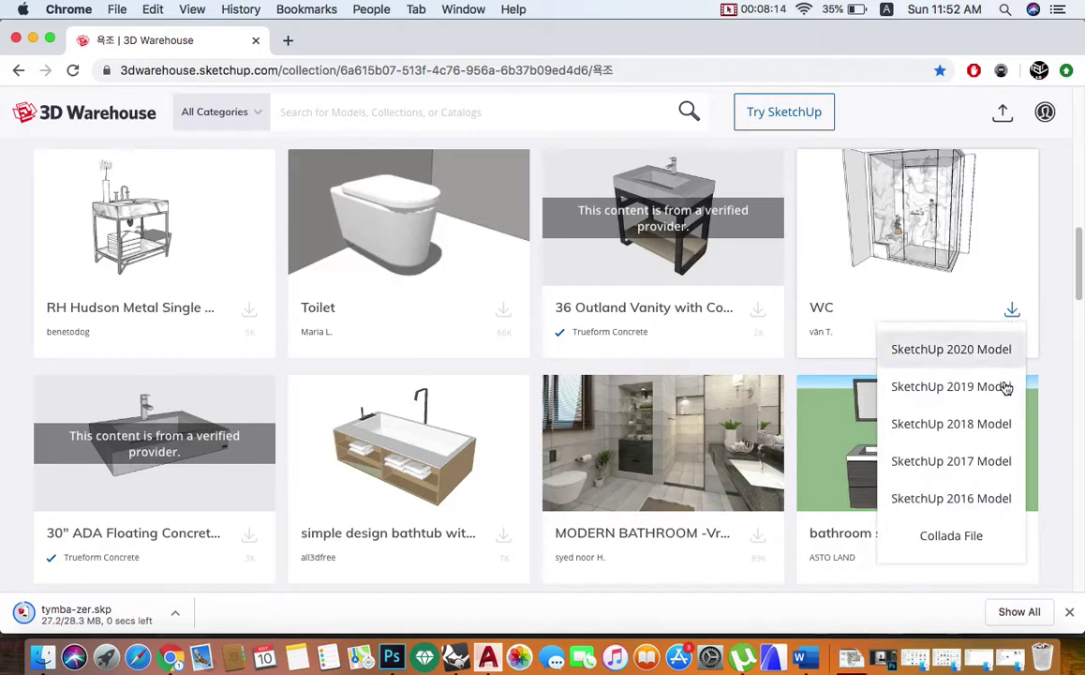
{"action": "left_click", "coordinate": [957, 469]}
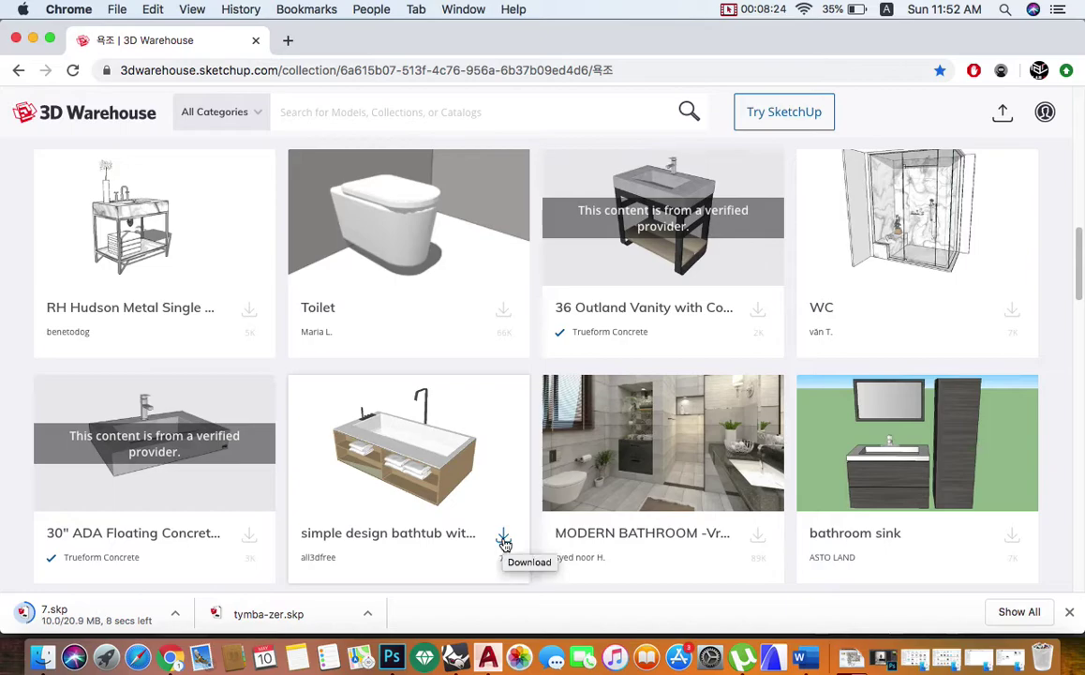
- Review the collection page and minimize Chrome to return to Rhino
{"action": "scroll", "coordinate": [478, 506], "scroll_direction": "up", "scroll_amount": 5}
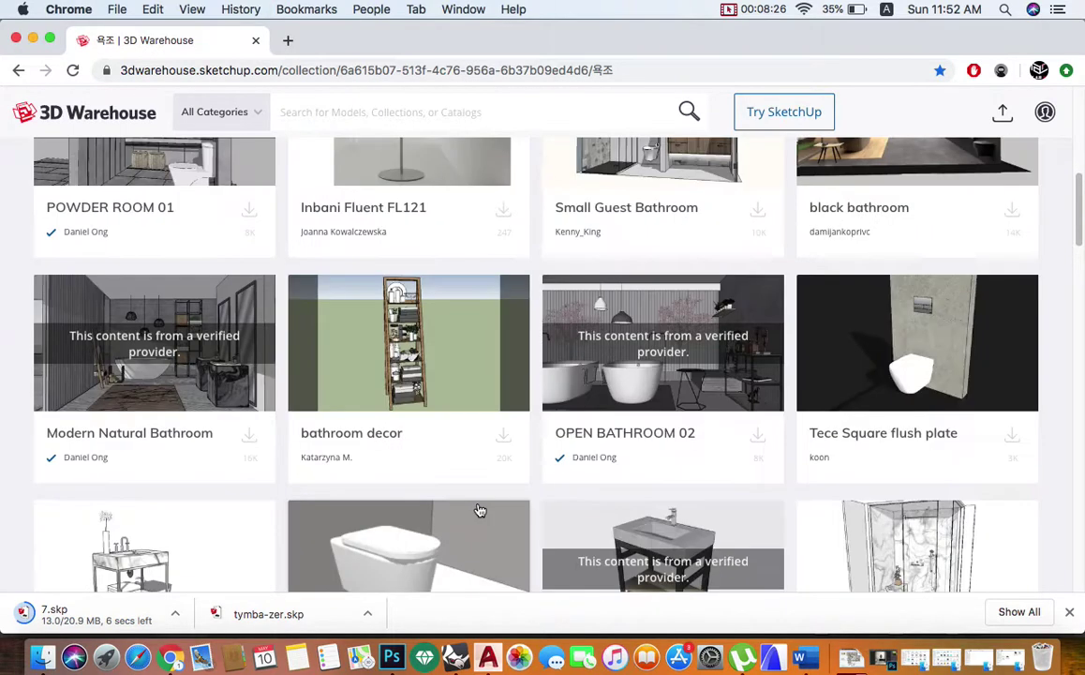
{"action": "scroll", "coordinate": [478, 509], "scroll_direction": "up", "scroll_amount": 4}
{"action": "scroll", "coordinate": [478, 509], "scroll_direction": "up", "scroll_amount": 3}
{"action": "scroll", "coordinate": [478, 509], "scroll_direction": "down", "scroll_amount": 3}
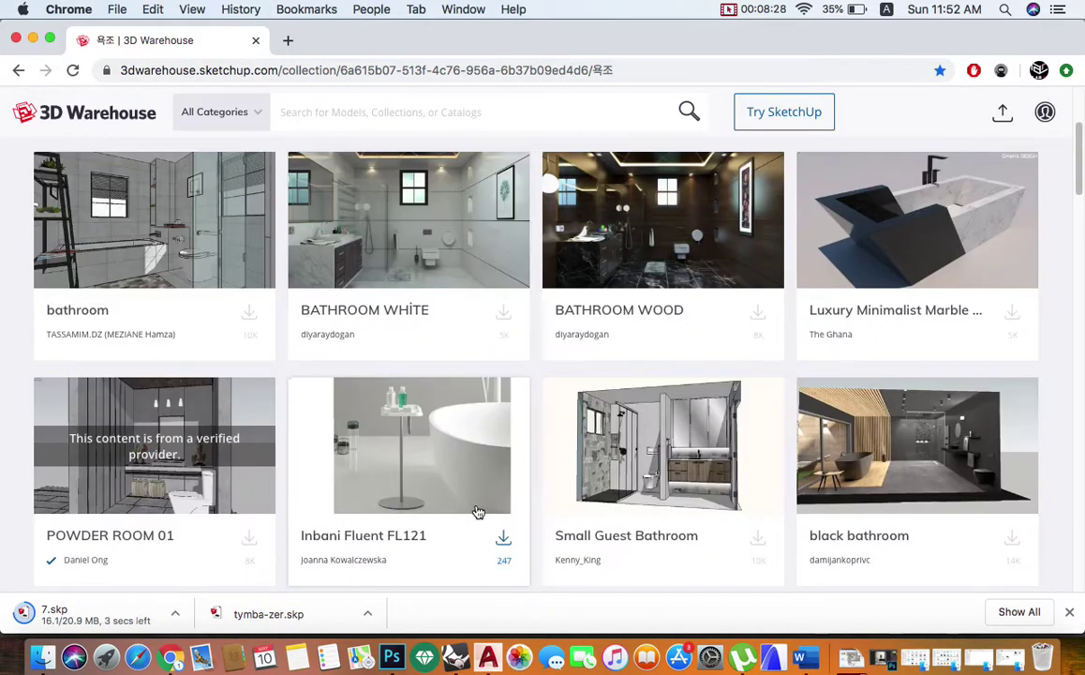
{"action": "left_click", "coordinate": [35, 40]}
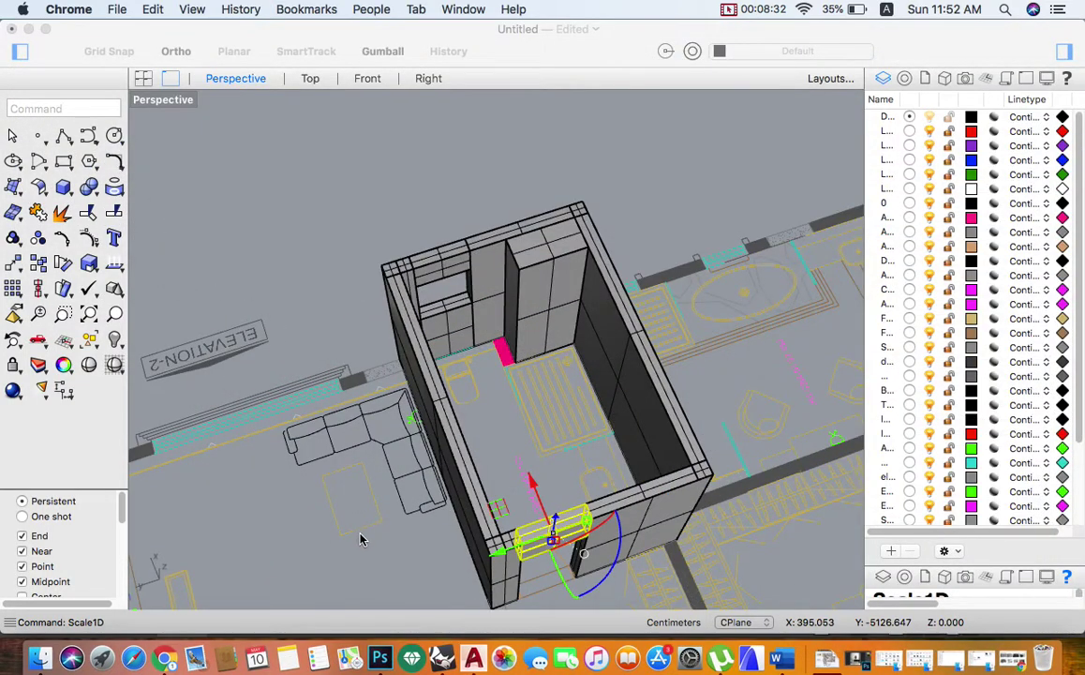
- Import tymba-zer.skp from the Desktop as meshes with weld angle 22.5 and embedded textures
{"action": "left_click", "coordinate": [136, 9]}
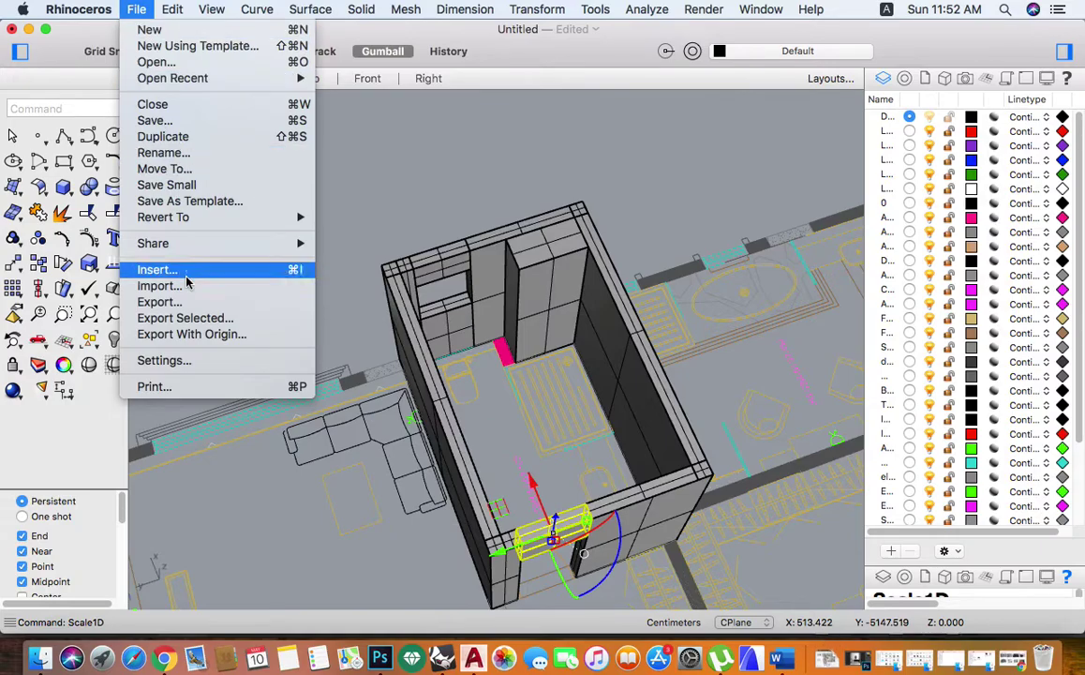
{"action": "left_click", "coordinate": [186, 286]}
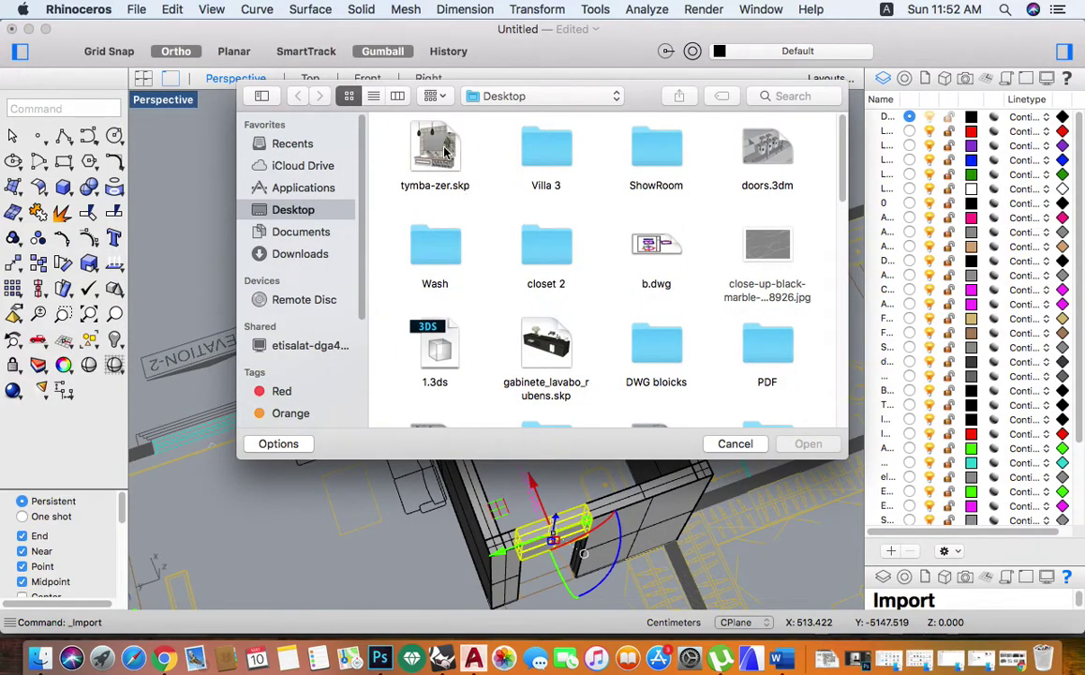
{"action": "double_click", "coordinate": [445, 150]}
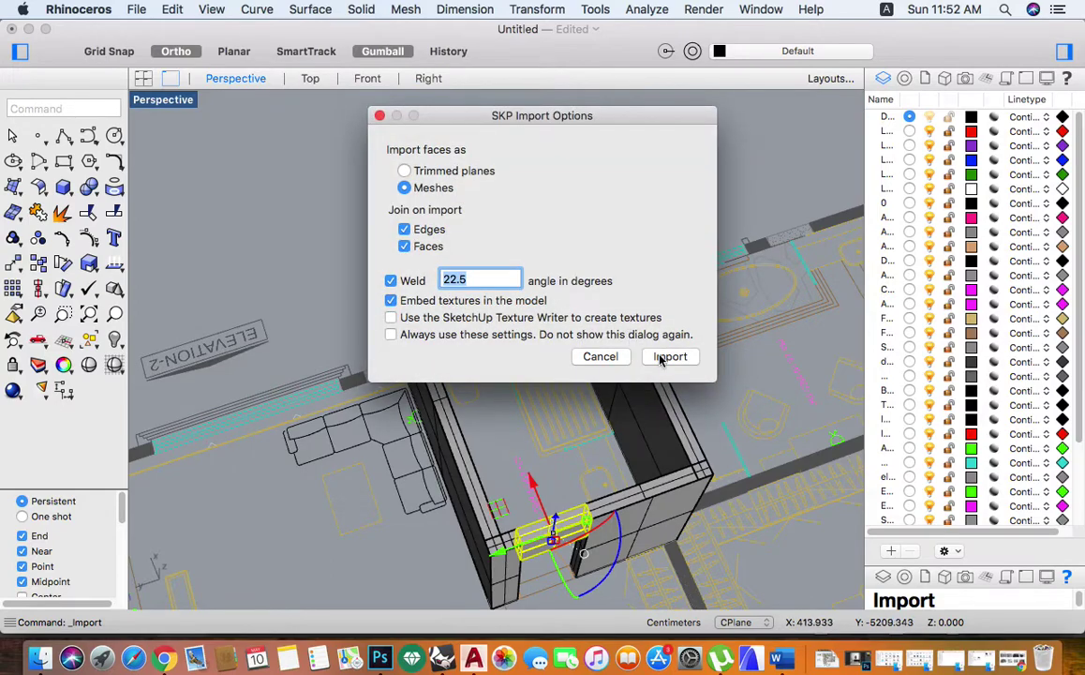
{"action": "left_click", "coordinate": [661, 359]}
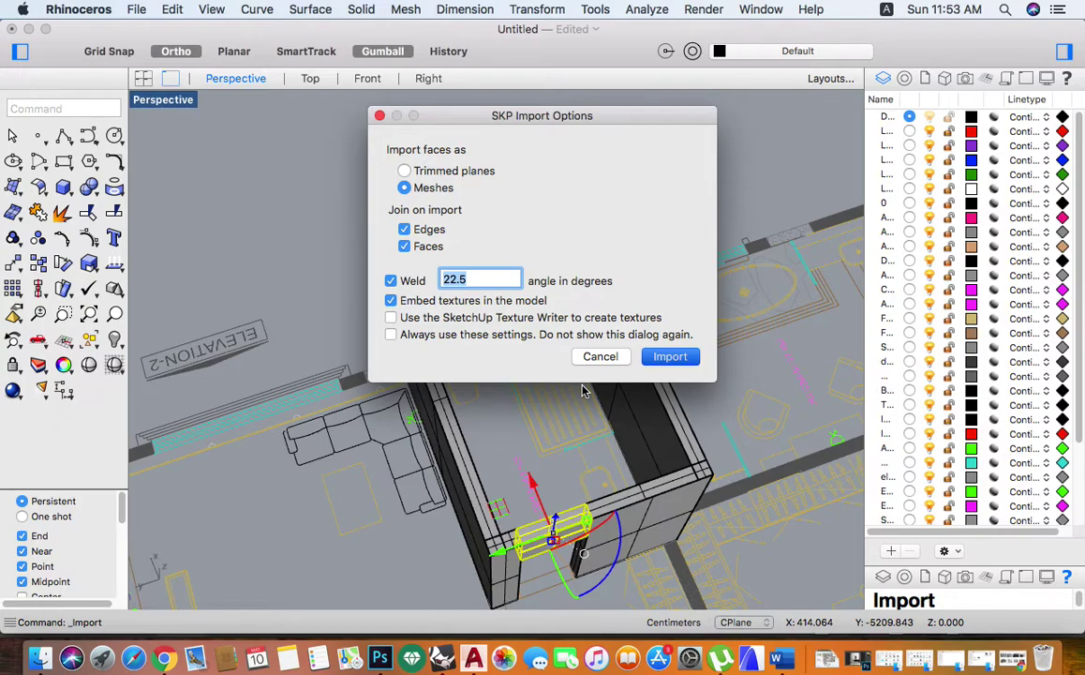
{"action": "key", "text": "Return"}
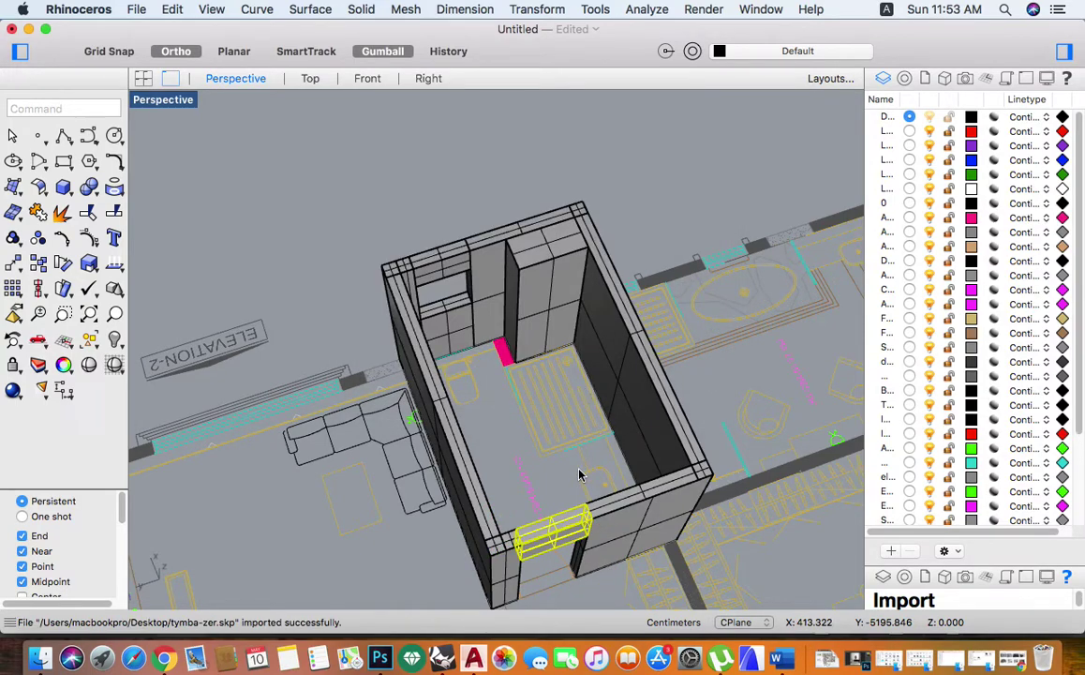
{"action": "left_click", "coordinate": [552, 526], "text": "super"}
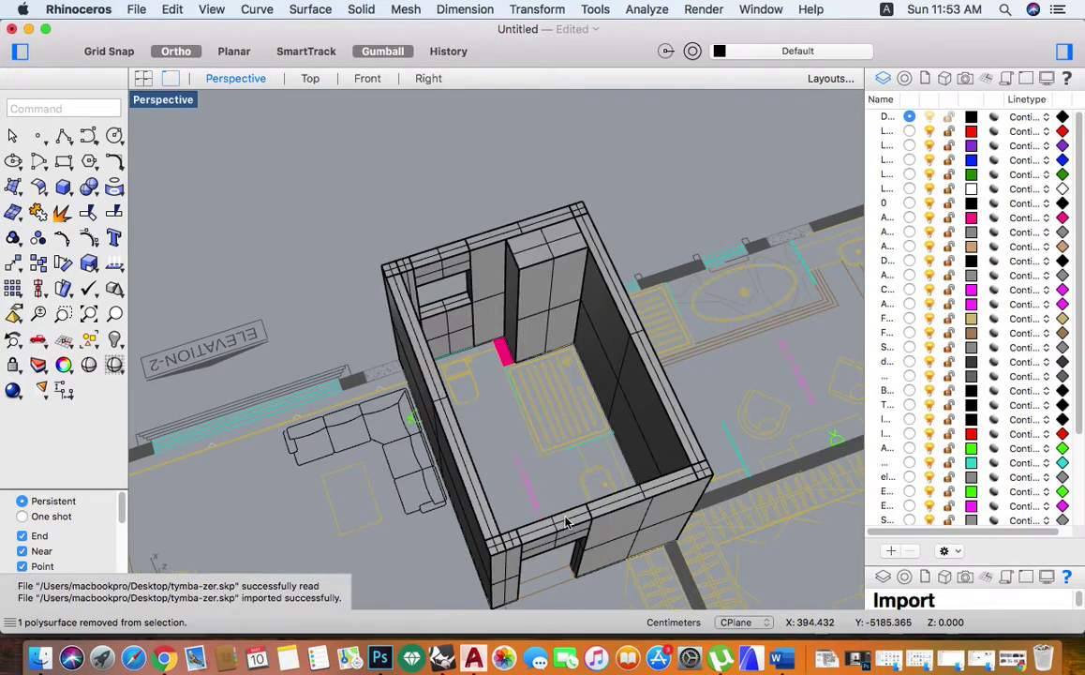
- Drag the imported vanity model with the gumball onto the bathroom floor plan
{"action": "scroll", "coordinate": [543, 487], "scroll_direction": "down", "scroll_amount": 8}
{"action": "scroll", "coordinate": [539, 399], "scroll_direction": "down", "scroll_amount": 3}
{"action": "scroll", "coordinate": [539, 398], "scroll_direction": "down", "scroll_amount": 3}
{"action": "scroll", "coordinate": [538, 399], "scroll_direction": "down", "scroll_amount": 2}
{"action": "mouse_move", "coordinate": [351, 473]}
{"action": "left_mouse_down"}
{"action": "mouse_move", "coordinate": [396, 388]}
{"action": "mouse_move", "coordinate": [773, 209]}
{"action": "left_mouse_up"}
{"action": "mouse_move", "coordinate": [774, 208]}
{"action": "right_mouse_down", "text": "shift"}
{"action": "mouse_move", "coordinate": [598, 307]}
{"action": "mouse_move", "coordinate": [457, 359]}
{"action": "right_mouse_up", "text": "shift"}
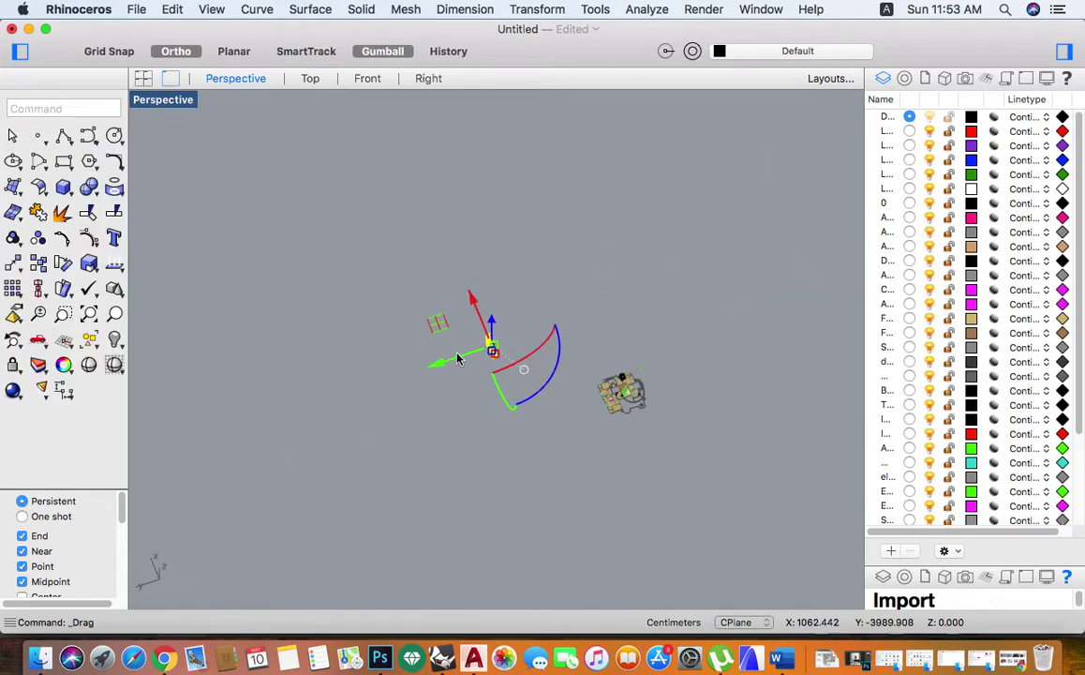
{"action": "left_click_drag", "start_coordinate": [456, 335], "coordinate": [645, 372]}
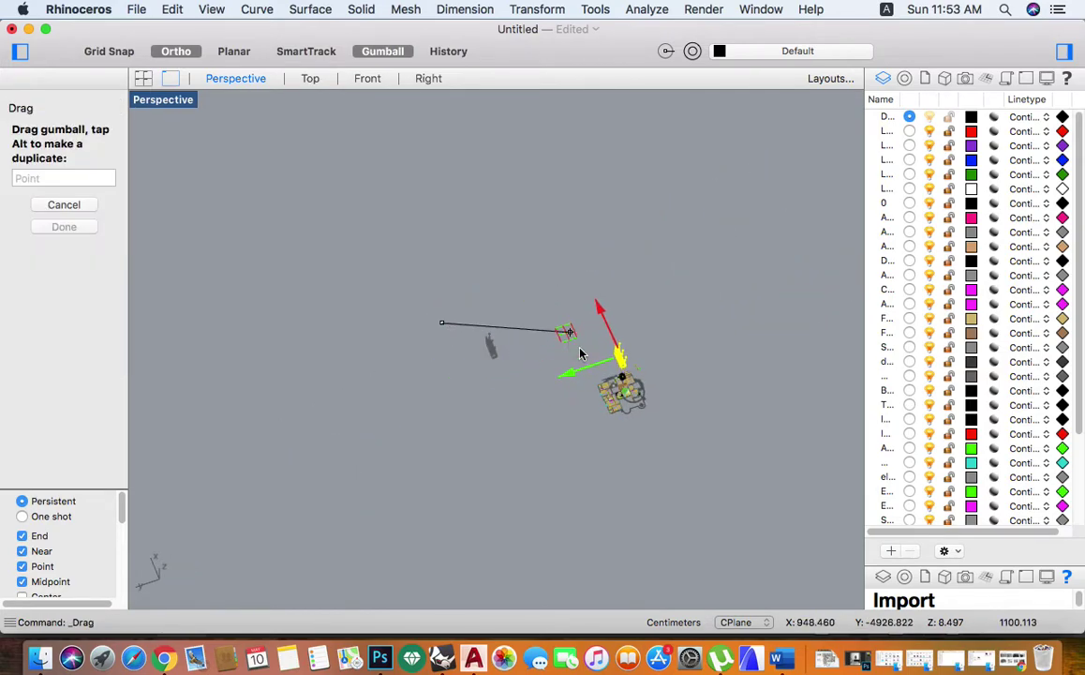
{"action": "scroll", "coordinate": [562, 365], "scroll_direction": "up", "scroll_amount": 5}
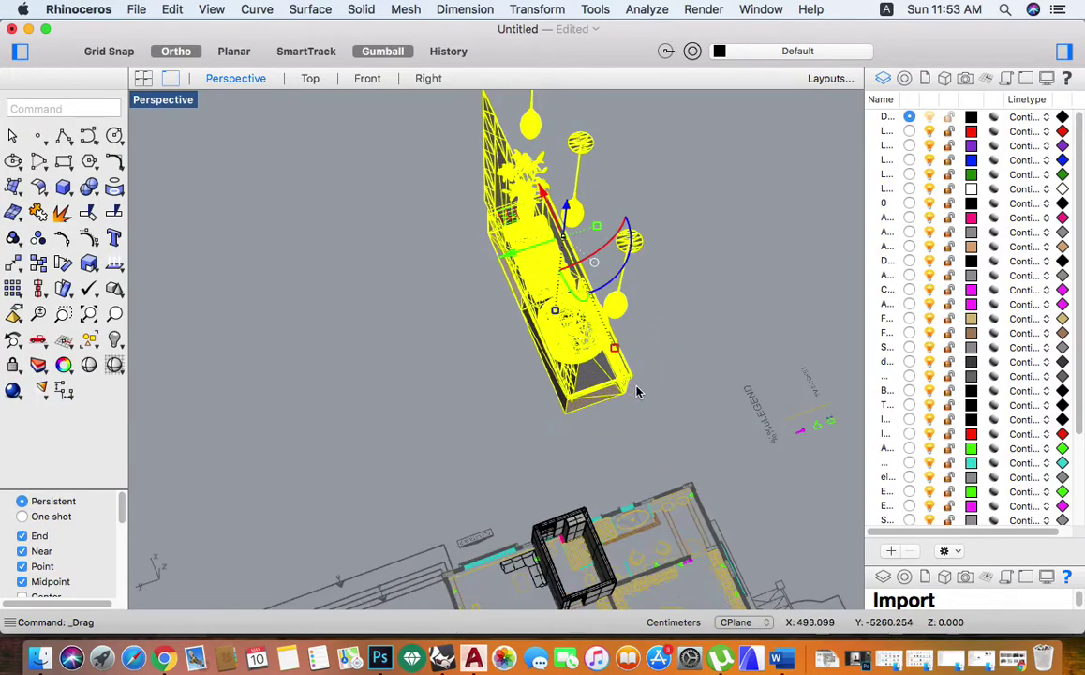
{"action": "right_click_drag", "start_coordinate": [525, 356], "coordinate": [507, 348]}
{"action": "right_click_drag", "start_coordinate": [631, 410], "coordinate": [591, 439]}
- Scale the vanity down using reference points at the bathroom, then rotate it to align
{"action": "left_click", "coordinate": [87, 261]}
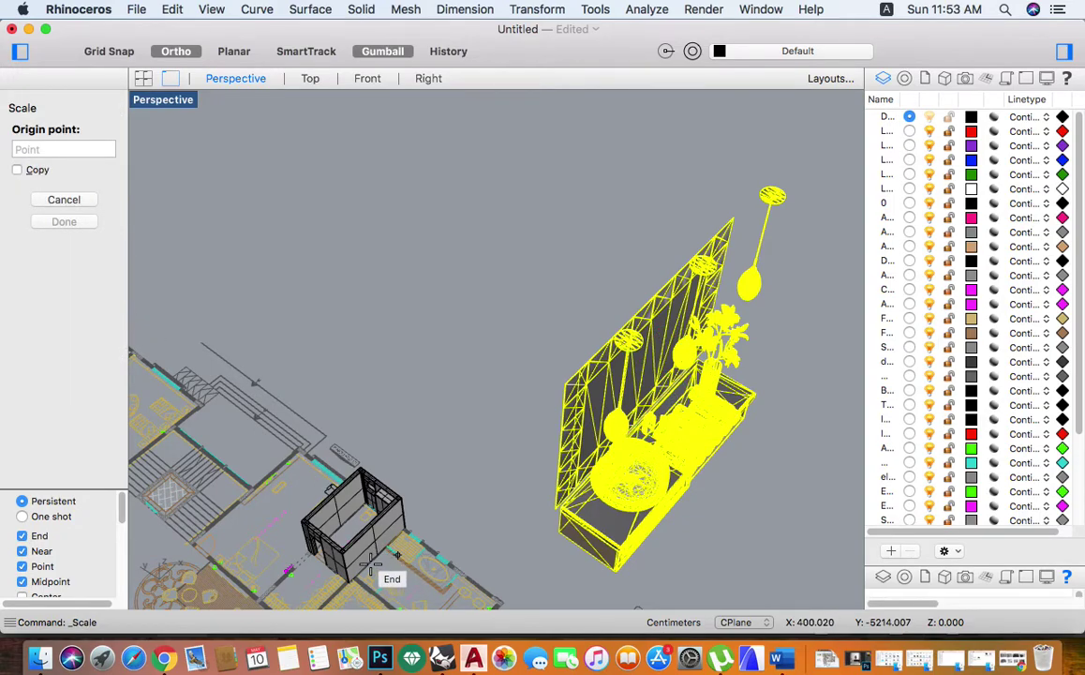
{"action": "scroll", "coordinate": [371, 562], "scroll_direction": "down", "scroll_amount": 1}
{"action": "scroll", "coordinate": [366, 525], "scroll_direction": "down", "scroll_amount": 1}
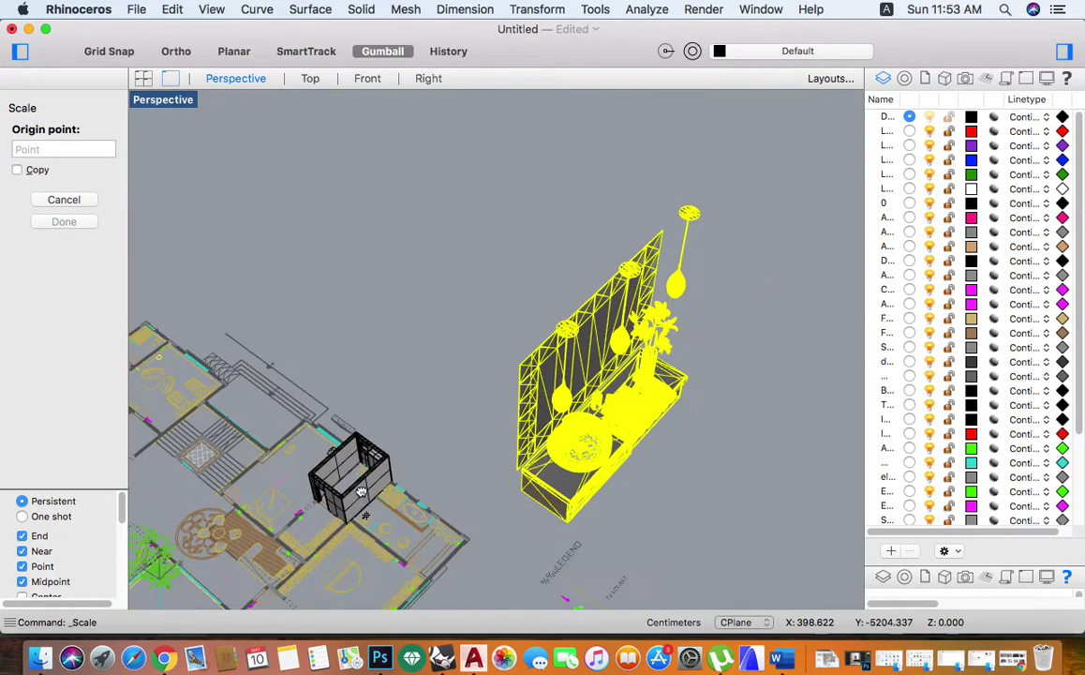
{"action": "scroll", "coordinate": [361, 475], "scroll_direction": "down", "scroll_amount": 1}
{"action": "scroll", "coordinate": [361, 469], "scroll_direction": "up", "scroll_amount": 2}
{"action": "scroll", "coordinate": [360, 464], "scroll_direction": "up", "scroll_amount": 1}
{"action": "left_click", "coordinate": [360, 462]}
{"action": "scroll", "coordinate": [360, 462], "scroll_direction": "down", "scroll_amount": 1}
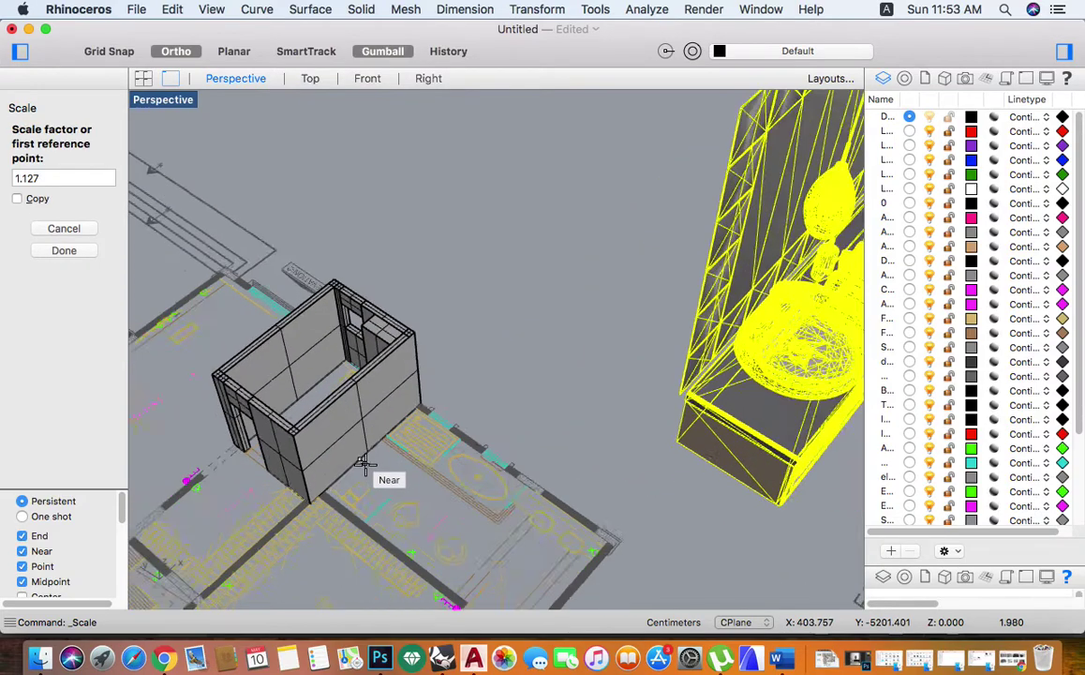
{"action": "scroll", "coordinate": [366, 469], "scroll_direction": "down", "scroll_amount": 2}
{"action": "left_click", "coordinate": [523, 581]}
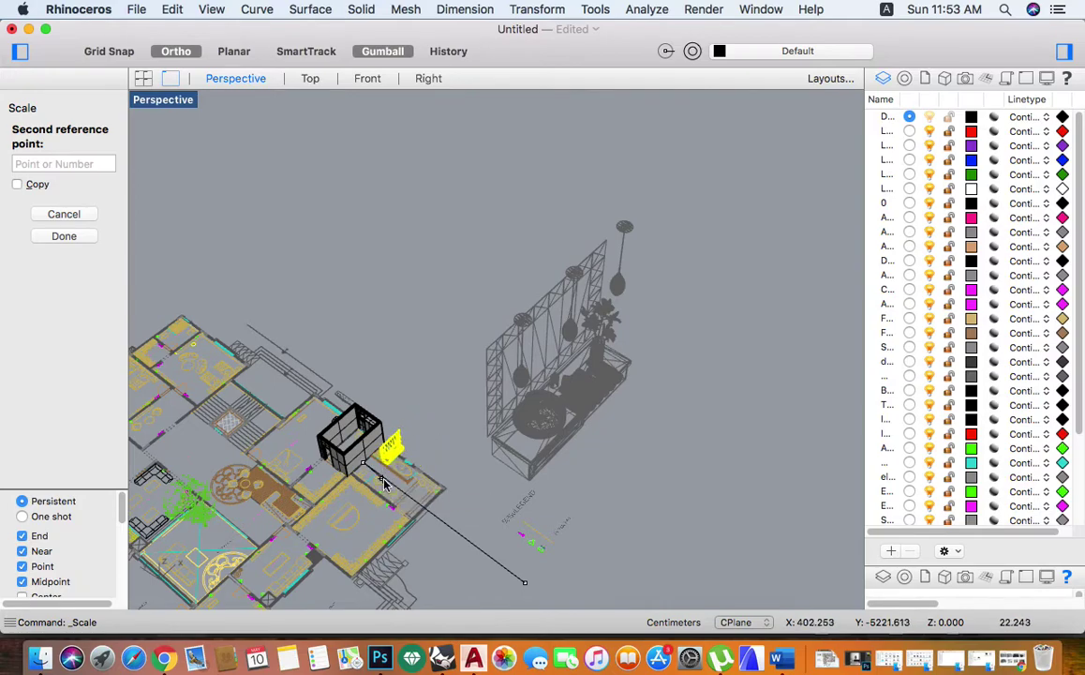
{"action": "left_click", "coordinate": [375, 413]}
{"action": "scroll", "coordinate": [382, 475], "scroll_direction": "up", "scroll_amount": 3}
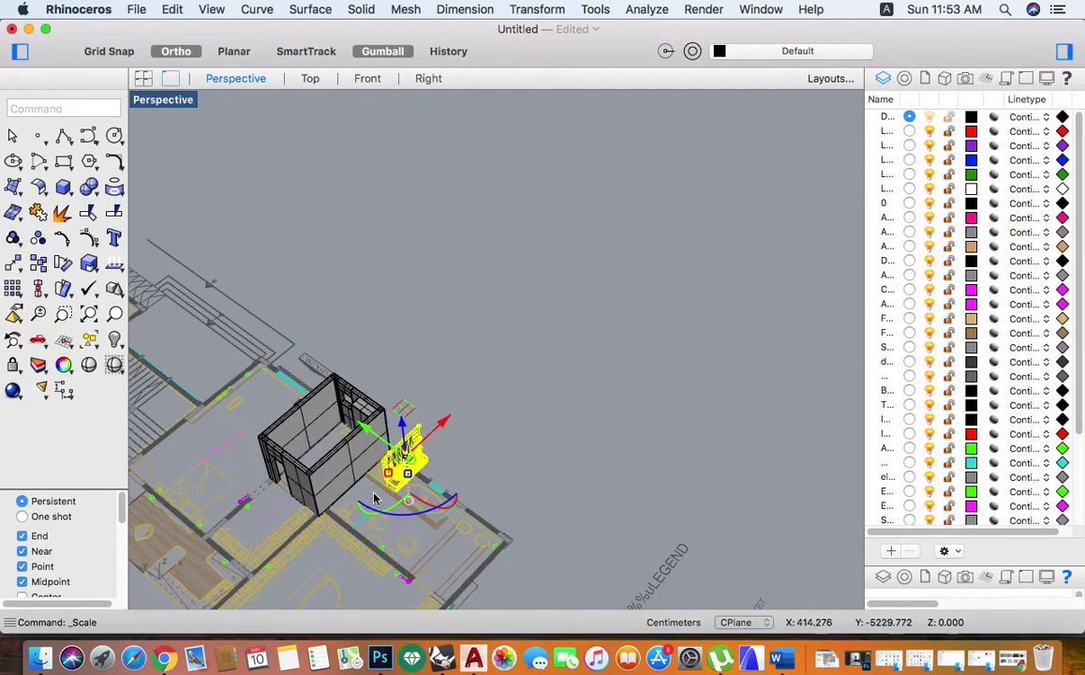
{"action": "left_click_drag", "start_coordinate": [373, 498], "coordinate": [246, 237]}
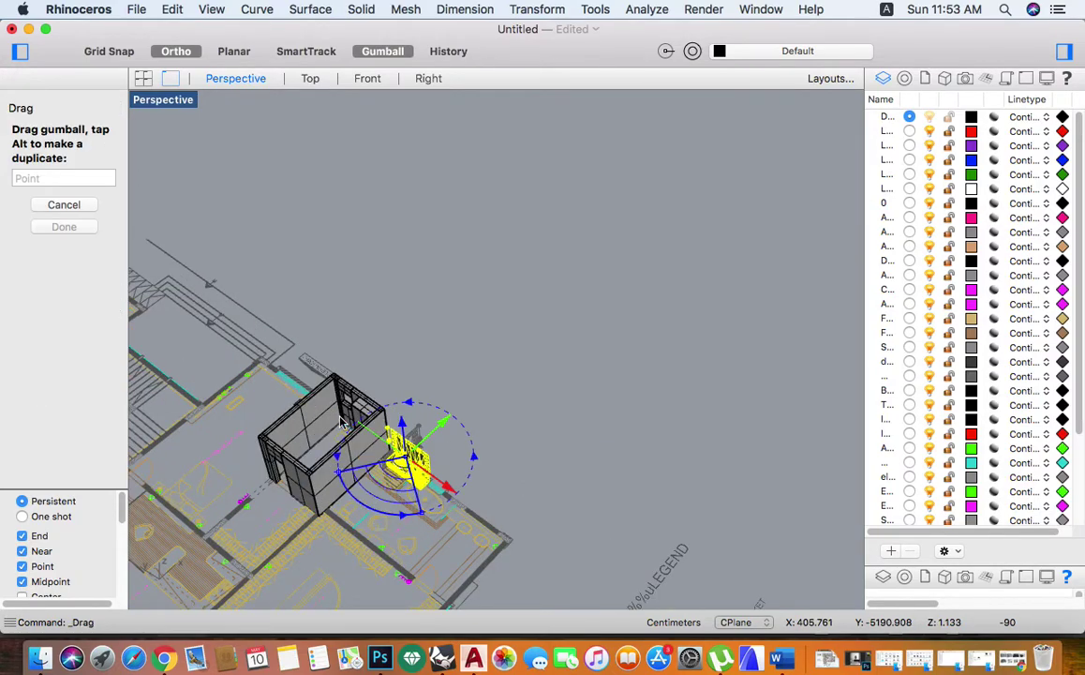
{"action": "double_click", "coordinate": [176, 101]}
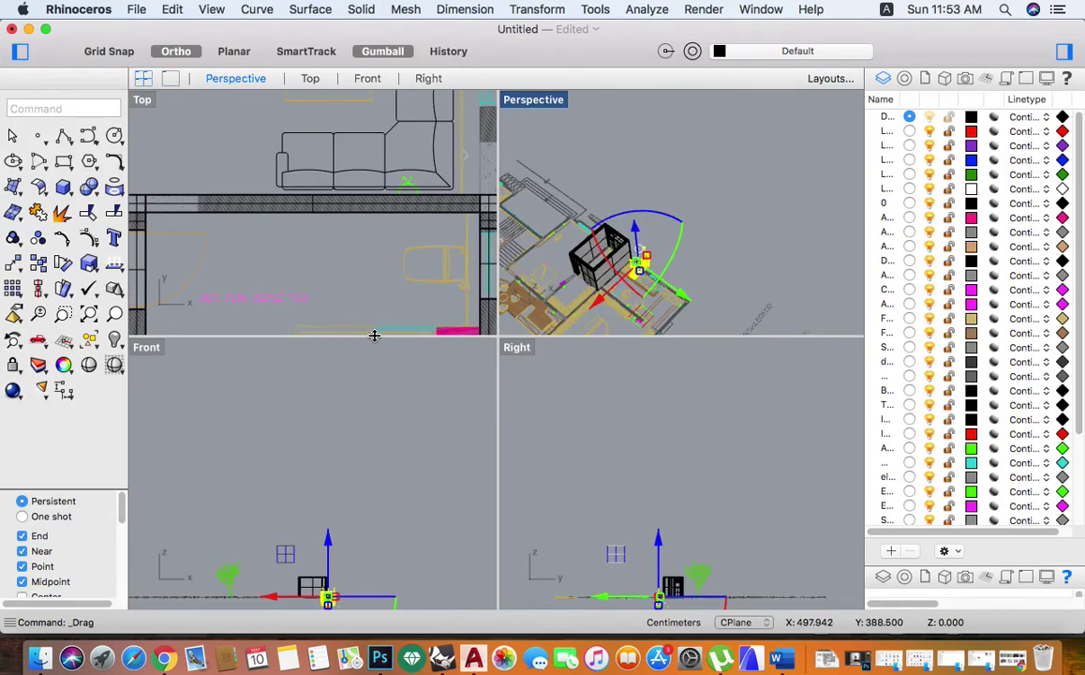
- Slide the vanity model in plan until it sits against the bathroom wall
{"action": "scroll", "coordinate": [372, 183], "scroll_direction": "down", "scroll_amount": 5}
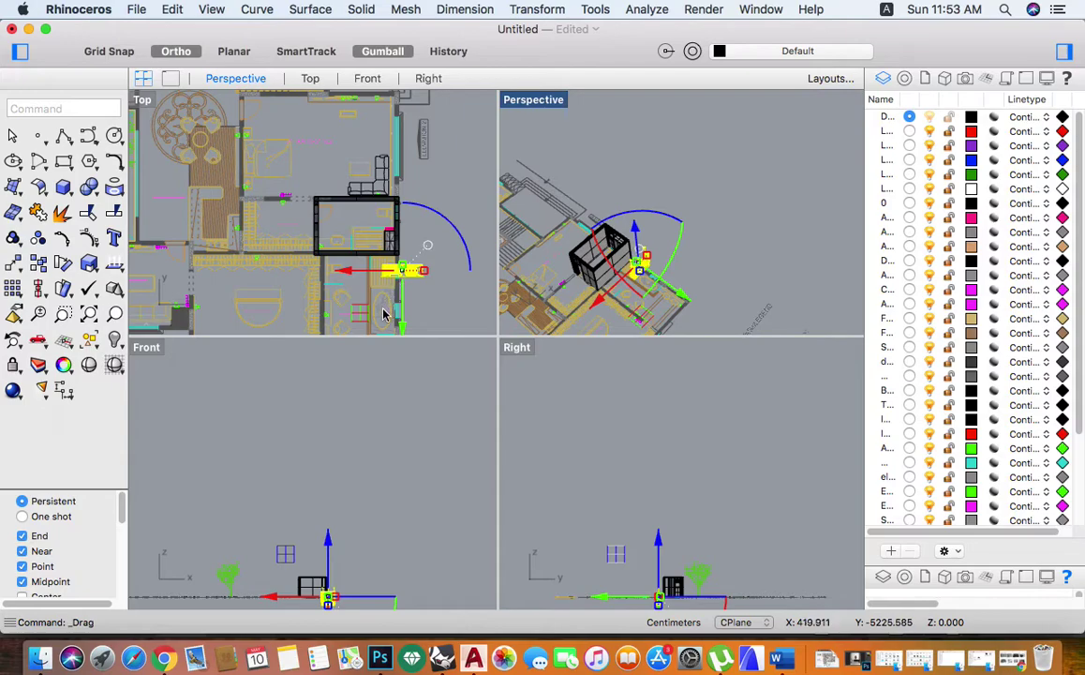
{"action": "left_click_drag", "start_coordinate": [364, 319], "coordinate": [302, 293]}
{"action": "scroll", "coordinate": [332, 249], "scroll_direction": "up", "scroll_amount": 3}
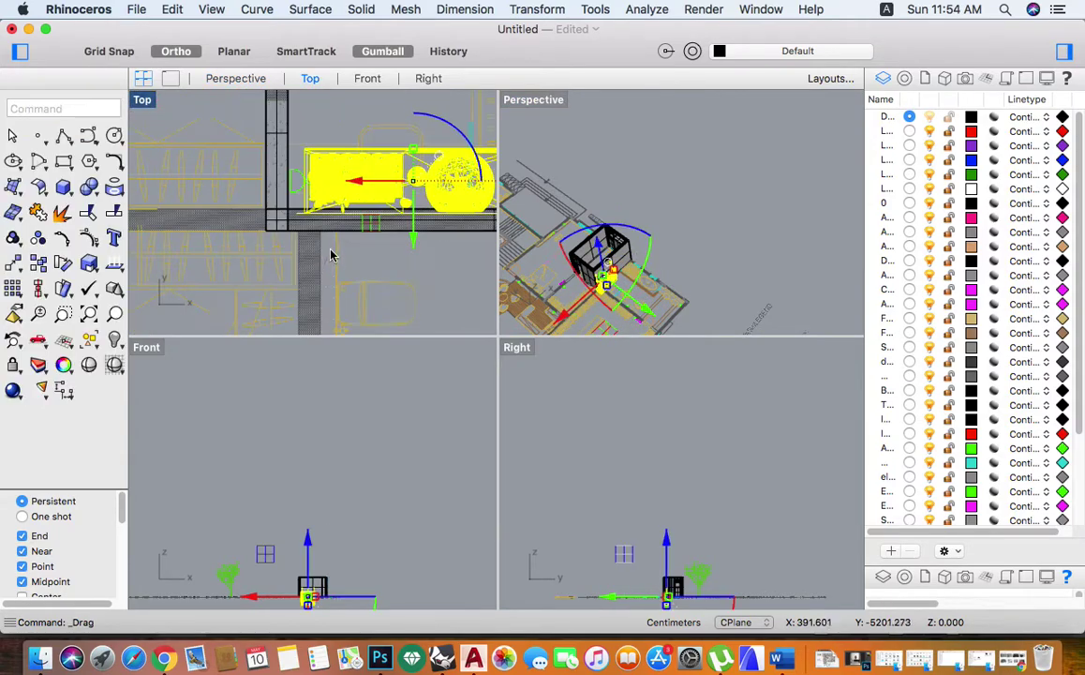
{"action": "scroll", "coordinate": [339, 232], "scroll_direction": "up", "scroll_amount": 2}
{"action": "scroll", "coordinate": [339, 232], "scroll_direction": "down", "scroll_amount": 2}
{"action": "left_click_drag", "start_coordinate": [340, 239], "coordinate": [342, 263]}
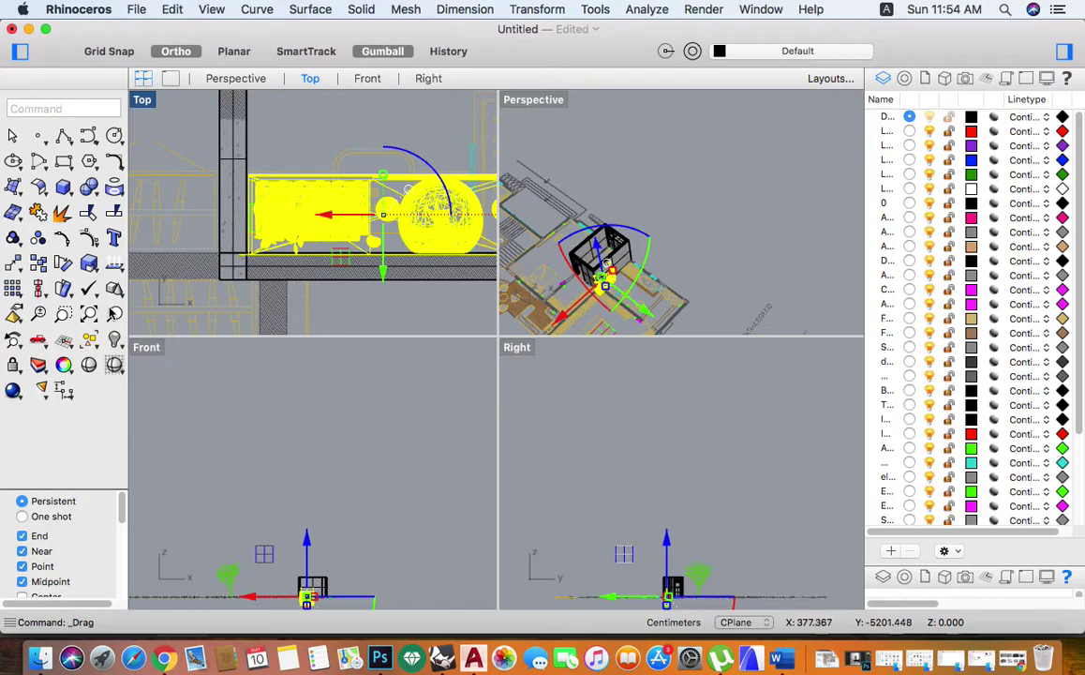
- Zoom to the model and raise it vertically, moving it 8 units higher
{"action": "right_click", "coordinate": [110, 312]}
{"action": "mouse_move", "coordinate": [614, 278]}
{"action": "right_mouse_down"}
{"action": "mouse_move", "coordinate": [675, 281]}
{"action": "mouse_move", "coordinate": [604, 385]}
{"action": "right_mouse_up"}
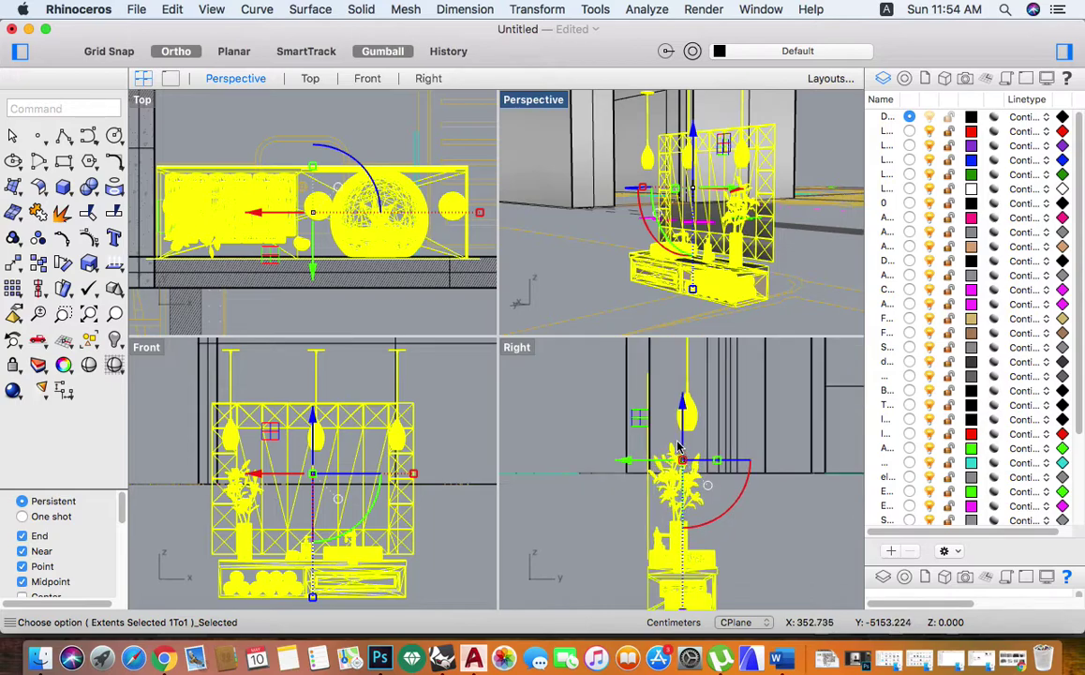
{"action": "left_click_drag", "start_coordinate": [683, 436], "coordinate": [675, 355]}
{"action": "left_click_drag", "start_coordinate": [681, 382], "coordinate": [683, 384]}
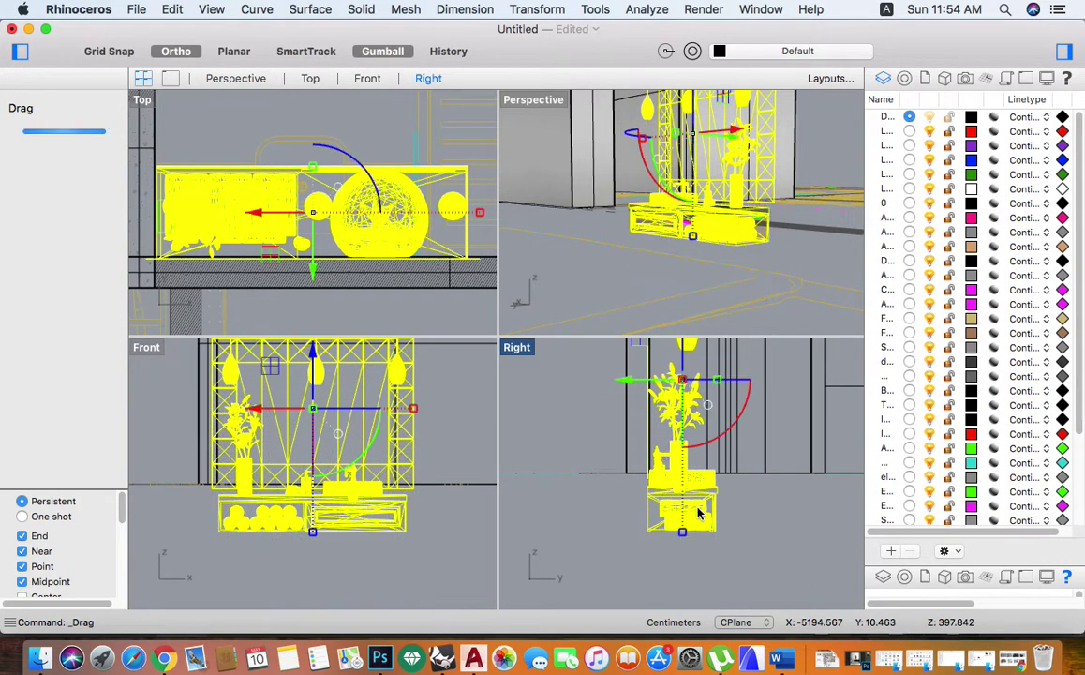
{"action": "key", "text": "Return"}
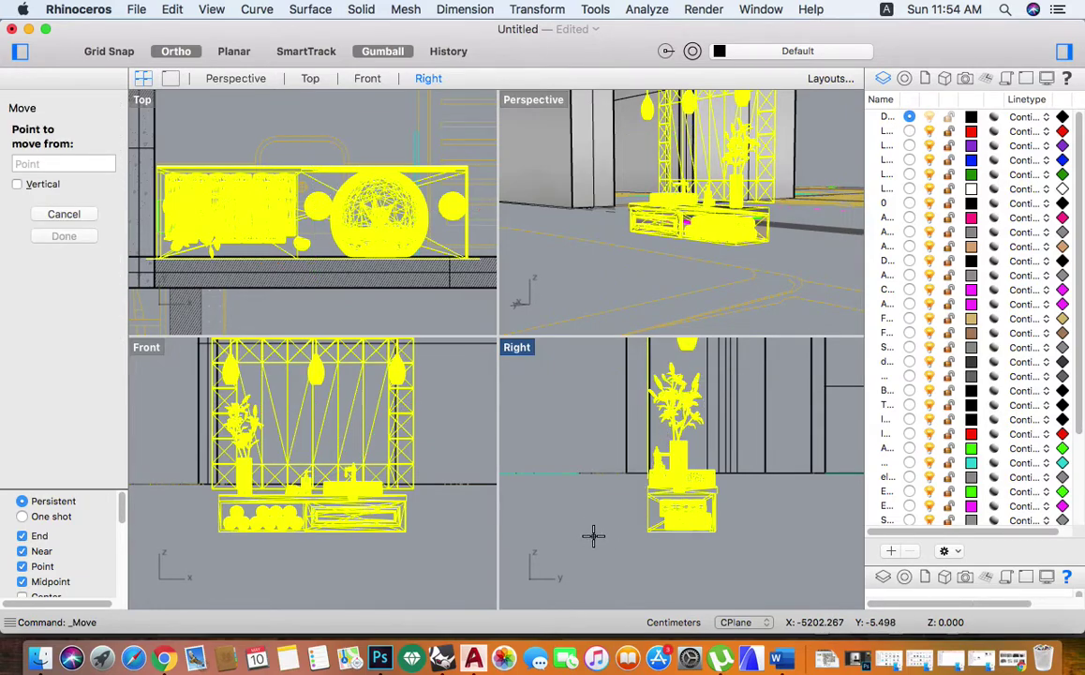
{"action": "left_click", "coordinate": [593, 532]}
{"action": "type", "text": "8"}
{"action": "key", "text": "Return"}
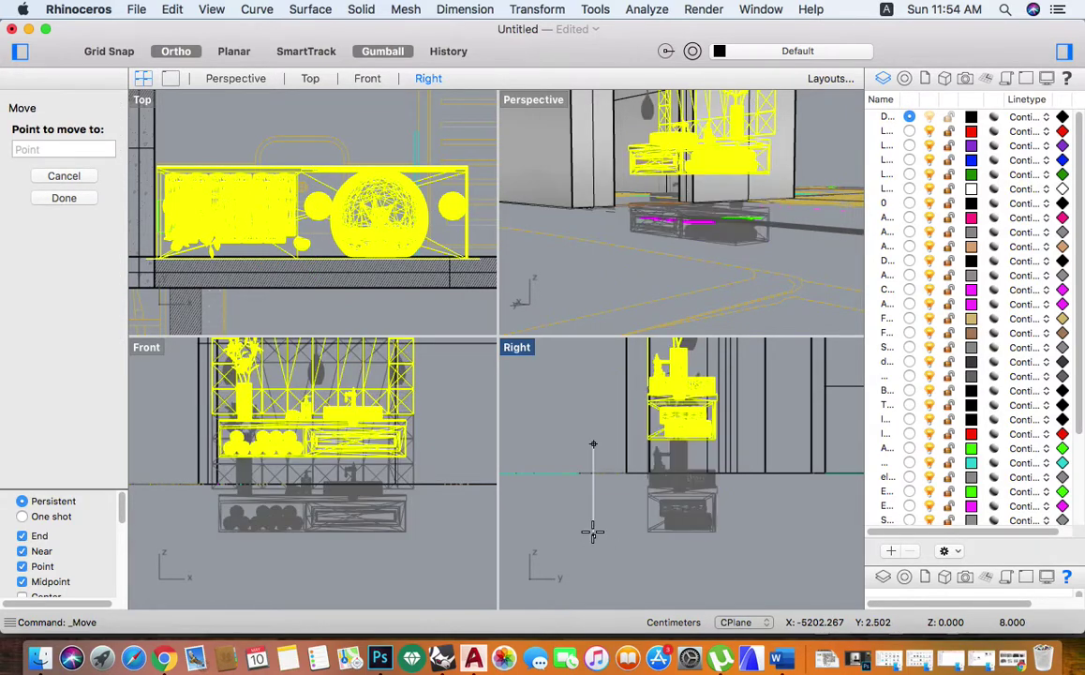
{"action": "left_click", "coordinate": [592, 537]}
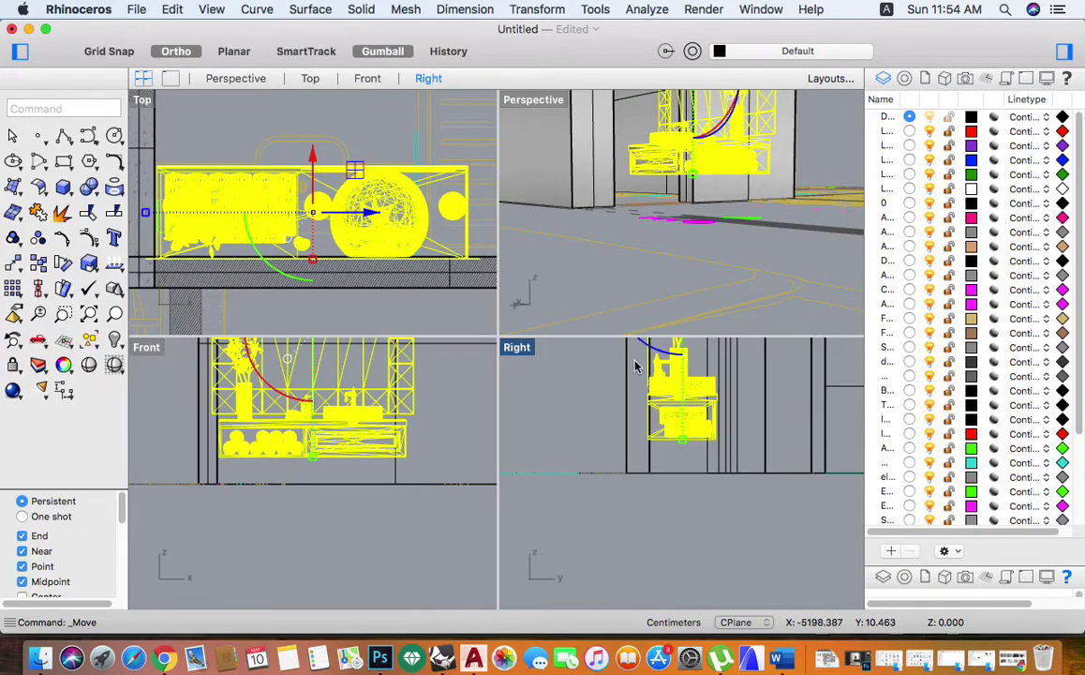
- Fine-tune the fixture's height in side view, then maximize Perspective looking down on it
{"action": "mouse_move", "coordinate": [637, 260]}
{"action": "right_mouse_down"}
{"action": "mouse_move", "coordinate": [677, 405]}
{"action": "mouse_move", "coordinate": [660, 475]}
{"action": "right_mouse_up"}
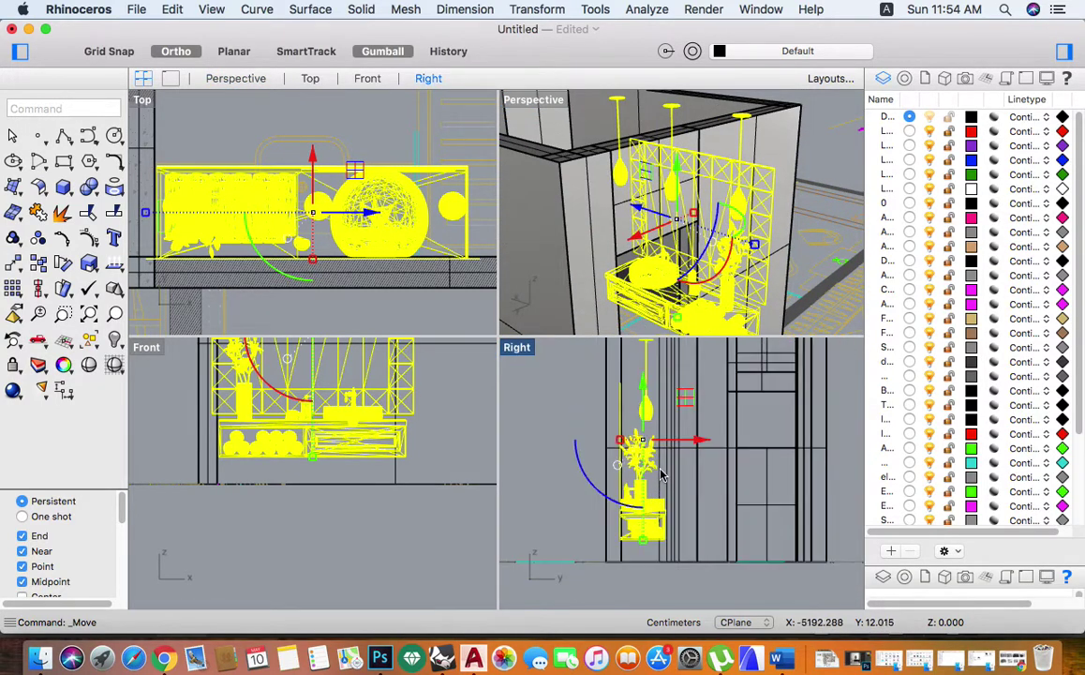
{"action": "left_click_drag", "start_coordinate": [676, 438], "coordinate": [676, 429]}
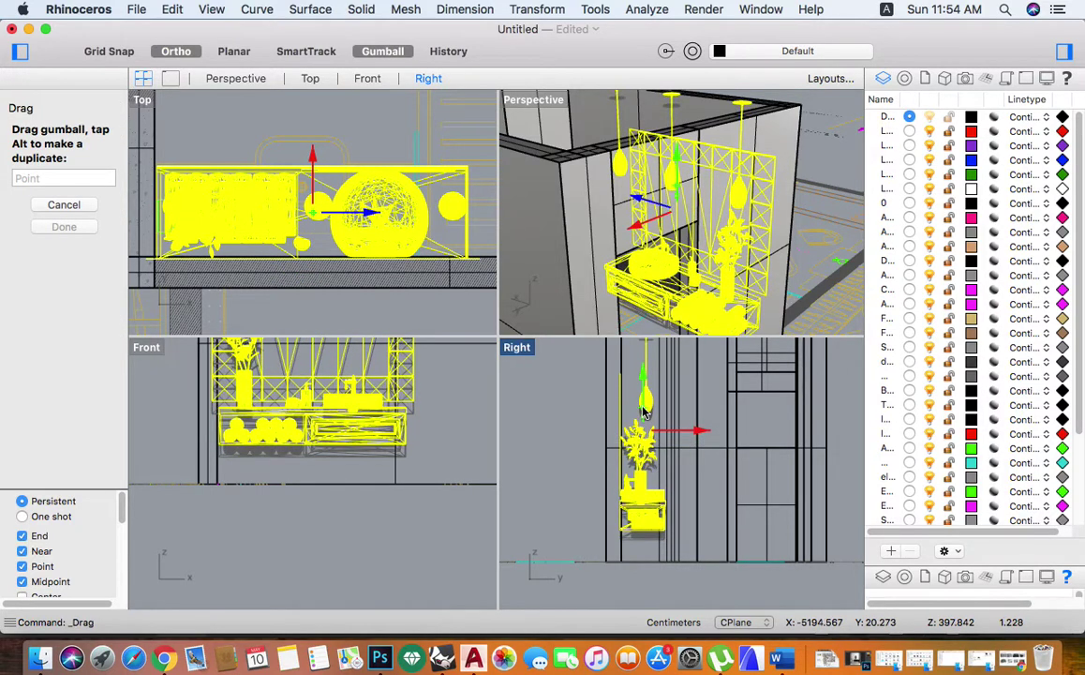
{"action": "right_click_drag", "start_coordinate": [676, 429], "coordinate": [653, 462]}
{"action": "key", "text": "super+z"}
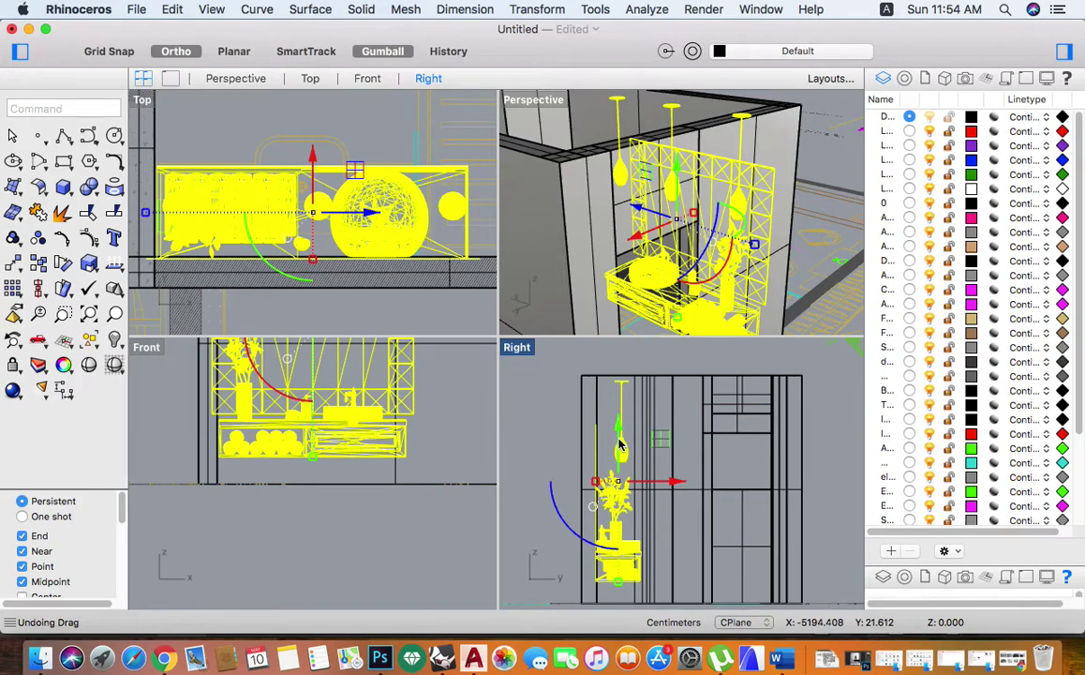
{"action": "scroll", "coordinate": [624, 435], "scroll_direction": "up", "scroll_amount": 2}
{"action": "scroll", "coordinate": [624, 366], "scroll_direction": "up", "scroll_amount": 2}
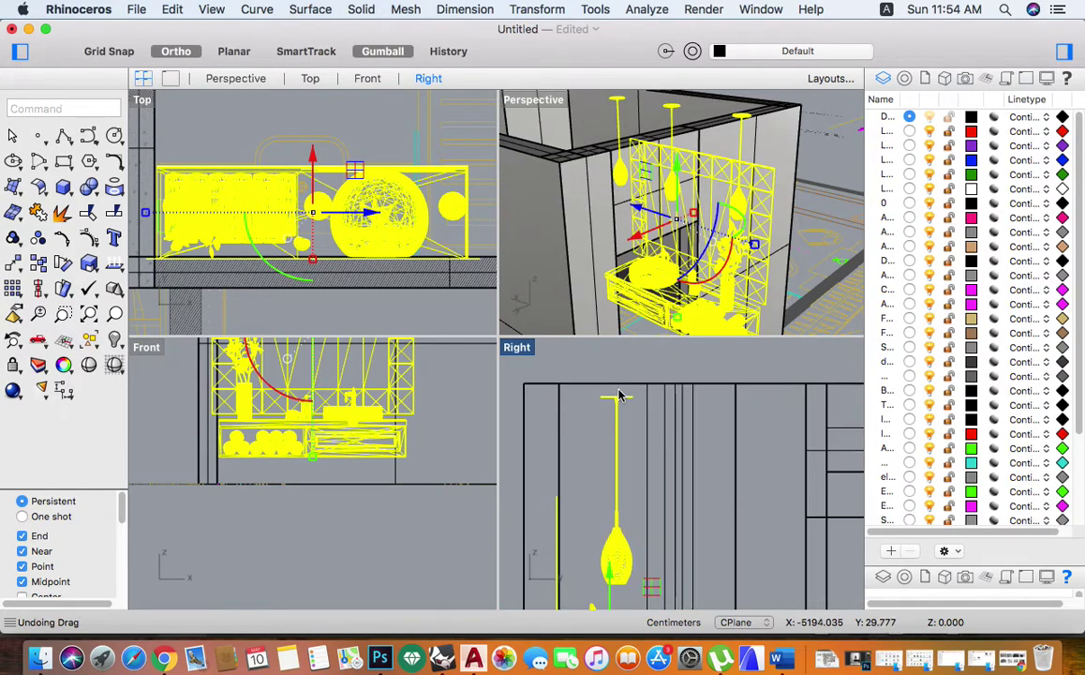
{"action": "left_click_drag", "start_coordinate": [622, 394], "coordinate": [616, 386]}
{"action": "double_click", "coordinate": [544, 104]}
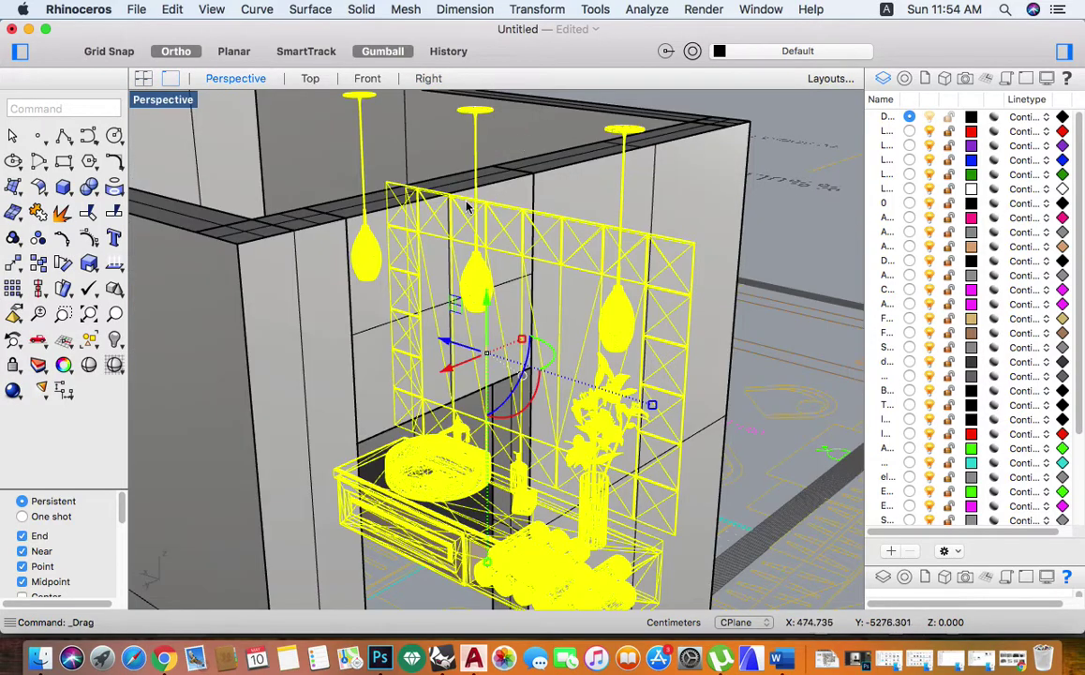
{"action": "mouse_move", "coordinate": [544, 187]}
{"action": "right_mouse_down"}
{"action": "mouse_move", "coordinate": [542, 333]}
{"action": "mouse_move", "coordinate": [576, 391]}
{"action": "right_mouse_up"}
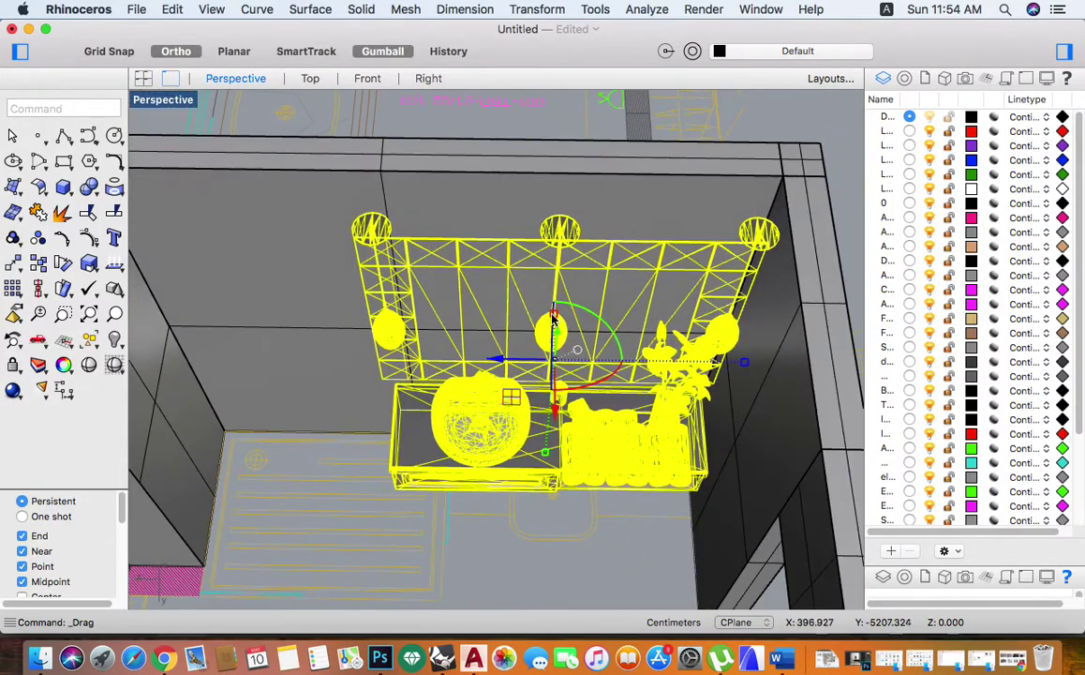
- Scale the vanity, mirror and lamp assembly down with reference points snapped to the wall
{"action": "type", "text": "Sc"}
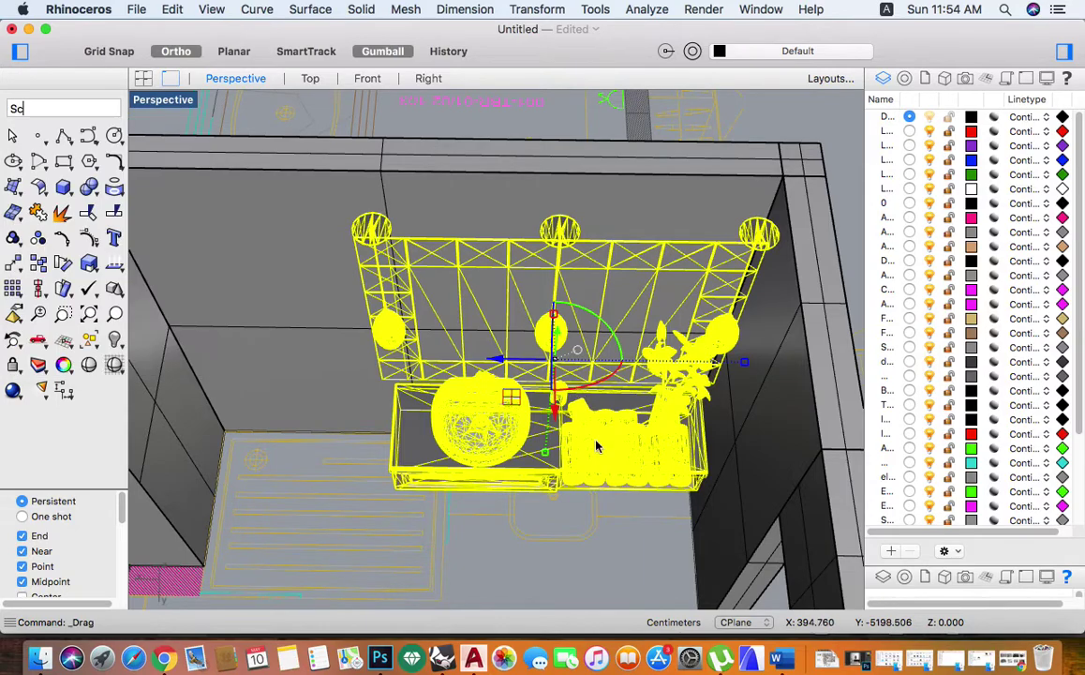
{"action": "key", "text": "Return"}
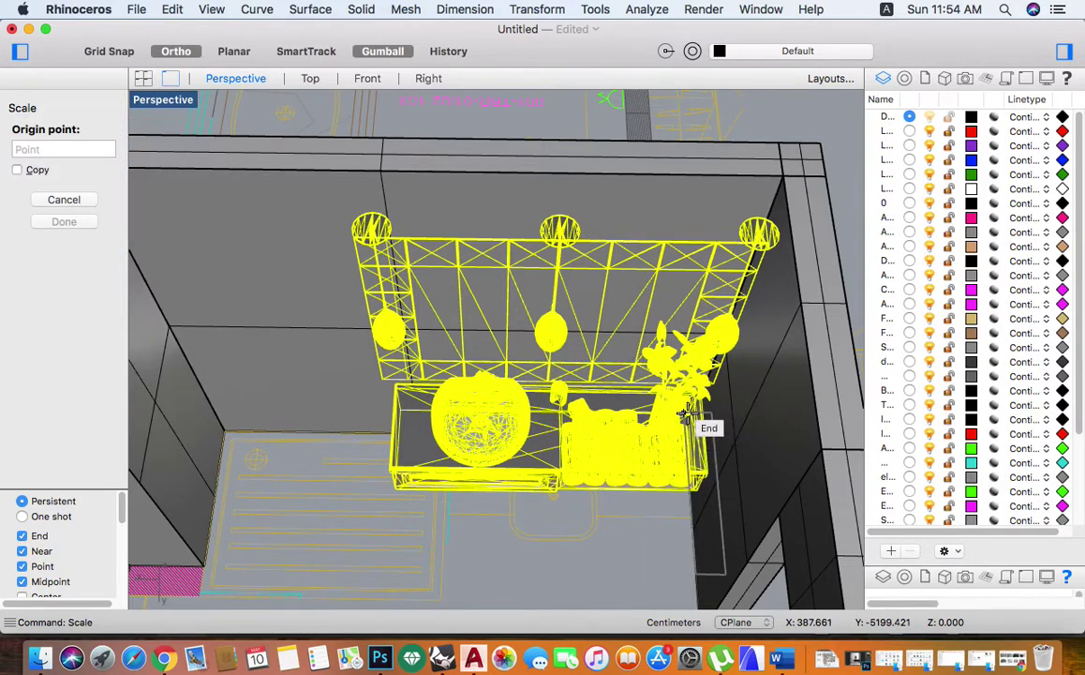
{"action": "left_click", "coordinate": [785, 177]}
{"action": "scroll", "coordinate": [801, 281], "scroll_direction": "down", "scroll_amount": 5}
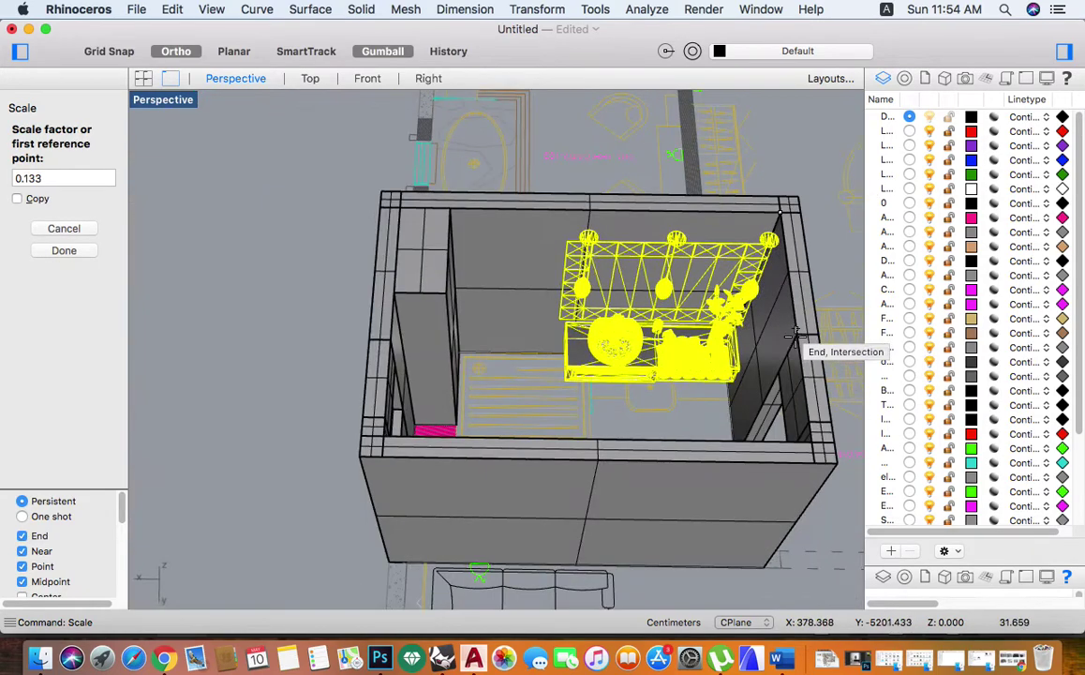
{"action": "left_click", "coordinate": [806, 384]}
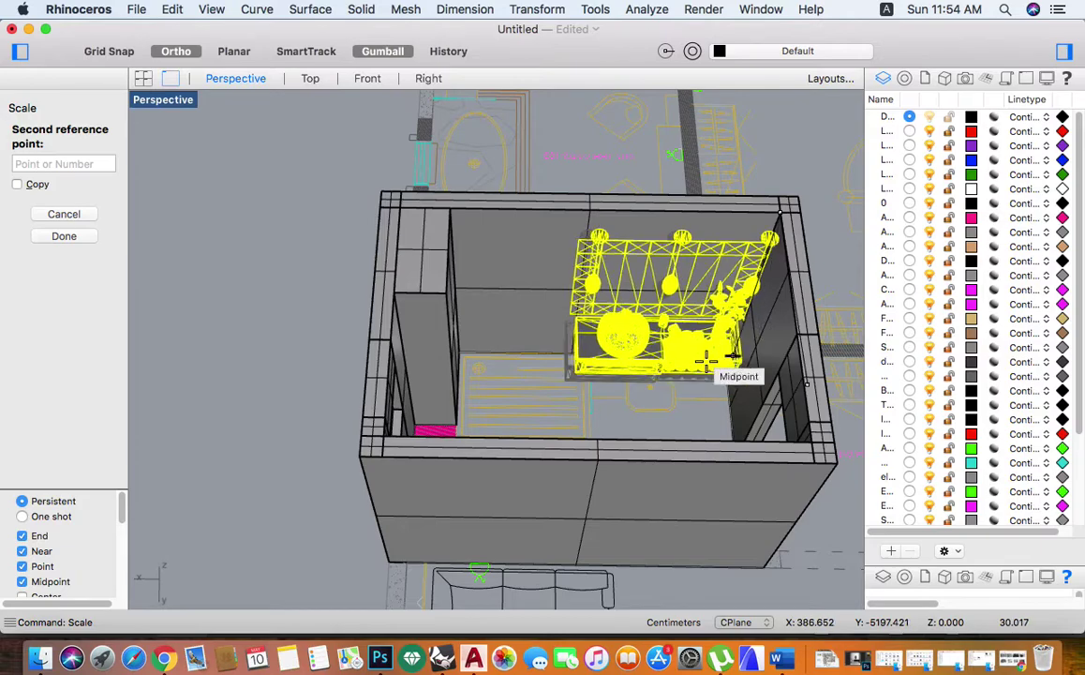
{"action": "left_click", "coordinate": [618, 323]}
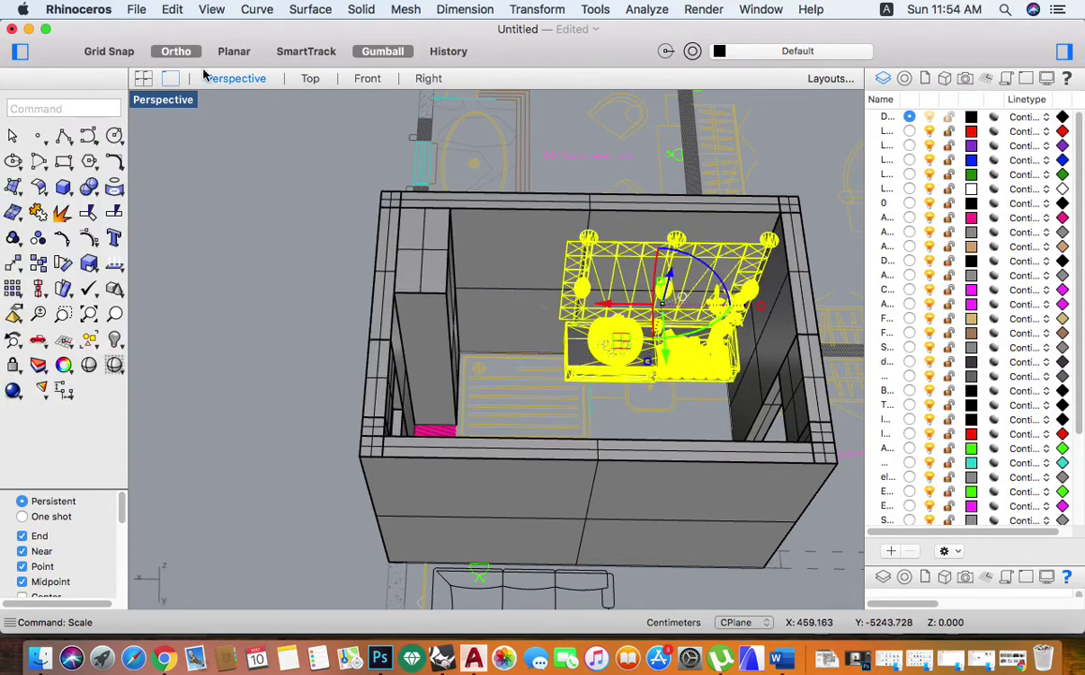
- Repeat the scale in the Top view so the fixture matches the wall length
{"action": "double_click", "coordinate": [175, 100]}
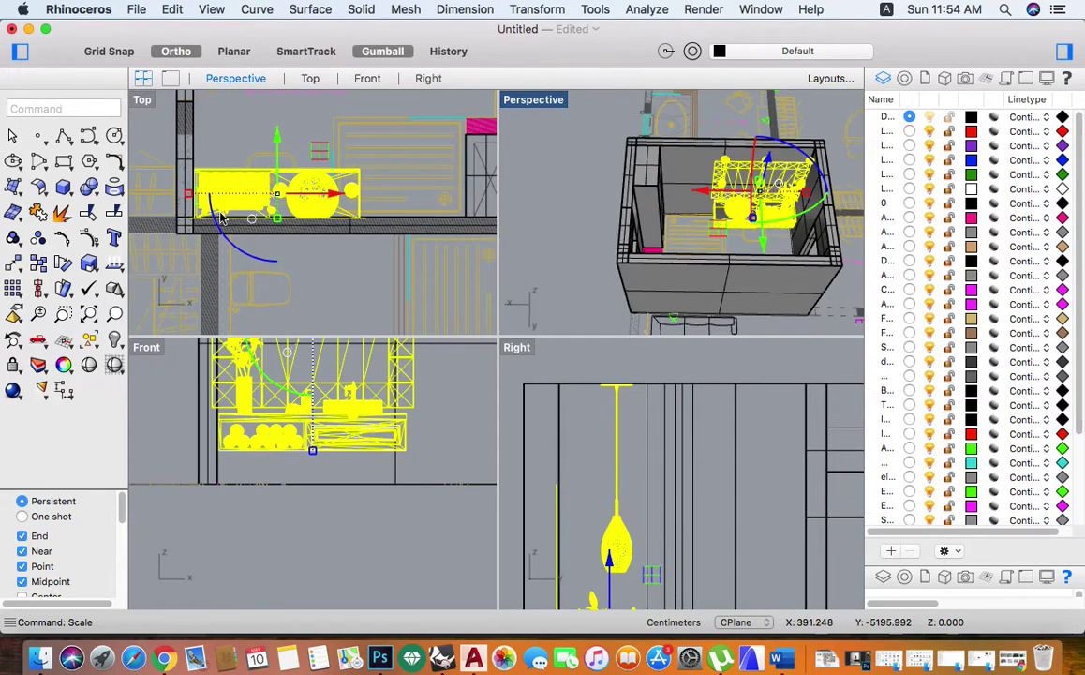
{"action": "right_click", "coordinate": [199, 188]}
{"action": "left_click", "coordinate": [197, 220]}
{"action": "scroll", "coordinate": [201, 219], "scroll_direction": "down", "scroll_amount": 2}
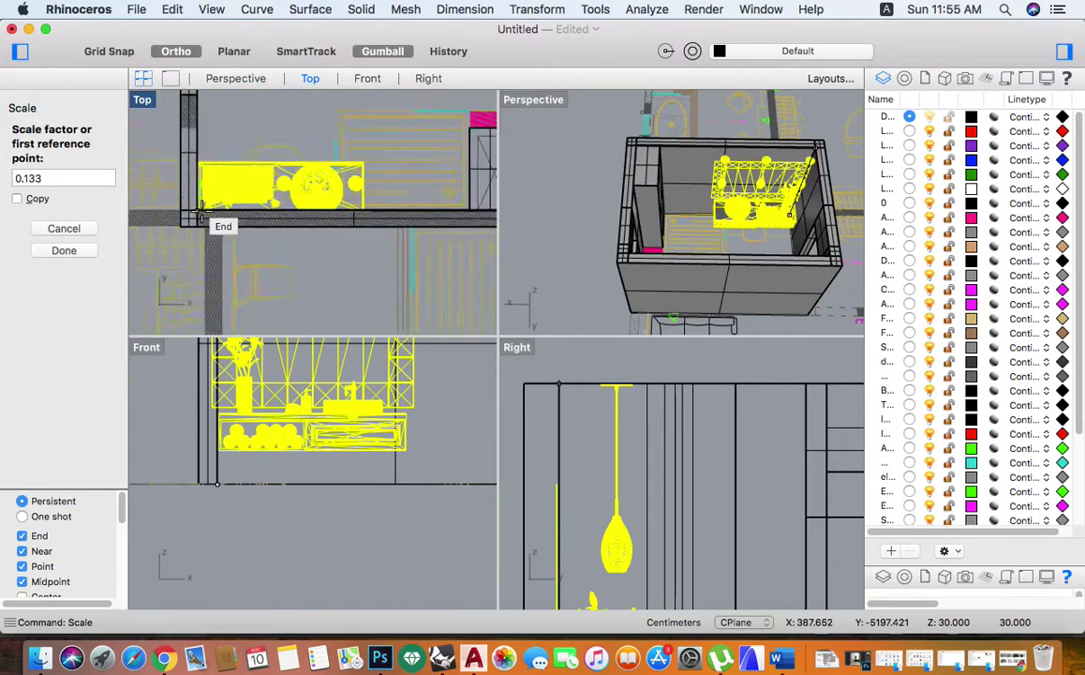
{"action": "scroll", "coordinate": [211, 219], "scroll_direction": "down", "scroll_amount": 2}
{"action": "left_click", "coordinate": [338, 251]}
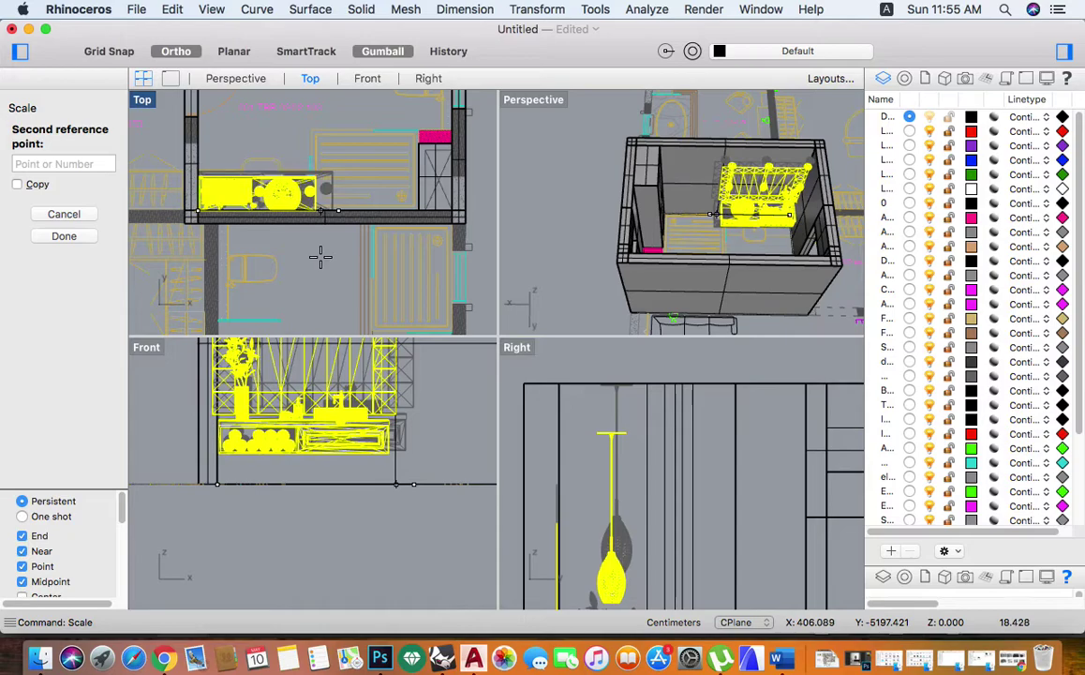
{"action": "left_click", "coordinate": [334, 262]}
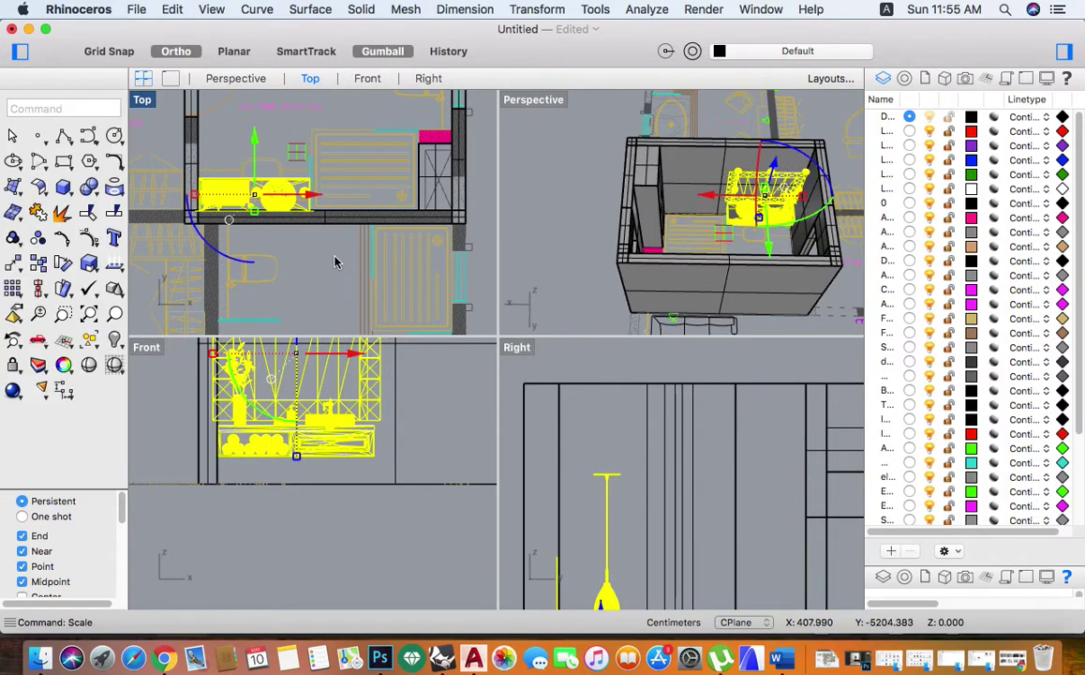
- Raise the assembly with the gumball Z arrow, then deselect it
{"action": "scroll", "coordinate": [591, 476], "scroll_direction": "down", "scroll_amount": 3}
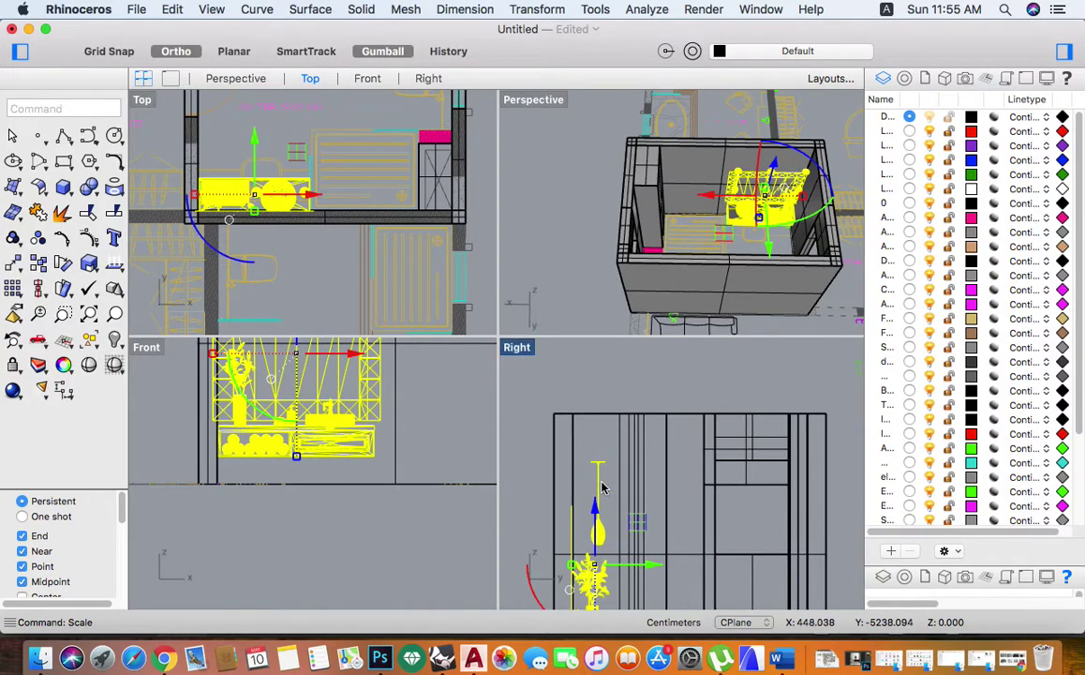
{"action": "scroll", "coordinate": [590, 476], "scroll_direction": "up", "scroll_amount": 2}
{"action": "scroll", "coordinate": [591, 476], "scroll_direction": "up", "scroll_amount": 1}
{"action": "left_click_drag", "start_coordinate": [591, 476], "coordinate": [603, 406]}
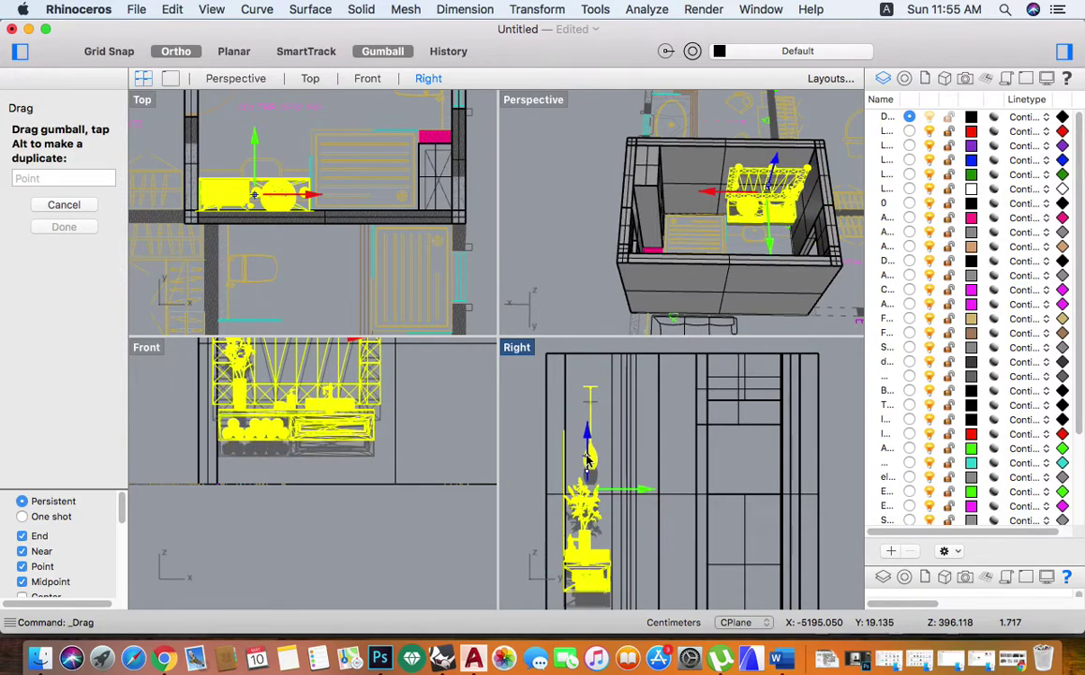
{"action": "left_click", "coordinate": [603, 406]}
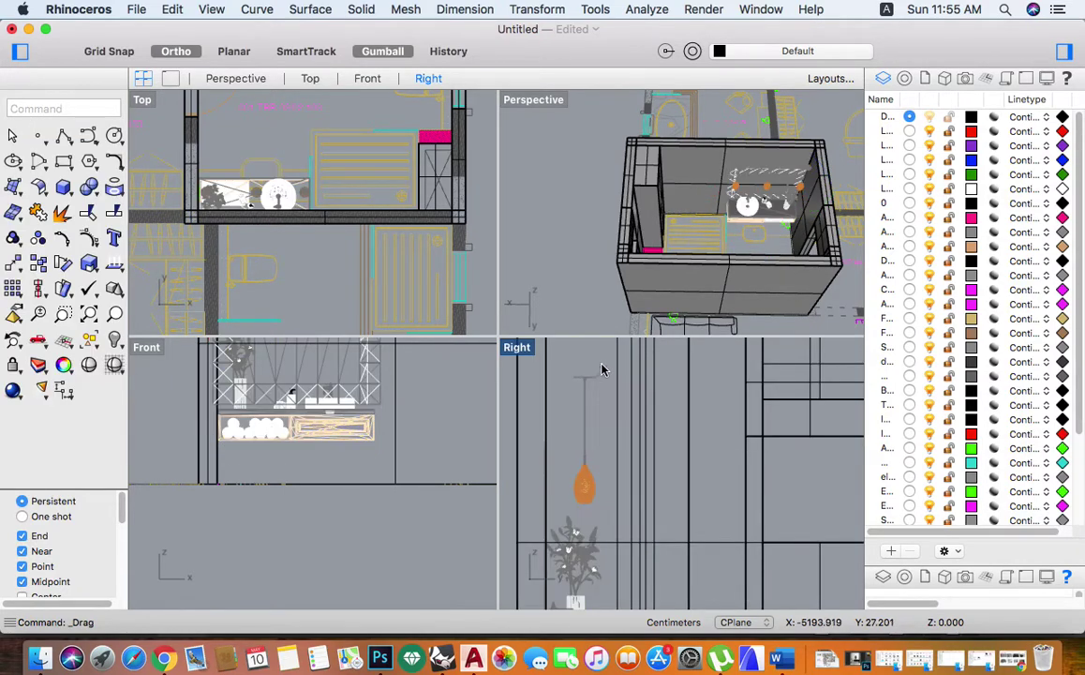
- Lift the pendant lamps higher and check them in the enlarged Perspective view
{"action": "left_click", "coordinate": [568, 494]}
{"action": "mouse_move", "coordinate": [581, 447]}
{"action": "left_mouse_down"}
{"action": "mouse_move", "coordinate": [578, 410]}
{"action": "mouse_move", "coordinate": [569, 429]}
{"action": "left_mouse_up"}
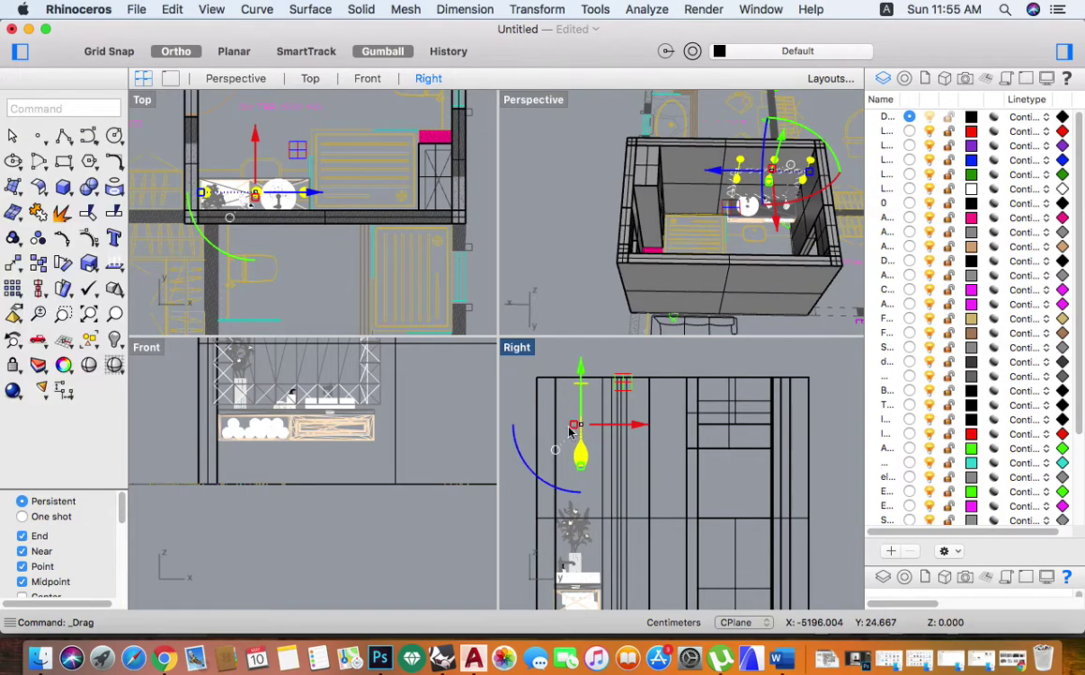
{"action": "scroll", "coordinate": [586, 389], "scroll_direction": "up", "scroll_amount": 2}
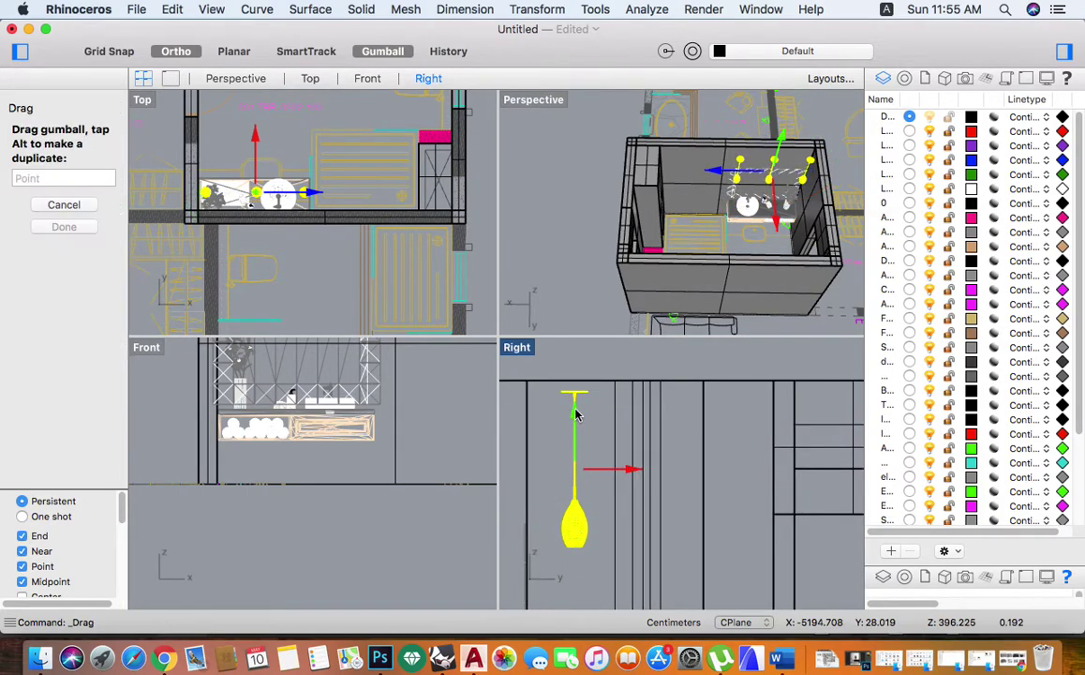
{"action": "left_click_drag", "start_coordinate": [578, 422], "coordinate": [576, 413]}
{"action": "double_click", "coordinate": [522, 105]}
{"action": "scroll", "coordinate": [542, 262], "scroll_direction": "up", "scroll_amount": 3}
{"action": "scroll", "coordinate": [581, 286], "scroll_direction": "up", "scroll_amount": 2}
{"action": "scroll", "coordinate": [597, 284], "scroll_direction": "up", "scroll_amount": 2}
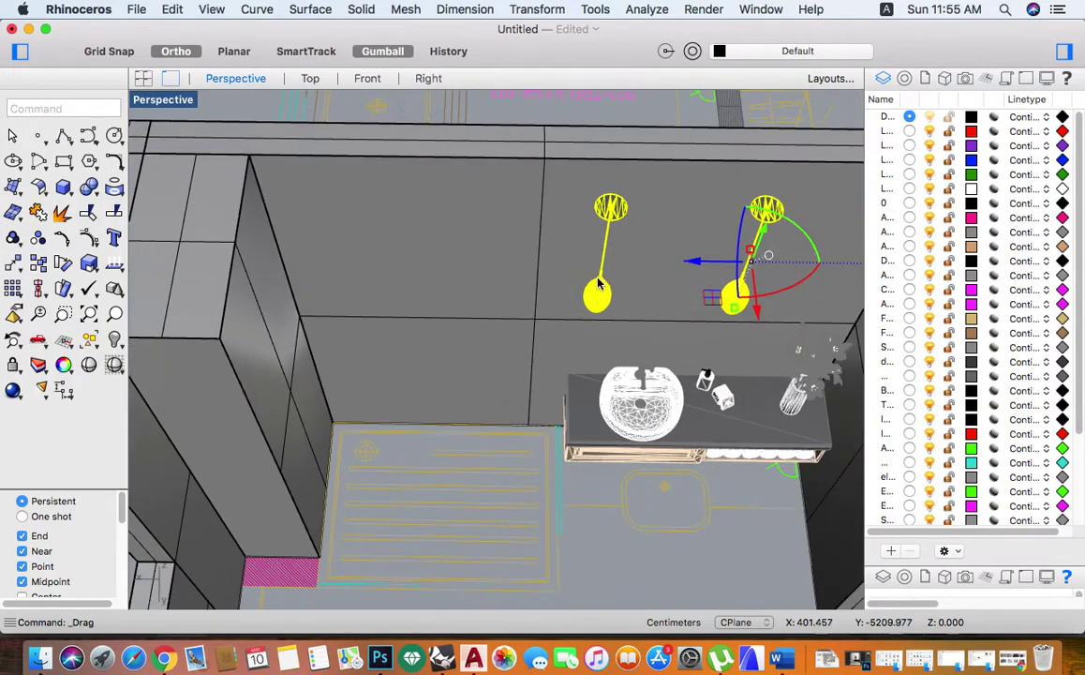
- Window-select the vanity furniture in plan, excluding walls, floor hatch and stray curves
{"action": "double_click", "coordinate": [172, 105]}
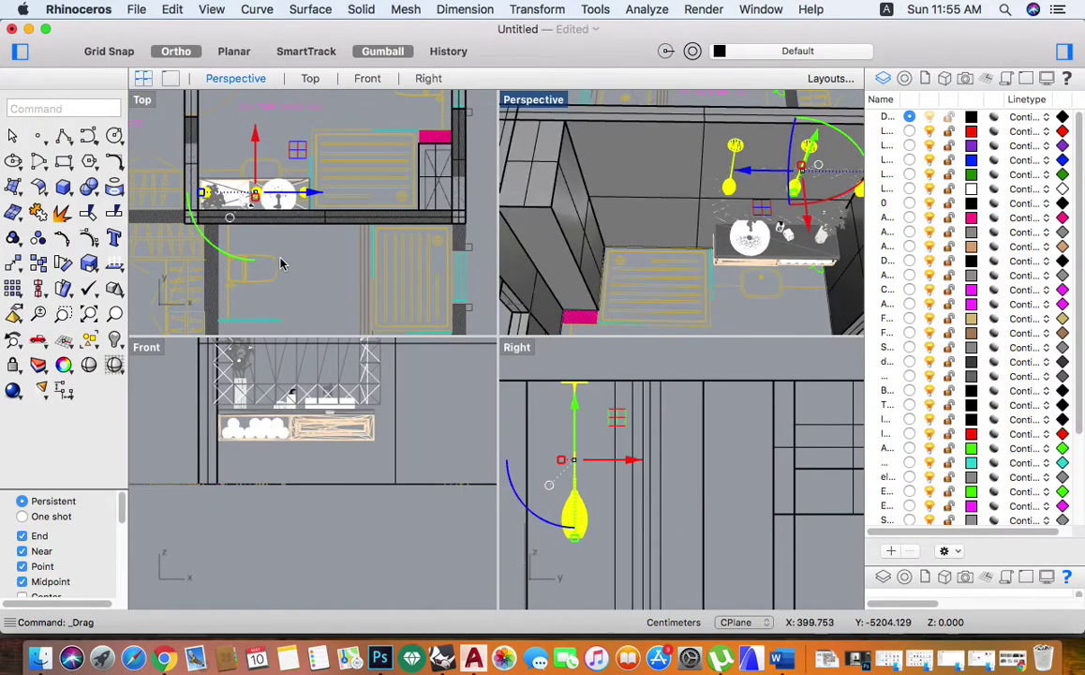
{"action": "scroll", "coordinate": [384, 208], "scroll_direction": "up", "scroll_amount": 2}
{"action": "scroll", "coordinate": [410, 211], "scroll_direction": "up", "scroll_amount": 2}
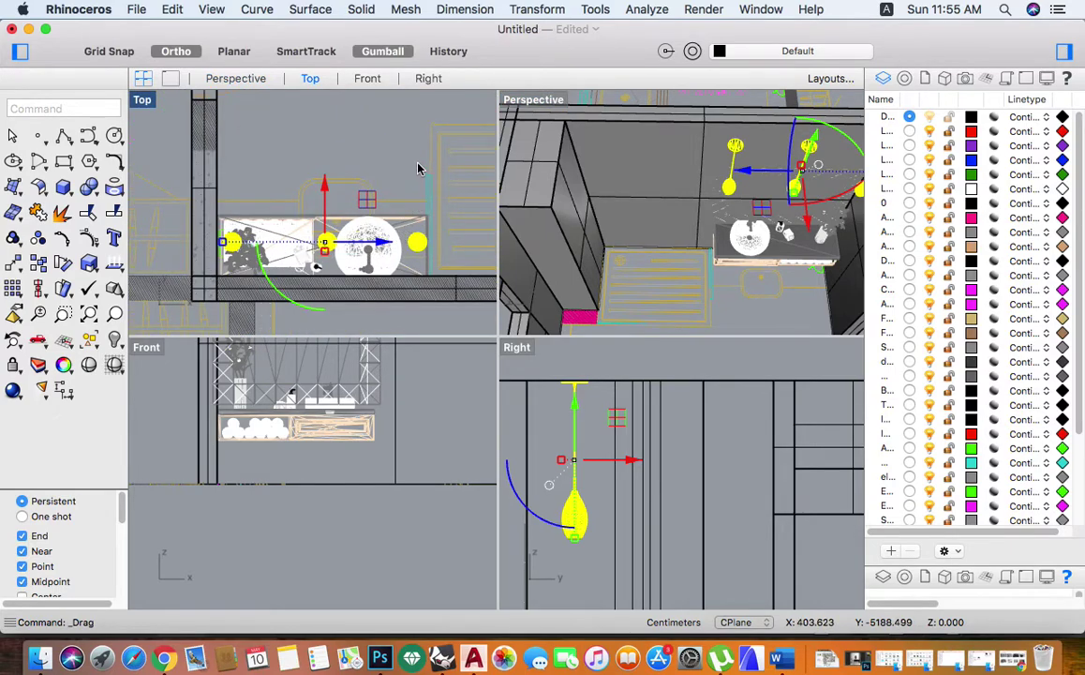
{"action": "left_click_drag", "start_coordinate": [418, 169], "coordinate": [243, 314]}
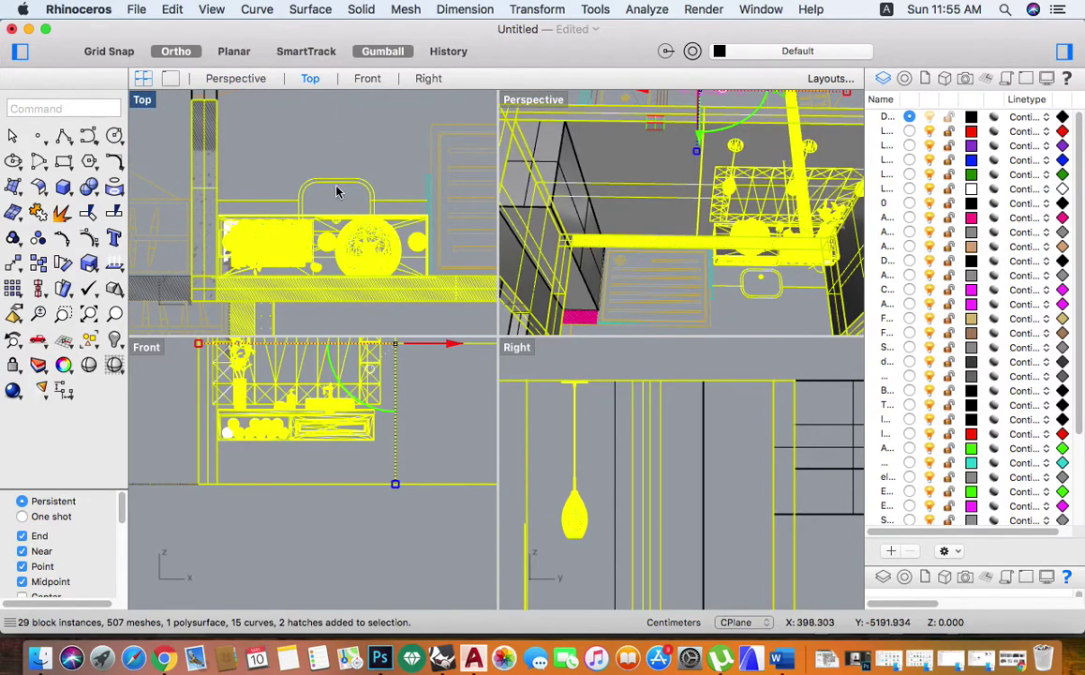
{"action": "left_click_drag", "start_coordinate": [229, 177], "coordinate": [170, 166], "text": "super"}
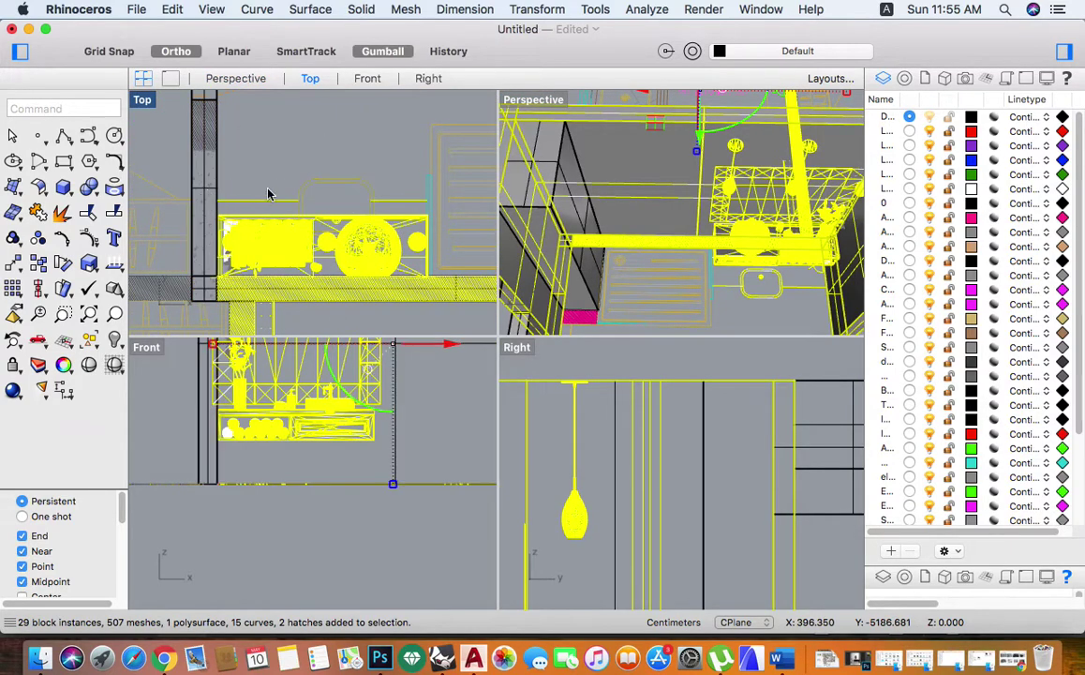
{"action": "left_click", "coordinate": [419, 298], "text": "super"}
{"action": "left_click", "coordinate": [398, 310], "text": "super"}
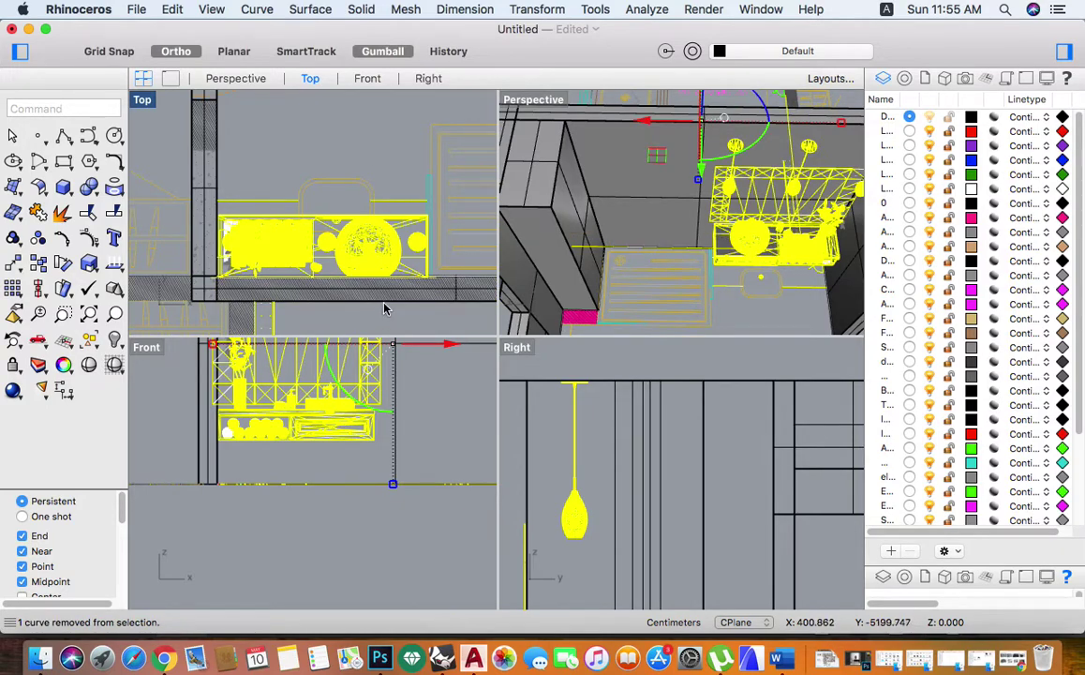
{"action": "scroll", "coordinate": [347, 267], "scroll_direction": "up", "scroll_amount": 2}
{"action": "scroll", "coordinate": [361, 244], "scroll_direction": "up", "scroll_amount": 2}
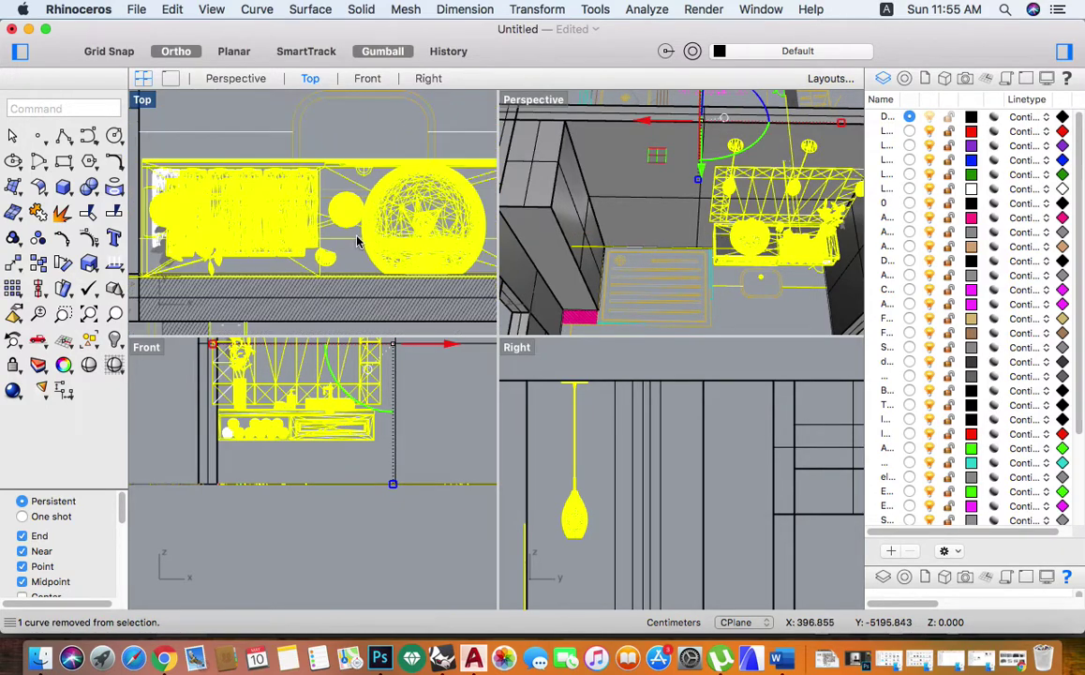
{"action": "scroll", "coordinate": [338, 221], "scroll_direction": "down", "scroll_amount": 2}
{"action": "scroll", "coordinate": [341, 212], "scroll_direction": "down", "scroll_amount": 2}
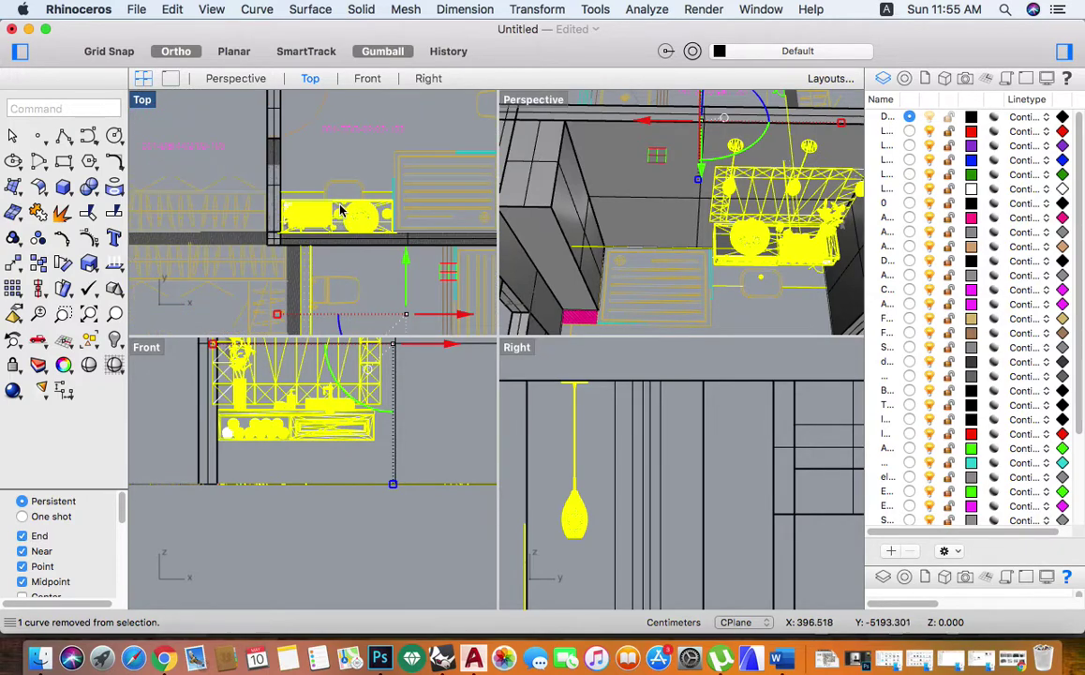
- Move the furniture group along Y against the bathroom's back wall
{"action": "left_click_drag", "start_coordinate": [330, 459], "coordinate": [329, 494]}
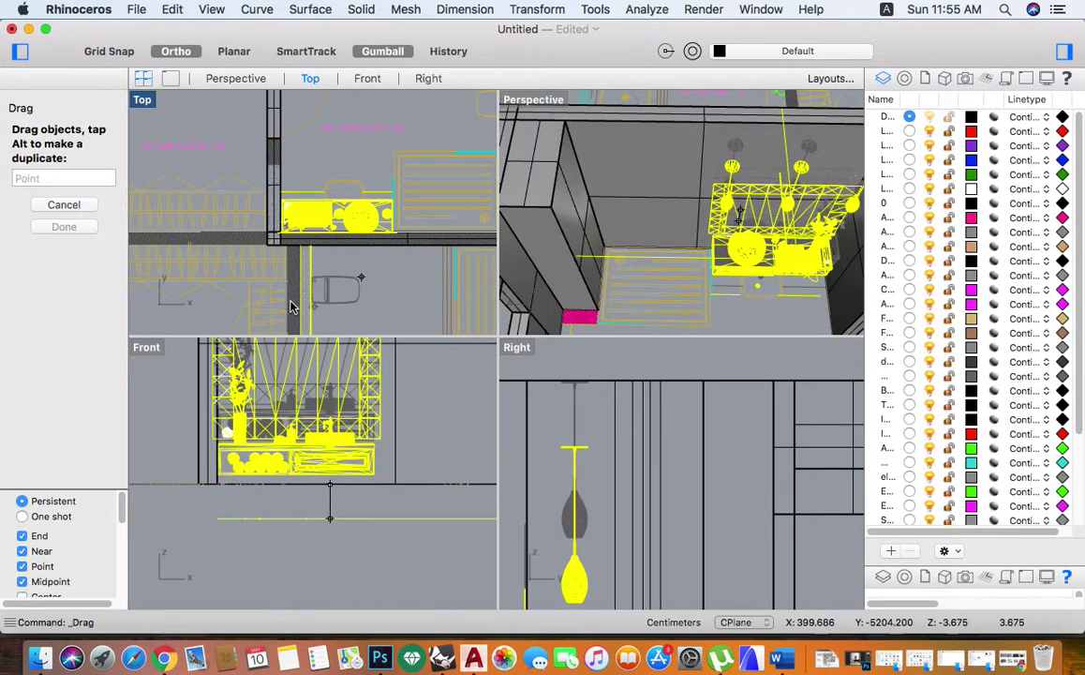
{"action": "key", "text": "super+z"}
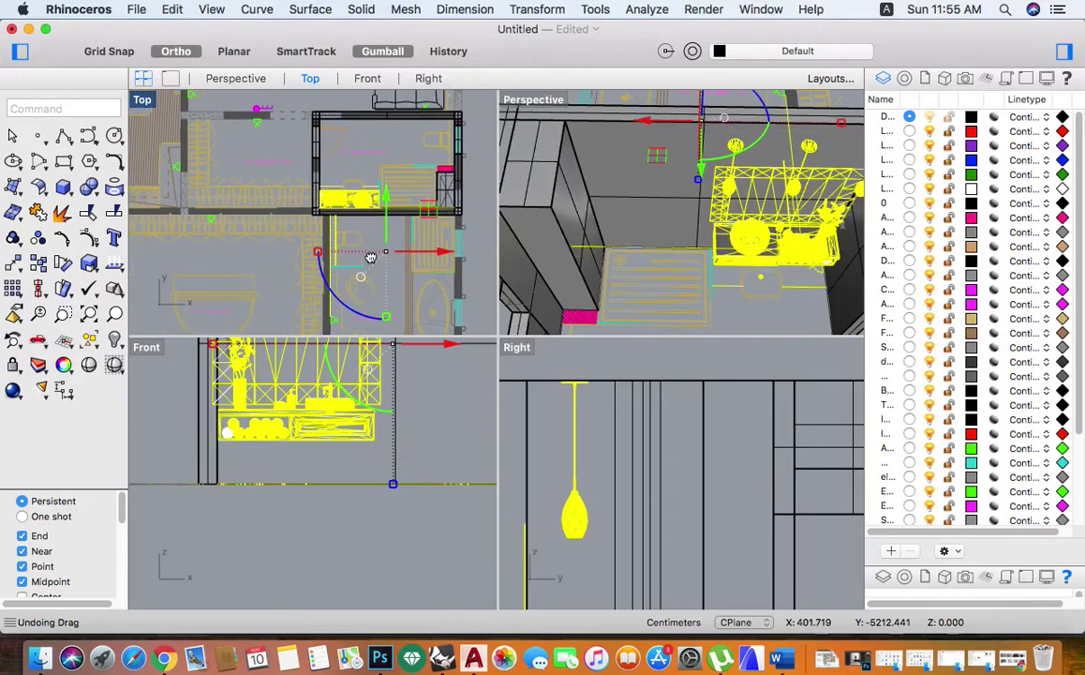
{"action": "scroll", "coordinate": [363, 283], "scroll_direction": "down", "scroll_amount": 2}
{"action": "scroll", "coordinate": [383, 291], "scroll_direction": "down", "scroll_amount": 2}
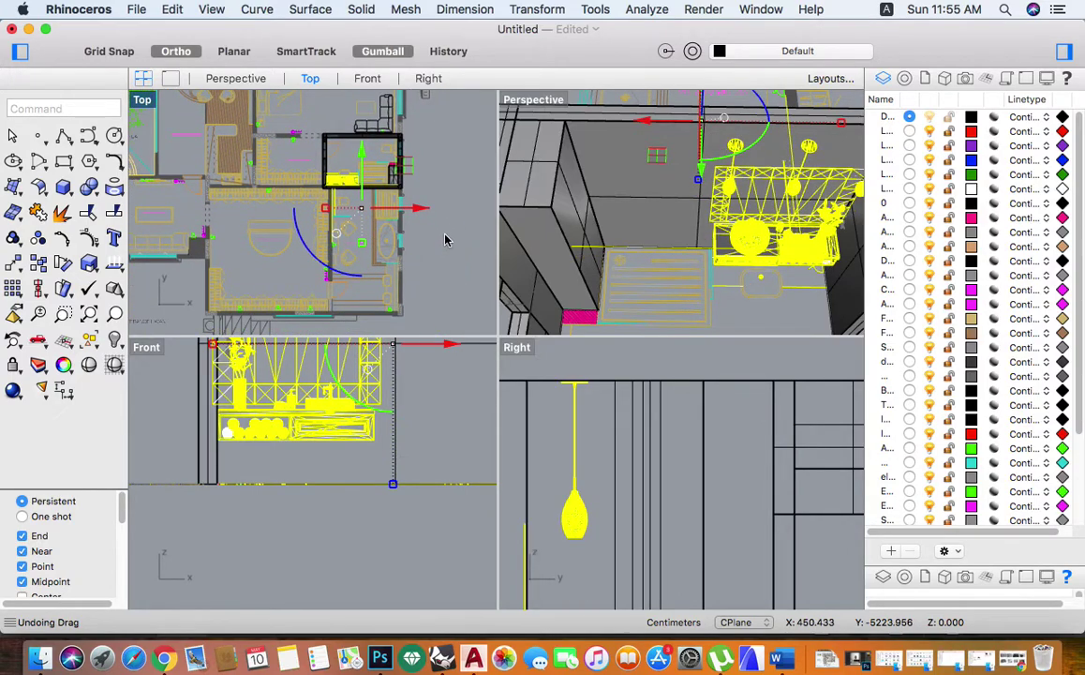
{"action": "left_click", "coordinate": [317, 211], "text": "super"}
{"action": "scroll", "coordinate": [353, 203], "scroll_direction": "up", "scroll_amount": 3}
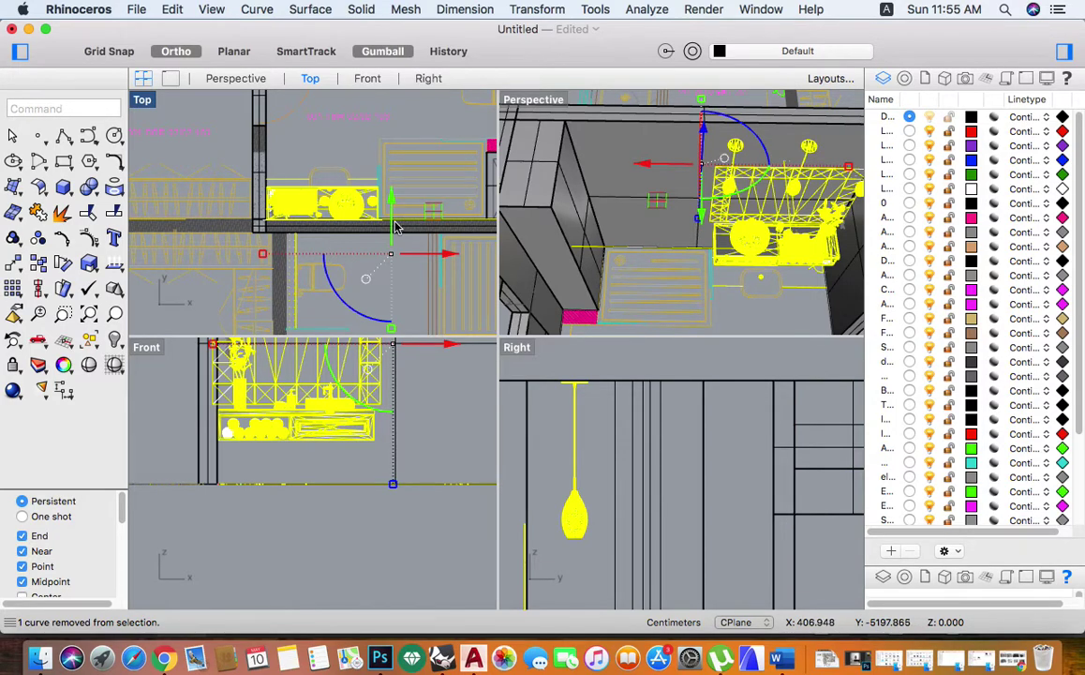
{"action": "left_click_drag", "start_coordinate": [395, 227], "coordinate": [401, 233]}
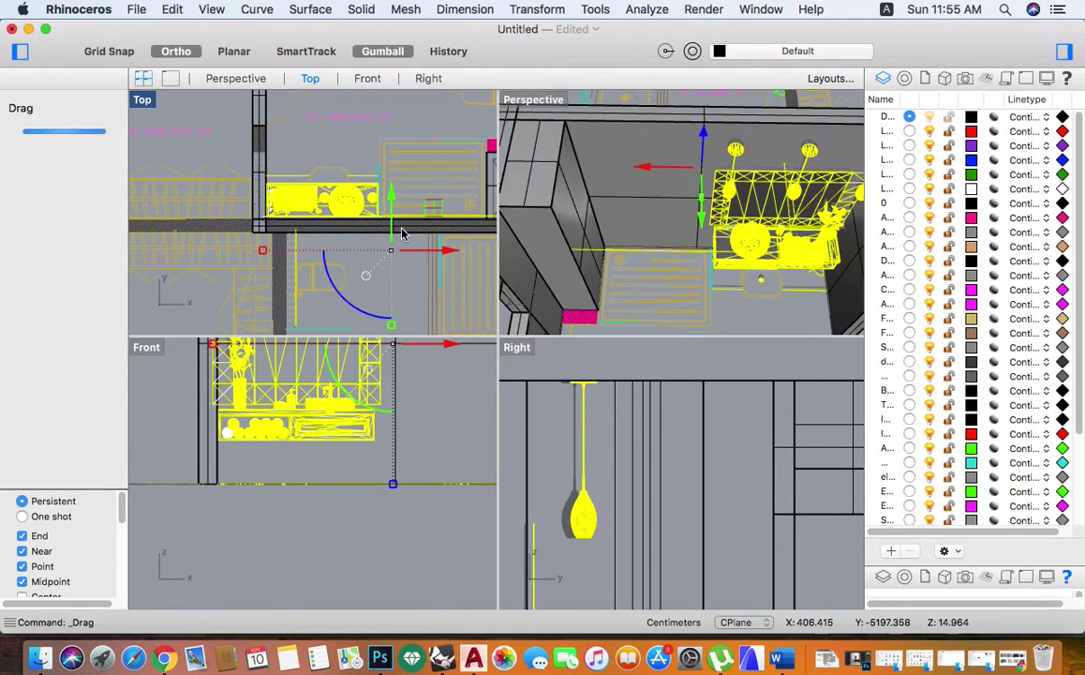
- Deselect everything and orbit the maximized Perspective view of the furnished bathroom
{"action": "mouse_move", "coordinate": [613, 229]}
{"action": "right_mouse_down"}
{"action": "mouse_move", "coordinate": [725, 183]}
{"action": "mouse_move", "coordinate": [575, 254]}
{"action": "mouse_move", "coordinate": [581, 233]}
{"action": "mouse_move", "coordinate": [501, 306]}
{"action": "mouse_move", "coordinate": [520, 282]}
{"action": "right_mouse_up"}
{"action": "key", "text": "Escape"}
{"action": "double_click", "coordinate": [542, 100]}
{"action": "right_click_drag", "start_coordinate": [496, 335], "coordinate": [450, 403]}
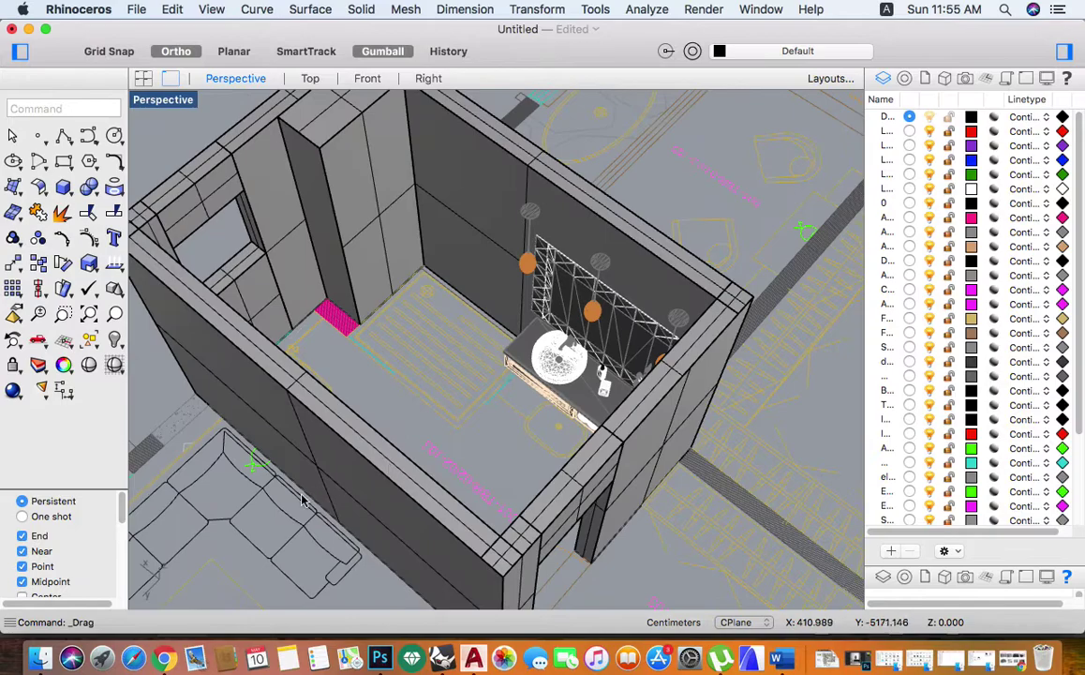
- Import 7.skp from the Desktop into the villa model as meshes with embedded textures
{"action": "left_click", "coordinate": [165, 661]}
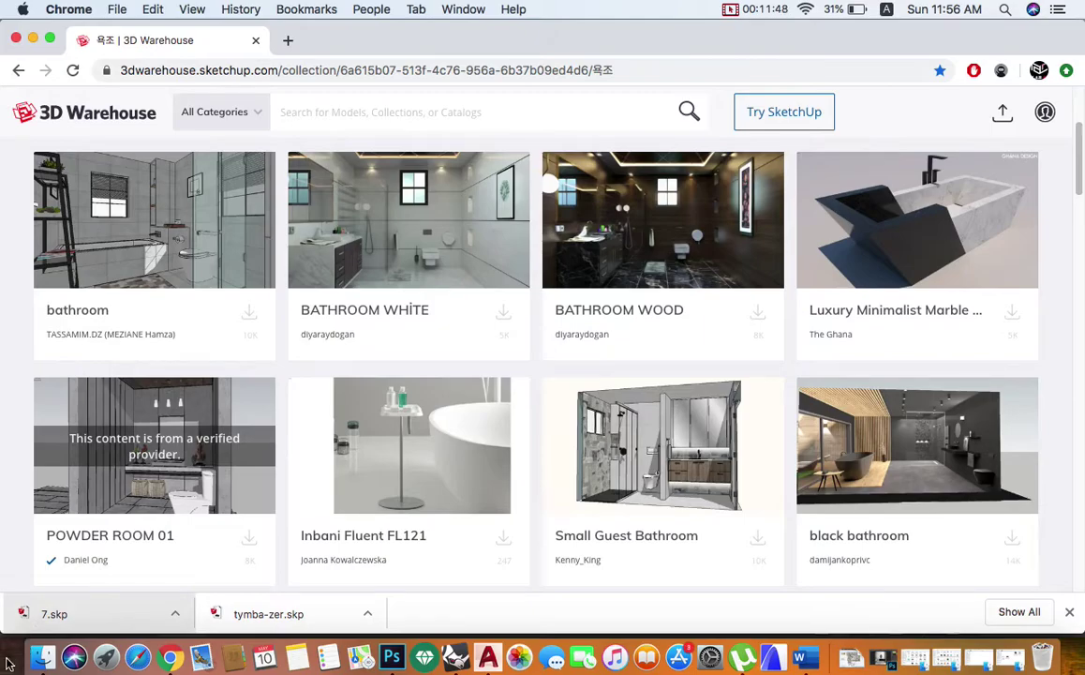
{"action": "left_click", "coordinate": [34, 40]}
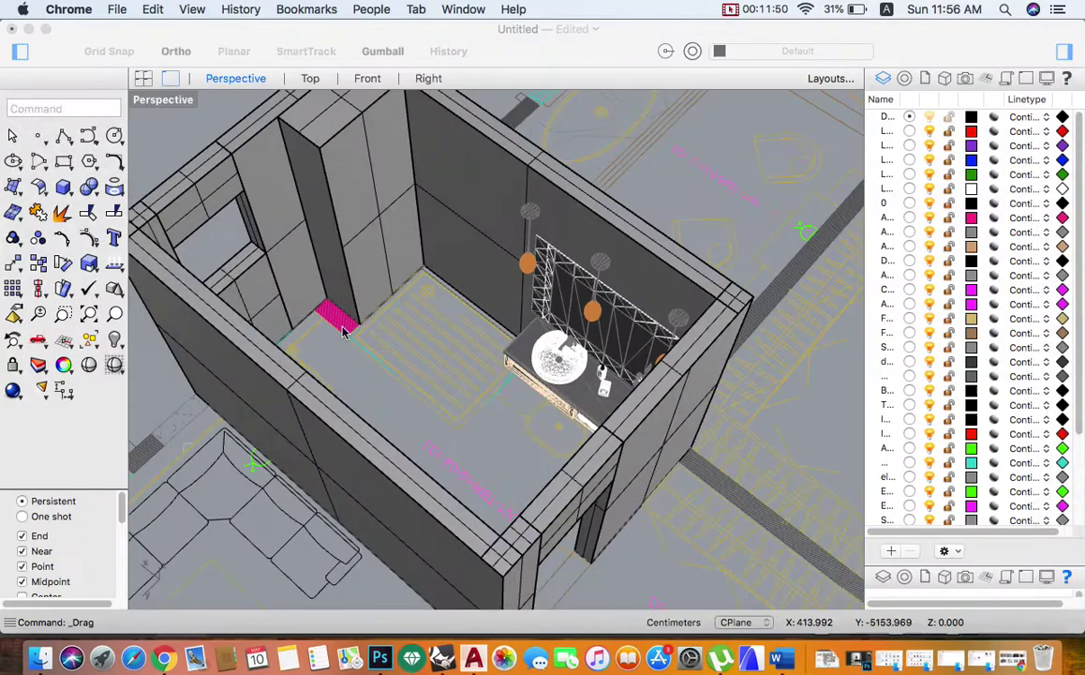
{"action": "left_click", "coordinate": [139, 11]}
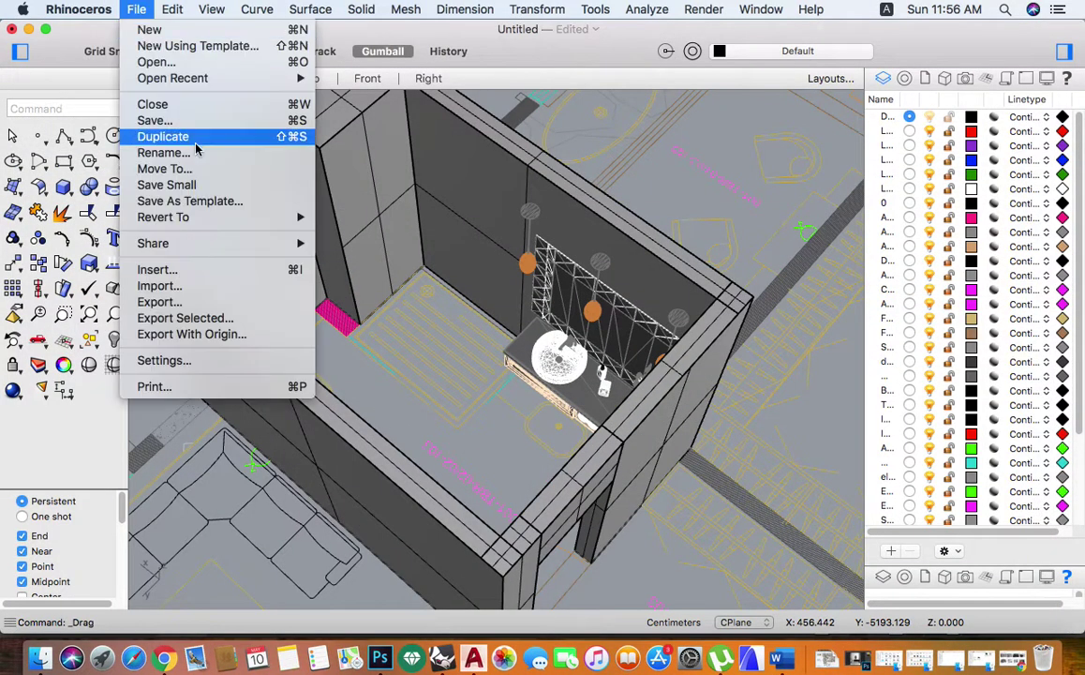
{"action": "left_click", "coordinate": [181, 288]}
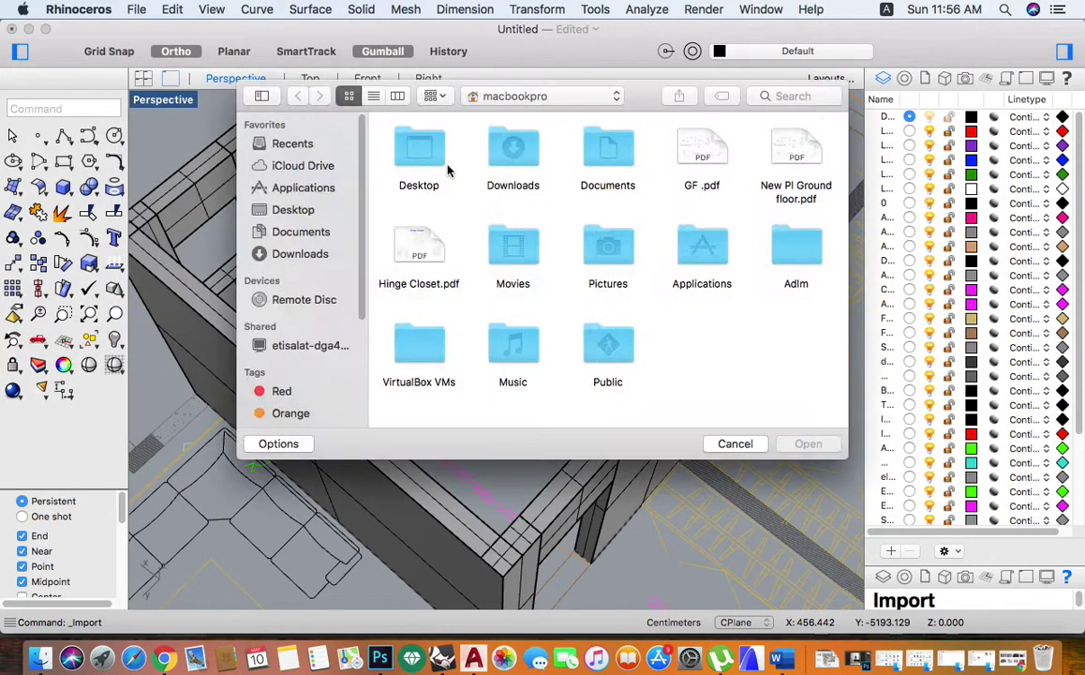
{"action": "double_click", "coordinate": [434, 150]}
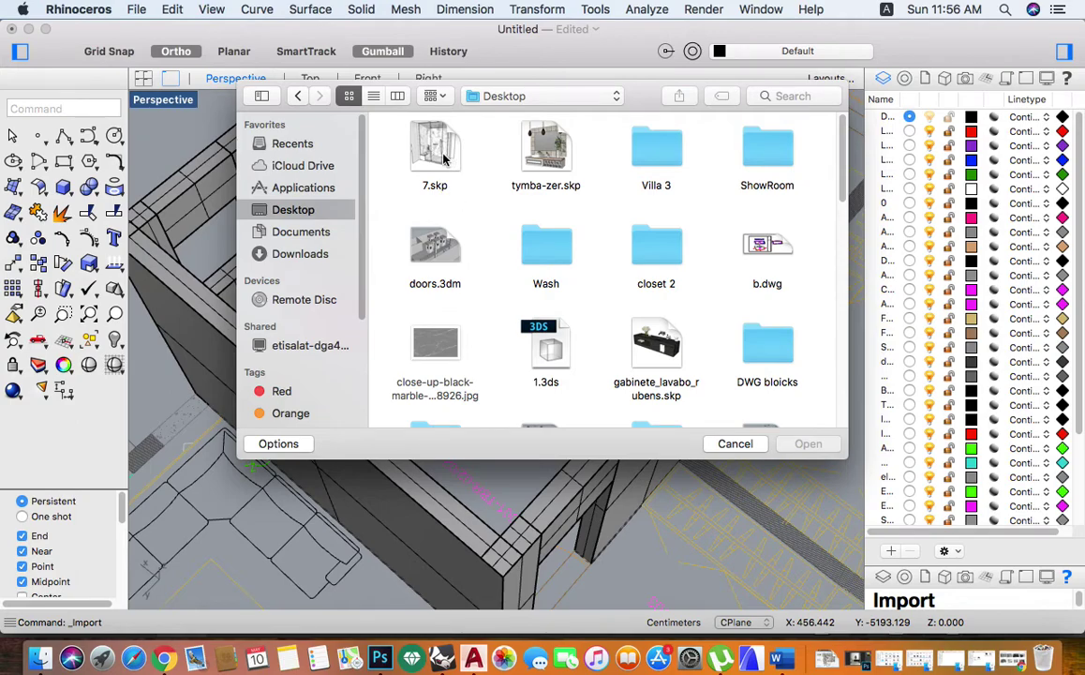
{"action": "left_click", "coordinate": [444, 159]}
{"action": "double_click", "coordinate": [444, 160]}
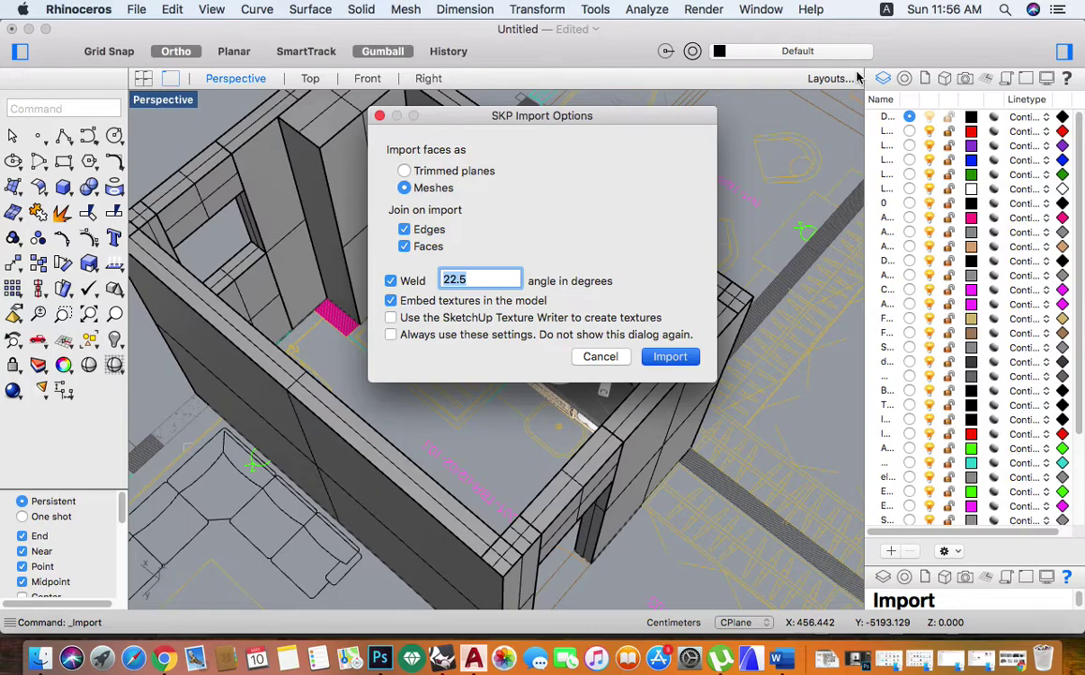
{"action": "key", "text": "Return"}
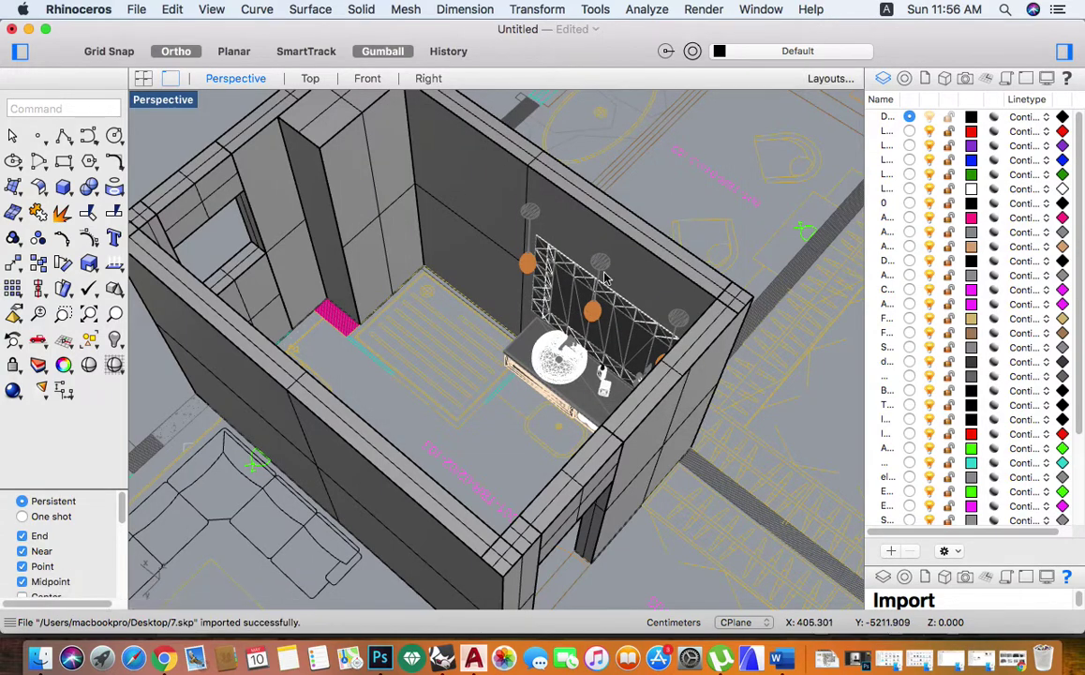
- Zoom out and drag the imported 7.skp model over to the villa floor plan
{"action": "scroll", "coordinate": [425, 395], "scroll_direction": "down", "scroll_amount": 5}
{"action": "scroll", "coordinate": [425, 396], "scroll_direction": "down", "scroll_amount": 3}
{"action": "scroll", "coordinate": [433, 384], "scroll_direction": "down", "scroll_amount": 3}
{"action": "scroll", "coordinate": [442, 370], "scroll_direction": "down", "scroll_amount": 2}
{"action": "scroll", "coordinate": [453, 352], "scroll_direction": "down", "scroll_amount": 2}
{"action": "scroll", "coordinate": [453, 353], "scroll_direction": "down", "scroll_amount": 2}
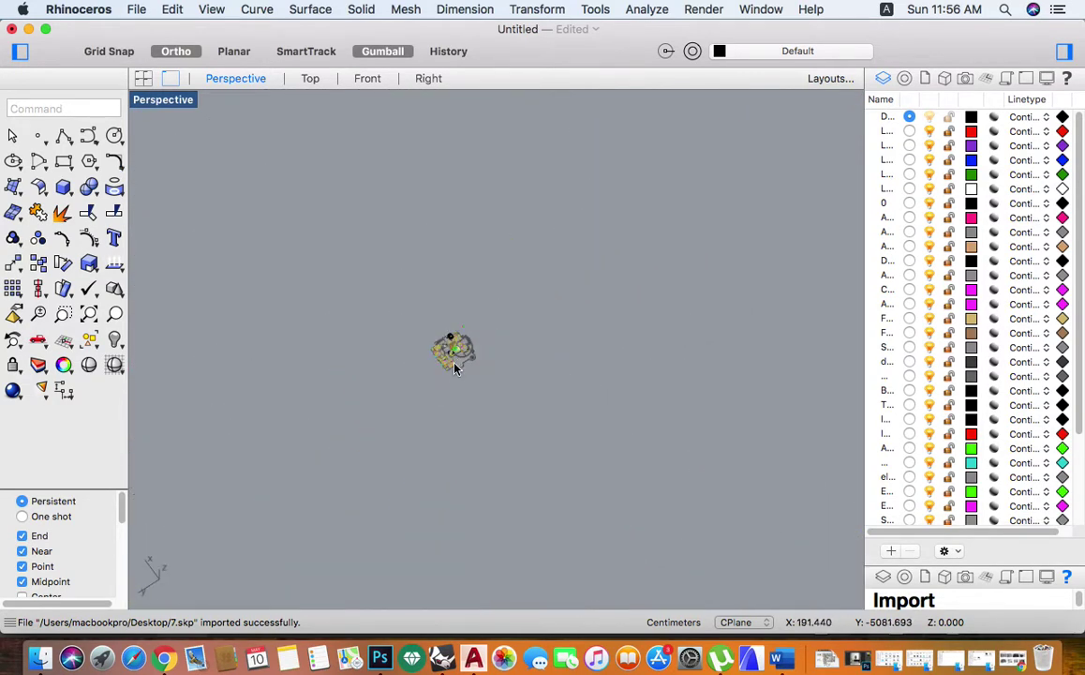
{"action": "left_click", "coordinate": [255, 441]}
{"action": "left_click_drag", "start_coordinate": [267, 451], "coordinate": [401, 351]}
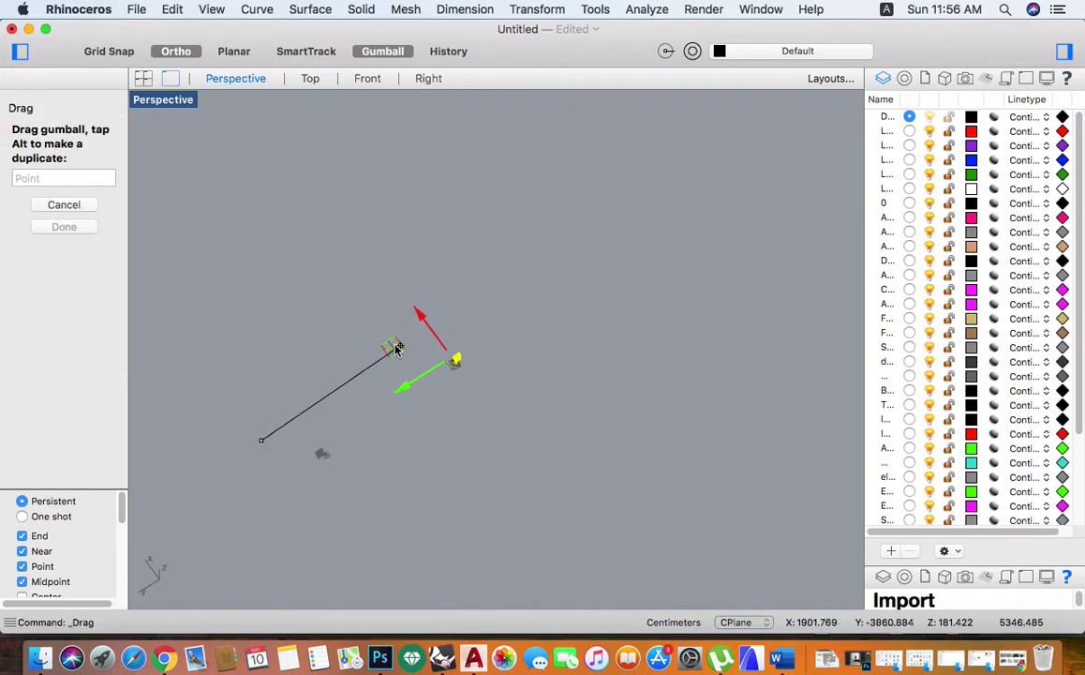
{"action": "left_click_drag", "start_coordinate": [401, 351], "coordinate": [400, 349]}
{"action": "left_click", "coordinate": [114, 316]}
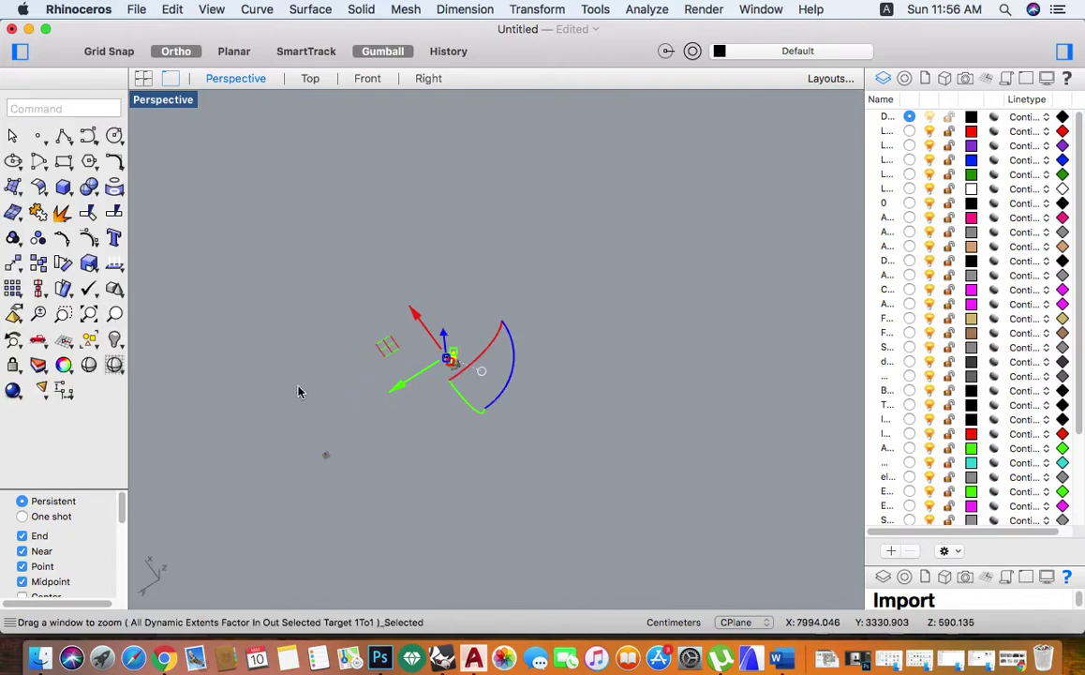
{"action": "scroll", "coordinate": [273, 370], "scroll_direction": "down", "scroll_amount": 5}
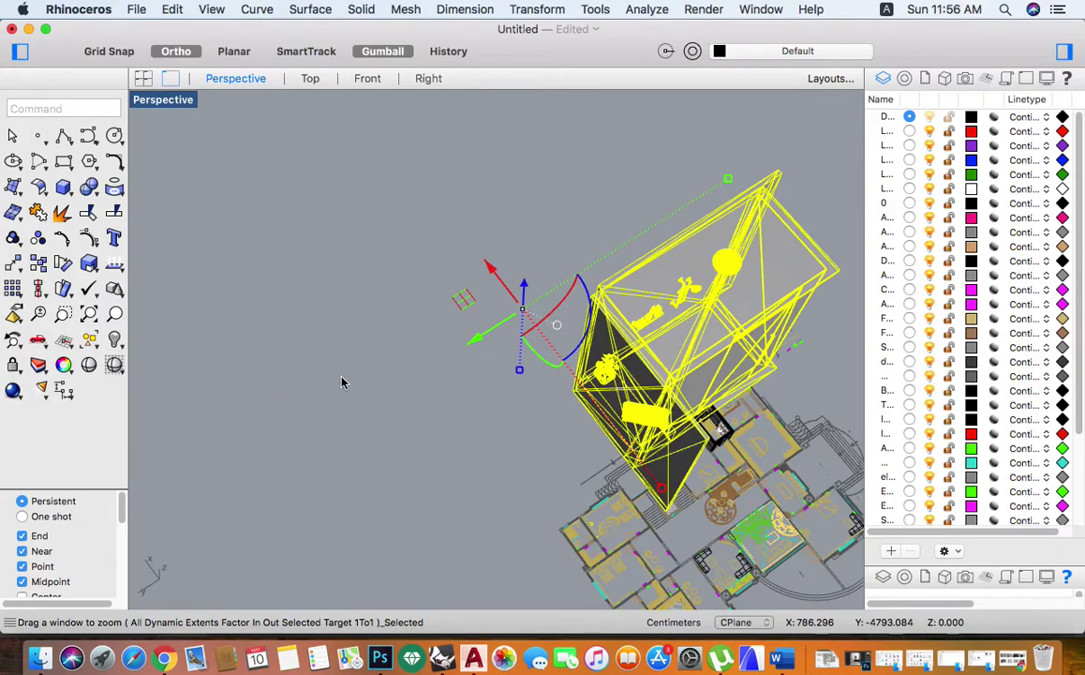
{"action": "scroll", "coordinate": [328, 374], "scroll_direction": "up", "scroll_amount": 2}
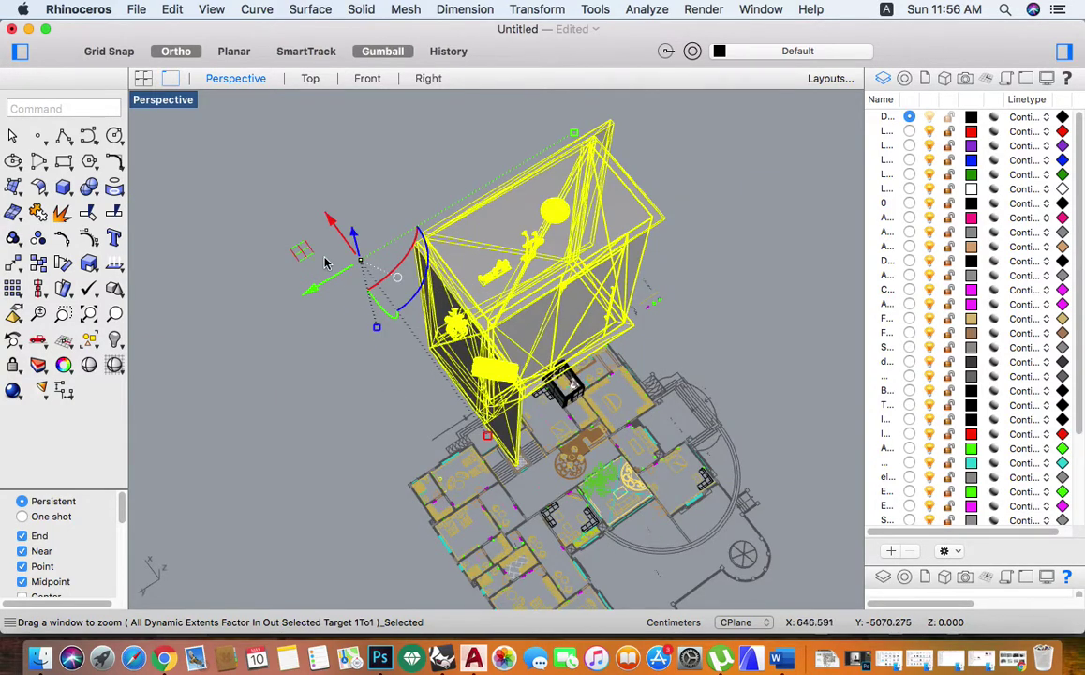
{"action": "left_click_drag", "start_coordinate": [325, 264], "coordinate": [265, 282]}
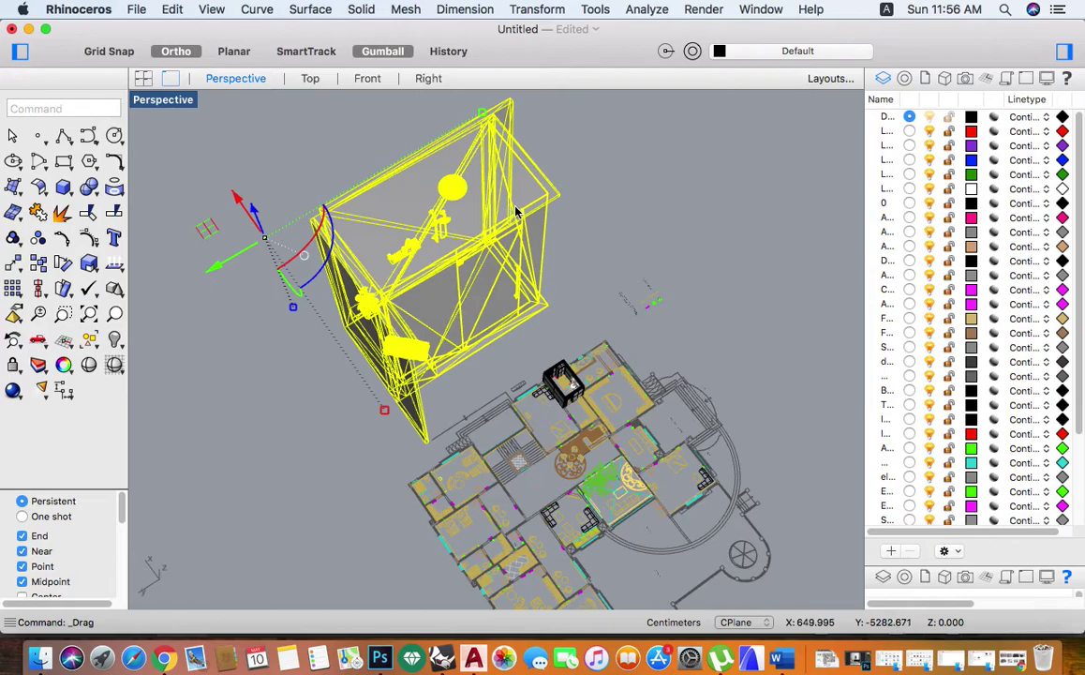
- Delete the tall wall panel, grey side panel and top block of the imported model
{"action": "right_click_drag", "start_coordinate": [483, 249], "coordinate": [446, 234]}
{"action": "scroll", "coordinate": [450, 343], "scroll_direction": "up", "scroll_amount": 5}
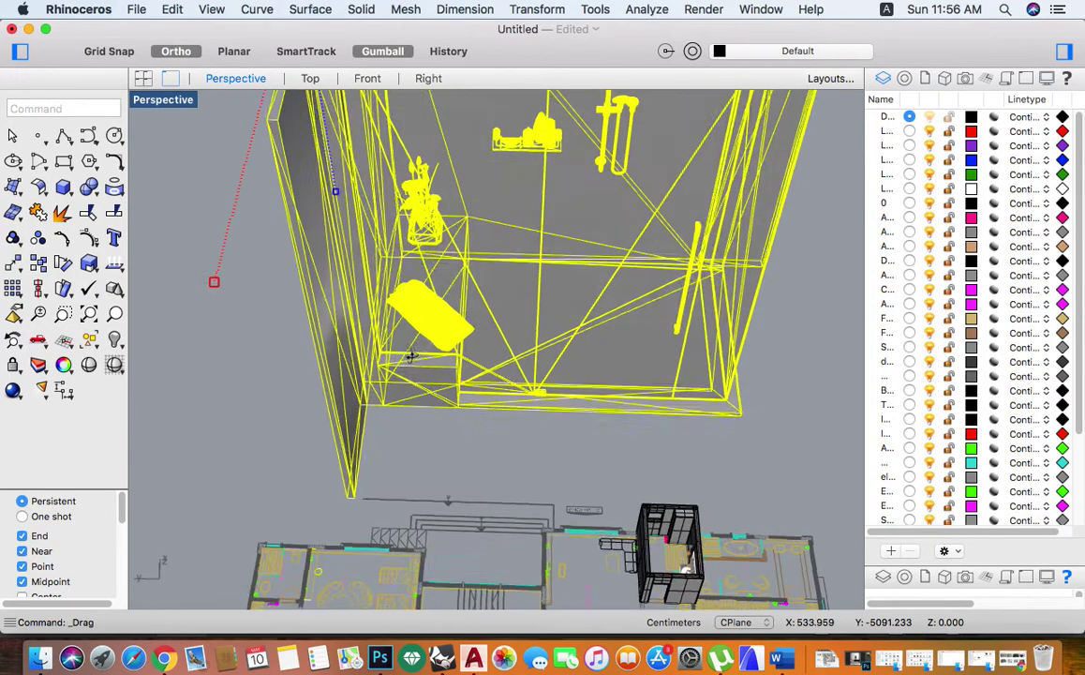
{"action": "scroll", "coordinate": [395, 357], "scroll_direction": "up", "scroll_amount": 3}
{"action": "left_click", "coordinate": [395, 354]}
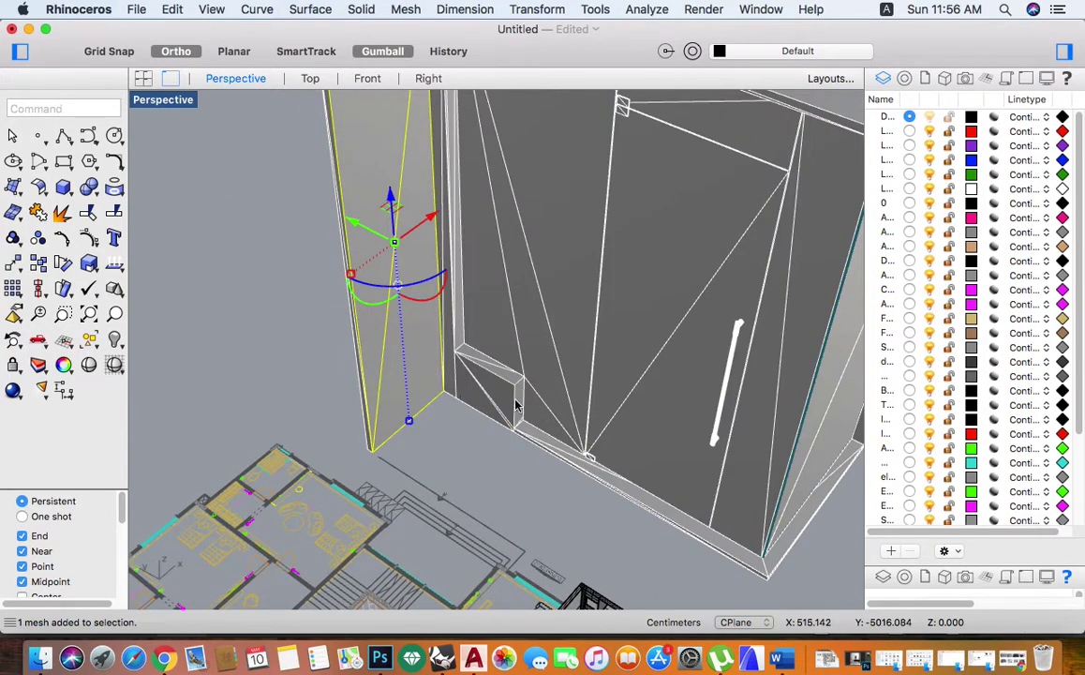
{"action": "key", "text": "Delete"}
{"action": "left_click", "coordinate": [403, 381]}
{"action": "key", "text": "Delete"}
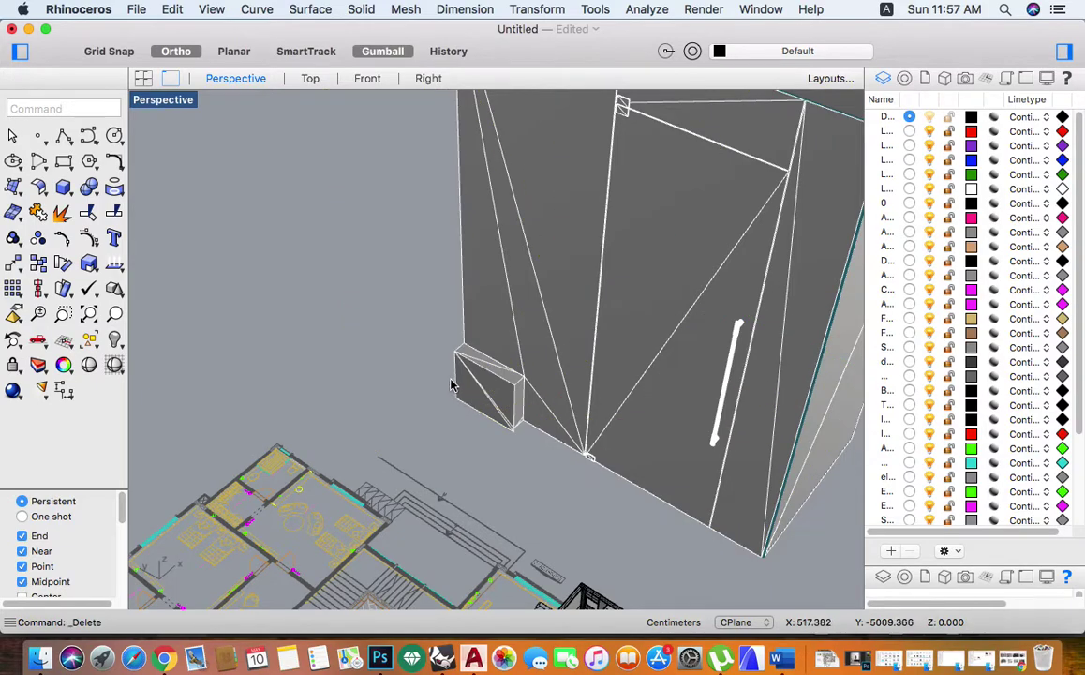
{"action": "scroll", "coordinate": [451, 384], "scroll_direction": "down", "scroll_amount": 3}
{"action": "right_click_drag", "start_coordinate": [535, 416], "coordinate": [562, 353]}
{"action": "left_click", "coordinate": [673, 174]}
{"action": "key", "text": "Delete"}
- Delete the box mesh and the left triangulated wall meshes
{"action": "right_click_drag", "start_coordinate": [605, 268], "coordinate": [732, 347]}
{"action": "left_click", "coordinate": [750, 330]}
{"action": "left_click", "coordinate": [671, 272]}
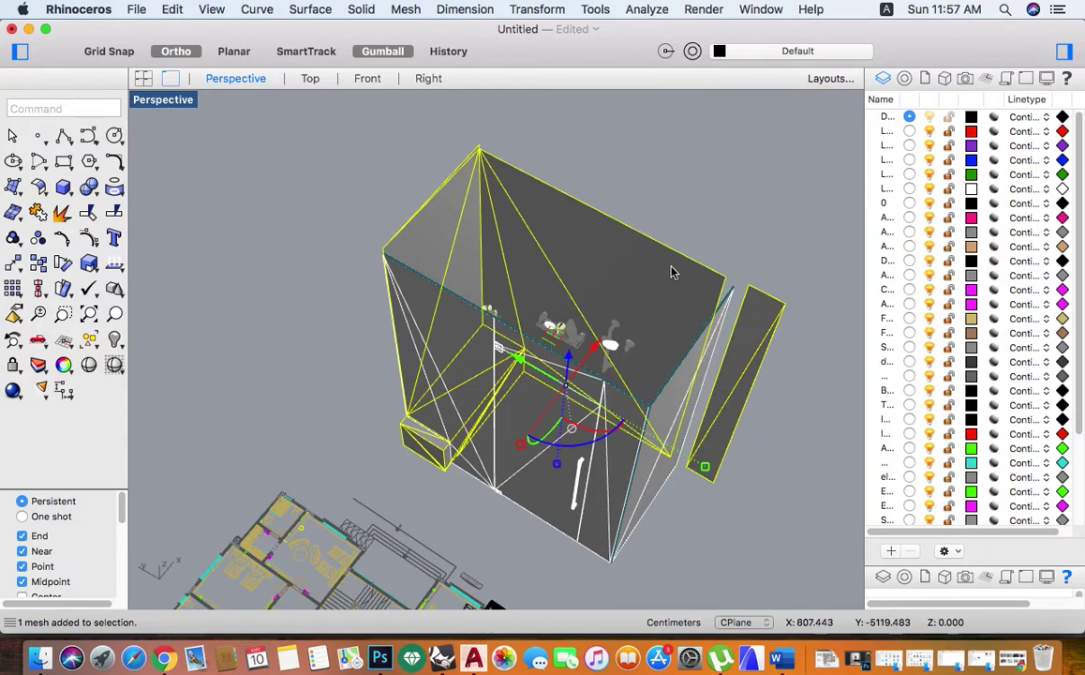
{"action": "key", "text": "Delete"}
{"action": "right_click_drag", "start_coordinate": [666, 312], "coordinate": [538, 350]}
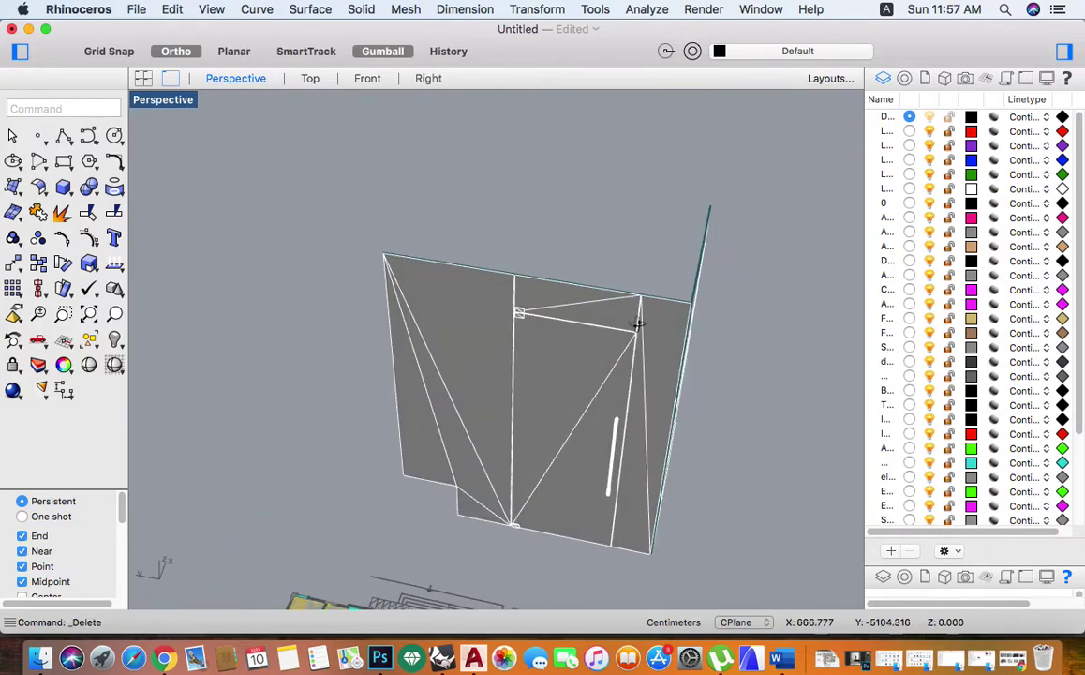
{"action": "left_click", "coordinate": [451, 364]}
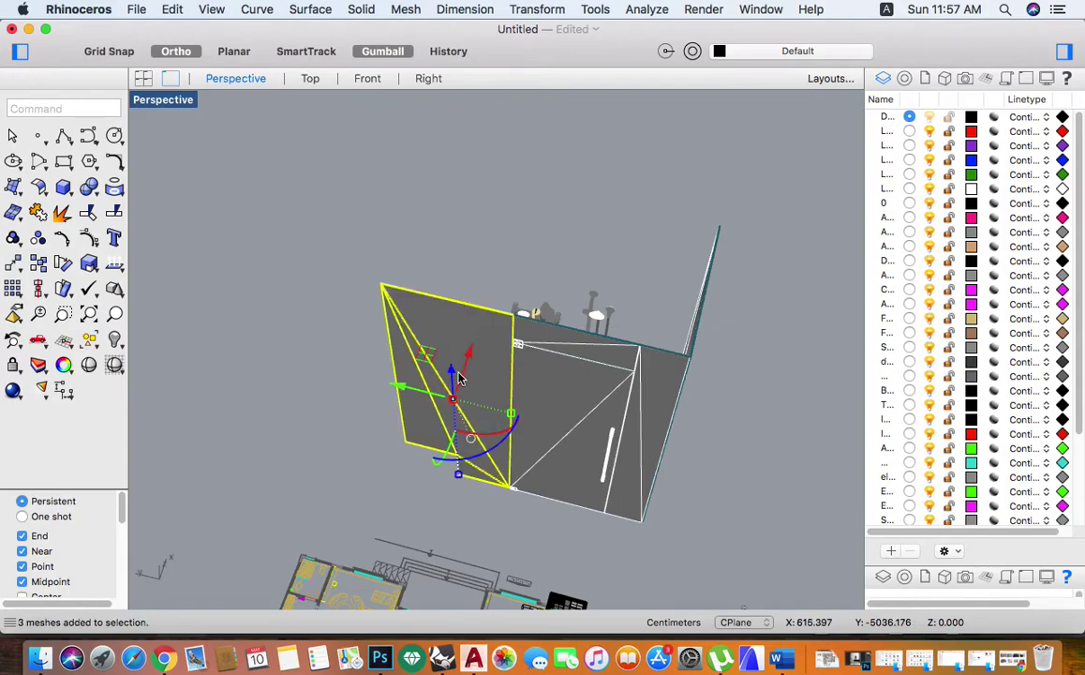
{"action": "key", "text": "Delete"}
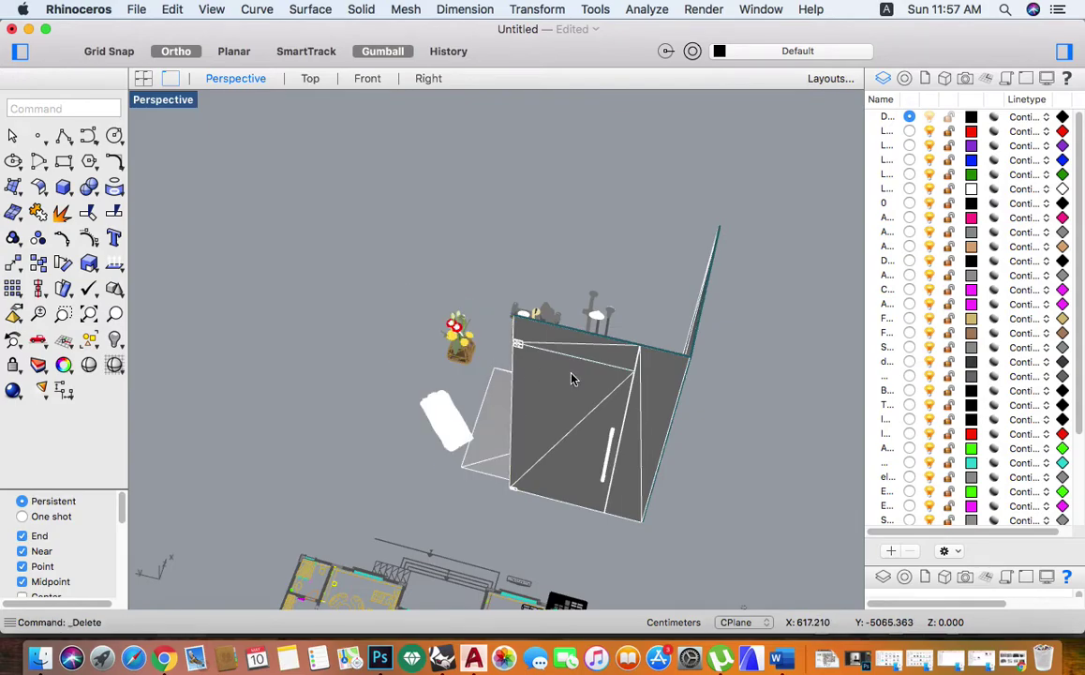
- Delete the flat glass panel, white tub and flower plant, then window-select the remaining pieces
{"action": "right_click_drag", "start_coordinate": [573, 372], "coordinate": [498, 383]}
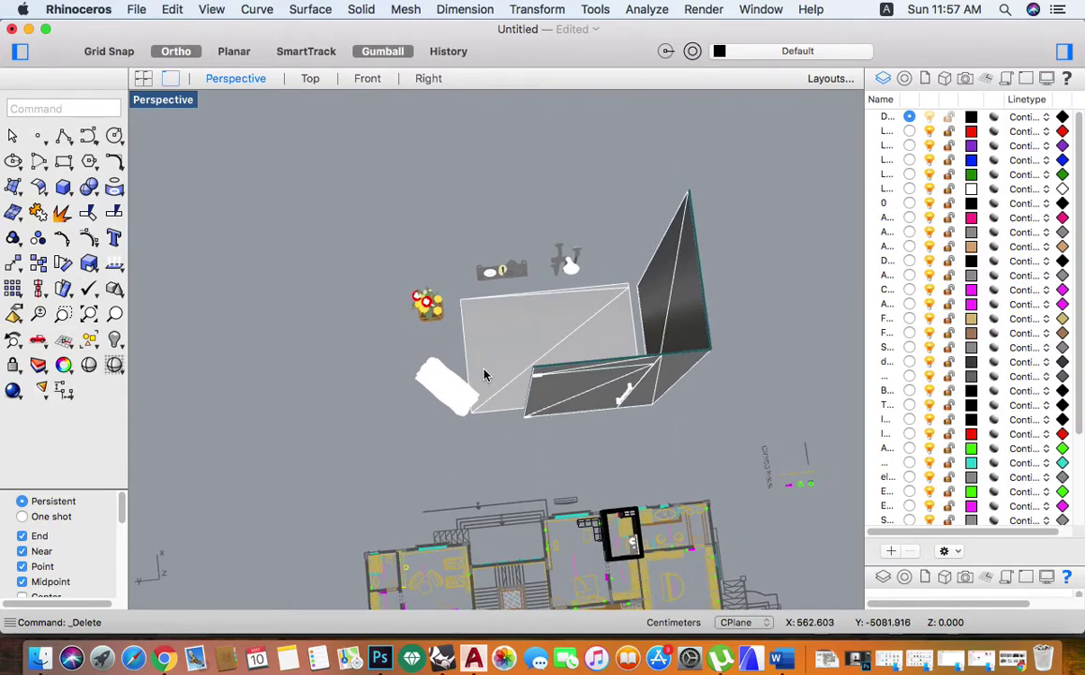
{"action": "left_click", "coordinate": [476, 395]}
{"action": "left_click", "coordinate": [427, 366], "text": "shift"}
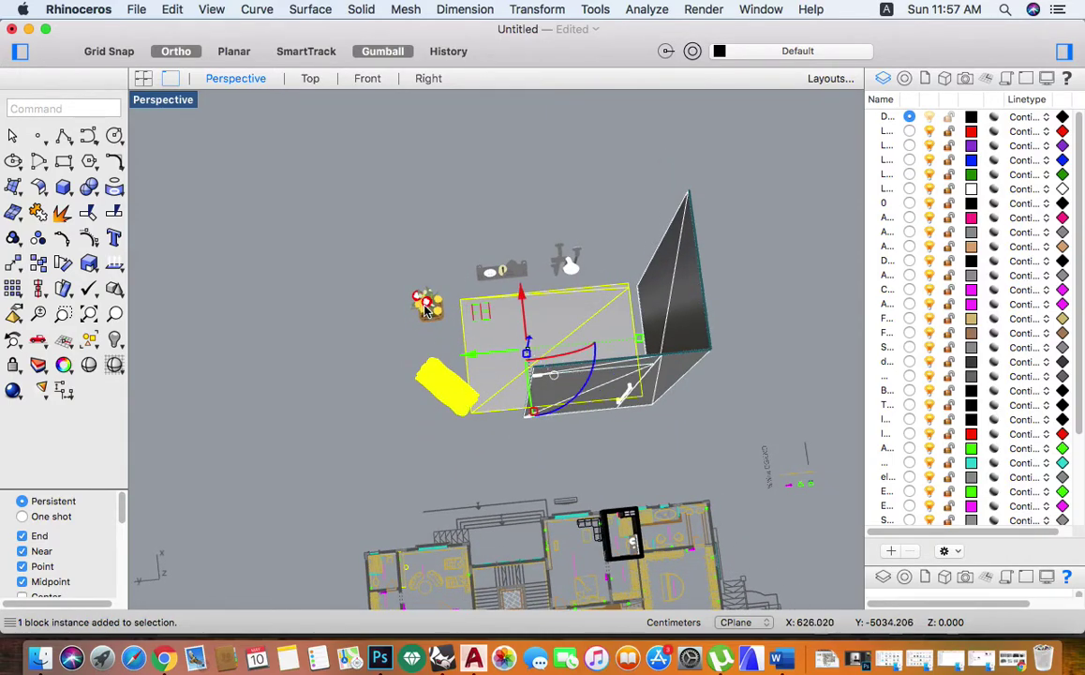
{"action": "left_click", "coordinate": [426, 307], "text": "shift"}
{"action": "key", "text": "Delete"}
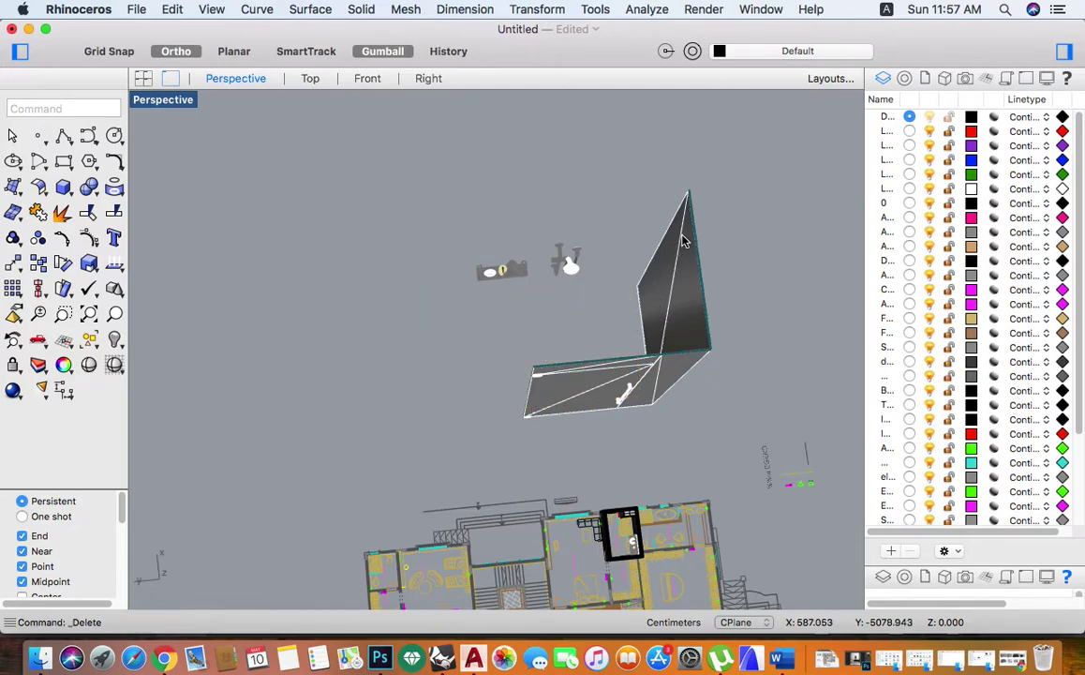
{"action": "left_click_drag", "start_coordinate": [668, 174], "coordinate": [391, 397]}
{"action": "double_click", "coordinate": [167, 105]}
- Select the shower enclosure, fixtures and curve, and maximize the Top view
{"action": "scroll", "coordinate": [187, 177], "scroll_direction": "right", "scroll_amount": 3}
{"action": "scroll", "coordinate": [258, 206], "scroll_direction": "up", "scroll_amount": 3}
{"action": "scroll", "coordinate": [272, 237], "scroll_direction": "right", "scroll_amount": 3}
{"action": "scroll", "coordinate": [273, 230], "scroll_direction": "down", "scroll_amount": 3}
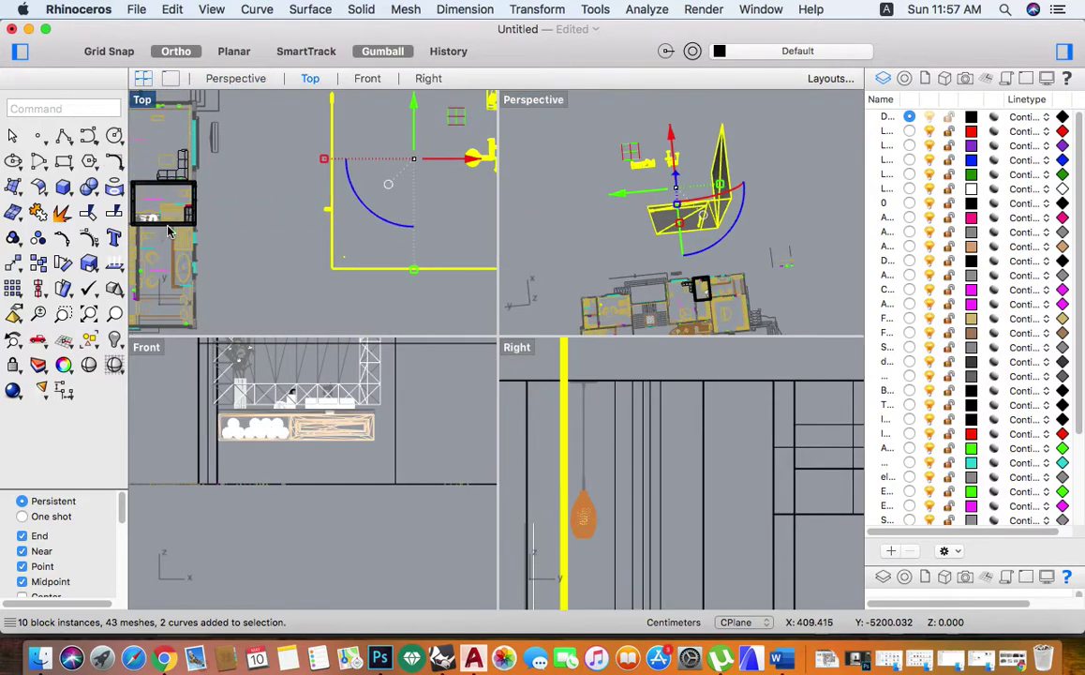
{"action": "left_click", "coordinate": [359, 175]}
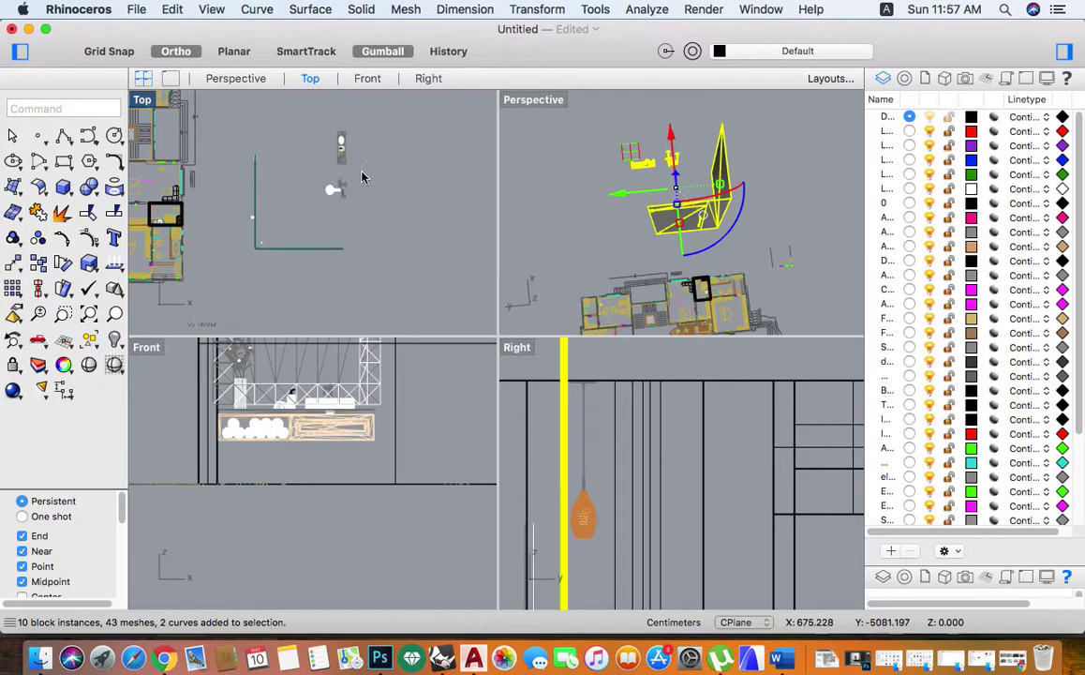
{"action": "left_click_drag", "start_coordinate": [383, 125], "coordinate": [302, 197]}
{"action": "mouse_move", "coordinate": [371, 150]}
{"action": "left_mouse_down"}
{"action": "mouse_move", "coordinate": [362, 153]}
{"action": "mouse_move", "coordinate": [372, 156]}
{"action": "left_mouse_up"}
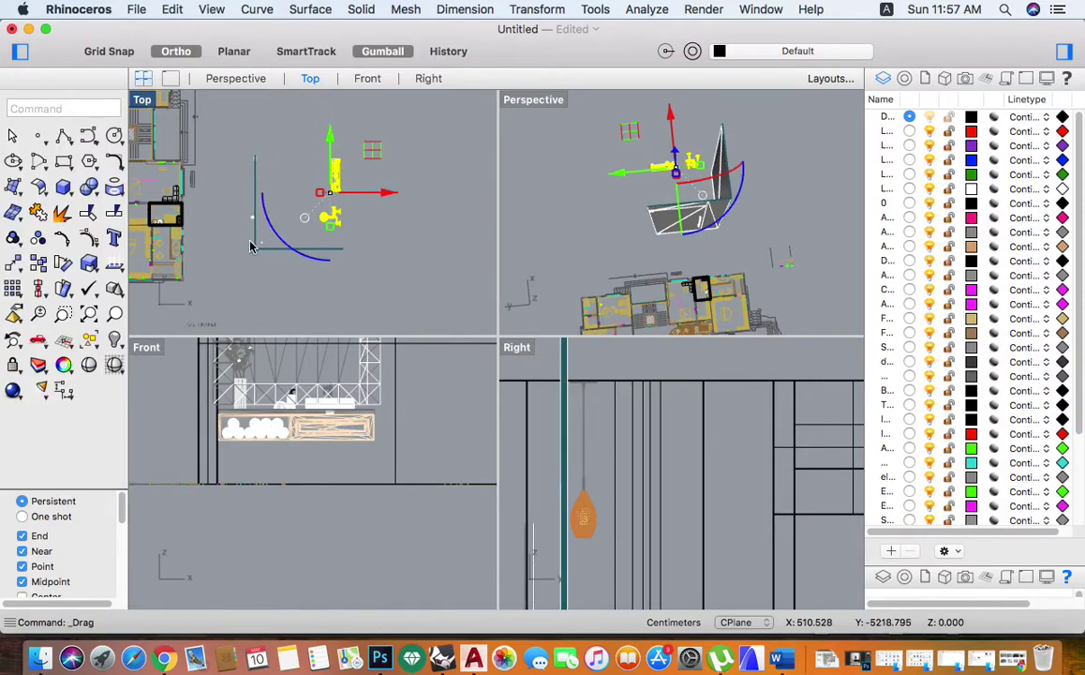
{"action": "left_click_drag", "start_coordinate": [210, 271], "coordinate": [192, 180]}
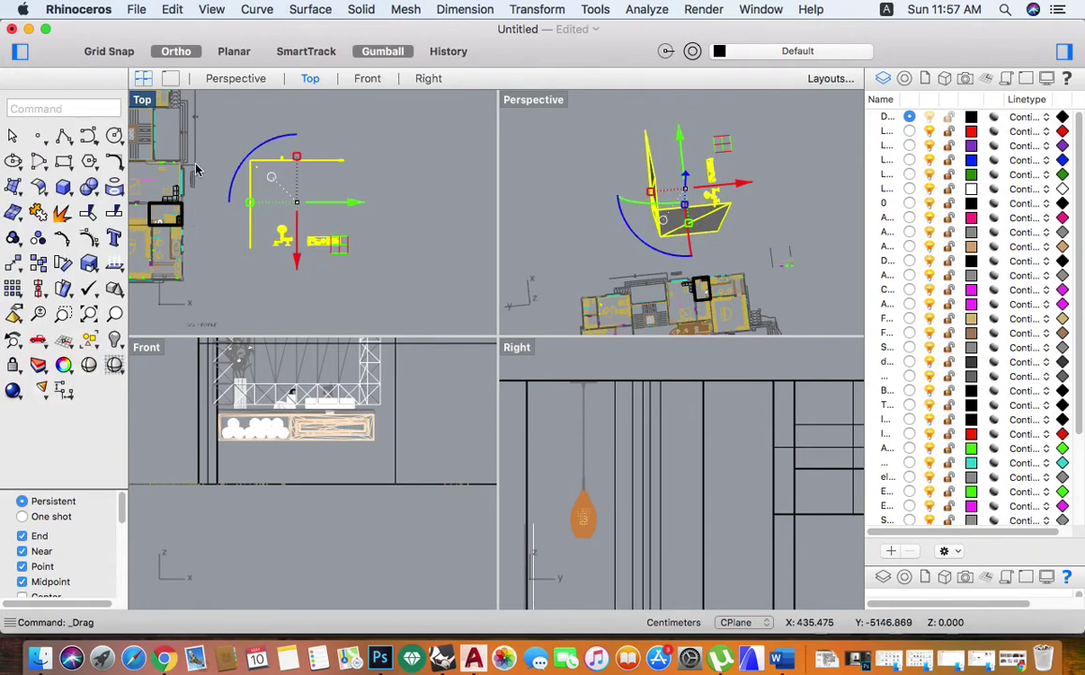
{"action": "double_click", "coordinate": [142, 100]}
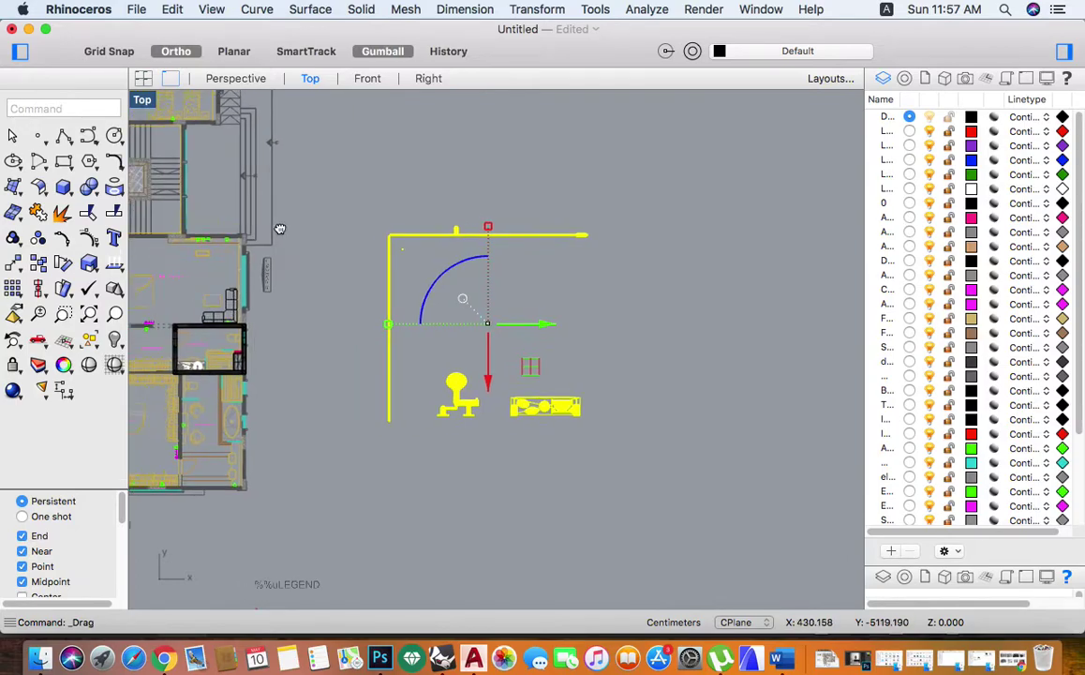
- Scale the enclosure down by reference points and move it onto the bathroom plan
{"action": "scroll", "coordinate": [281, 235], "scroll_direction": "up", "scroll_amount": 3}
{"action": "left_click", "coordinate": [85, 266]}
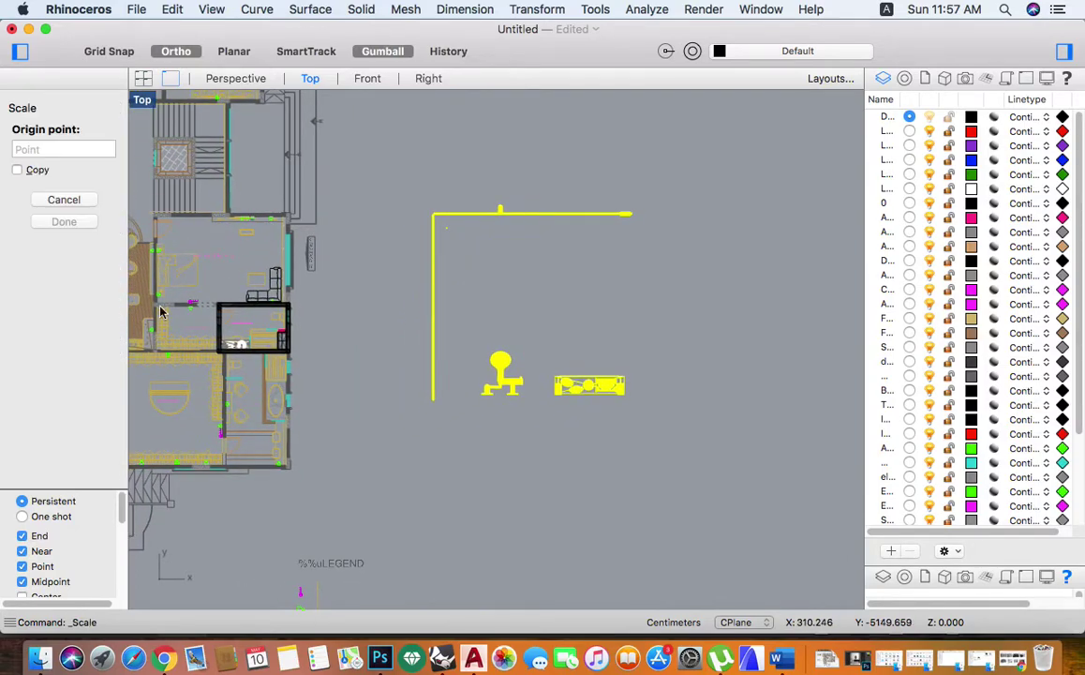
{"action": "left_click", "coordinate": [289, 353]}
{"action": "left_click", "coordinate": [724, 353]}
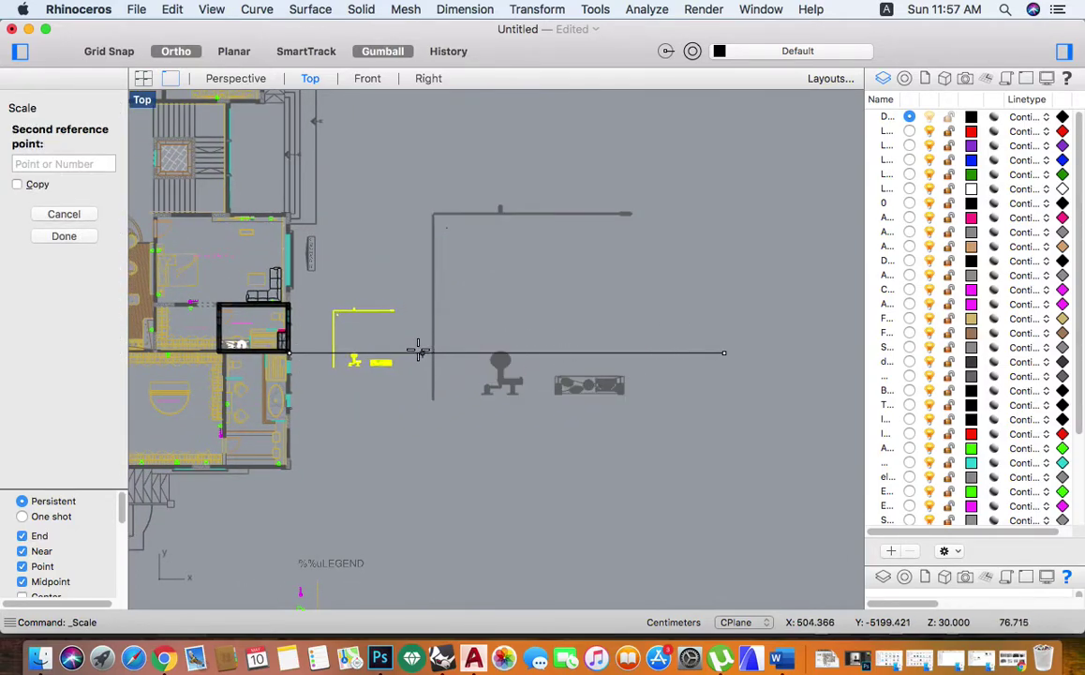
{"action": "left_click", "coordinate": [384, 354]}
{"action": "scroll", "coordinate": [410, 334], "scroll_direction": "up", "scroll_amount": 2}
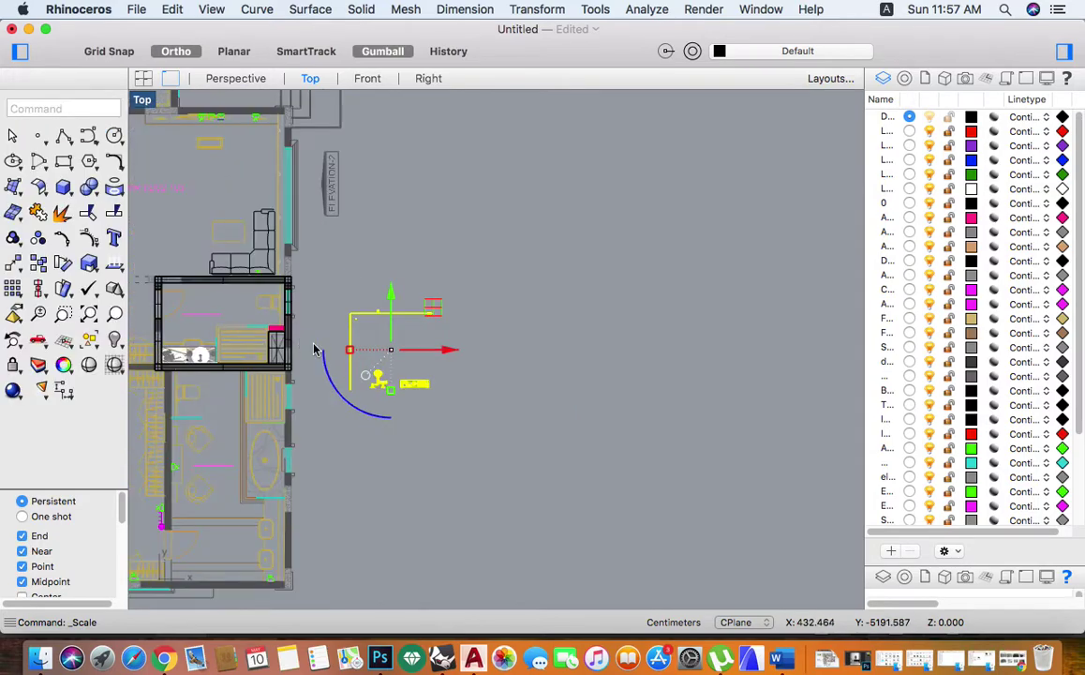
{"action": "scroll", "coordinate": [410, 334], "scroll_direction": "up", "scroll_amount": 3}
{"action": "left_click_drag", "start_coordinate": [533, 361], "coordinate": [289, 327]}
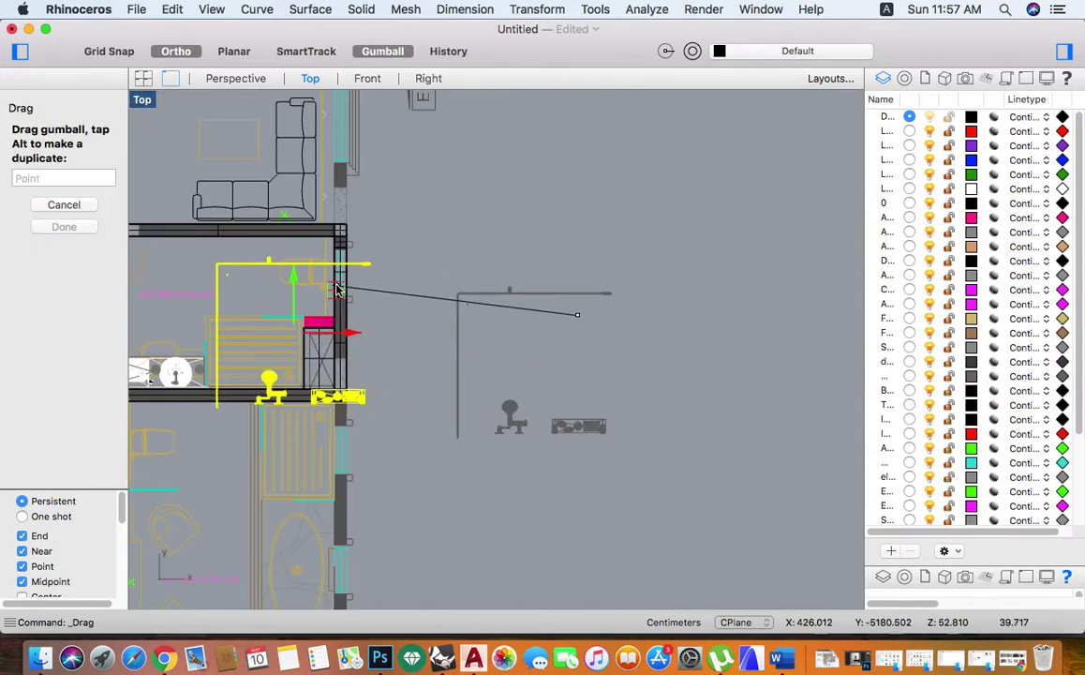
{"action": "scroll", "coordinate": [289, 323], "scroll_direction": "up", "scroll_amount": 3}
{"action": "scroll", "coordinate": [289, 323], "scroll_direction": "down", "scroll_amount": 3}
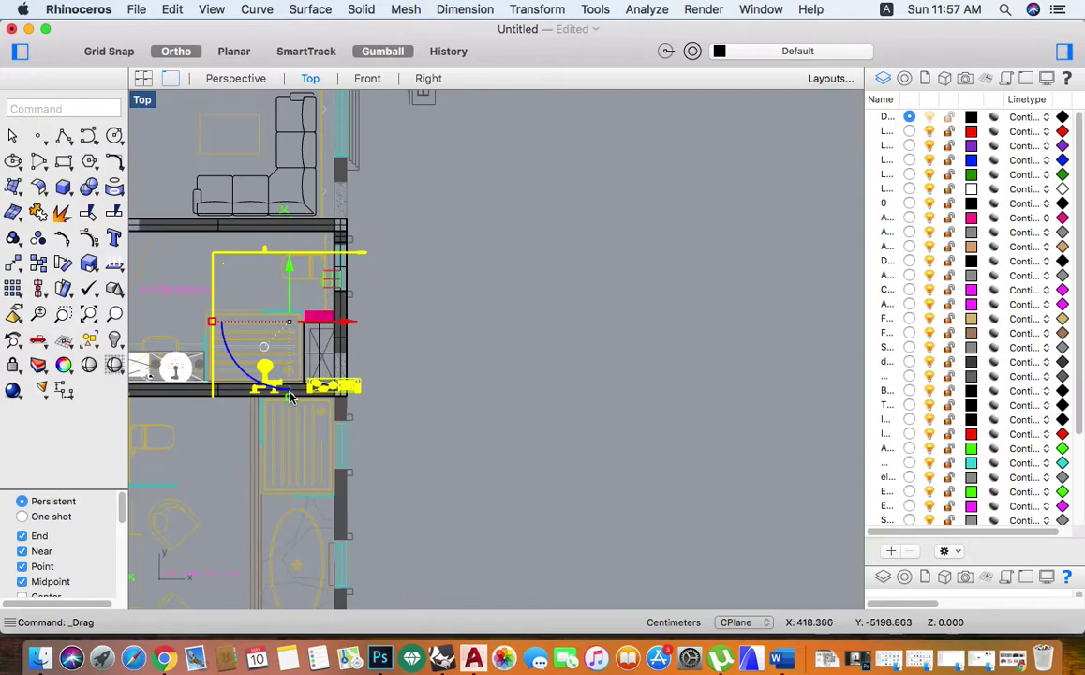
{"action": "left_click_drag", "start_coordinate": [294, 388], "coordinate": [288, 385]}
{"action": "key", "text": "super+z"}
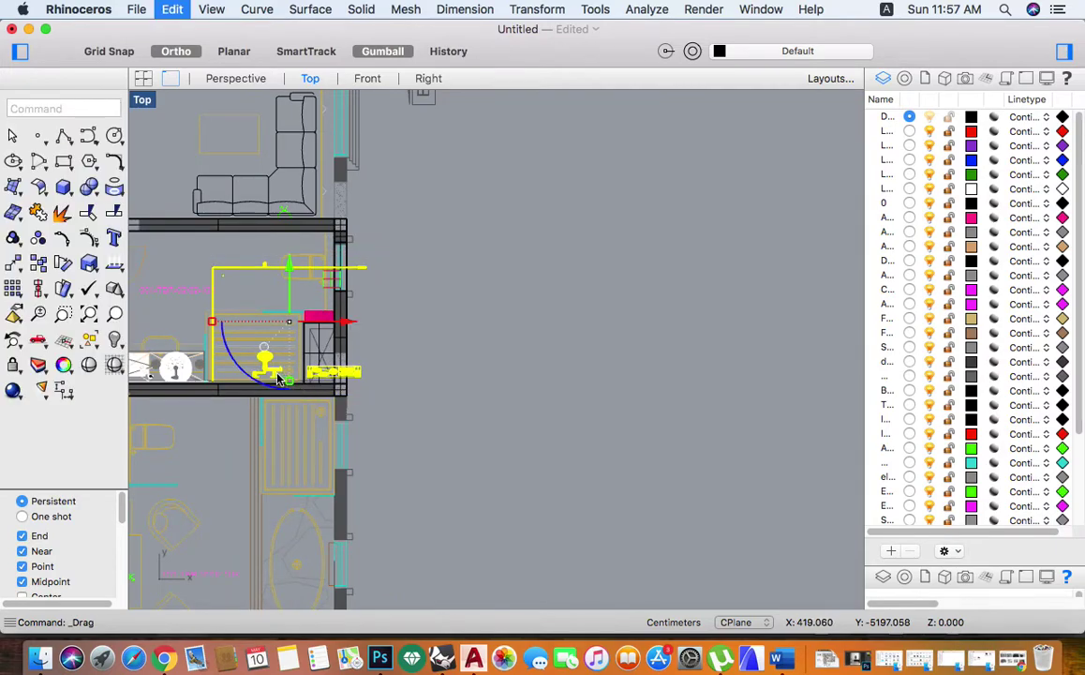
- Scale the shower enclosure down again and move it into the bathroom corner
{"action": "left_click", "coordinate": [90, 267]}
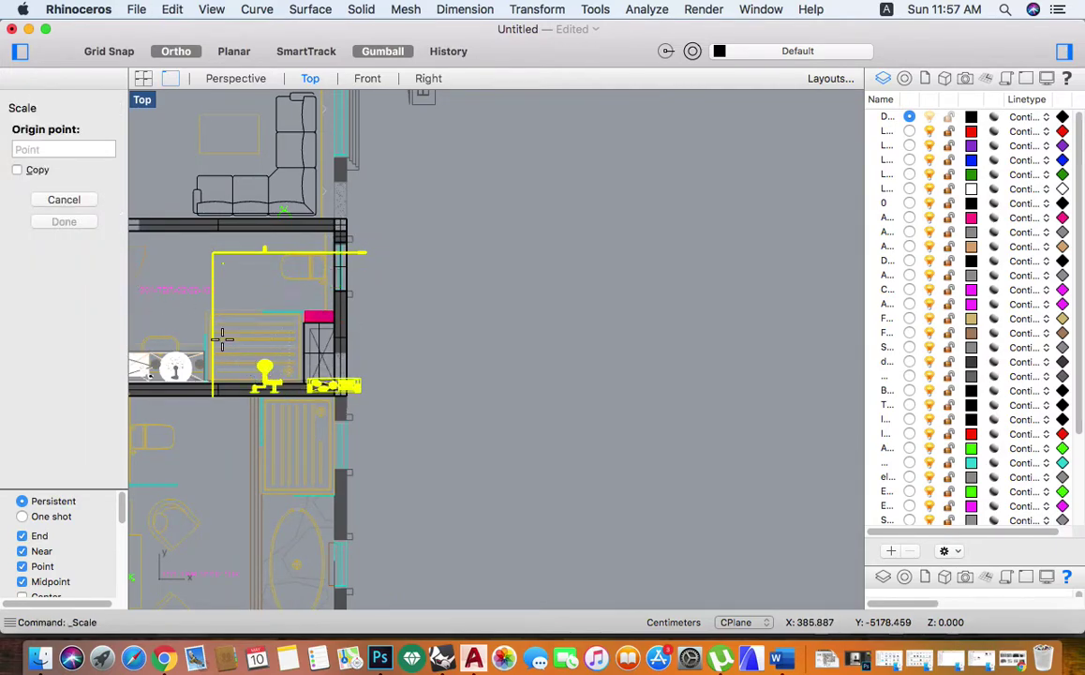
{"action": "left_click", "coordinate": [254, 339]}
{"action": "left_click", "coordinate": [698, 340]}
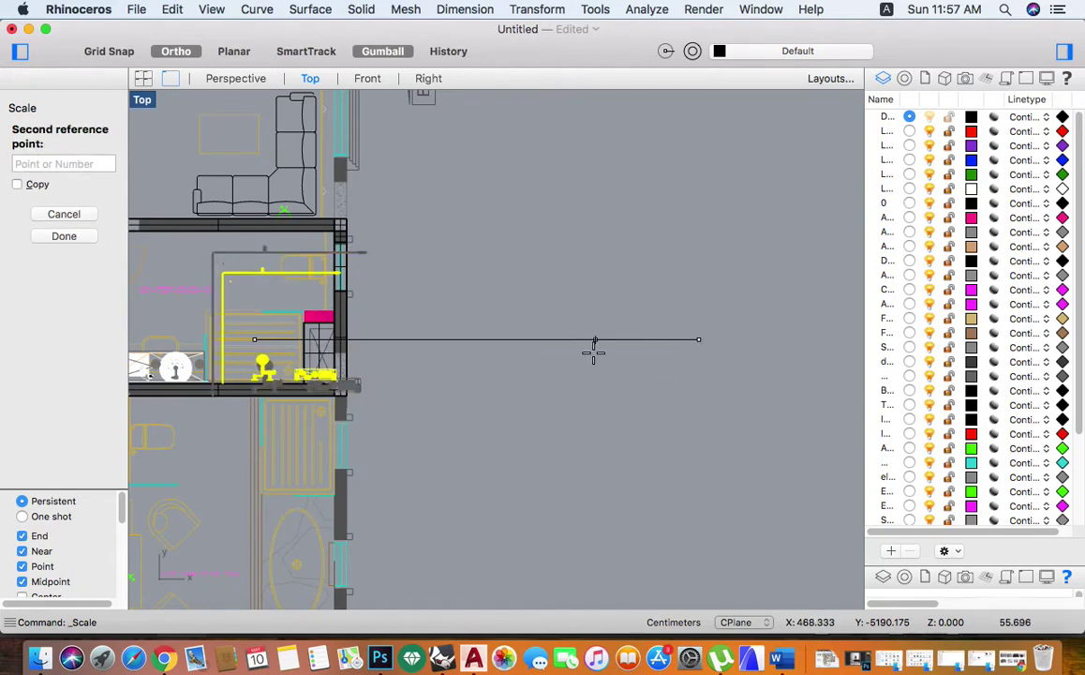
{"action": "left_click", "coordinate": [459, 340]}
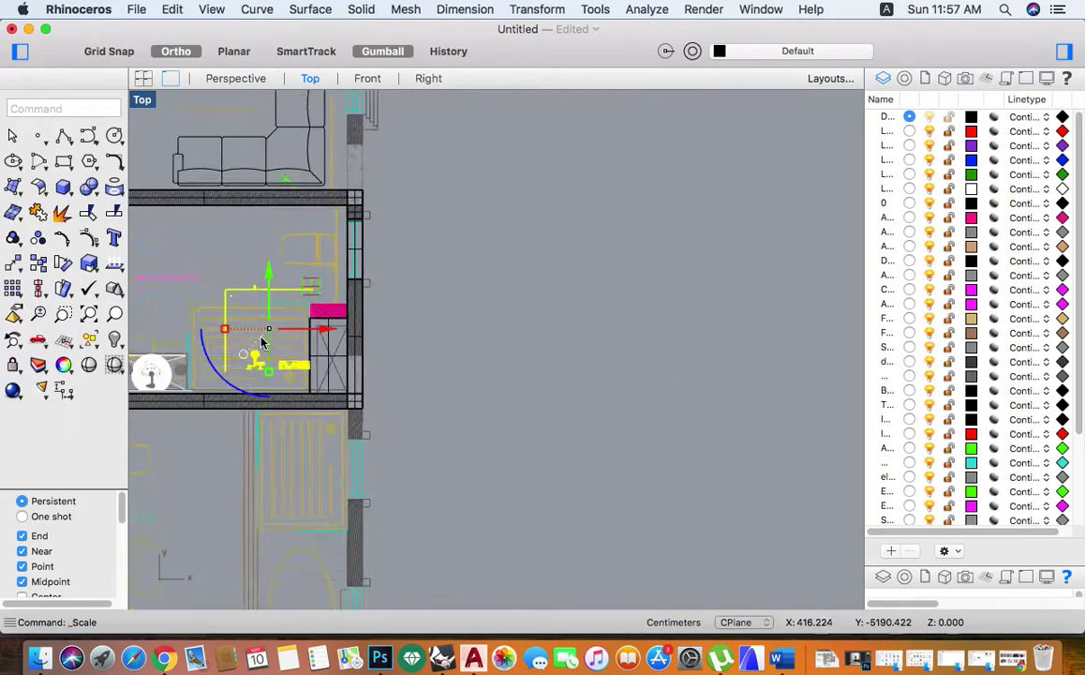
{"action": "scroll", "coordinate": [266, 331], "scroll_direction": "up", "scroll_amount": 3}
{"action": "left_click_drag", "start_coordinate": [303, 298], "coordinate": [279, 321]}
{"action": "right_click_drag", "start_coordinate": [276, 321], "coordinate": [409, 291]}
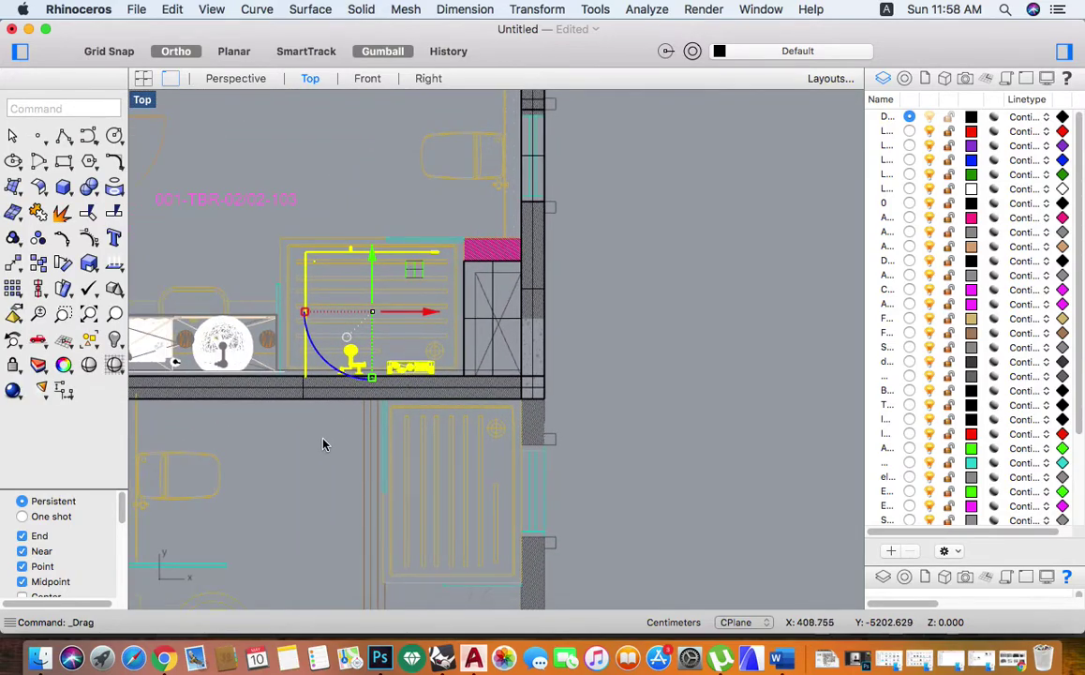
- Remove the stray fixture meshes and blocks from the selection, leaving only the enclosure
{"action": "left_click_drag", "start_coordinate": [420, 366], "coordinate": [430, 343], "text": "ctrl"}
{"action": "left_click_drag", "start_coordinate": [412, 285], "coordinate": [394, 271]}
{"action": "left_click_drag", "start_coordinate": [288, 308], "coordinate": [275, 310]}
{"action": "key", "text": "super+z"}
{"action": "left_click", "coordinate": [405, 374], "text": "super"}
{"action": "left_click", "coordinate": [403, 371], "text": "super"}
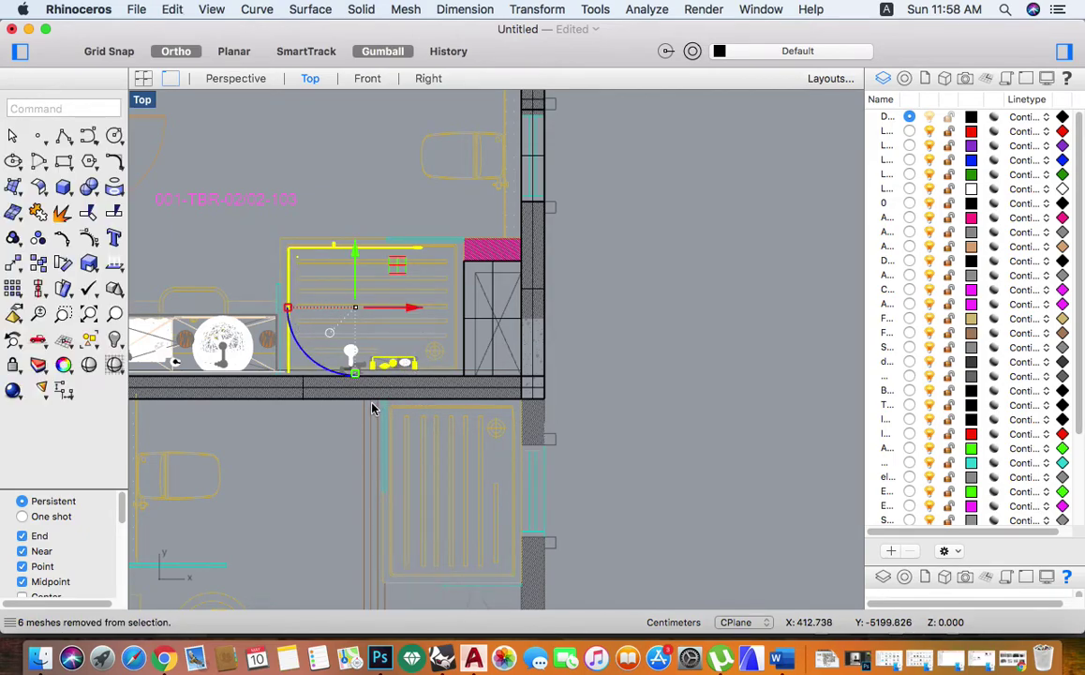
{"action": "scroll", "coordinate": [372, 409], "scroll_direction": "up", "scroll_amount": 2}
{"action": "left_click", "coordinate": [411, 344], "text": "super"}
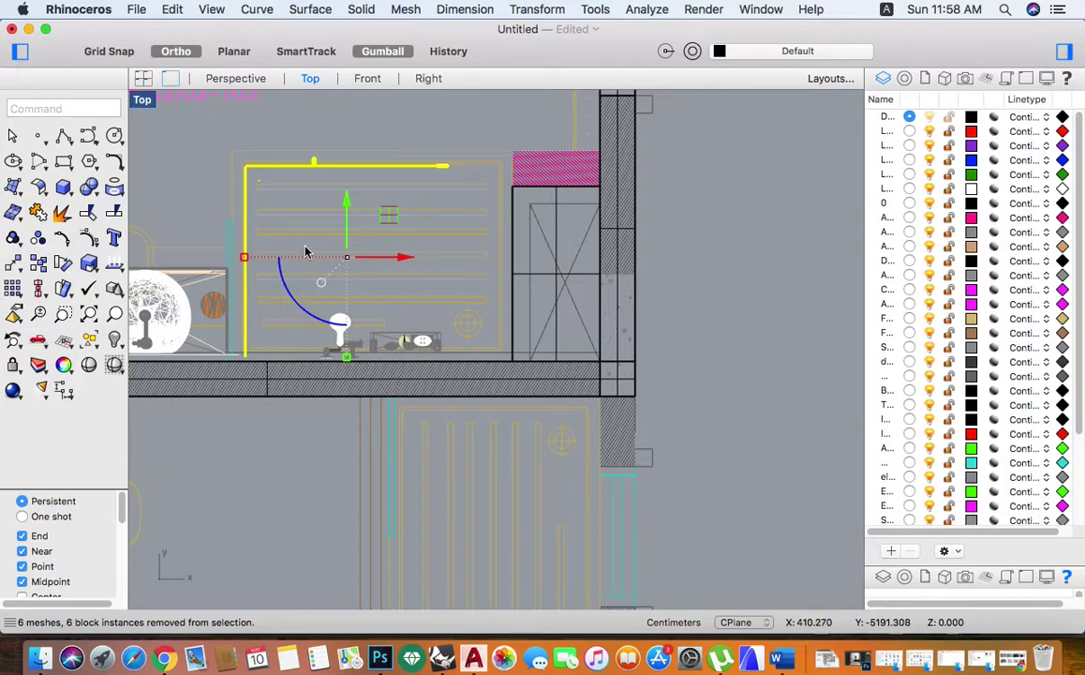
- Slide the enclosure along X to the wall edge and restore the four-viewport layout
{"action": "left_click_drag", "start_coordinate": [239, 261], "coordinate": [215, 259]}
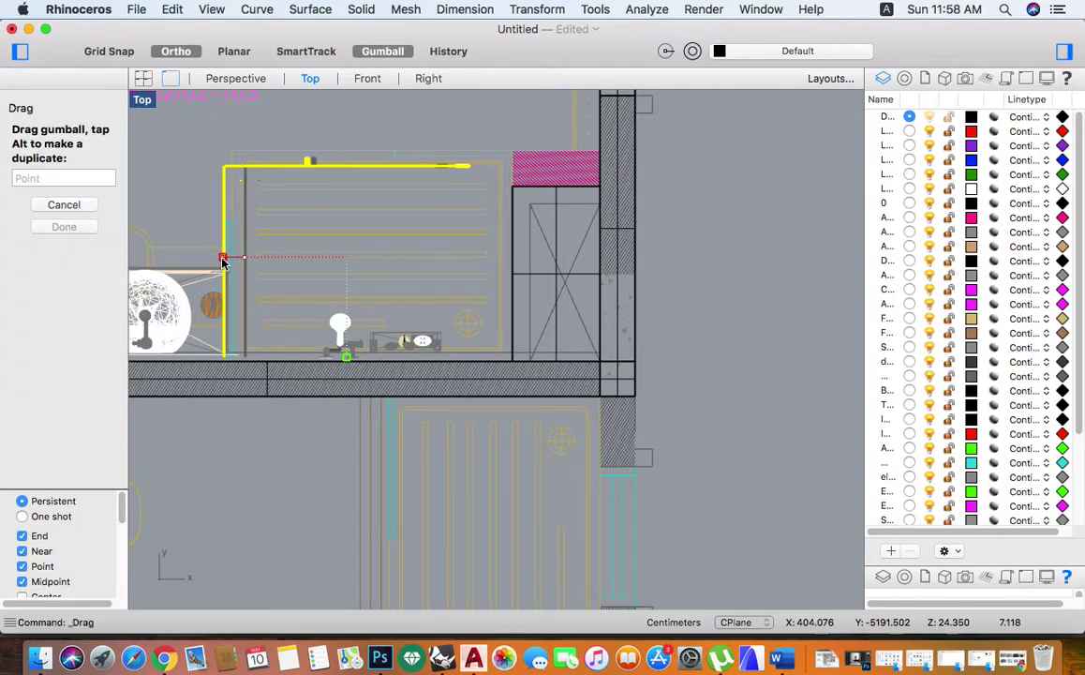
{"action": "left_click_drag", "start_coordinate": [387, 260], "coordinate": [413, 259]}
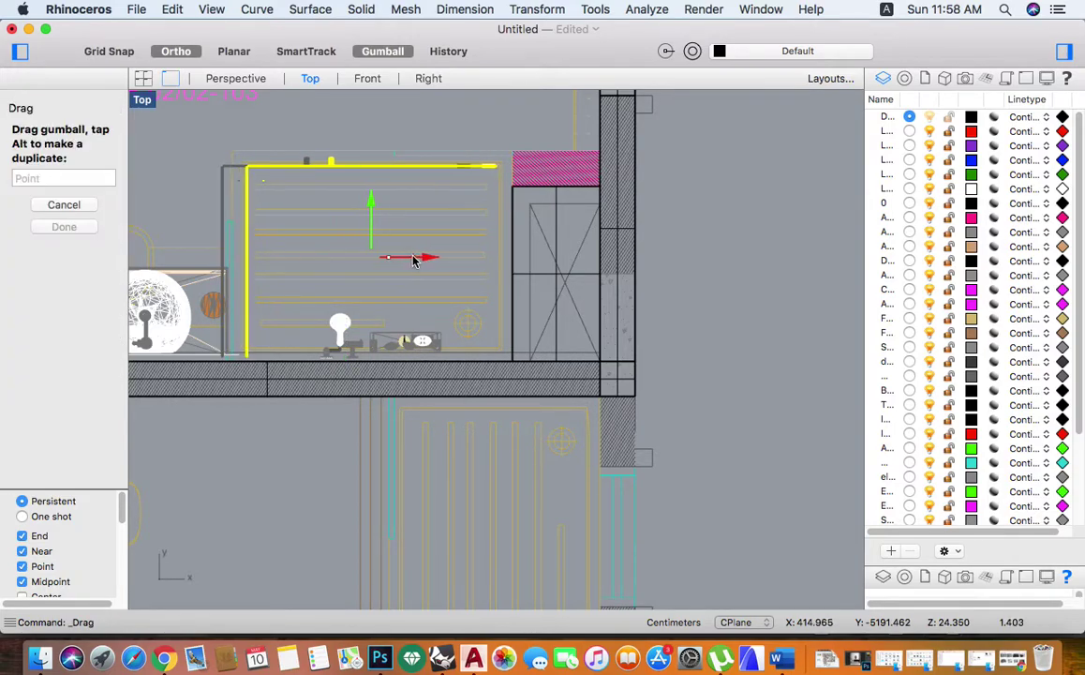
{"action": "left_click_drag", "start_coordinate": [246, 268], "coordinate": [231, 268]}
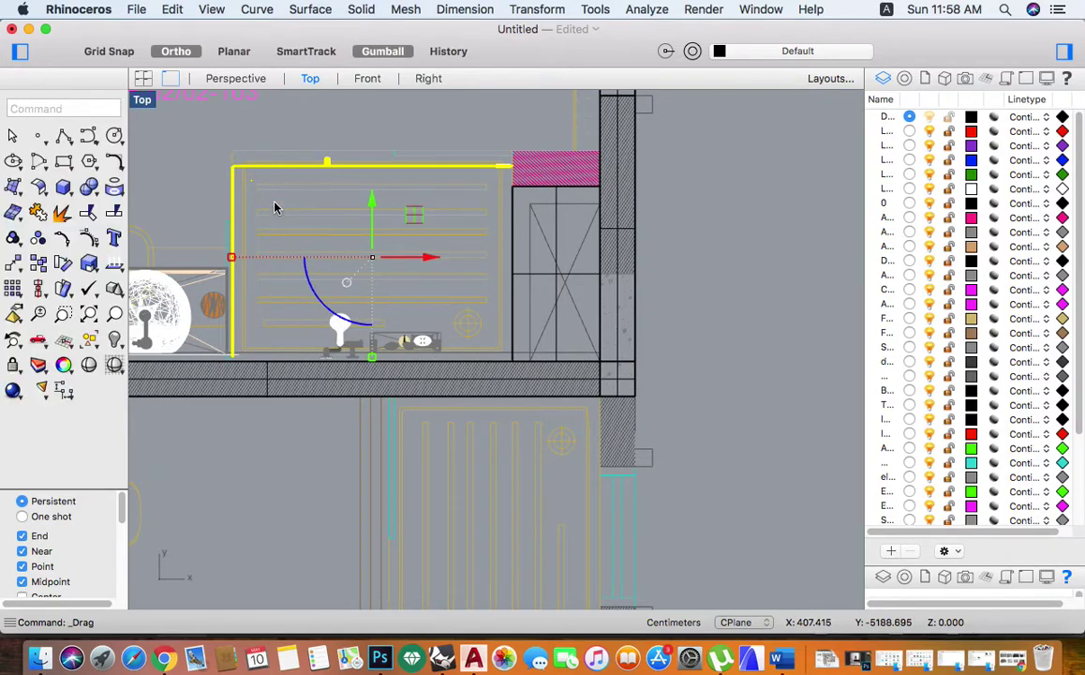
{"action": "double_click", "coordinate": [141, 103]}
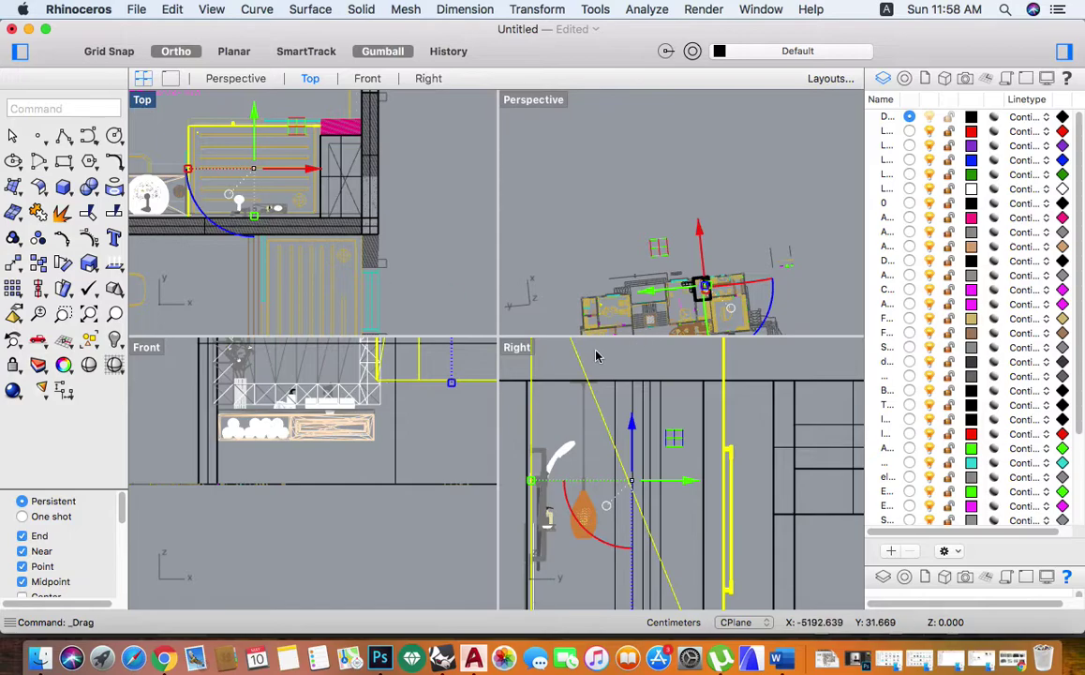
- Select the 7.skp shower enclosure meshes in the zoomed Right viewport
{"action": "scroll", "coordinate": [681, 513], "scroll_direction": "down", "scroll_amount": 2}
{"action": "scroll", "coordinate": [670, 523], "scroll_direction": "down", "scroll_amount": 2}
{"action": "scroll", "coordinate": [661, 532], "scroll_direction": "down", "scroll_amount": 2}
{"action": "scroll", "coordinate": [650, 542], "scroll_direction": "down", "scroll_amount": 2}
{"action": "scroll", "coordinate": [643, 487], "scroll_direction": "up", "scroll_amount": 2}
{"action": "scroll", "coordinate": [634, 430], "scroll_direction": "up", "scroll_amount": 2}
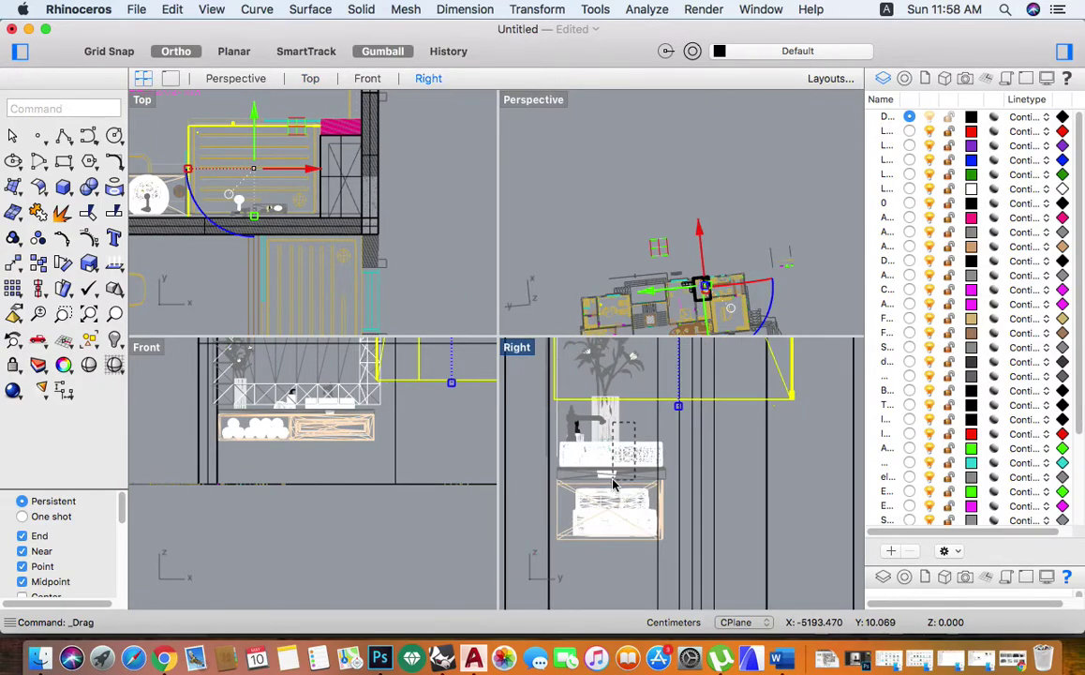
{"action": "scroll", "coordinate": [626, 412], "scroll_direction": "up", "scroll_amount": 2}
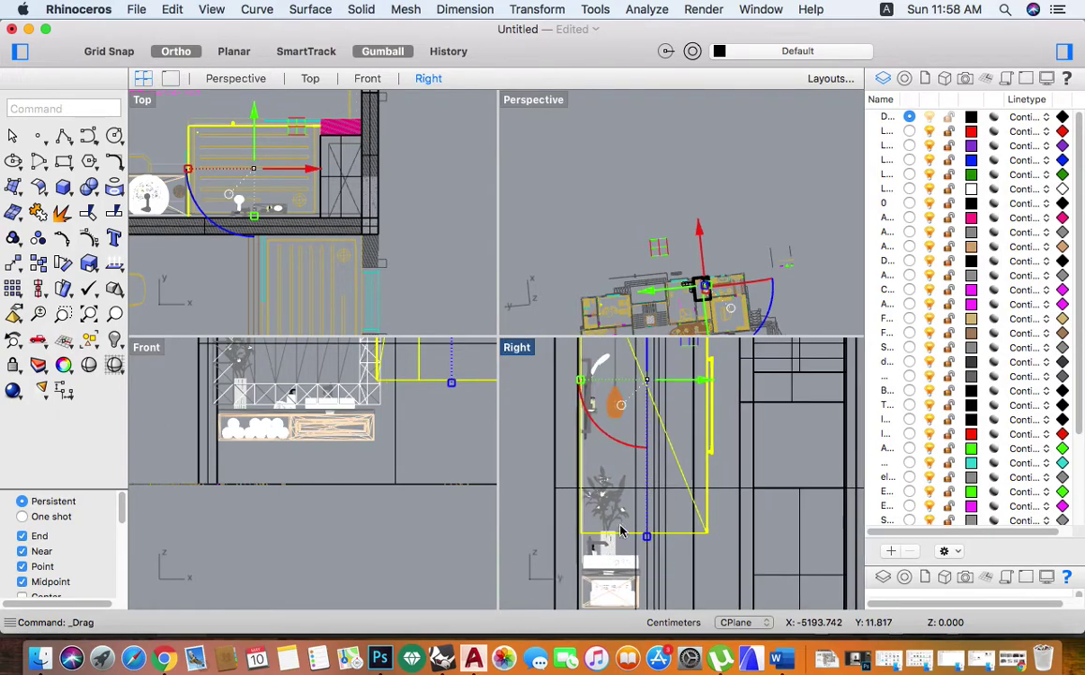
{"action": "scroll", "coordinate": [613, 370], "scroll_direction": "up", "scroll_amount": 2}
{"action": "left_click", "coordinate": [591, 365]}
{"action": "scroll", "coordinate": [590, 431], "scroll_direction": "up", "scroll_amount": 2}
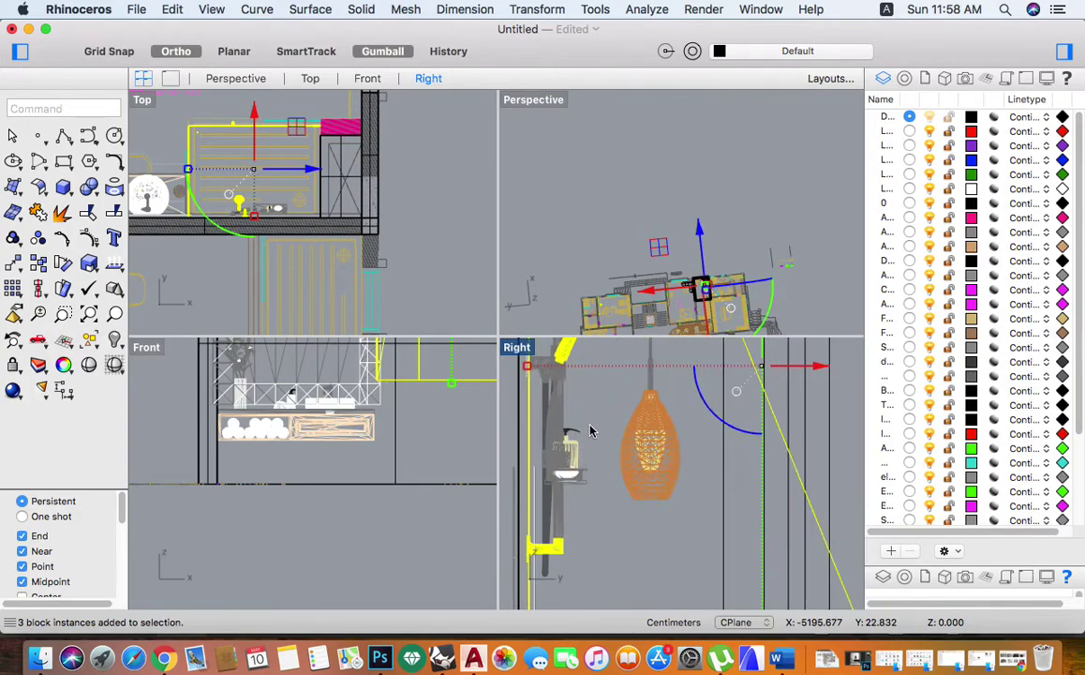
{"action": "left_click", "coordinate": [563, 469]}
{"action": "scroll", "coordinate": [566, 423], "scroll_direction": "up", "scroll_amount": 2}
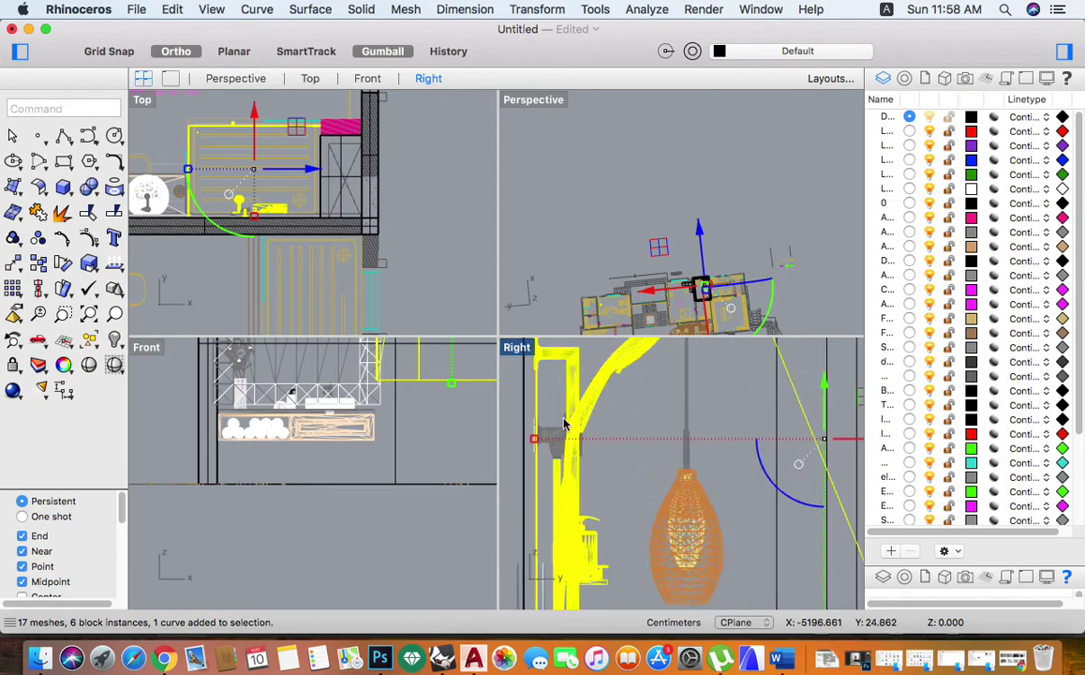
{"action": "left_click", "coordinate": [510, 403]}
{"action": "left_click", "coordinate": [509, 398]}
{"action": "scroll", "coordinate": [590, 433], "scroll_direction": "up", "scroll_amount": 2}
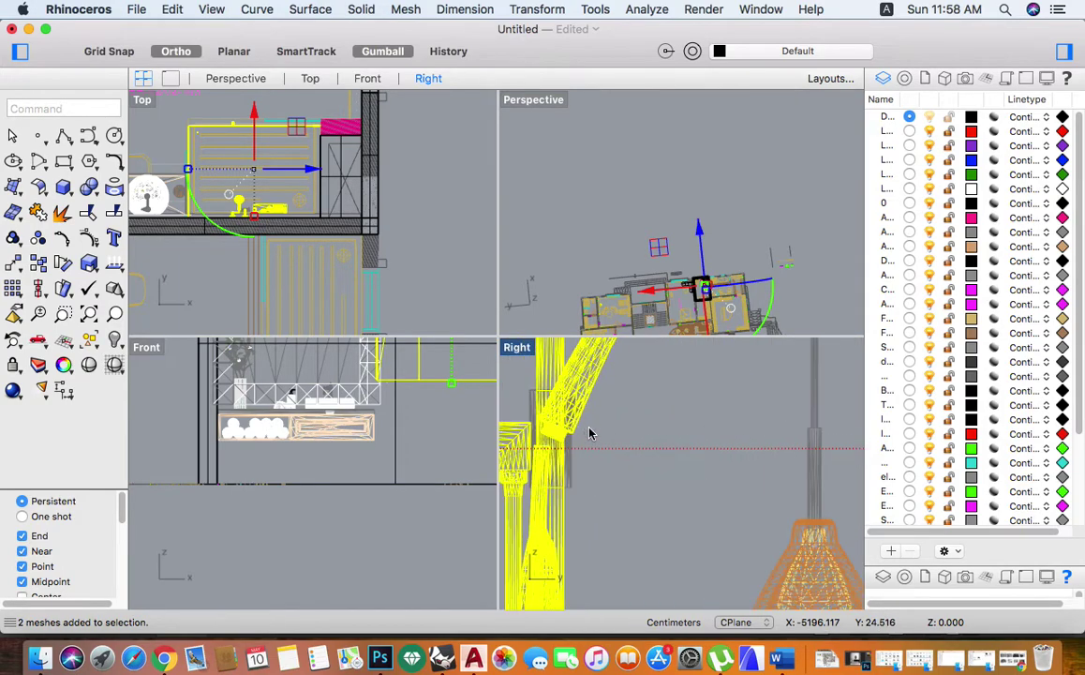
{"action": "left_click", "coordinate": [560, 465]}
- Lower the enclosure onto the floor line and zoom all views to it
{"action": "scroll", "coordinate": [574, 457], "scroll_direction": "down", "scroll_amount": 2}
{"action": "scroll", "coordinate": [576, 457], "scroll_direction": "down", "scroll_amount": 2}
{"action": "scroll", "coordinate": [589, 448], "scroll_direction": "up", "scroll_amount": 1}
{"action": "scroll", "coordinate": [588, 455], "scroll_direction": "up", "scroll_amount": 2}
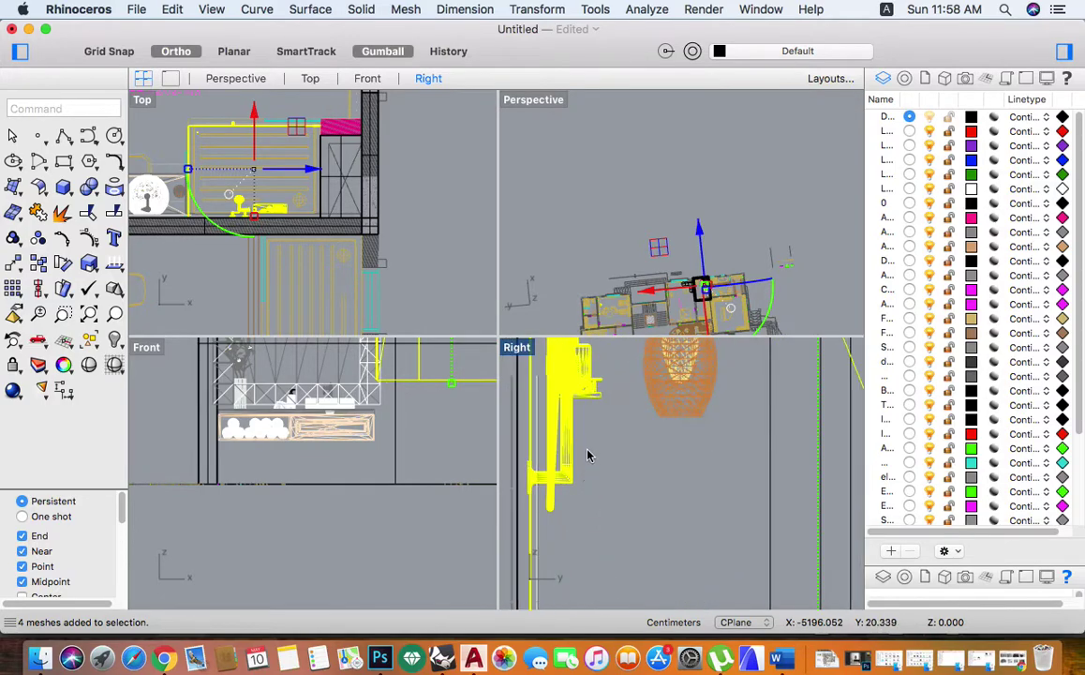
{"action": "scroll", "coordinate": [563, 477], "scroll_direction": "down", "scroll_amount": 2}
{"action": "scroll", "coordinate": [516, 417], "scroll_direction": "down", "scroll_amount": 2}
{"action": "scroll", "coordinate": [525, 440], "scroll_direction": "down", "scroll_amount": 2}
{"action": "left_click_drag", "start_coordinate": [595, 446], "coordinate": [599, 483]}
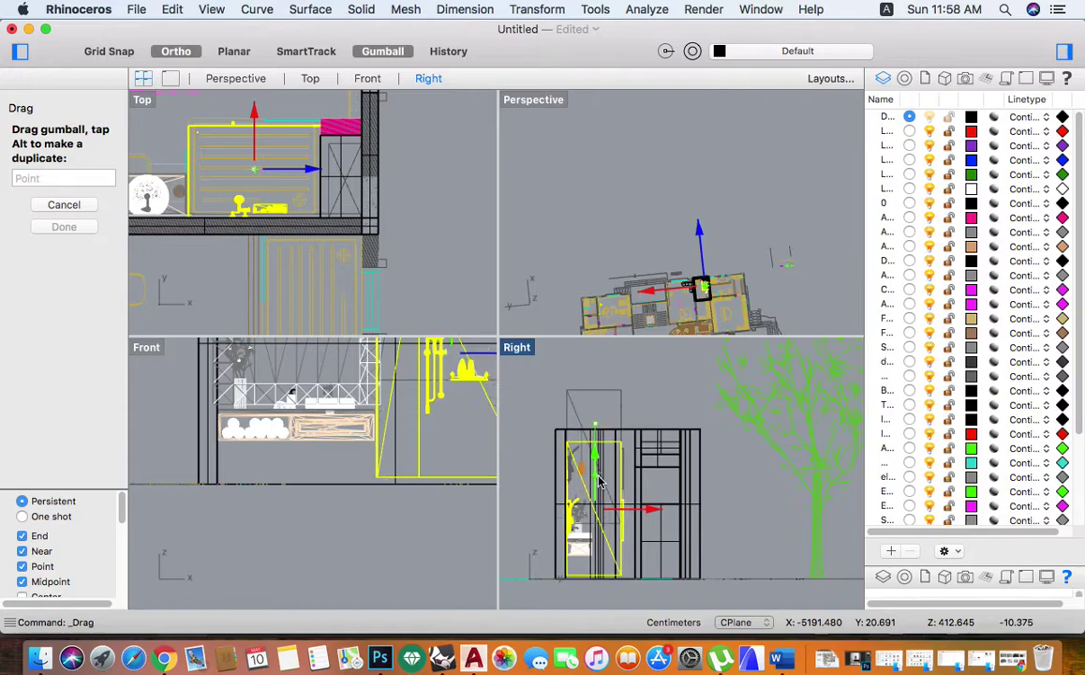
{"action": "left_click_drag", "start_coordinate": [599, 483], "coordinate": [600, 484]}
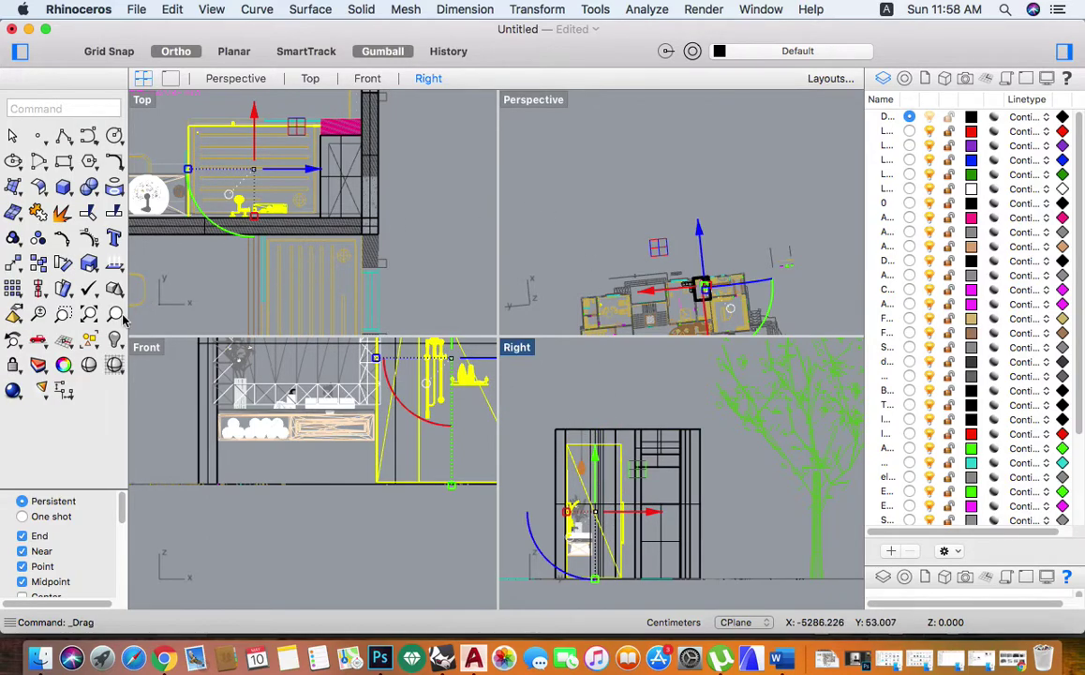
{"action": "left_click", "coordinate": [119, 318]}
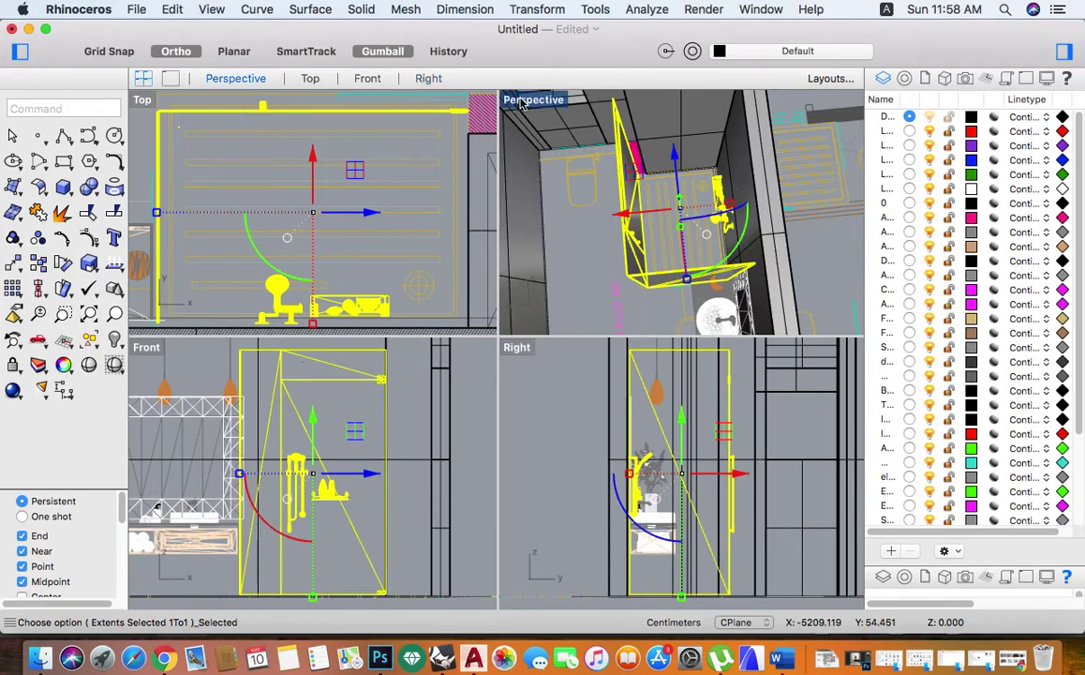
- Maximize Perspective, orbit down into the bathroom, deselect, and bring up its display-mode menu
{"action": "double_click", "coordinate": [532, 100]}
{"action": "right_click_drag", "start_coordinate": [512, 105], "coordinate": [584, 323]}
{"action": "scroll", "coordinate": [585, 323], "scroll_direction": "up", "scroll_amount": 3}
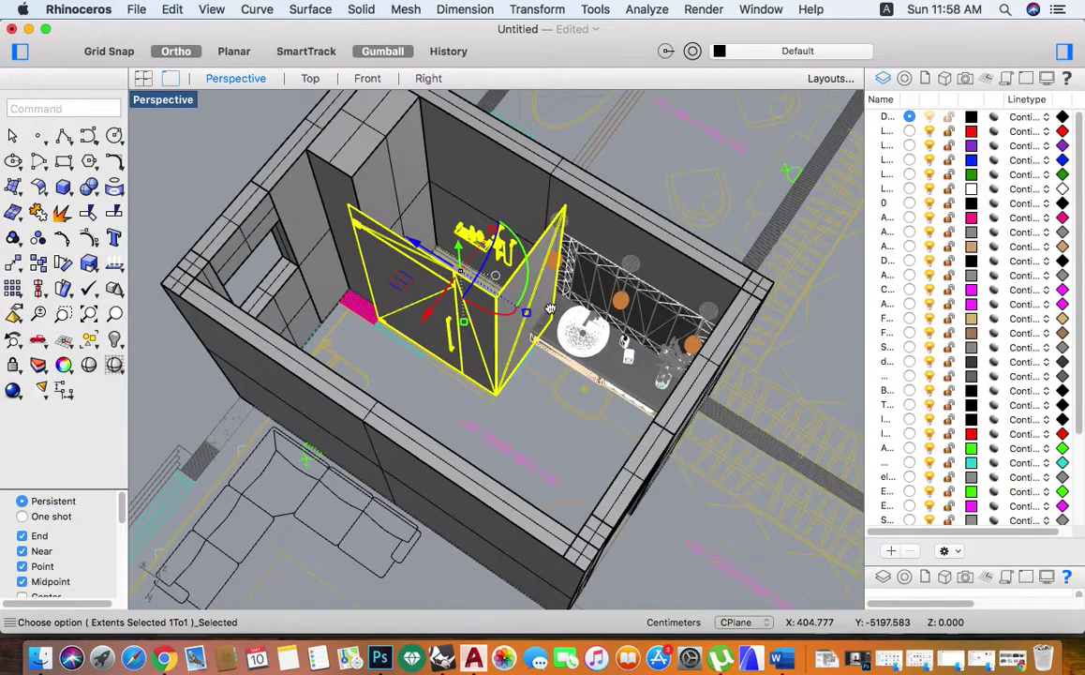
{"action": "scroll", "coordinate": [577, 330], "scroll_direction": "up", "scroll_amount": 3}
{"action": "scroll", "coordinate": [573, 338], "scroll_direction": "up", "scroll_amount": 3}
{"action": "scroll", "coordinate": [579, 357], "scroll_direction": "up", "scroll_amount": 1}
{"action": "right_click_drag", "start_coordinate": [579, 357], "coordinate": [608, 431], "text": "shift"}
{"action": "key", "text": "Escape"}
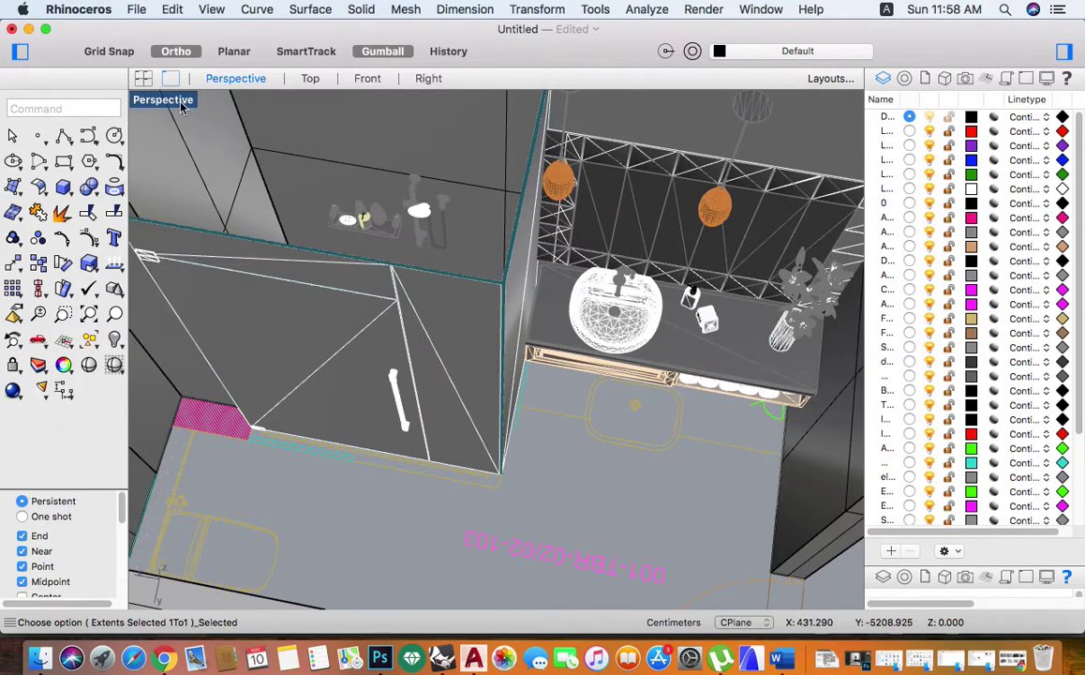
{"action": "left_click", "coordinate": [183, 108]}
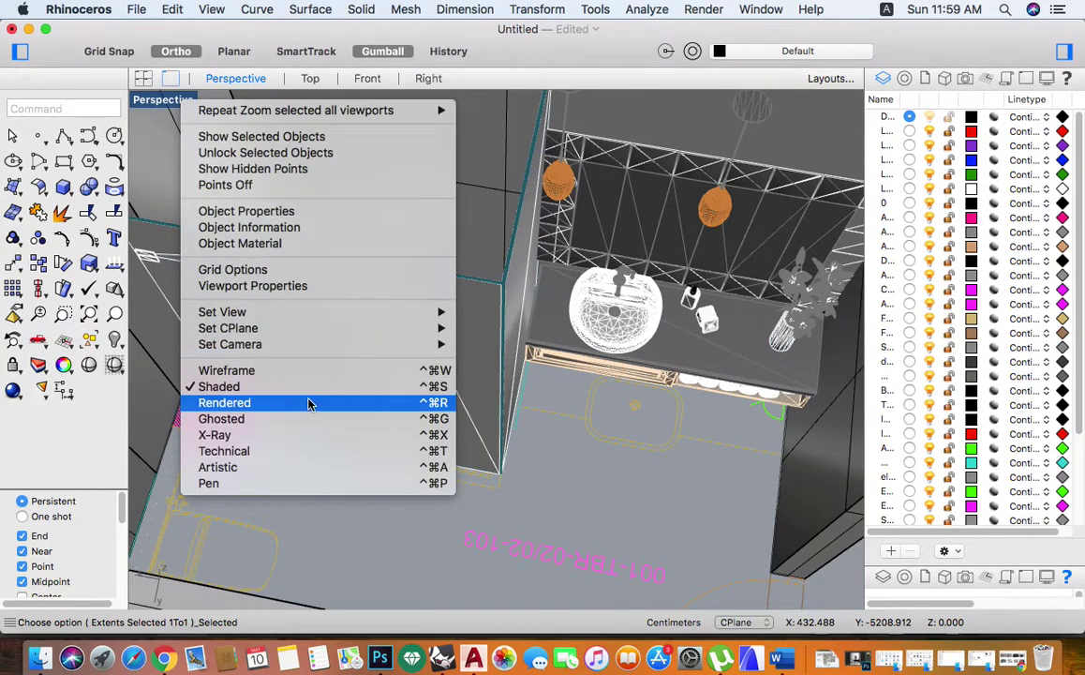
- Switch Perspective to Rendered mode and zoom to frame the vanity, lamps and shower
{"action": "left_click", "coordinate": [310, 403]}
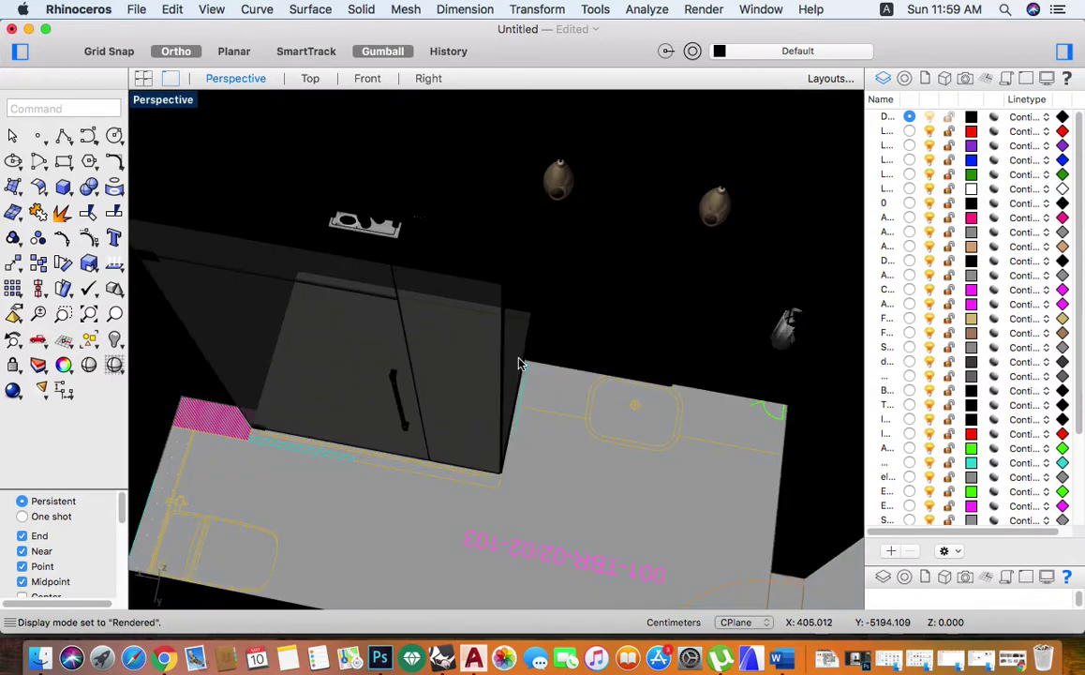
{"action": "scroll", "coordinate": [553, 346], "scroll_direction": "down", "scroll_amount": 3}
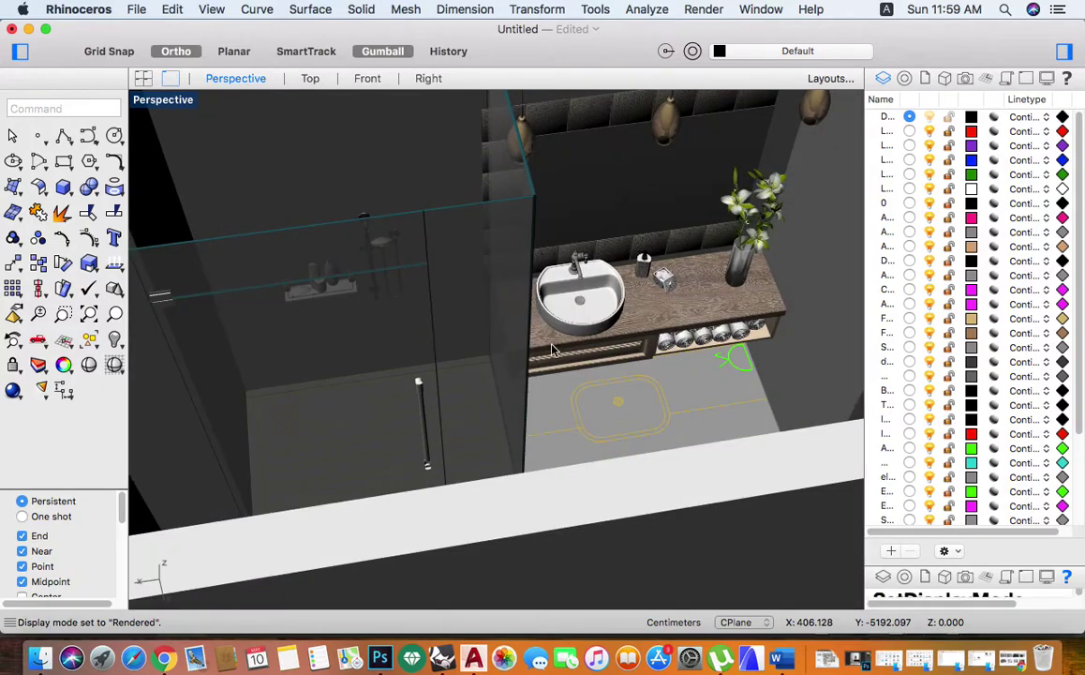
{"action": "scroll", "coordinate": [541, 352], "scroll_direction": "down", "scroll_amount": 3}
{"action": "scroll", "coordinate": [522, 344], "scroll_direction": "up", "scroll_amount": 3}
{"action": "scroll", "coordinate": [522, 347], "scroll_direction": "up", "scroll_amount": 3}
{"action": "scroll", "coordinate": [523, 356], "scroll_direction": "up", "scroll_amount": 3}
{"action": "scroll", "coordinate": [524, 365], "scroll_direction": "up", "scroll_amount": 3}
{"action": "scroll", "coordinate": [523, 364], "scroll_direction": "up", "scroll_amount": 3}
{"action": "scroll", "coordinate": [515, 364], "scroll_direction": "down", "scroll_amount": 3}
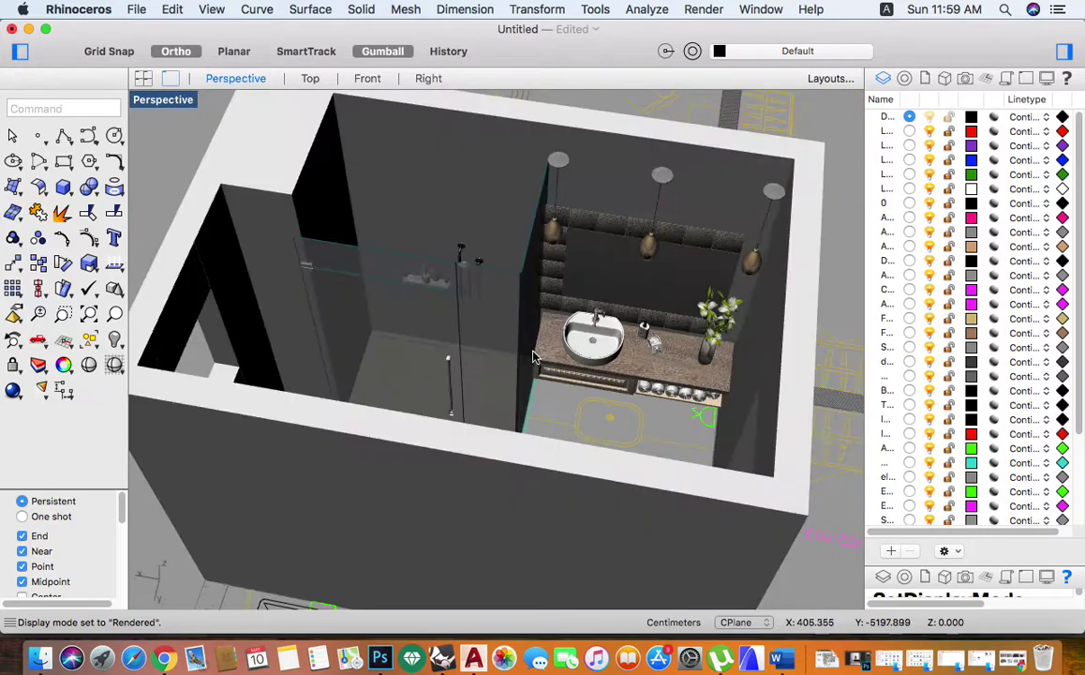
{"action": "scroll", "coordinate": [511, 363], "scroll_direction": "down", "scroll_amount": 2}
{"action": "scroll", "coordinate": [503, 361], "scroll_direction": "down", "scroll_amount": 3}
{"action": "scroll", "coordinate": [504, 360], "scroll_direction": "up", "scroll_amount": 5}
{"action": "scroll", "coordinate": [516, 361], "scroll_direction": "up", "scroll_amount": 1}
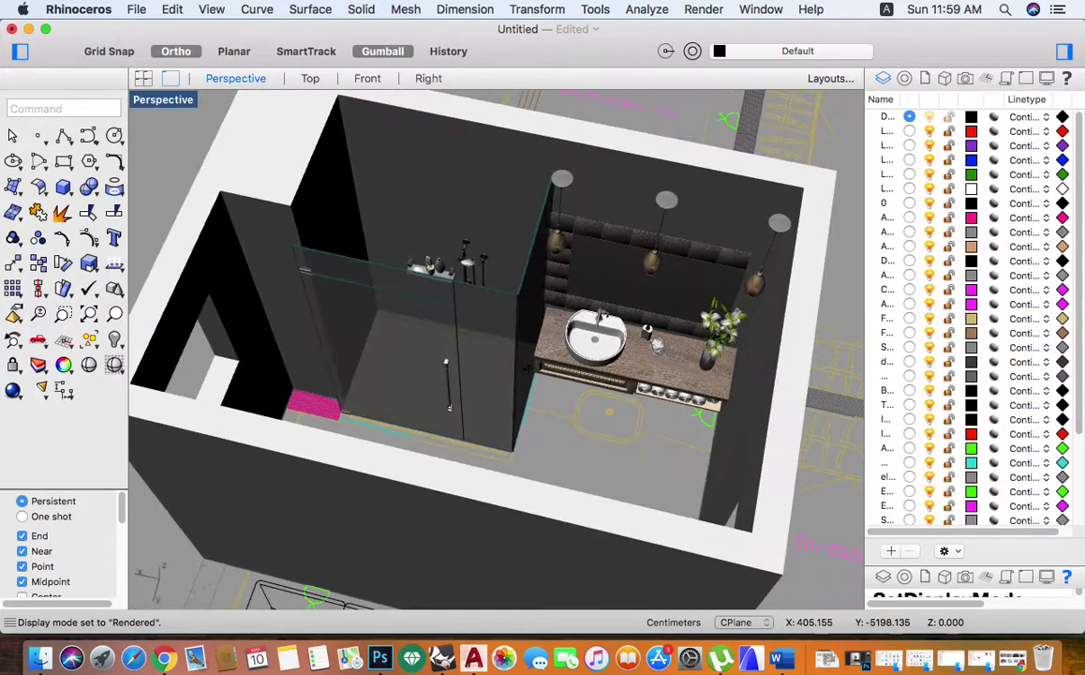